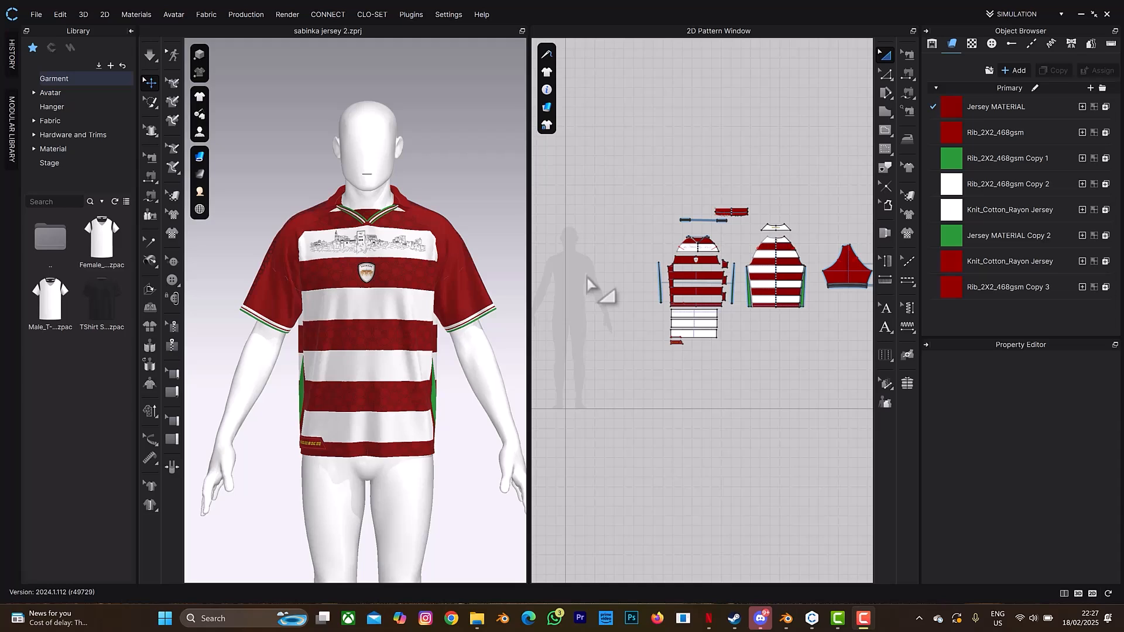
# - Check the exported jersey textures folder, then switch CLO 3D to the UV editing workspace
pyautogui.click(478, 619)
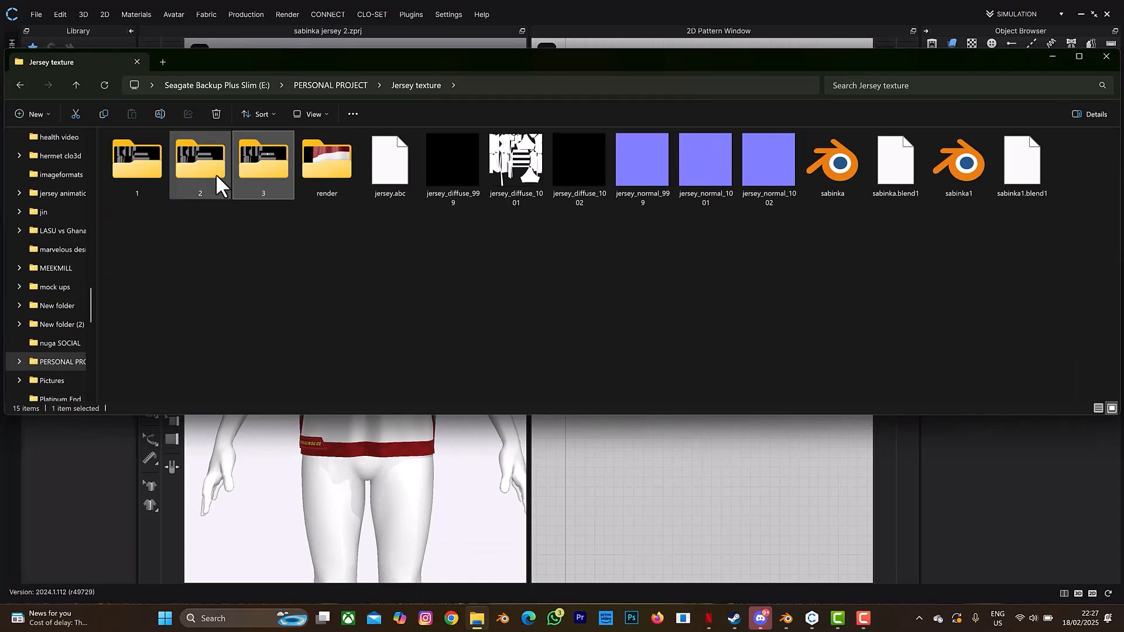
pyautogui.click(478, 619)
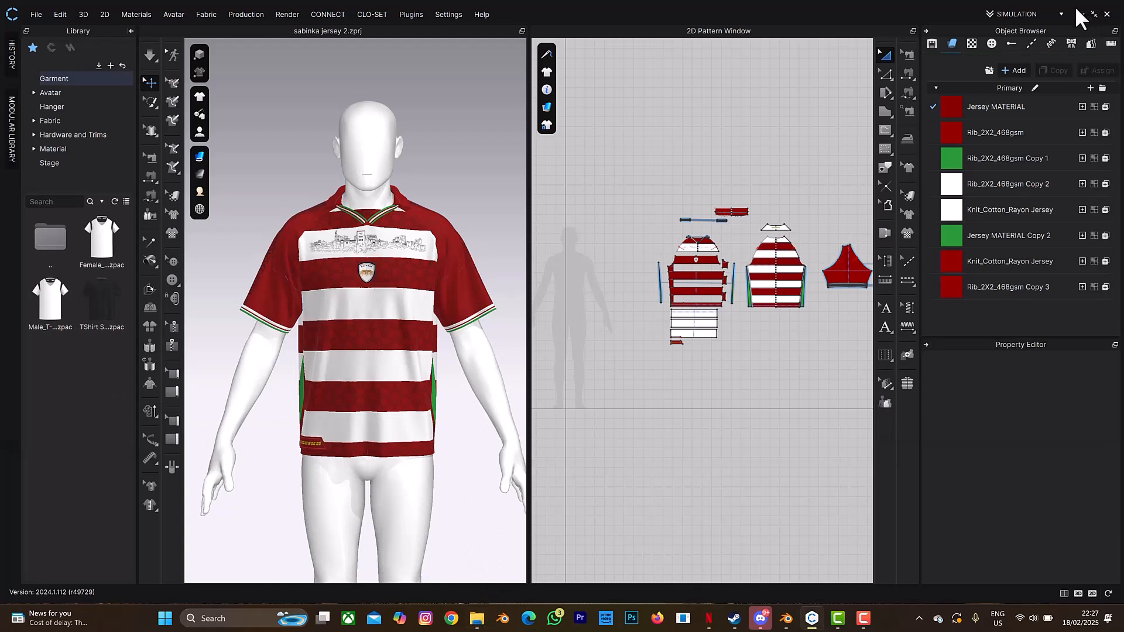
pyautogui.click(1037, 12)
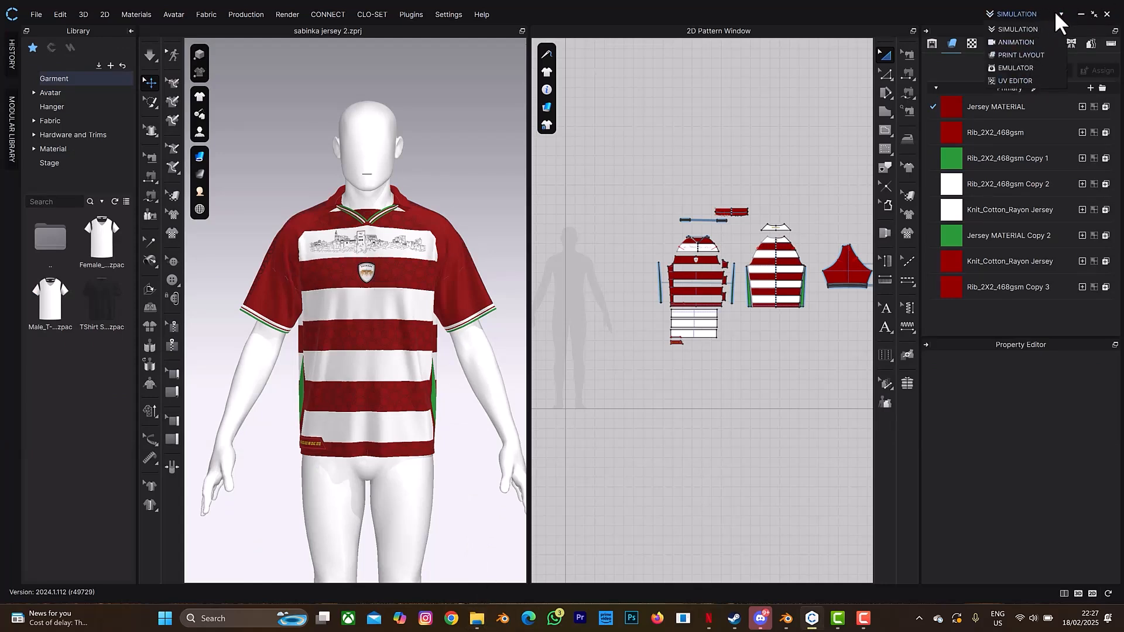
pyautogui.click(1022, 81)
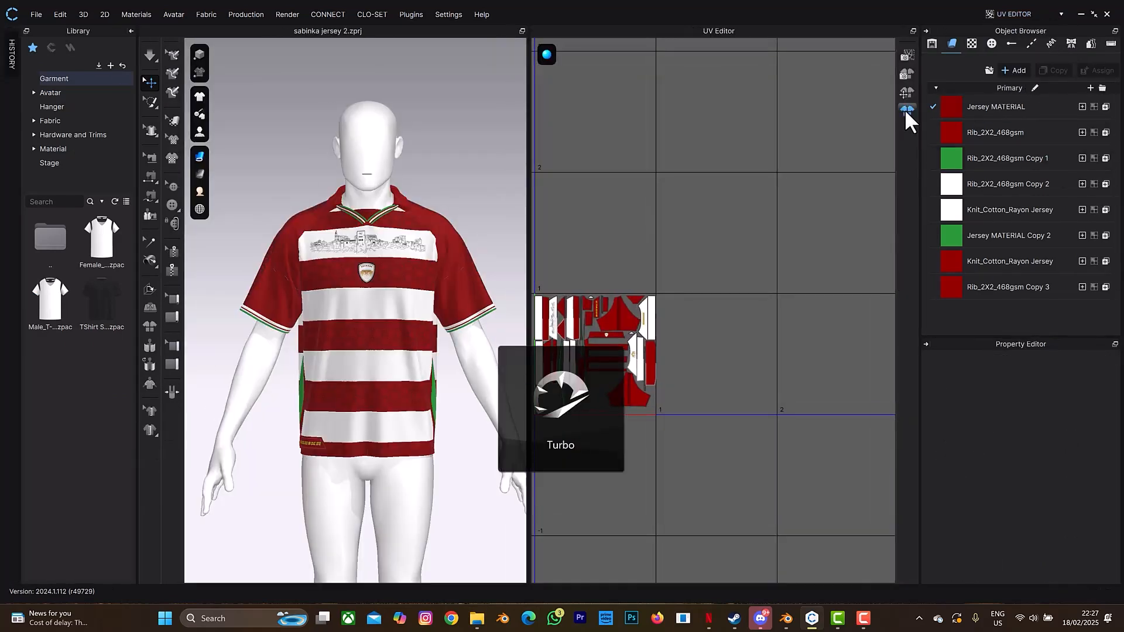
# - In Bake Textures, browse the saving path to Jersey texture\3, then cancel and close the dialog
pyautogui.click(908, 77)
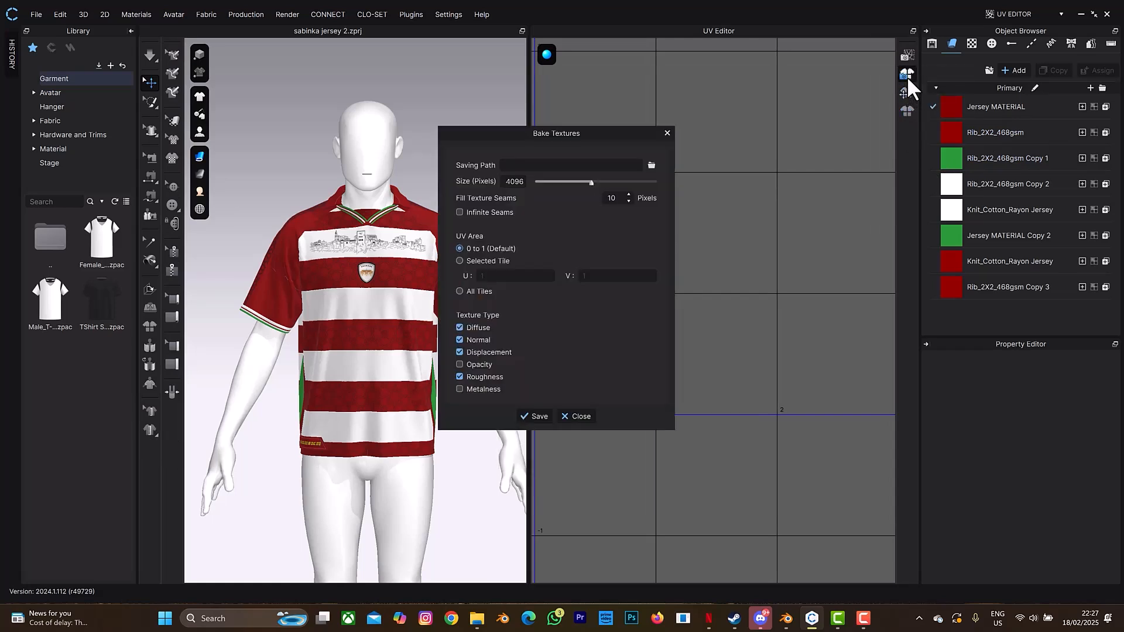
pyautogui.click(650, 165)
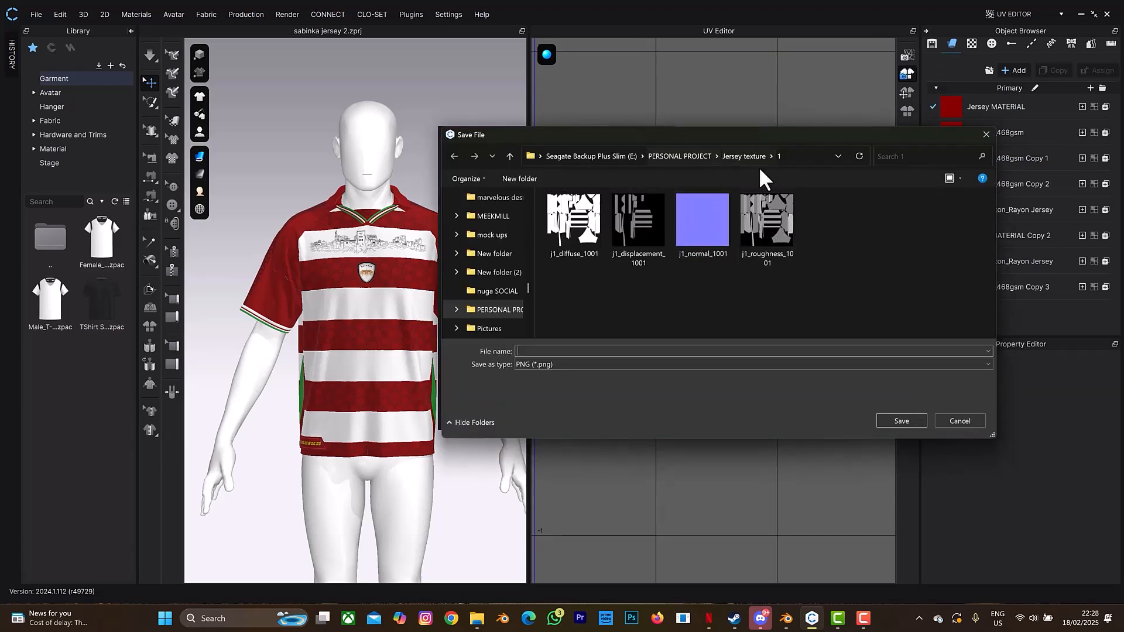
pyautogui.click(694, 156)
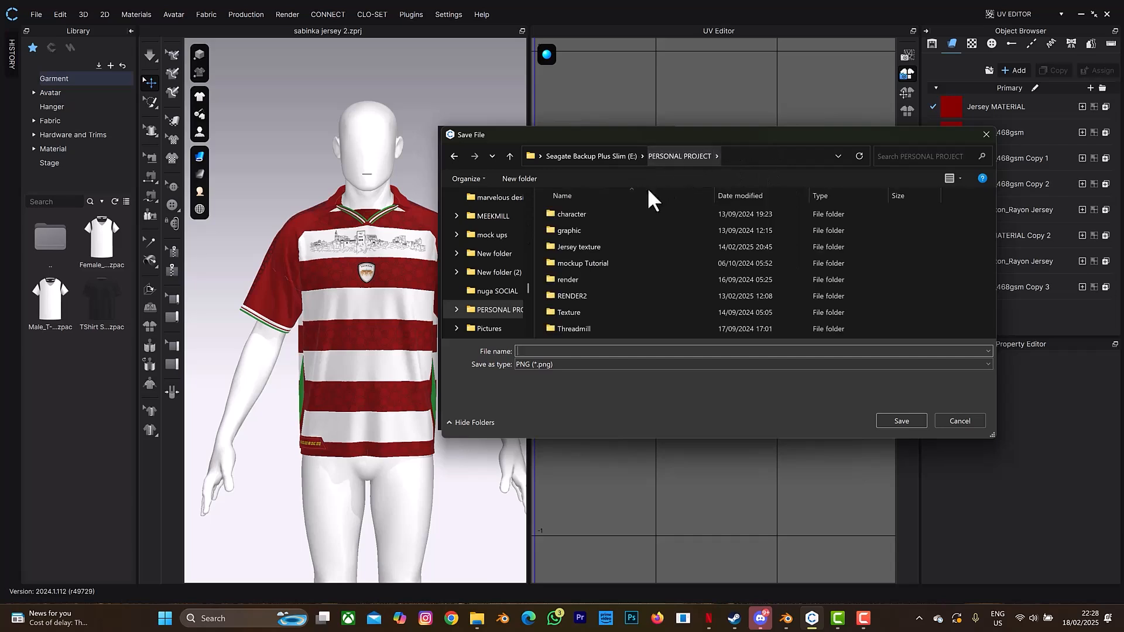
pyautogui.doubleClick(624, 248)
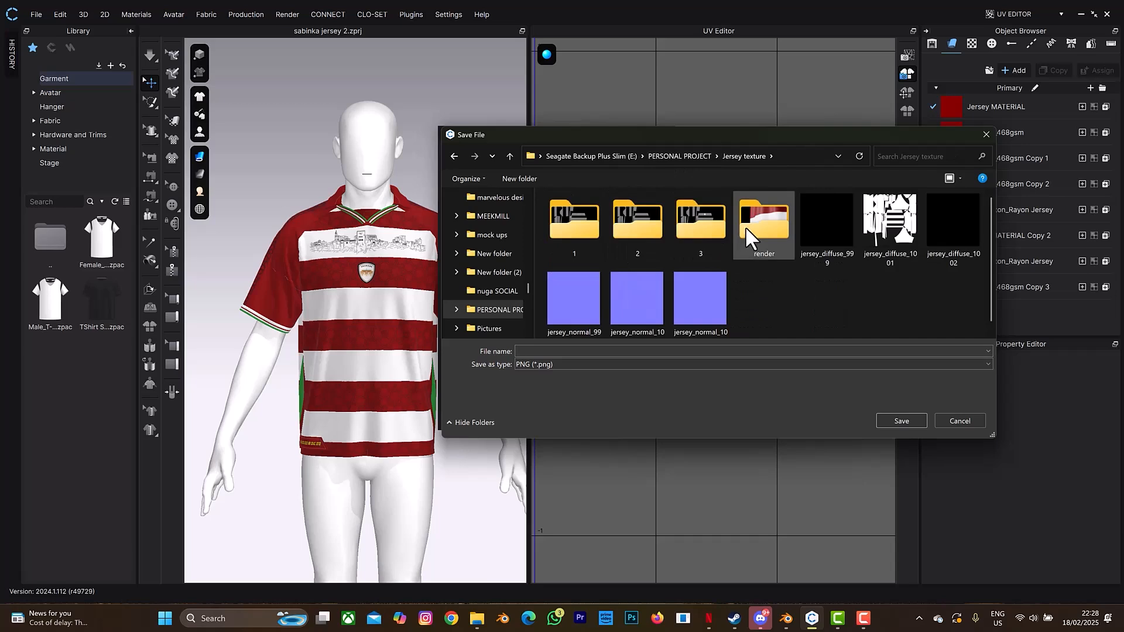
pyautogui.doubleClick(709, 224)
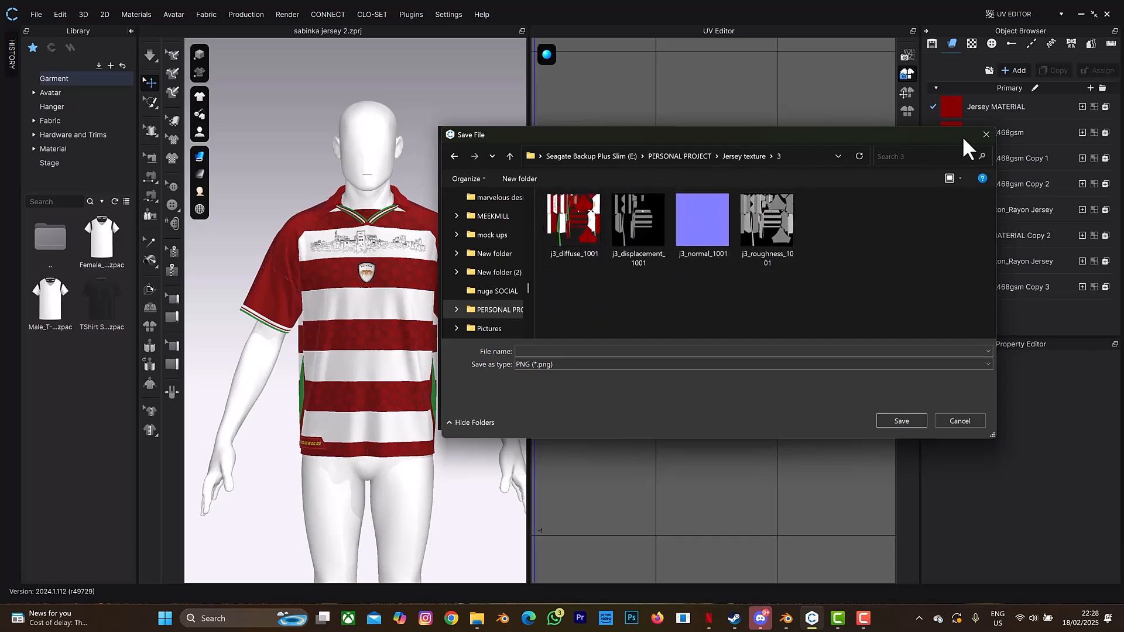
pyautogui.click(987, 134)
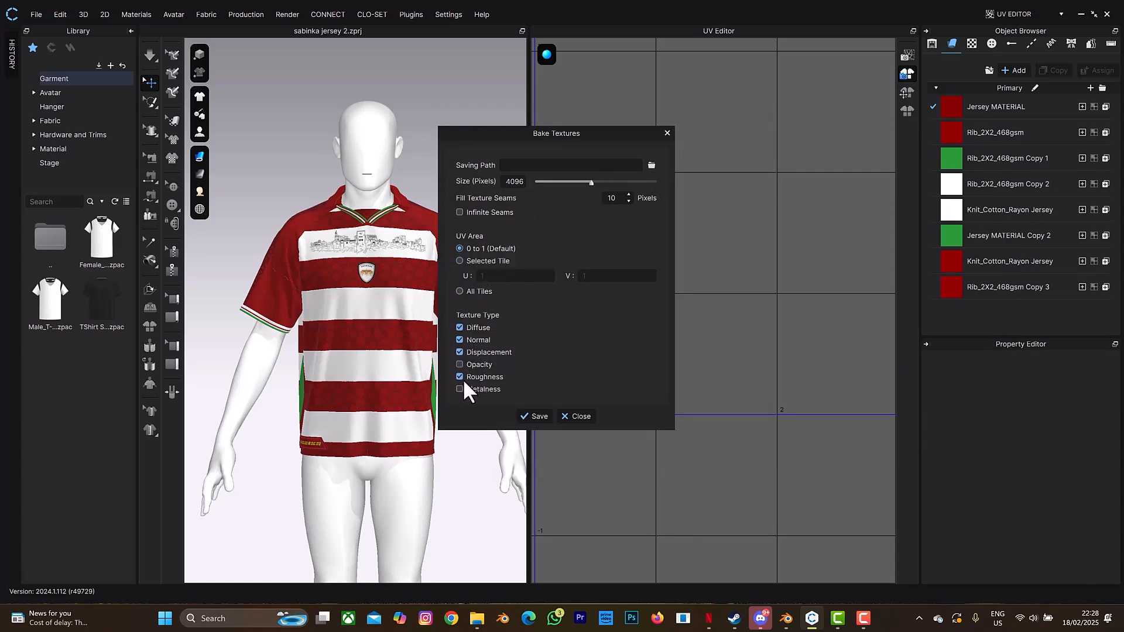
pyautogui.click(575, 416)
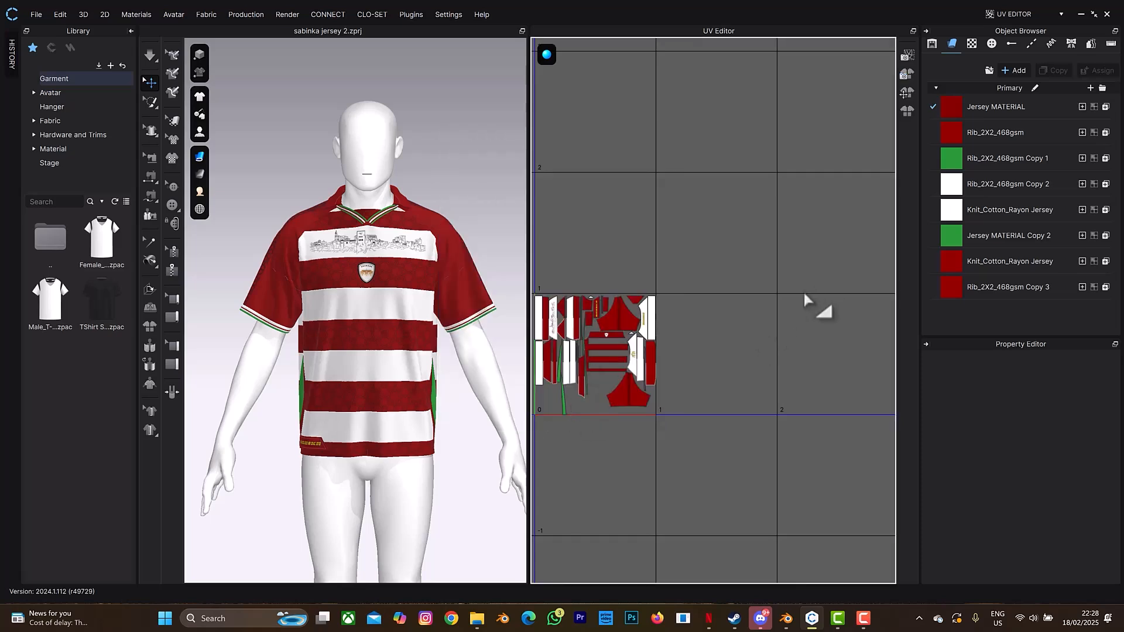
pyautogui.click(1017, 8)
# - Return to Simulation mode and delete the skyline artwork and club crest from the chest
pyautogui.click(1013, 24)
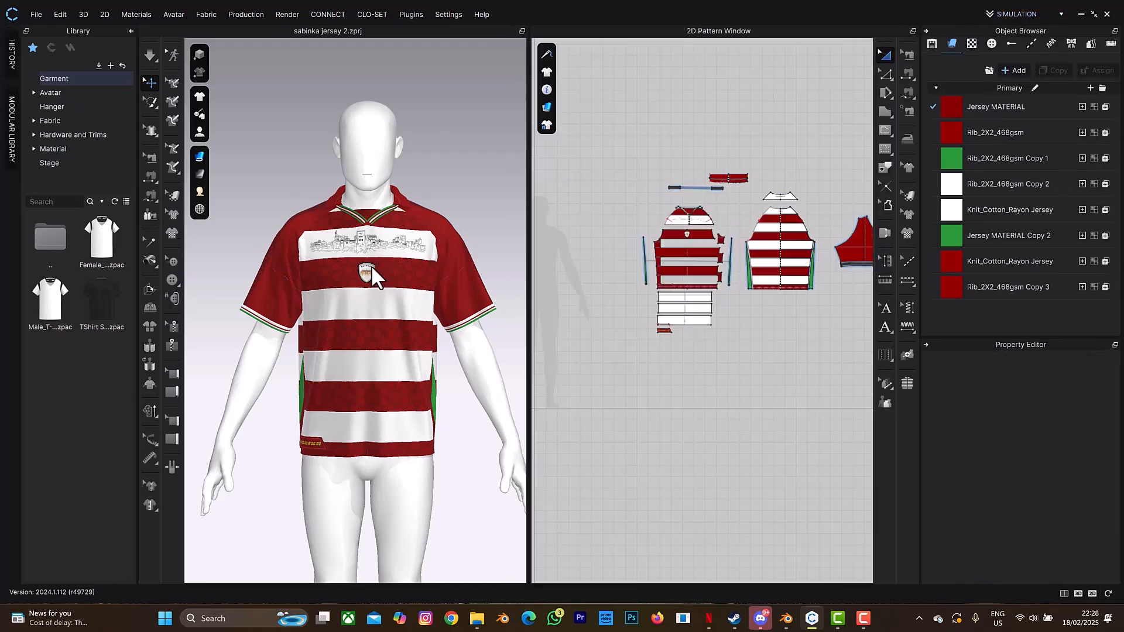
pyautogui.scroll(5, 371, 265)
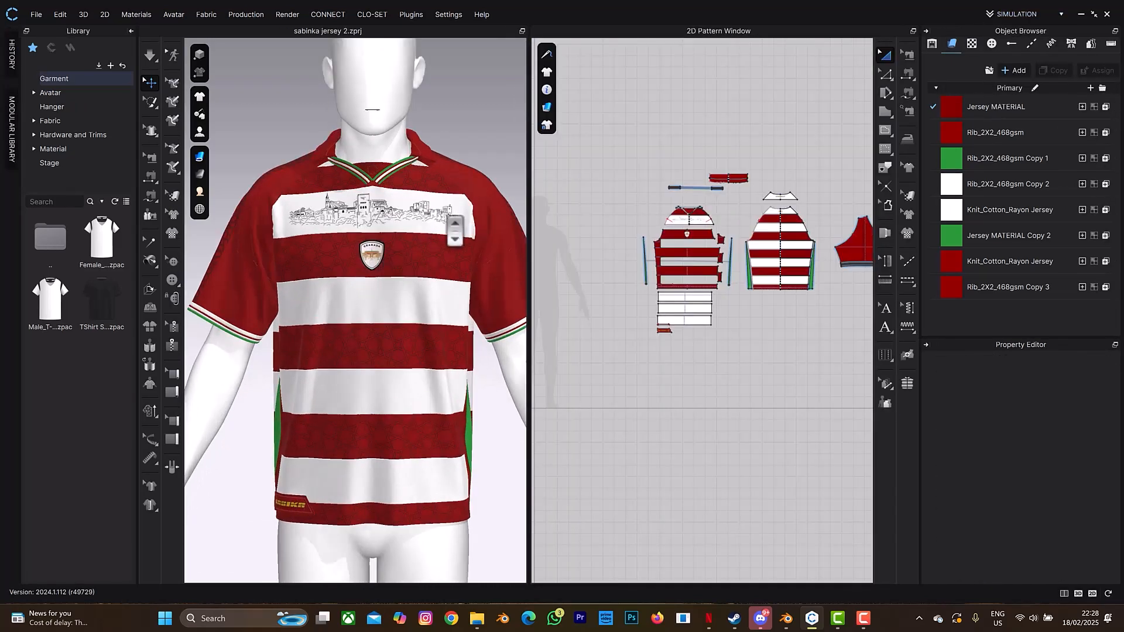
pyautogui.click(907, 214)
pyautogui.scroll(2, 393, 196)
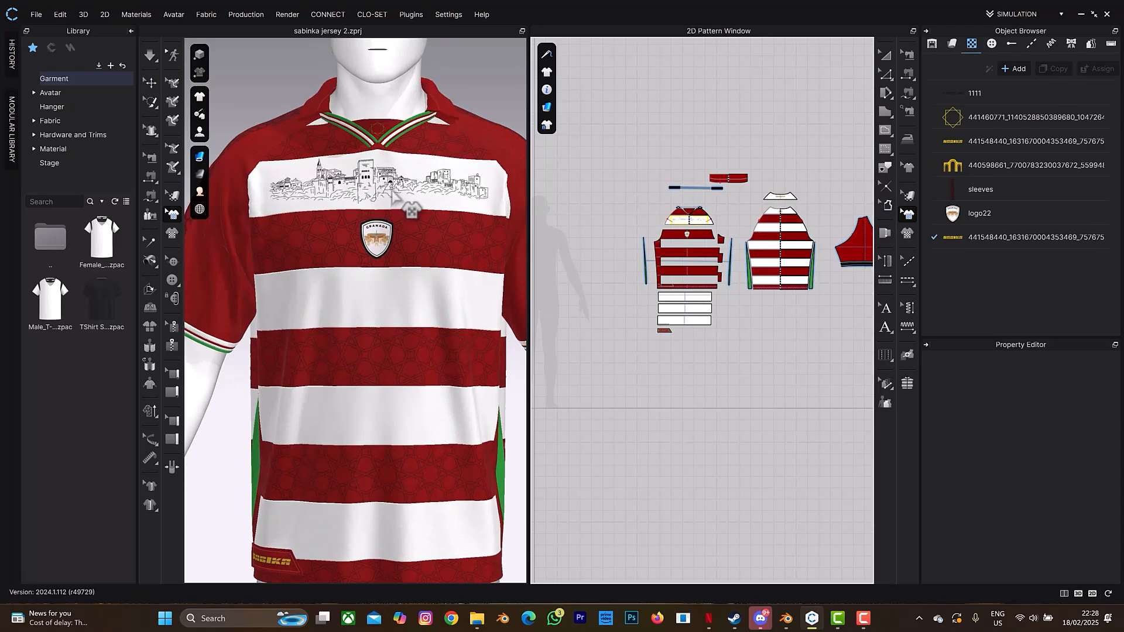
pyautogui.click(393, 194)
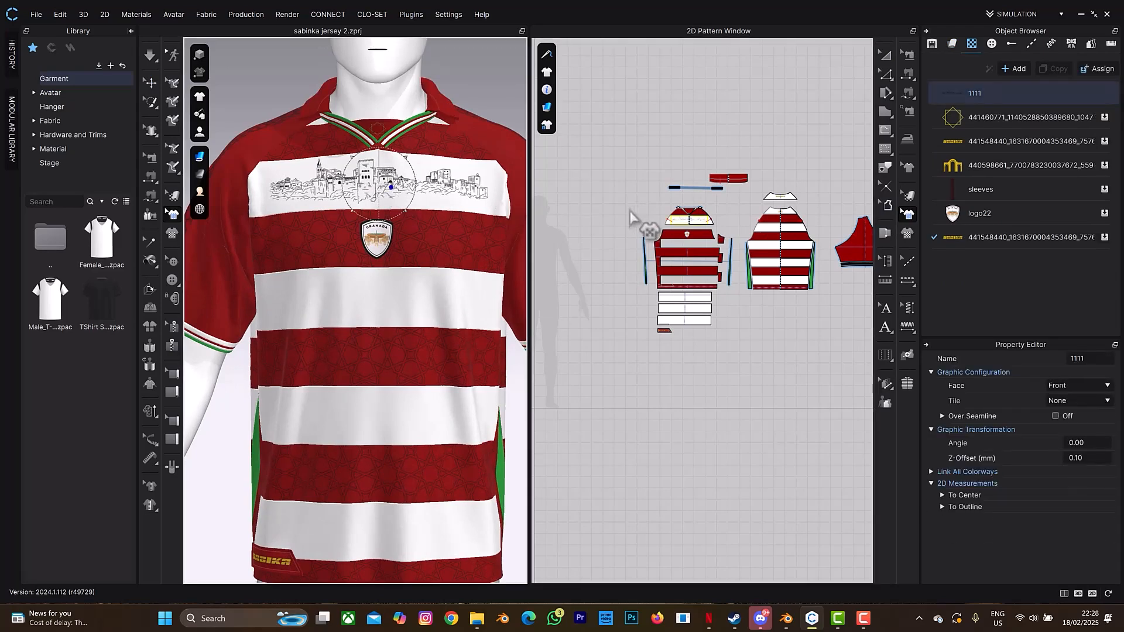
pyautogui.press('Delete')
pyautogui.scroll(2, 415, 225)
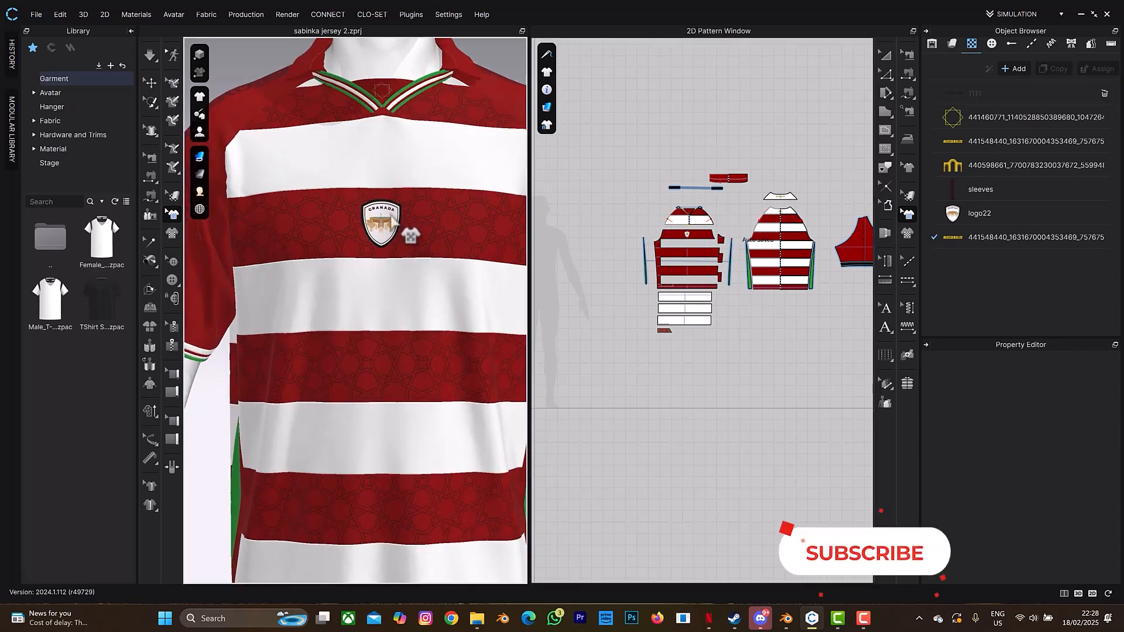
pyautogui.click(385, 222)
pyautogui.press('Delete')
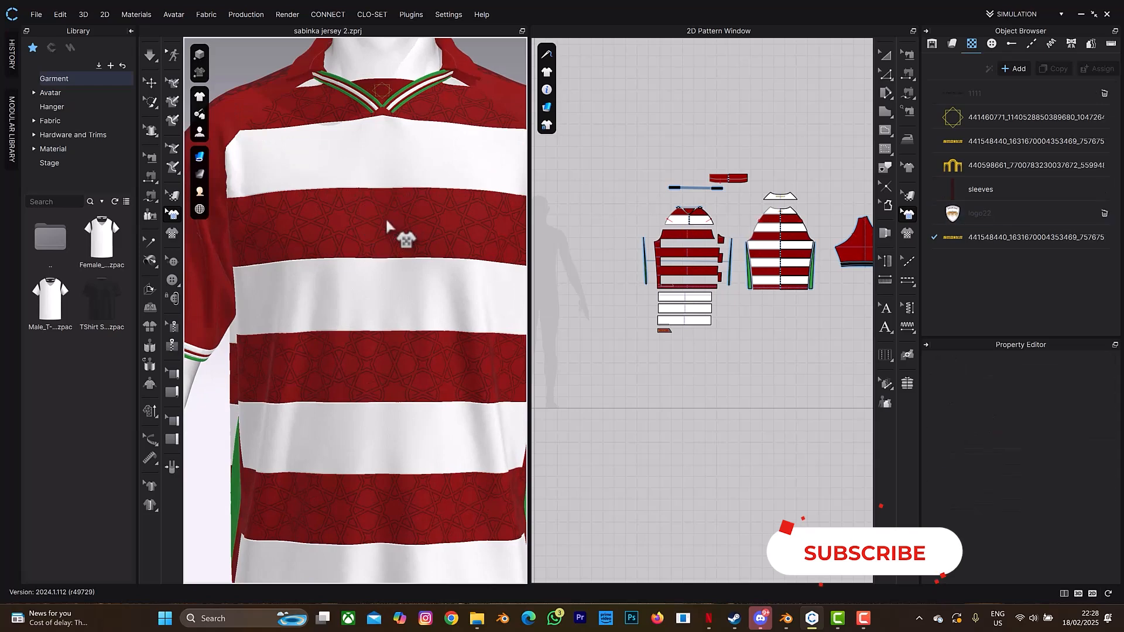
pyautogui.scroll(-5, 385, 216)
# - Turn the avatar around and delete the back-collar logo and the collar text graphic
pyautogui.moveTo(426, 174); pyautogui.dragTo(328, 172, button='right')
pyautogui.click(426, 214)
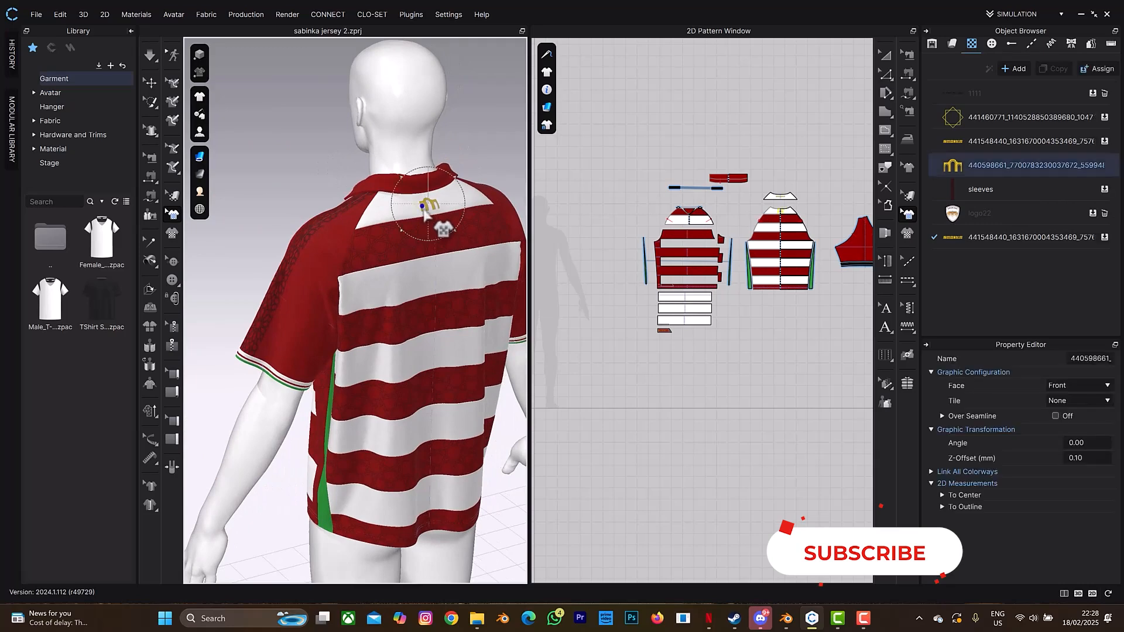
pyautogui.press('Delete')
pyautogui.scroll(5, 761, 231)
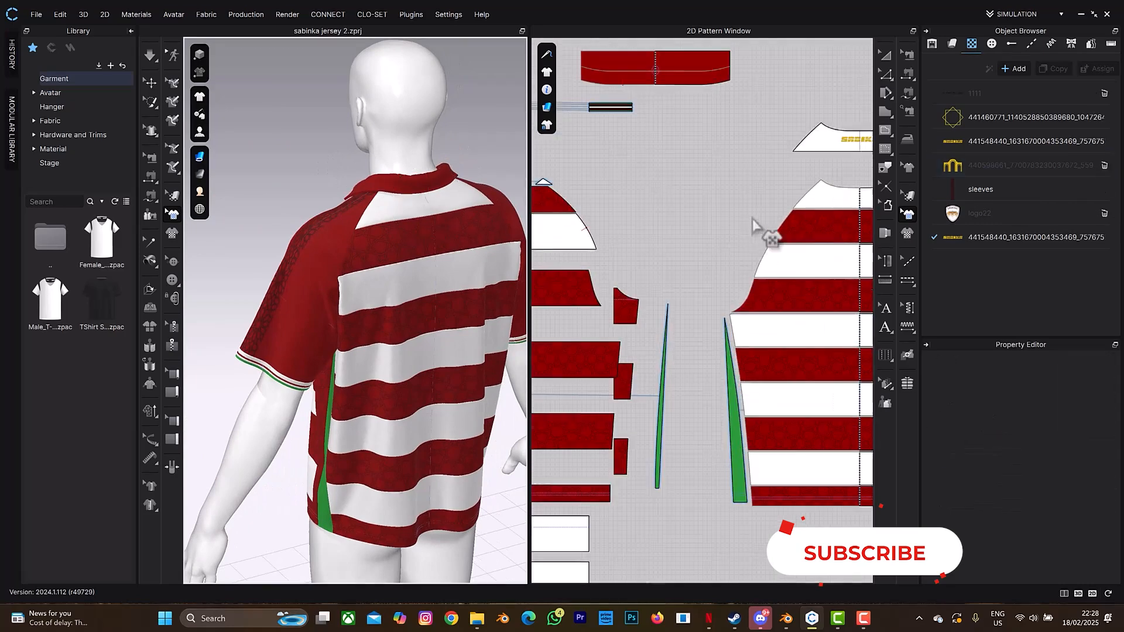
pyautogui.click(855, 141)
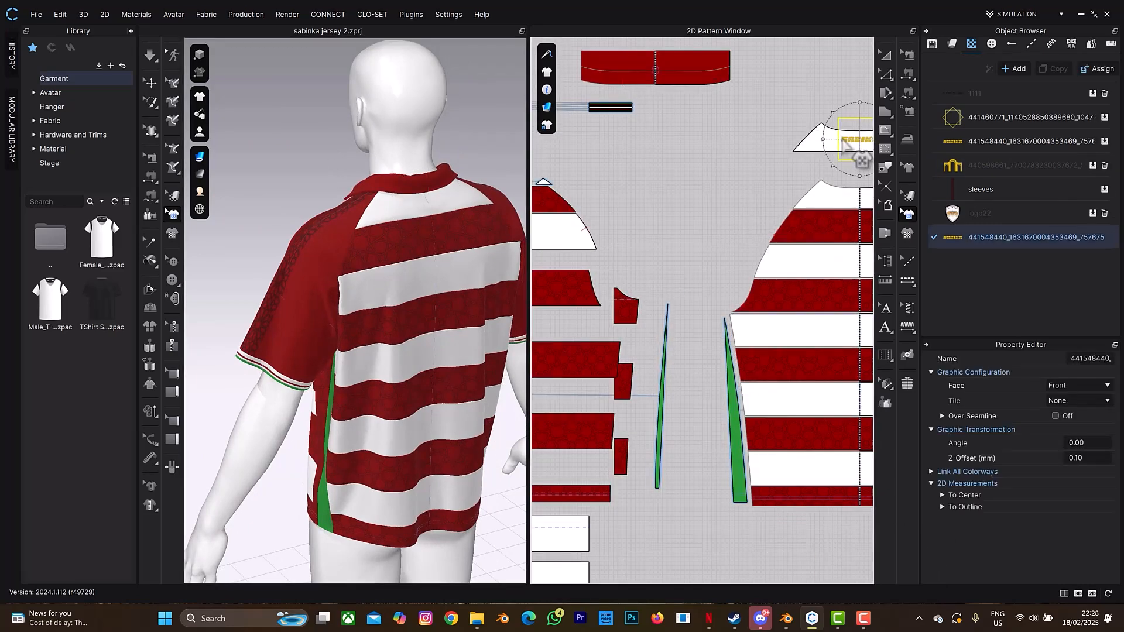
pyautogui.press('Delete')
pyautogui.scroll(-5, 727, 326)
# - Inspect the sleeve piece and pan the pattern view across the back and front pieces
pyautogui.scroll(6, 798, 296)
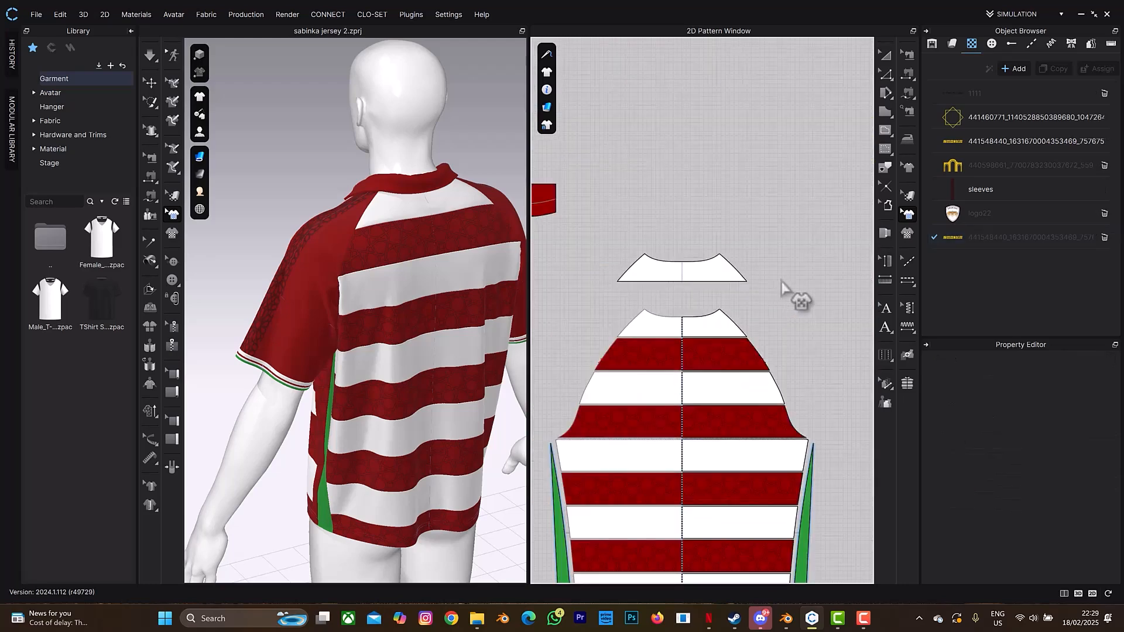
pyautogui.moveTo(488, 143); pyautogui.dragTo(444, 87, button='middle')
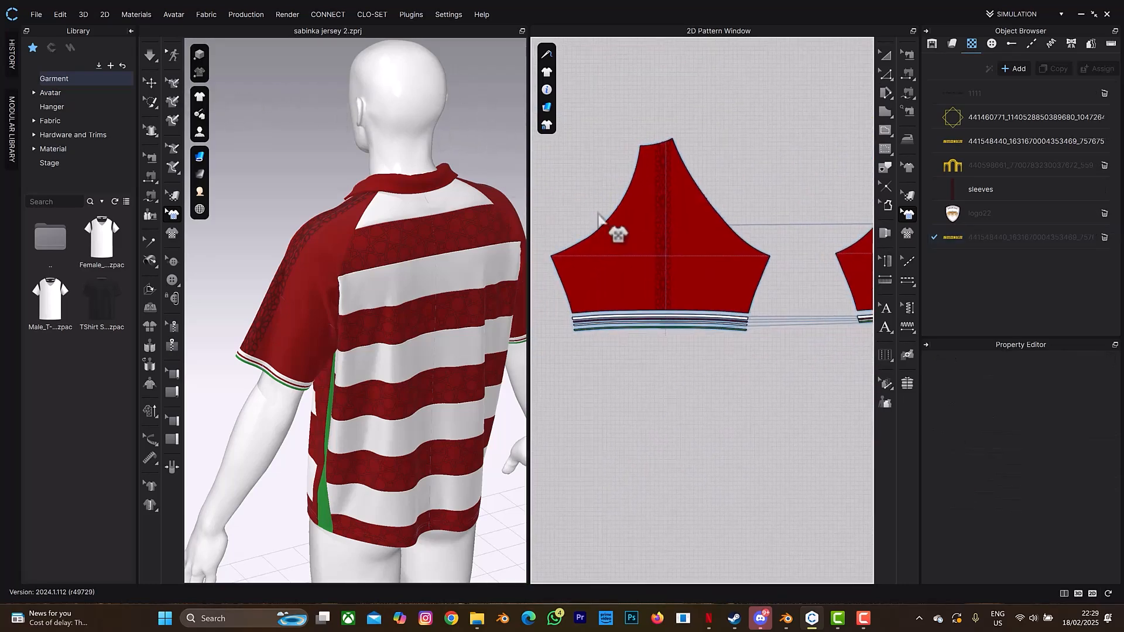
pyautogui.click(657, 233)
pyautogui.press('Escape')
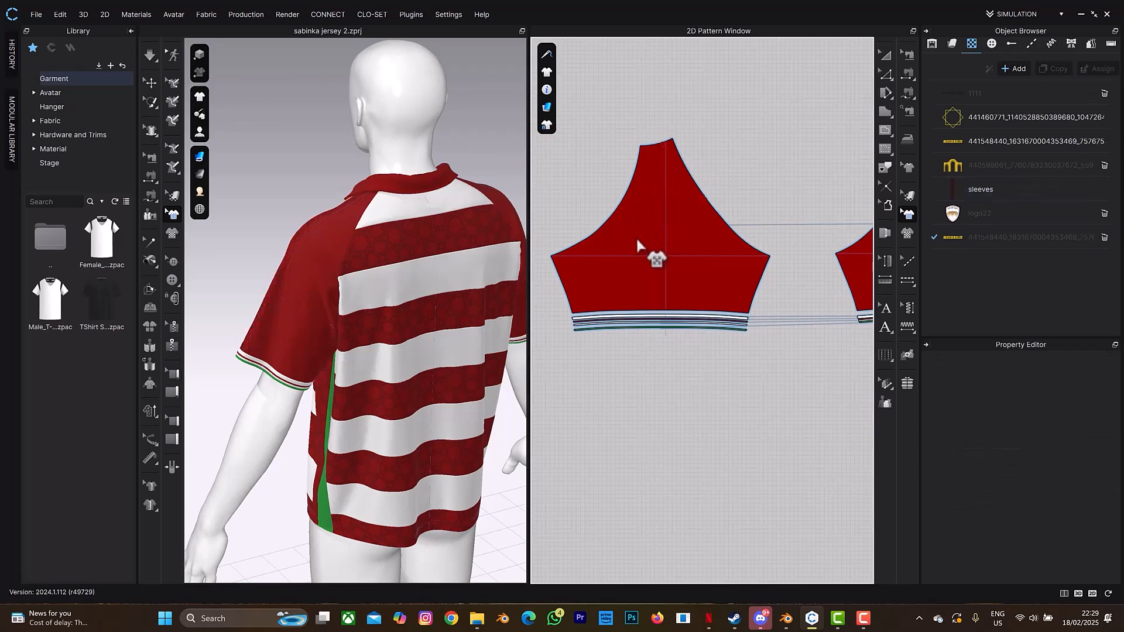
pyautogui.scroll(-5, 636, 235)
pyautogui.scroll(-1, 636, 235)
pyautogui.scroll(8, 594, 220)
pyautogui.scroll(-3, 662, 379)
pyautogui.moveTo(668, 382); pyautogui.dragTo(1013, 143, button='middle')
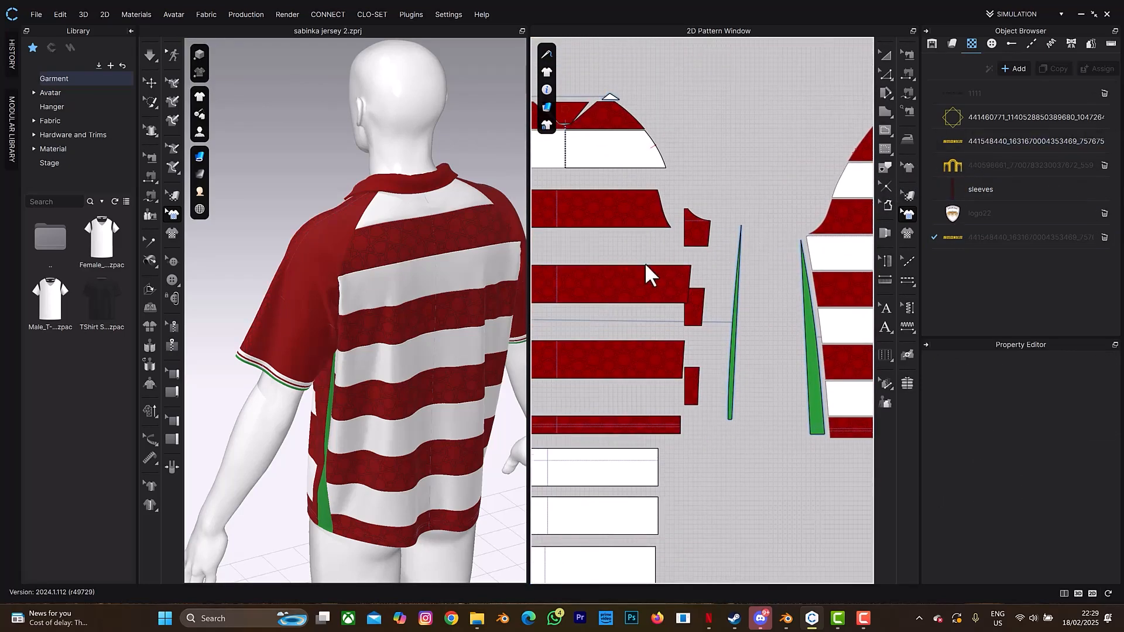
pyautogui.moveTo(598, 282); pyautogui.dragTo(727, 245, button='middle')
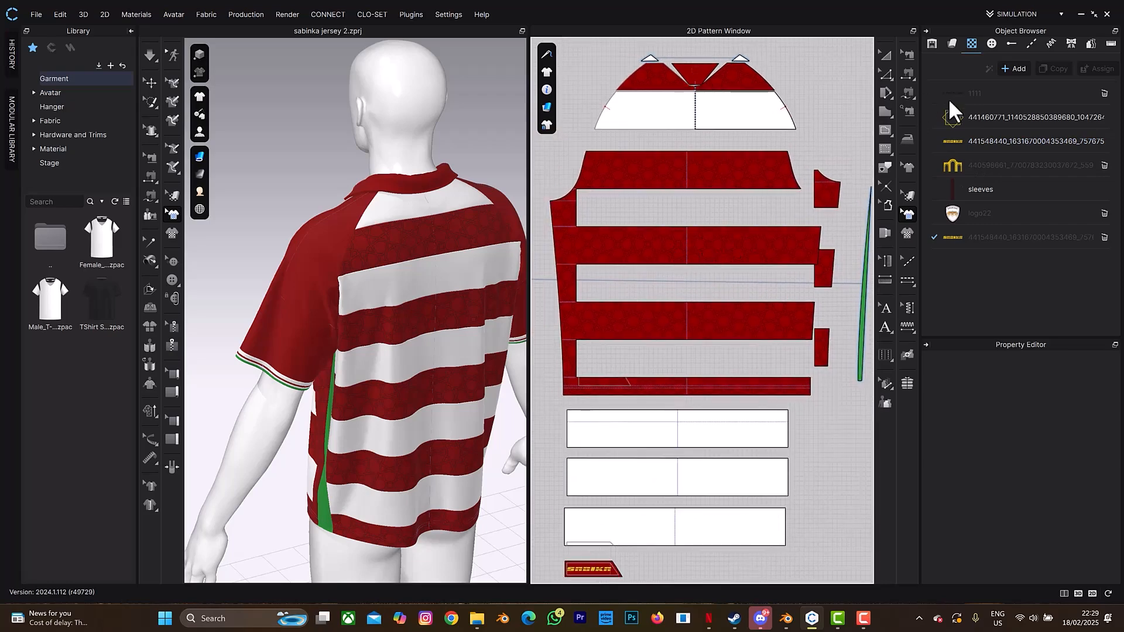
# - Remove the only image layer from the Jersey MATERIAL fabric's texture
pyautogui.click(954, 46)
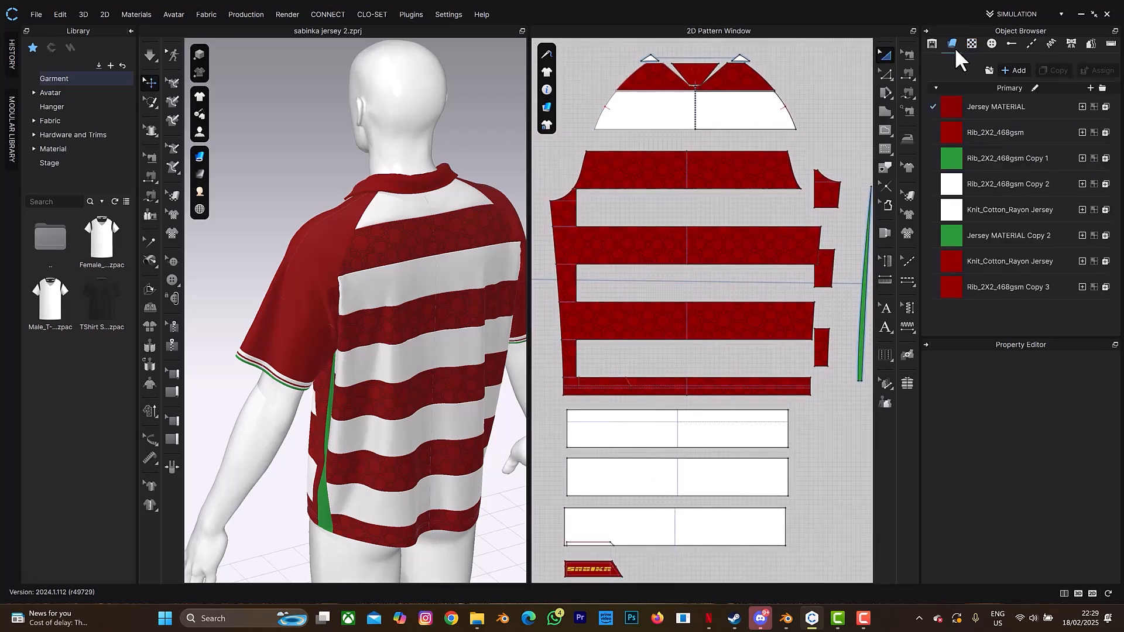
pyautogui.click(1012, 106)
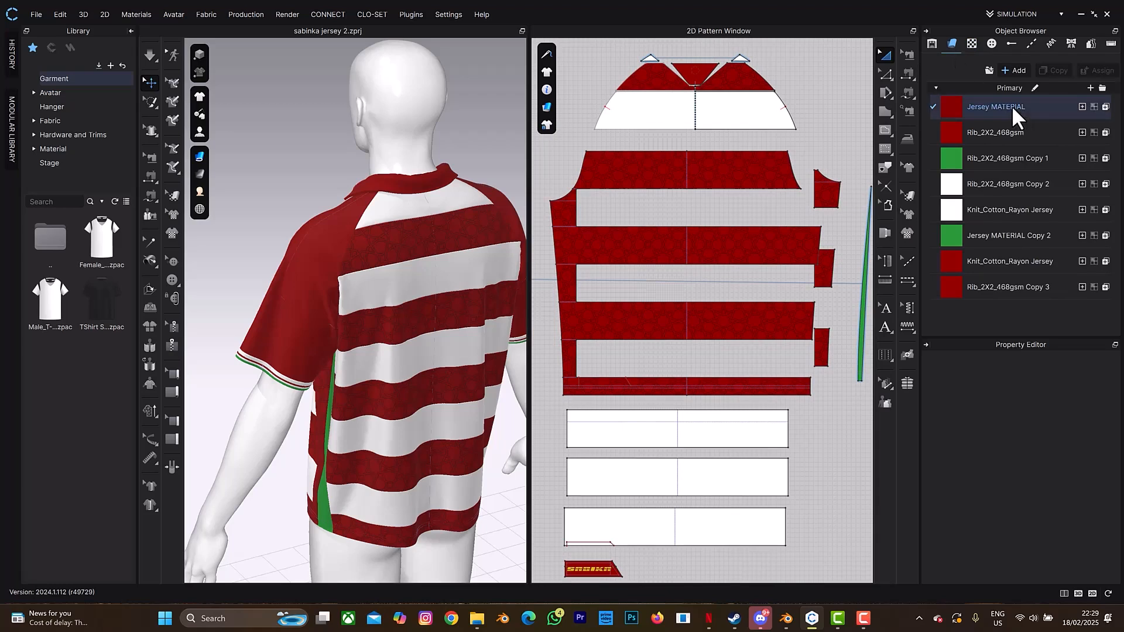
pyautogui.click(1012, 106)
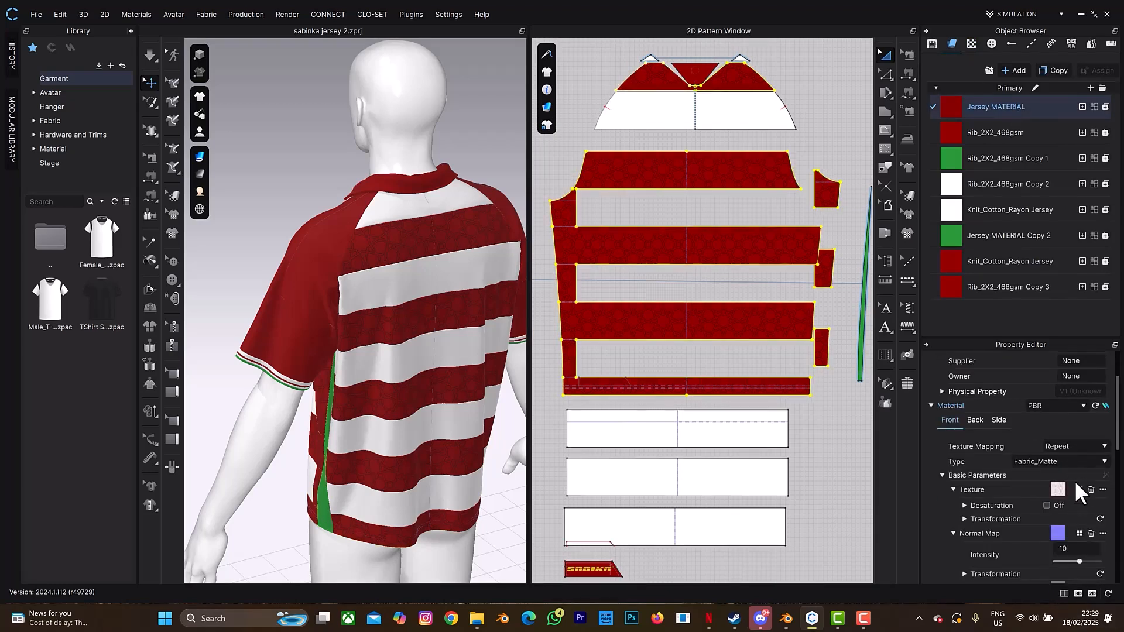
pyautogui.click(1103, 489)
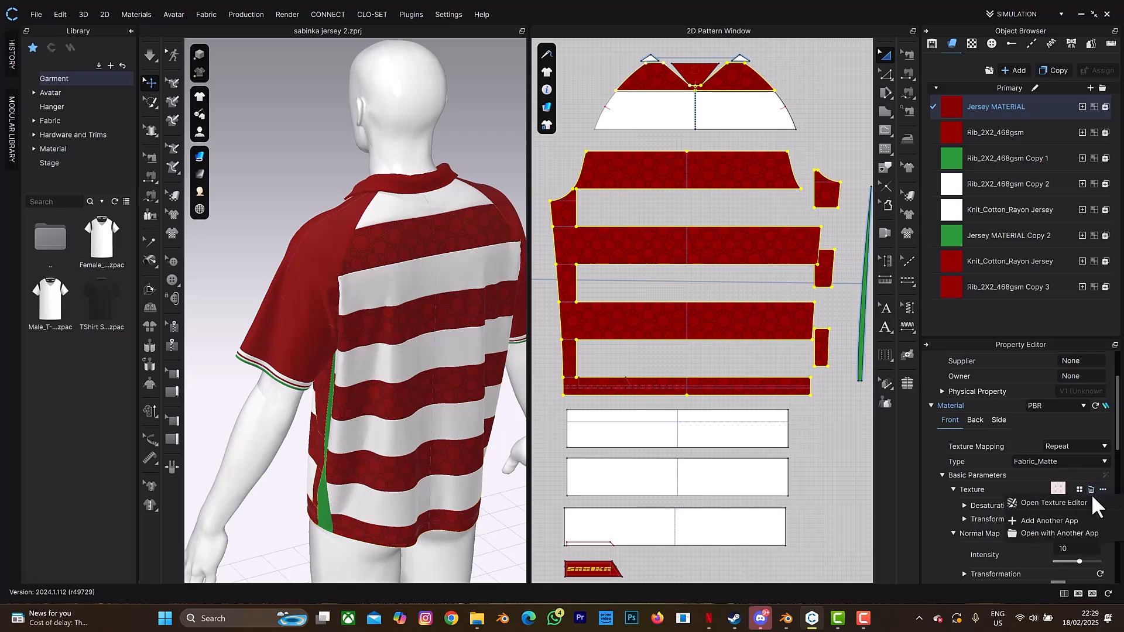
pyautogui.click(1083, 502)
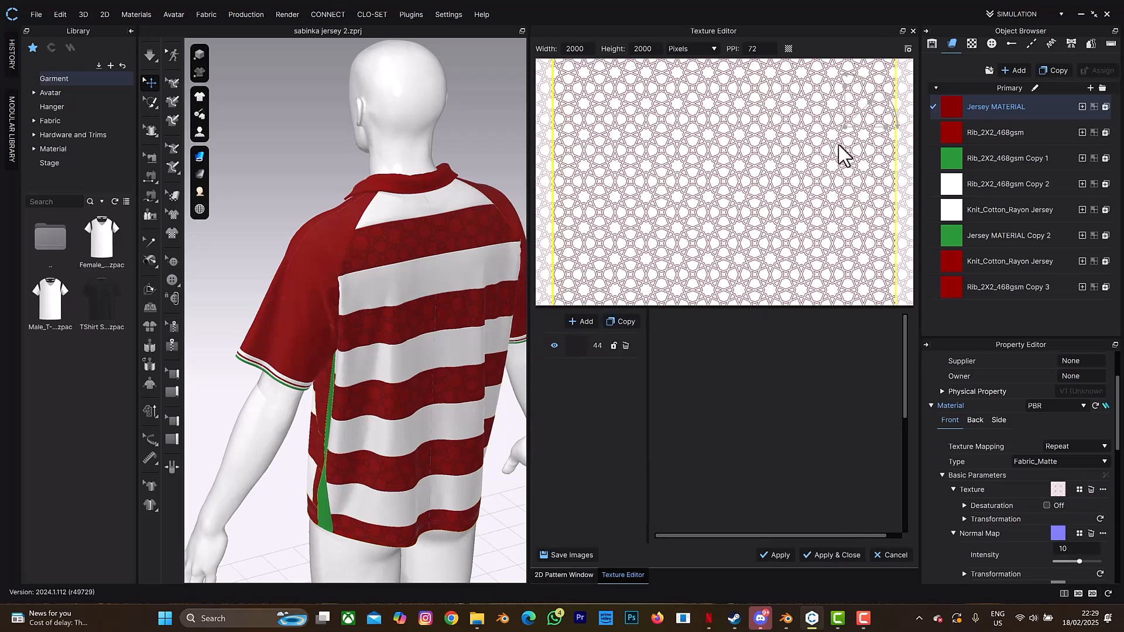
pyautogui.click(625, 345)
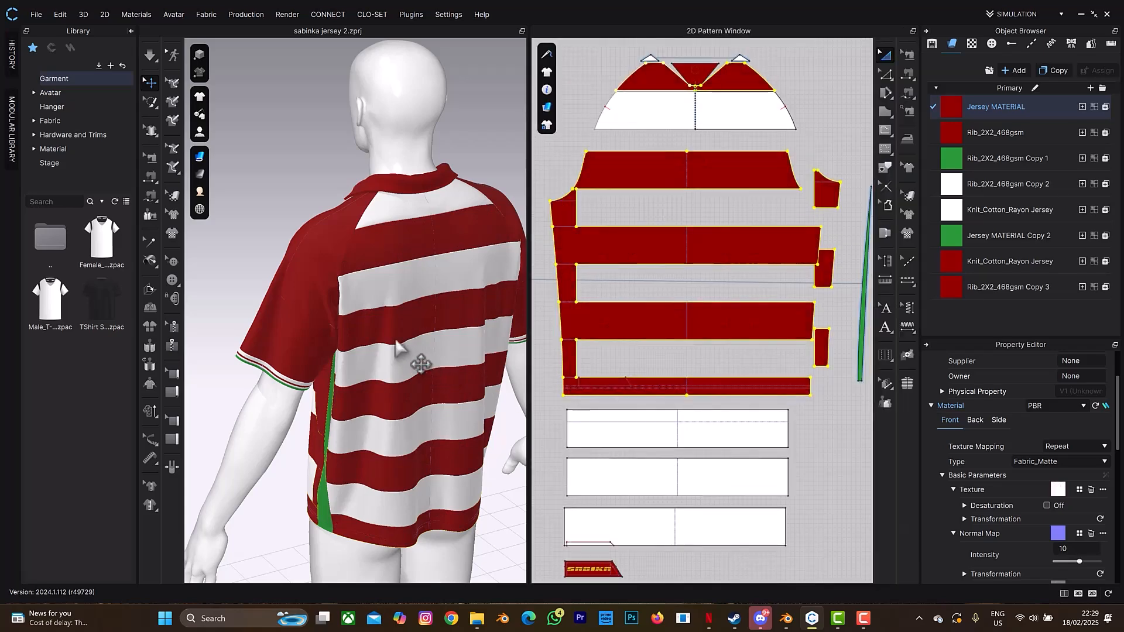
# - Delete the logo graphic from the narrow bottom pattern piece
pyautogui.scroll(5, 639, 507)
pyautogui.scroll(-5, 640, 507)
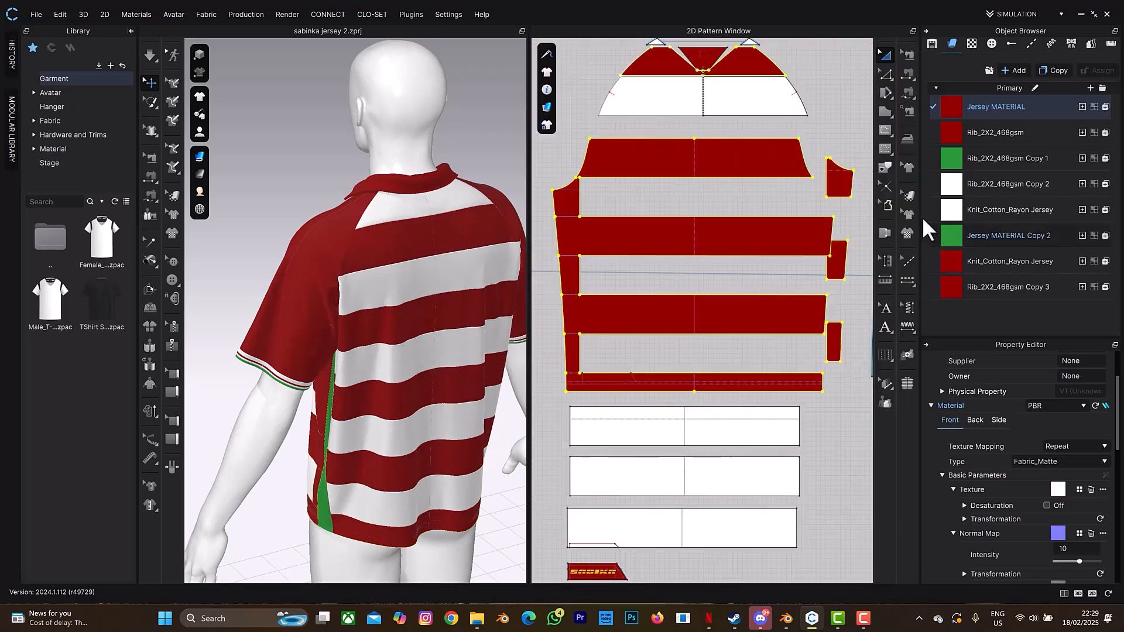
pyautogui.click(909, 212)
pyautogui.click(588, 574)
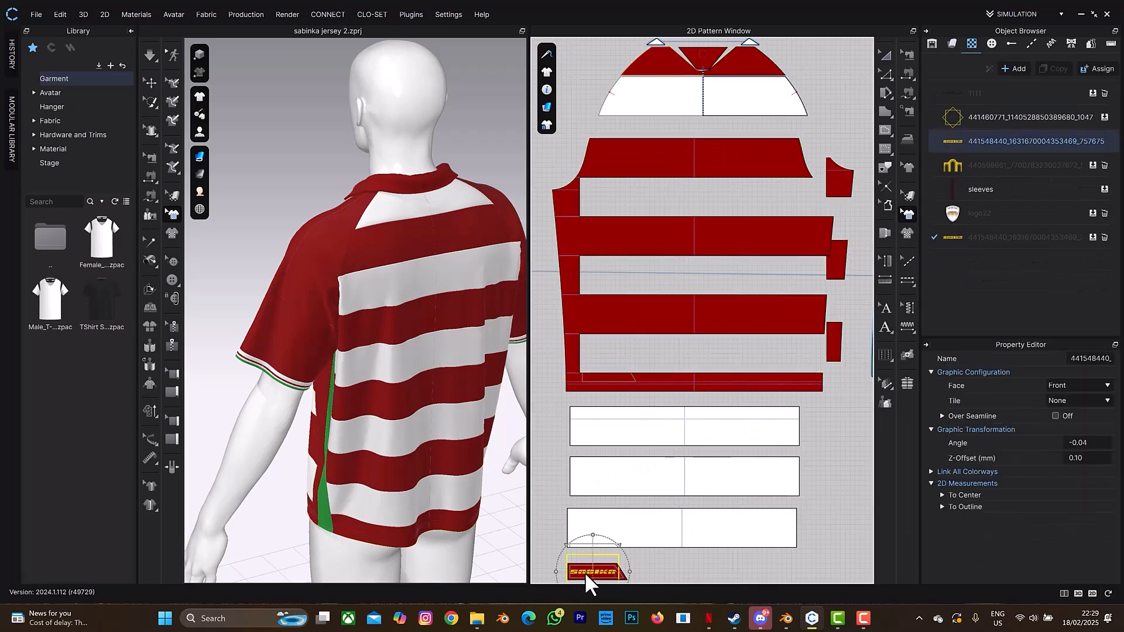
pyautogui.press('Delete')
# - Orbit to the jersey's front and inspect the neck graphic in the pattern view
pyautogui.moveTo(369, 205); pyautogui.dragTo(487, 242, button='right')
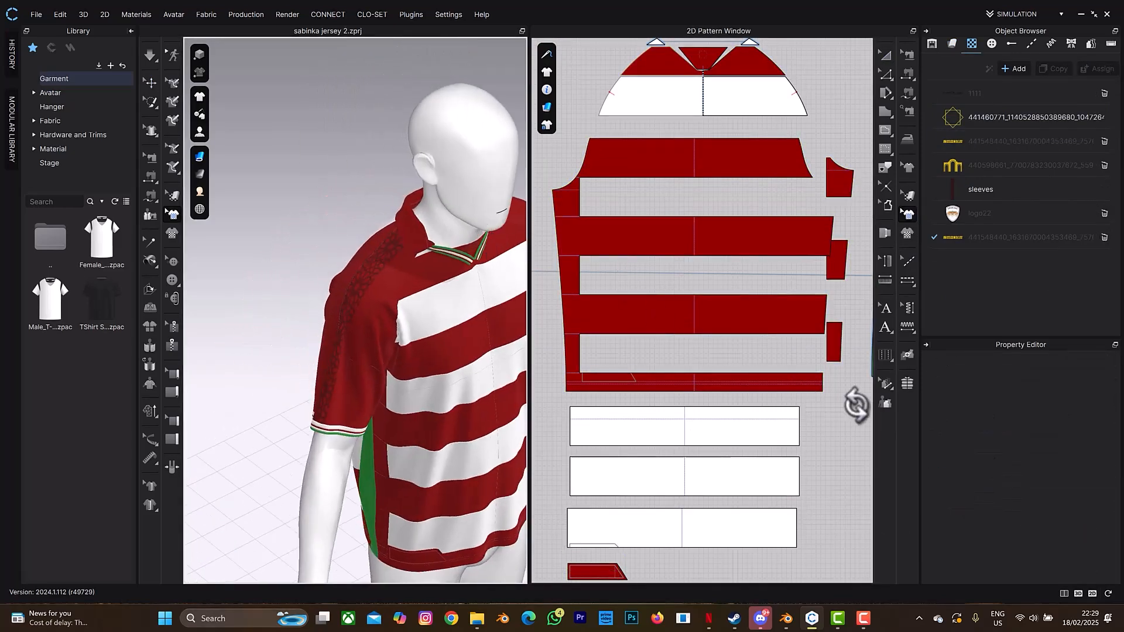
pyautogui.scroll(-4, 856, 404)
pyautogui.moveTo(831, 374); pyautogui.dragTo(606, 347, button='middle')
pyautogui.scroll(5, 583, 194)
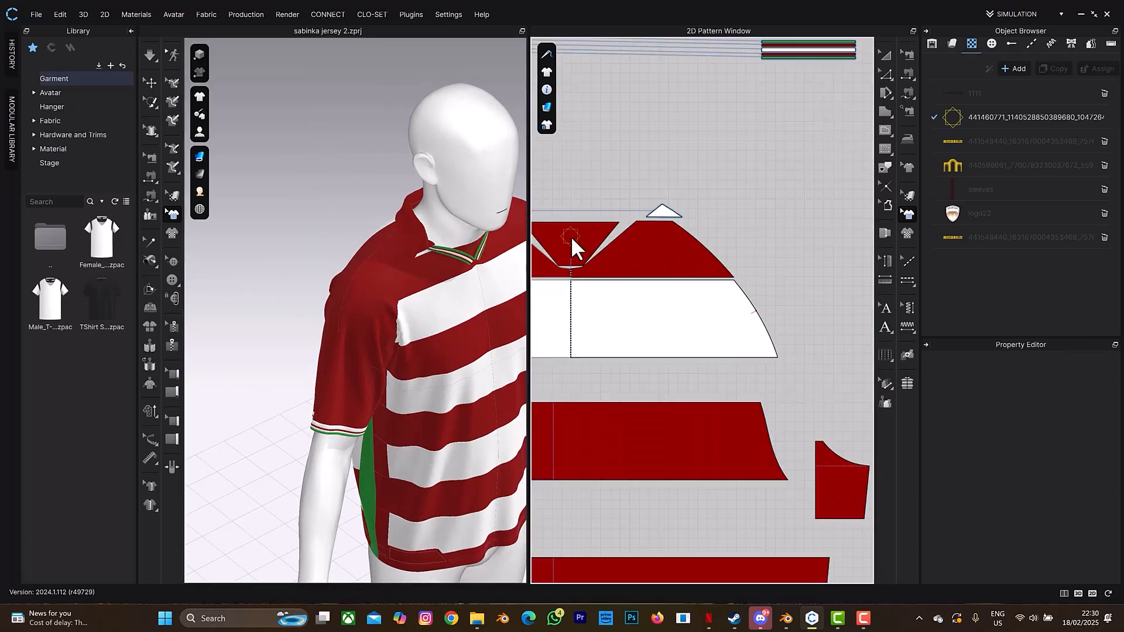
pyautogui.click(571, 236)
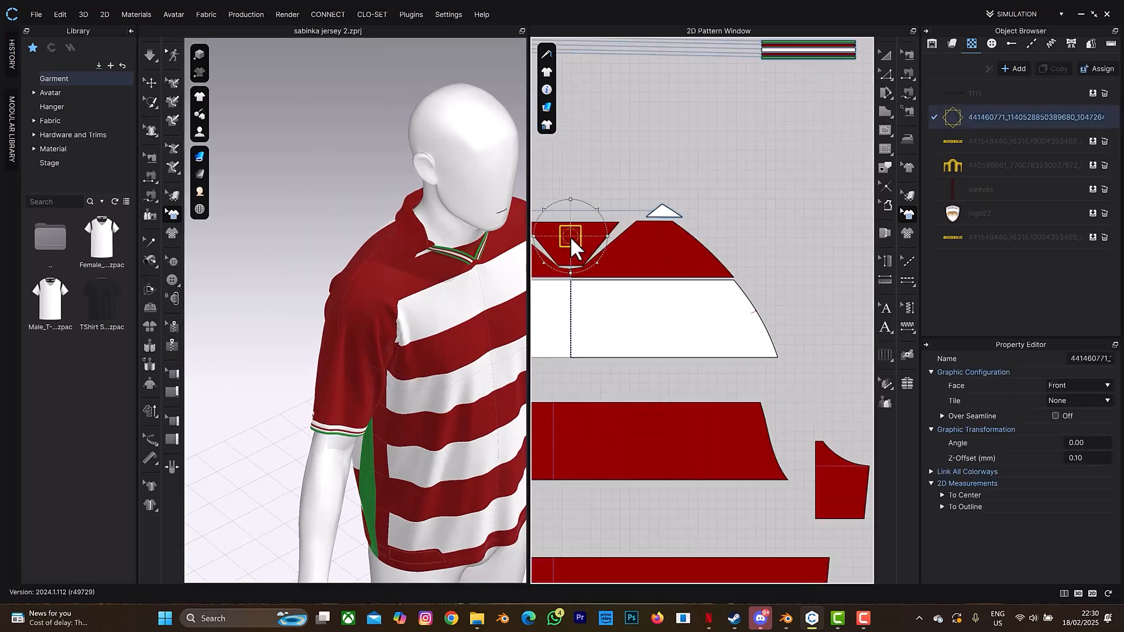
pyautogui.press('Escape')
pyautogui.scroll(-6, 574, 243)
pyautogui.scroll(-1, 642, 266)
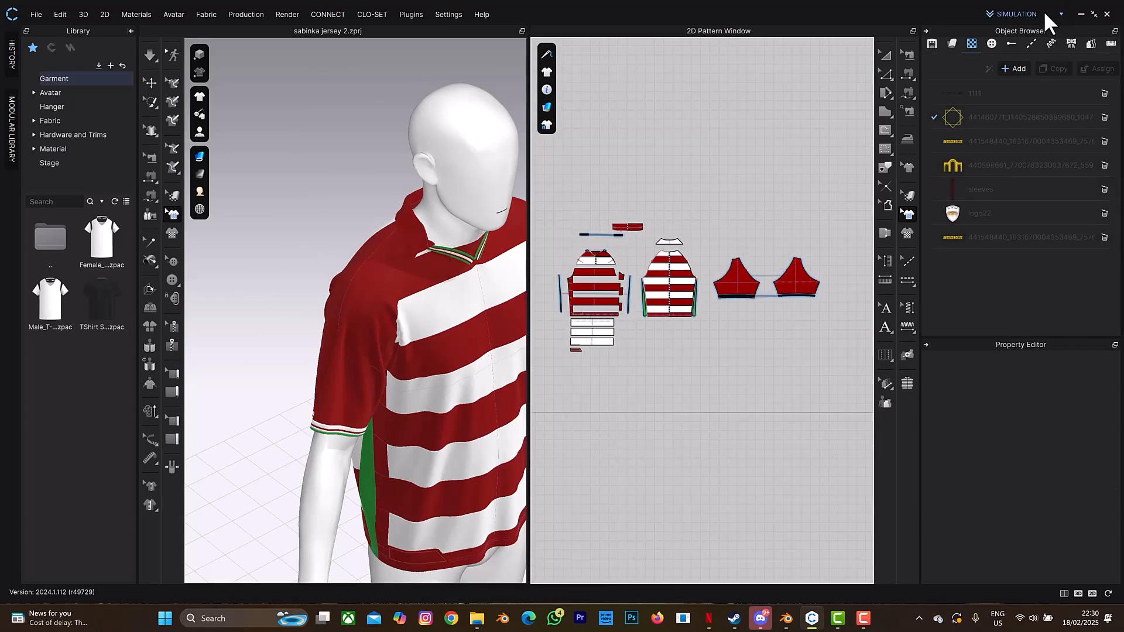
pyautogui.click(1061, 14)
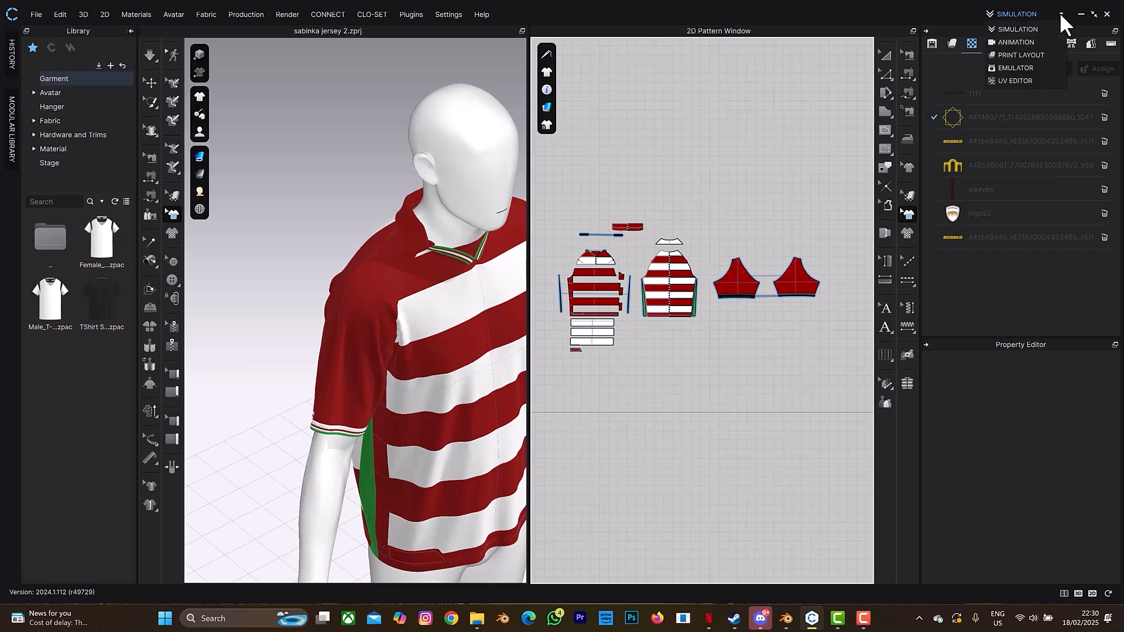
pyautogui.click(1016, 81)
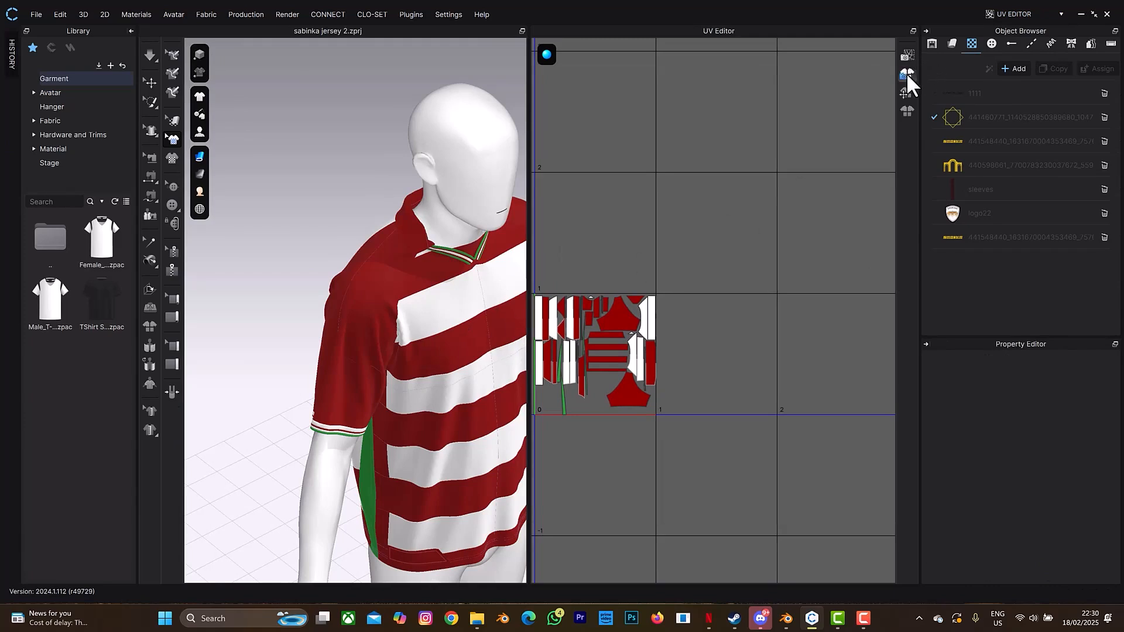
pyautogui.click(907, 73)
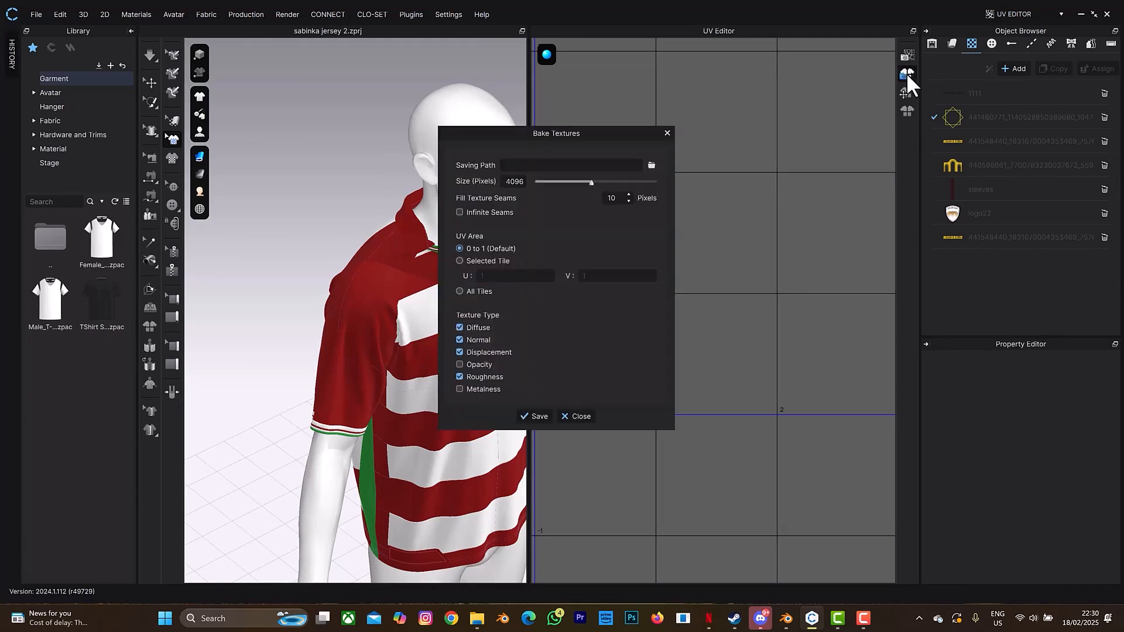
pyautogui.click(654, 164)
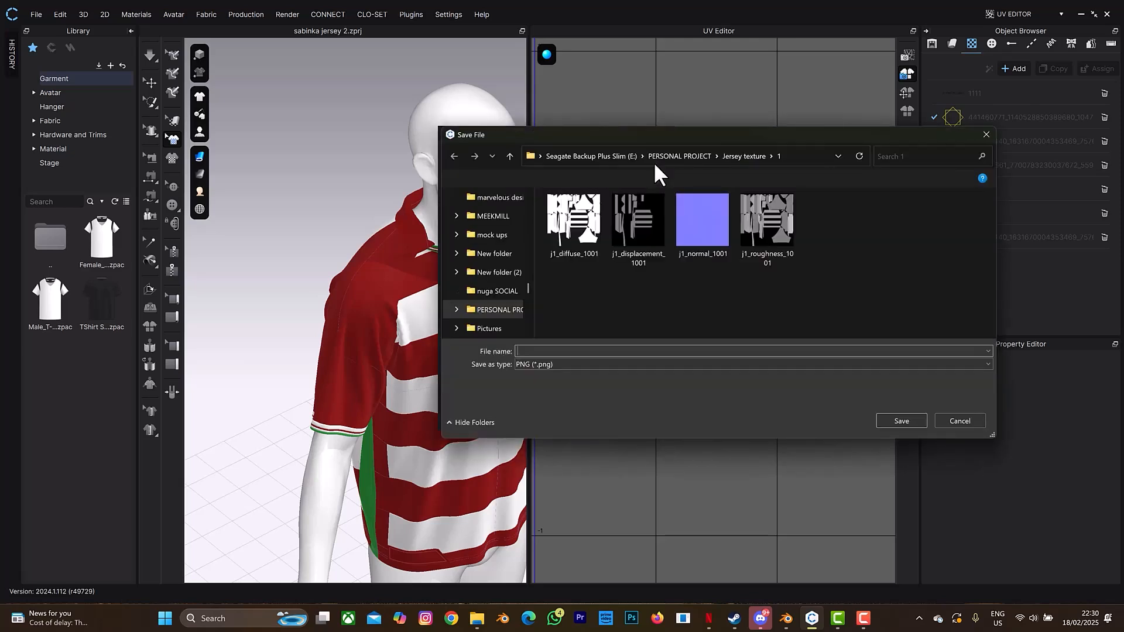
pyautogui.click(744, 156)
pyautogui.doubleClick(633, 249)
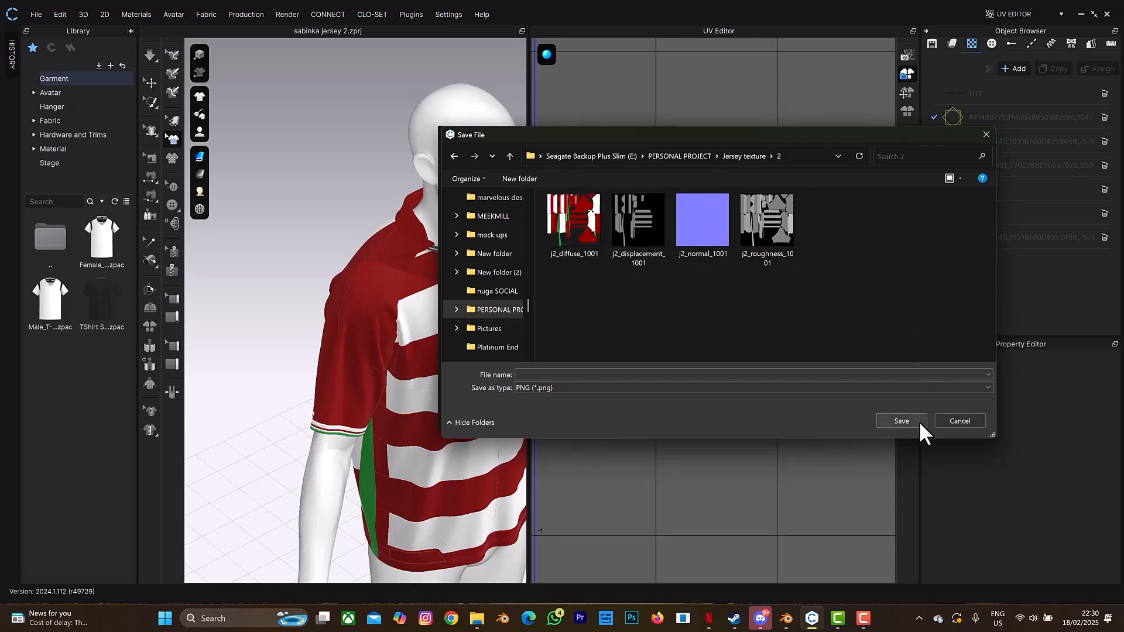
pyautogui.click(953, 421)
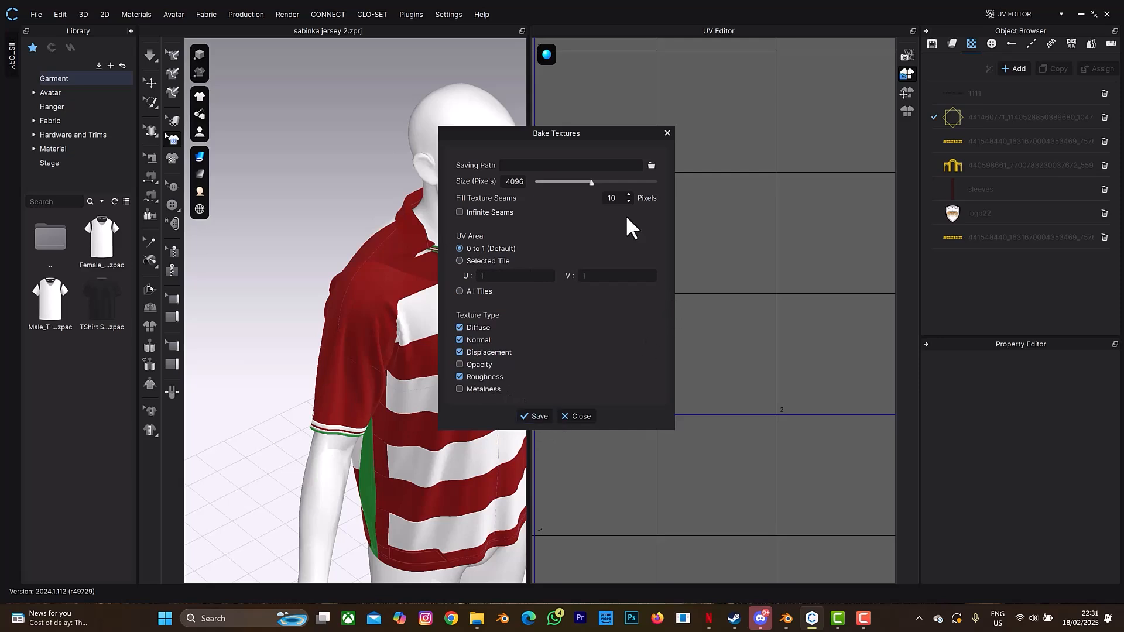
pyautogui.click(669, 133)
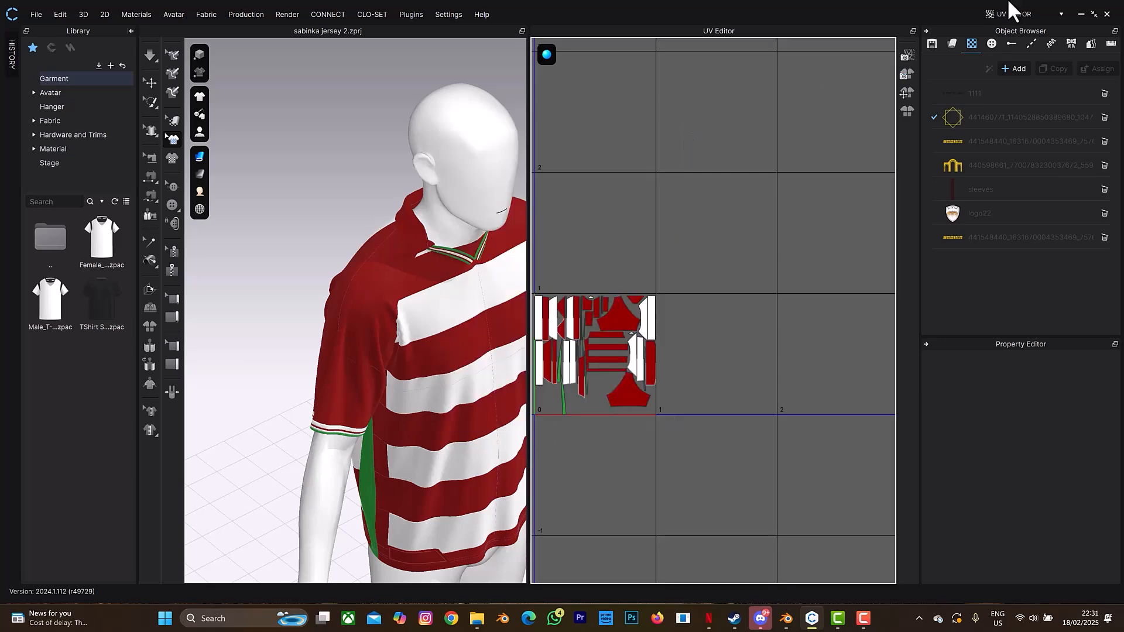
pyautogui.click(1011, 7)
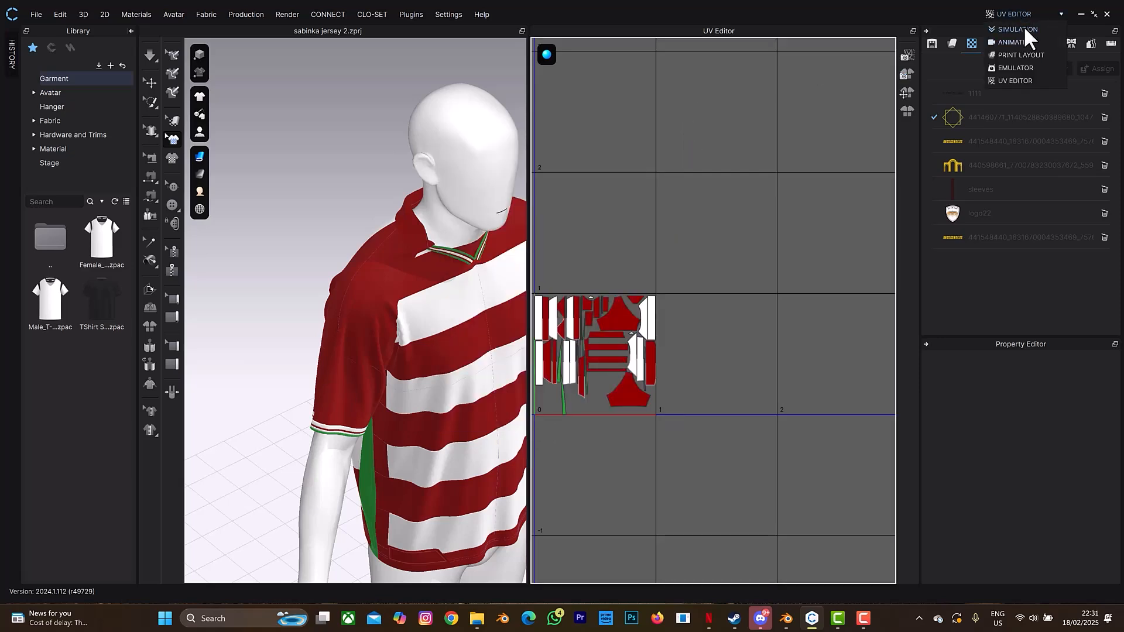
pyautogui.click(1025, 29)
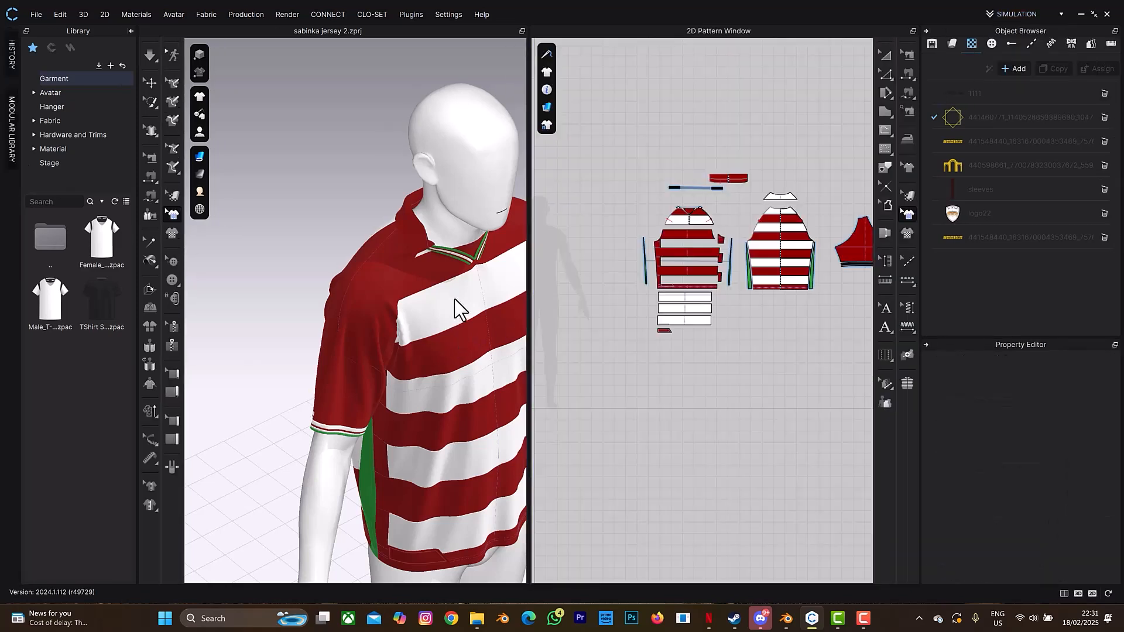
pyautogui.scroll(-2, 451, 305)
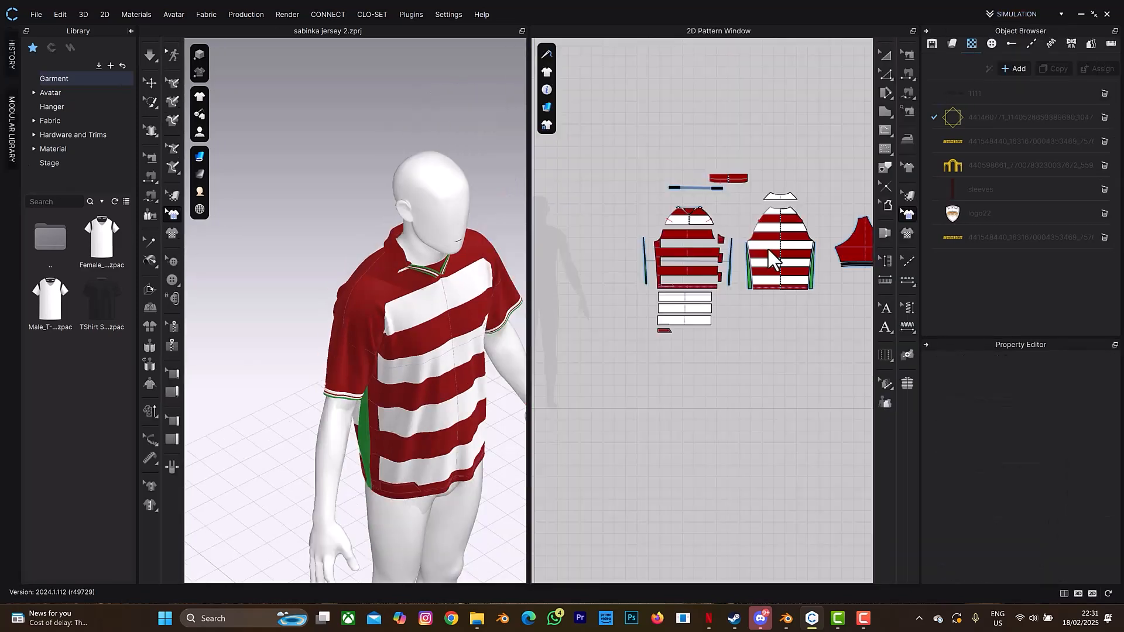
# - Change the Jersey MATERIAL fabric colour to white, dismissing the Pantone download error
pyautogui.click(953, 44)
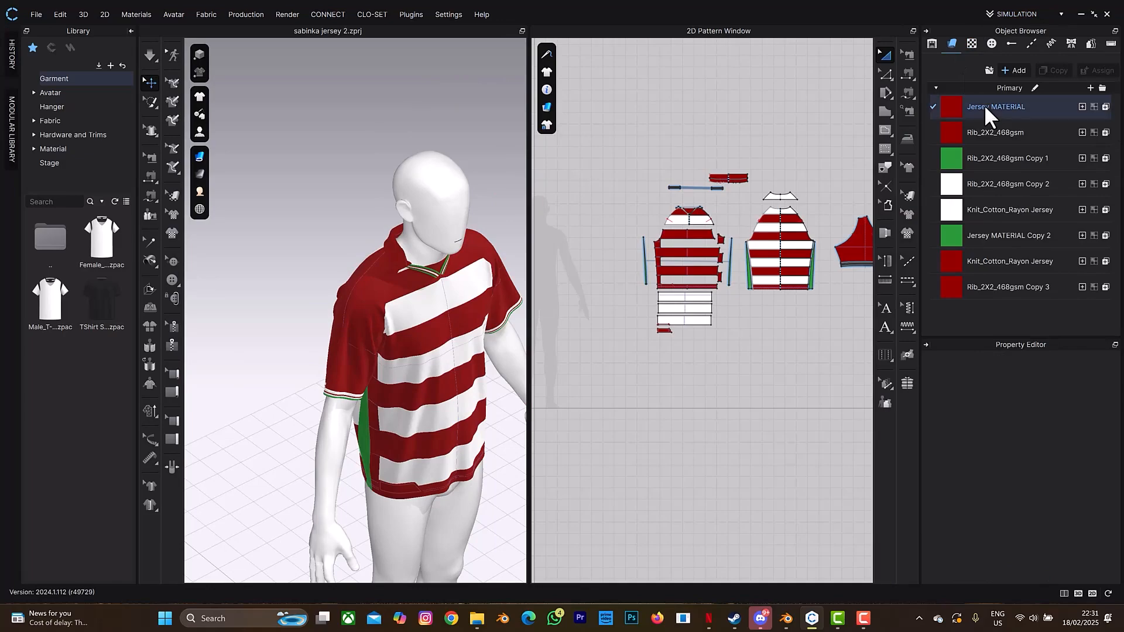
pyautogui.click(954, 108)
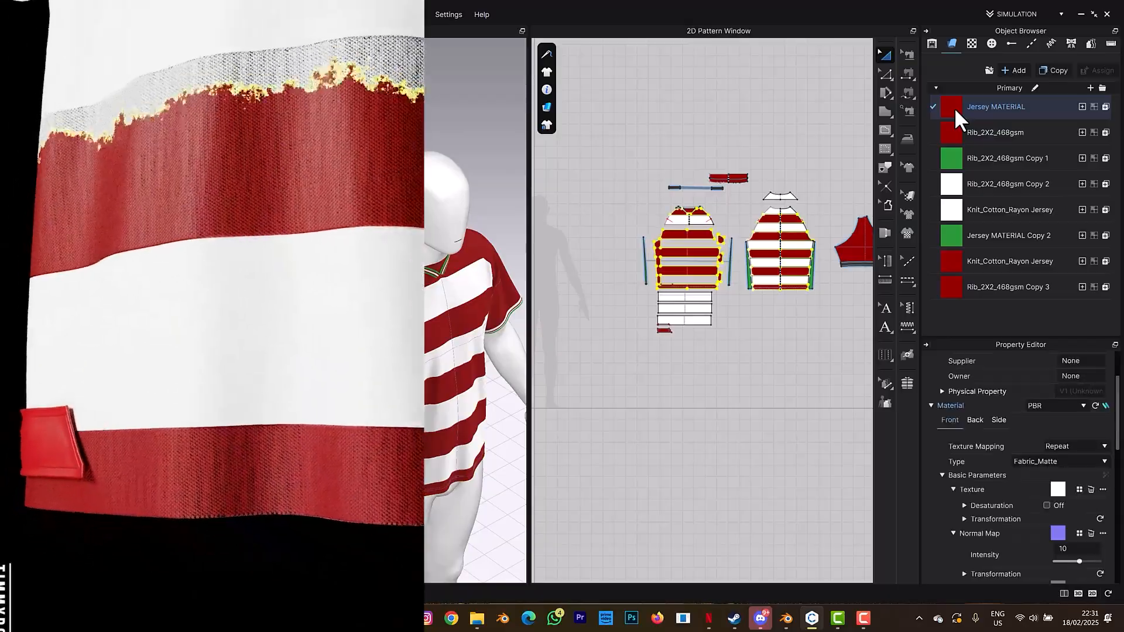
pyautogui.scroll(-5, 1017, 530)
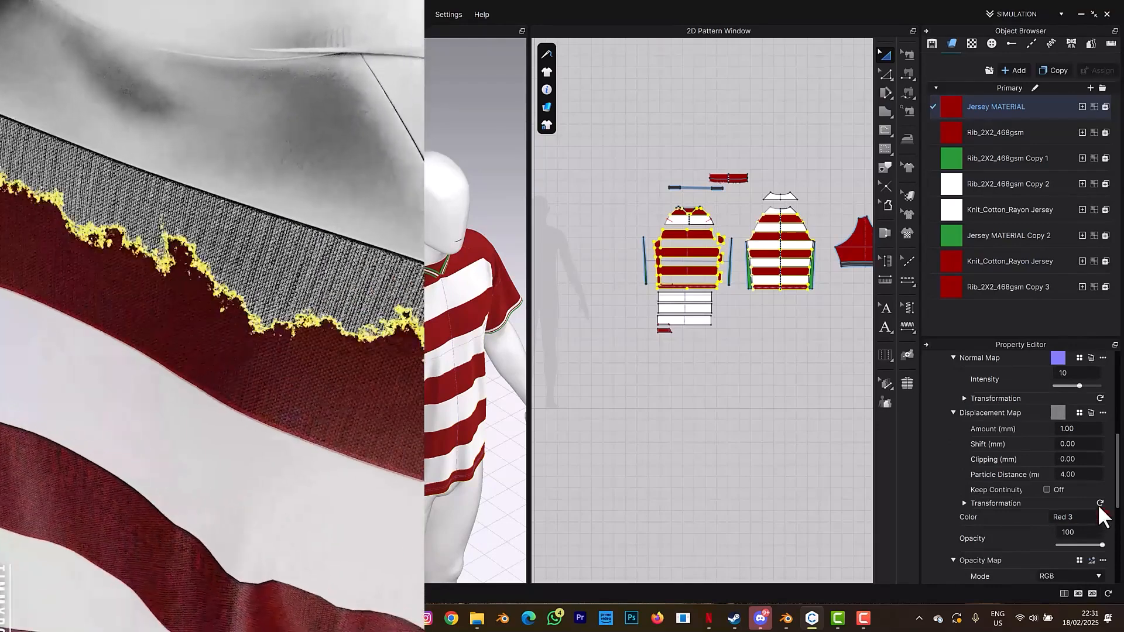
pyautogui.click(1102, 517)
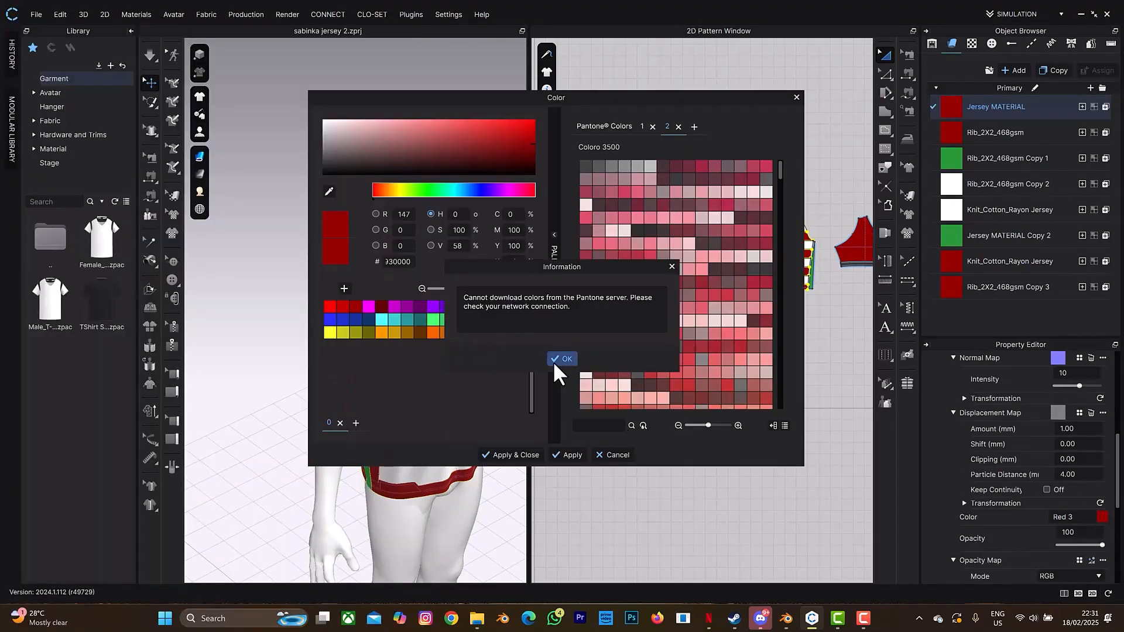
pyautogui.click(561, 360)
pyautogui.click(471, 333)
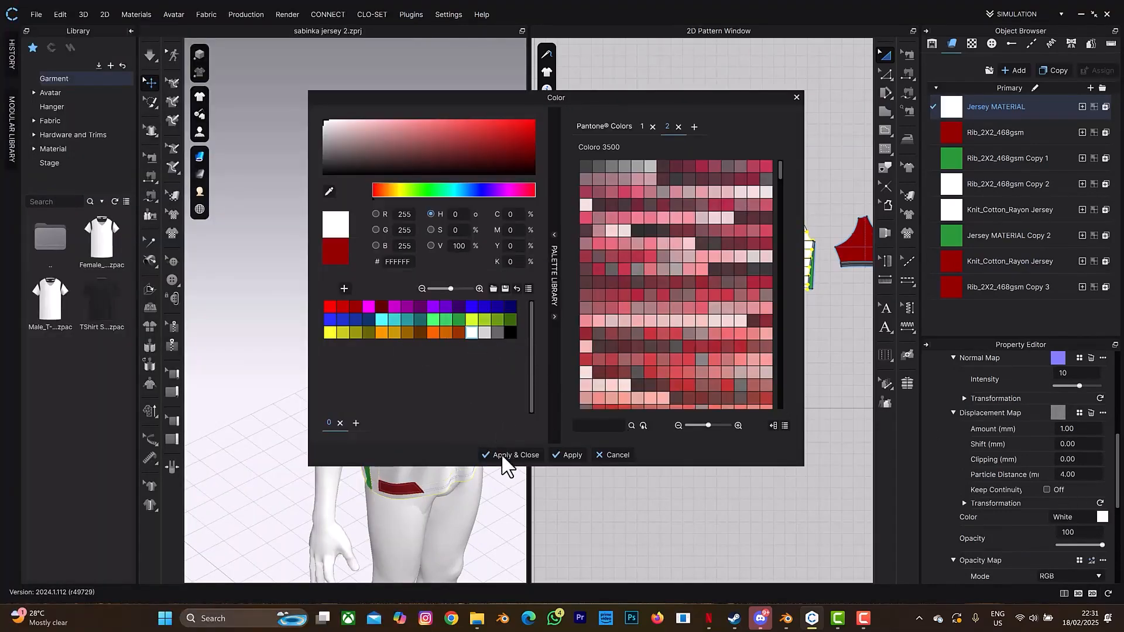
pyautogui.click(503, 455)
# - Change Rib_2X2_468gsm and the green Rib_2X2_468gsm Copy 1 to white
pyautogui.click(1025, 137)
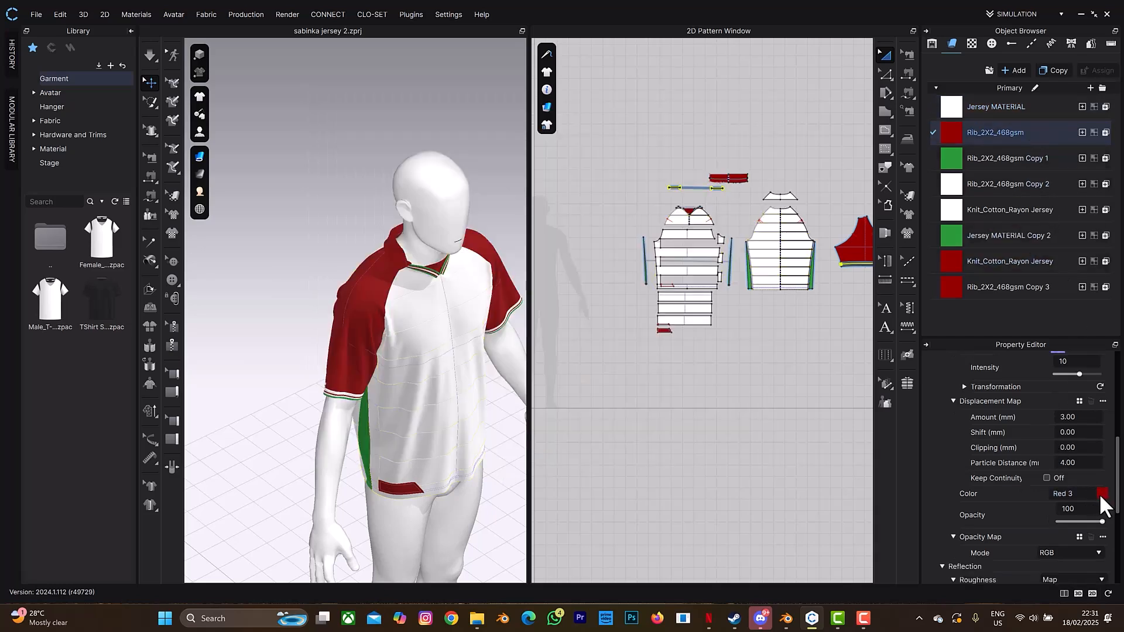
pyautogui.click(1102, 495)
pyautogui.click(472, 334)
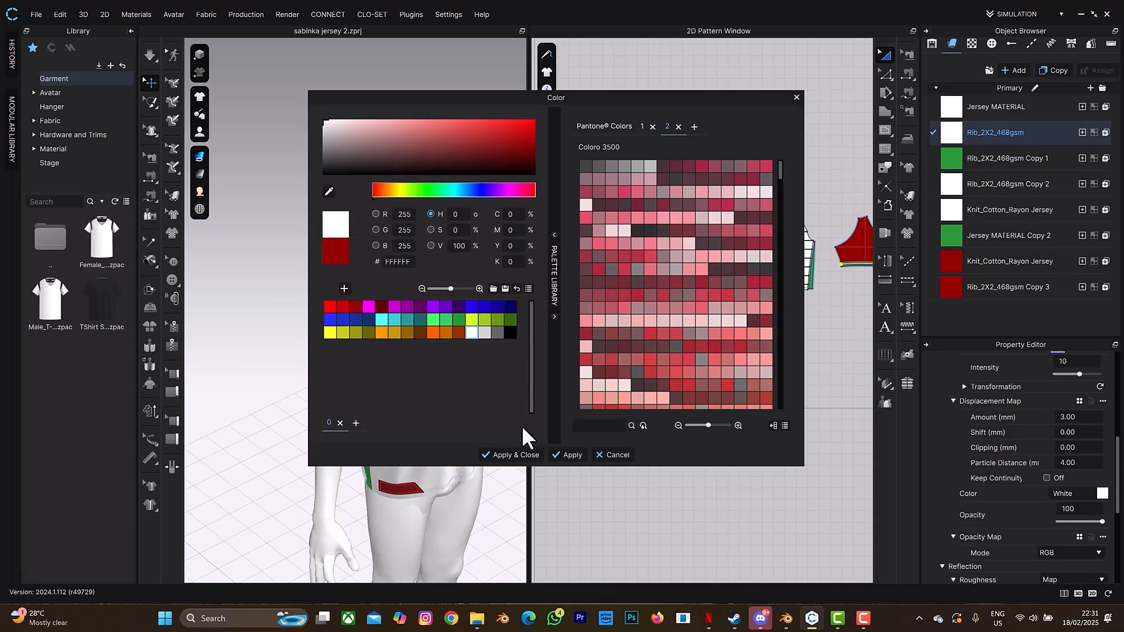
pyautogui.click(503, 455)
pyautogui.click(1029, 163)
pyautogui.click(1102, 493)
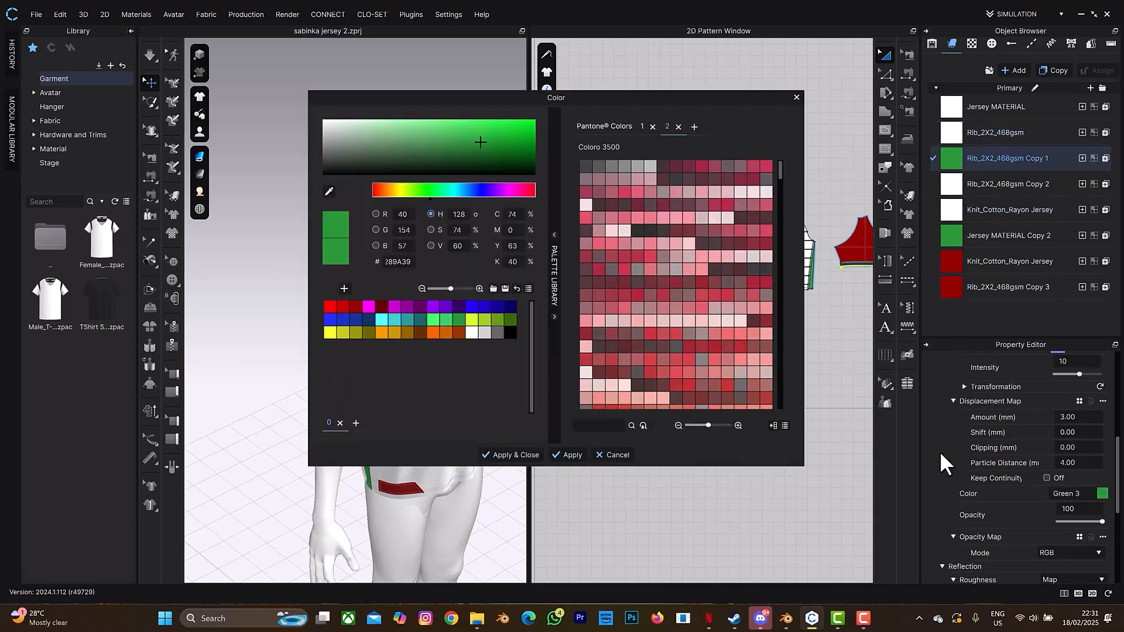
pyautogui.click(472, 333)
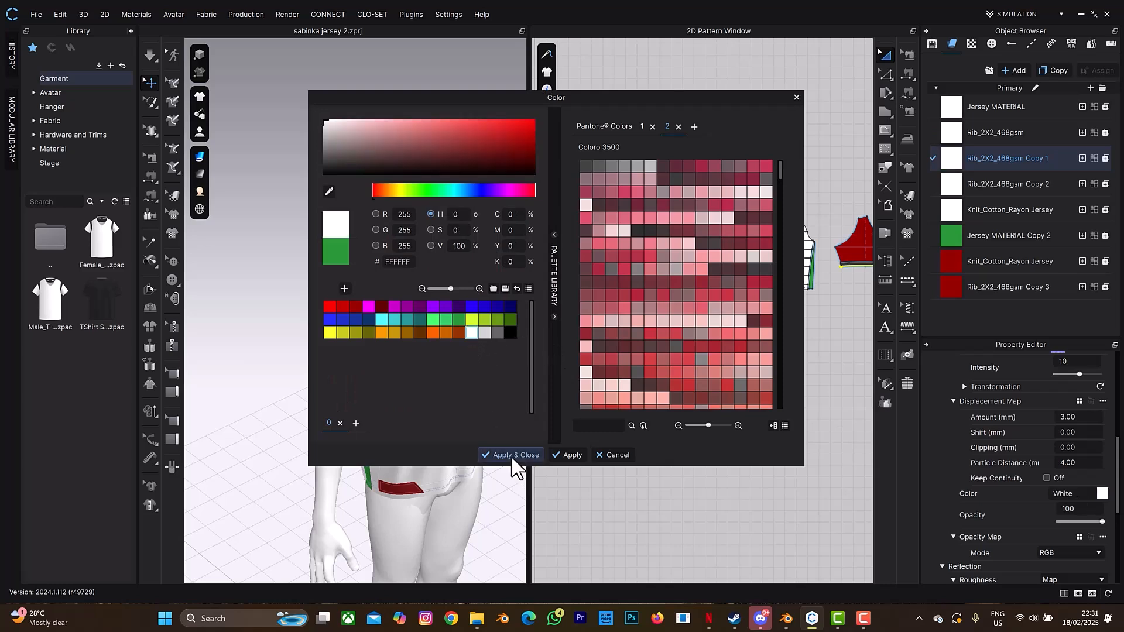
pyautogui.click(515, 456)
# - Change Jersey MATERIAL Copy 2 and Knit_Cotton_Rayon Jersey to white
pyautogui.click(1031, 236)
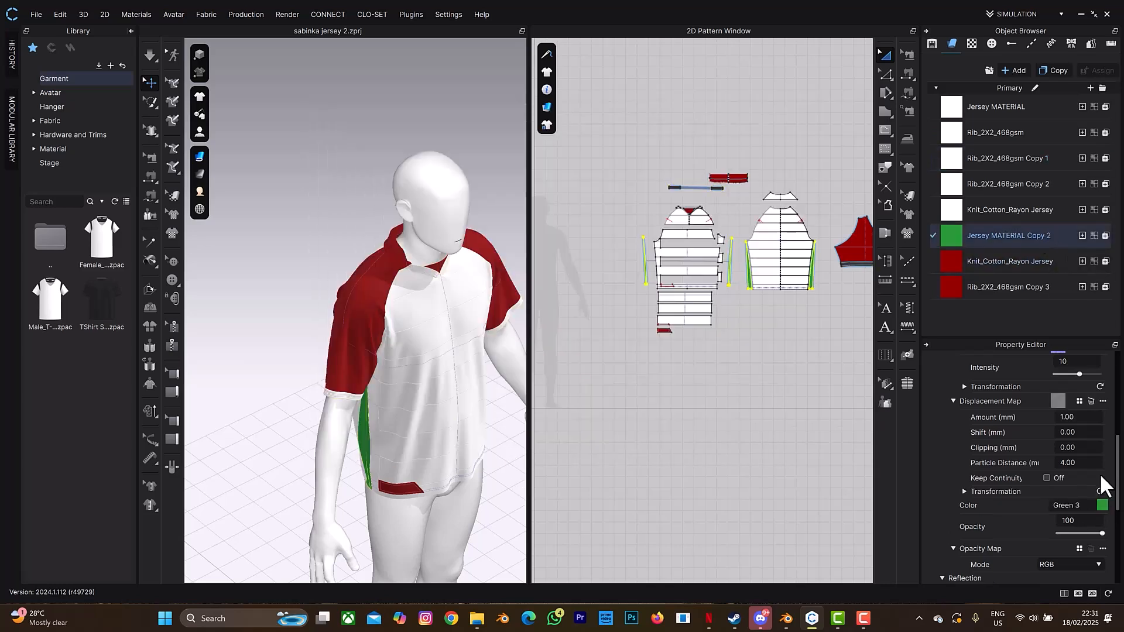
pyautogui.click(1102, 506)
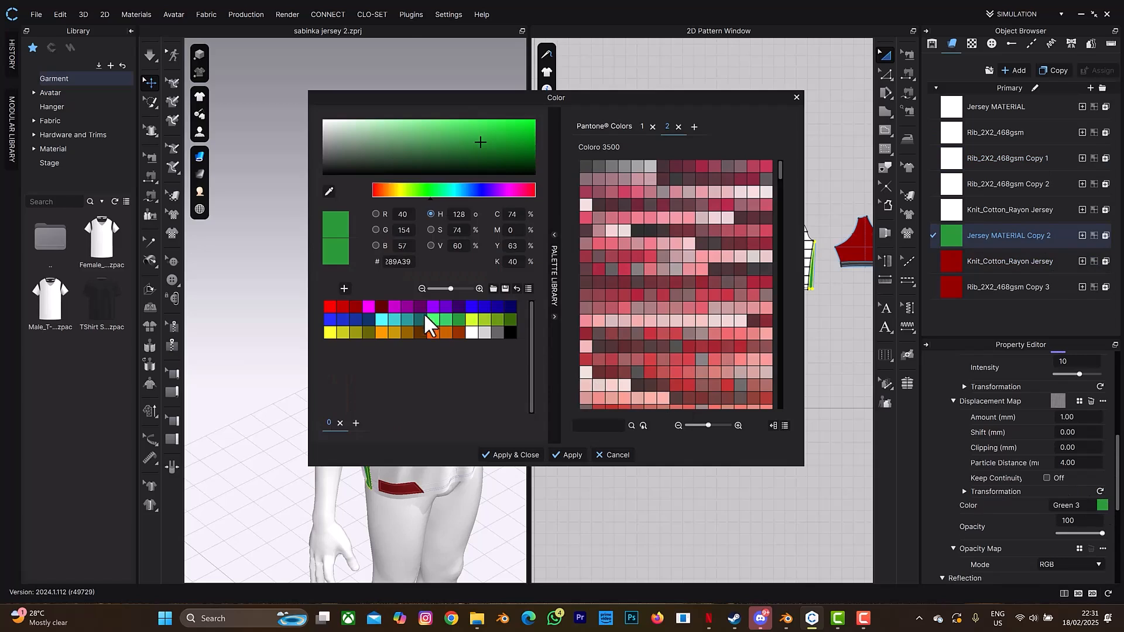
pyautogui.click(472, 333)
pyautogui.click(515, 457)
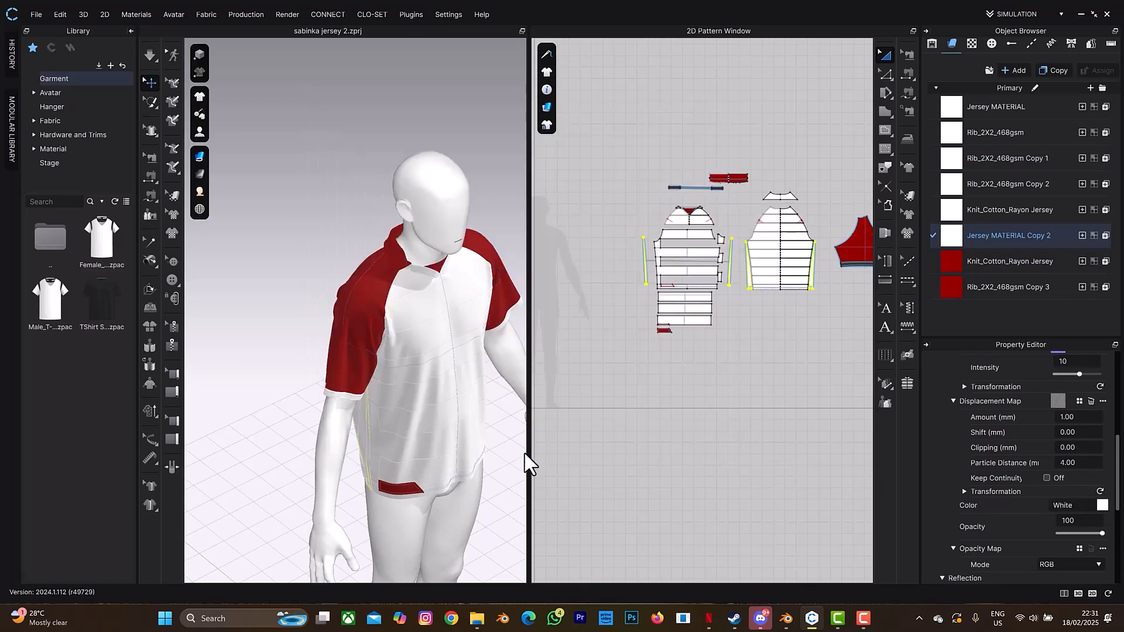
pyautogui.click(1036, 263)
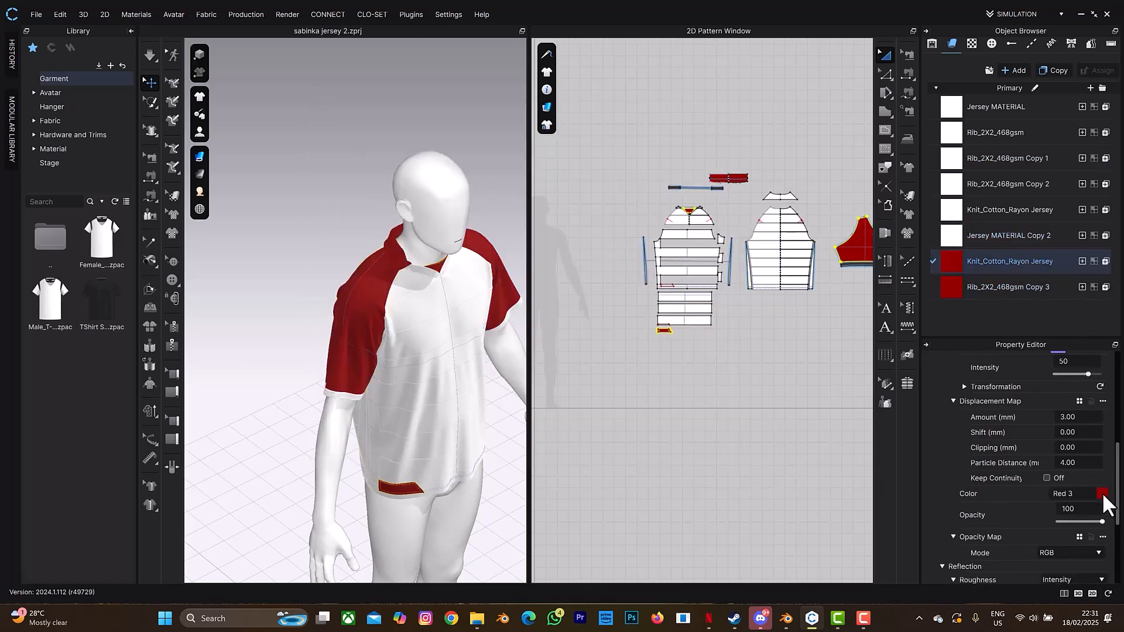
pyautogui.click(1103, 495)
pyautogui.click(472, 333)
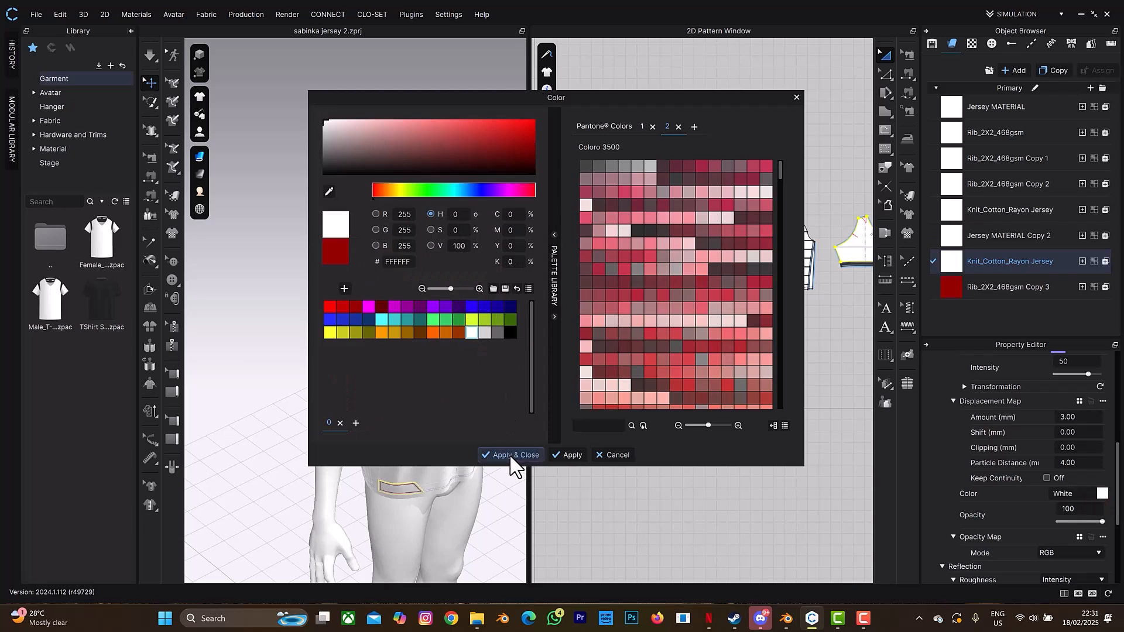
pyautogui.click(510, 456)
# - Change Rib_2X2_468gsm Copy 3 from Red 3 to white
pyautogui.click(1032, 290)
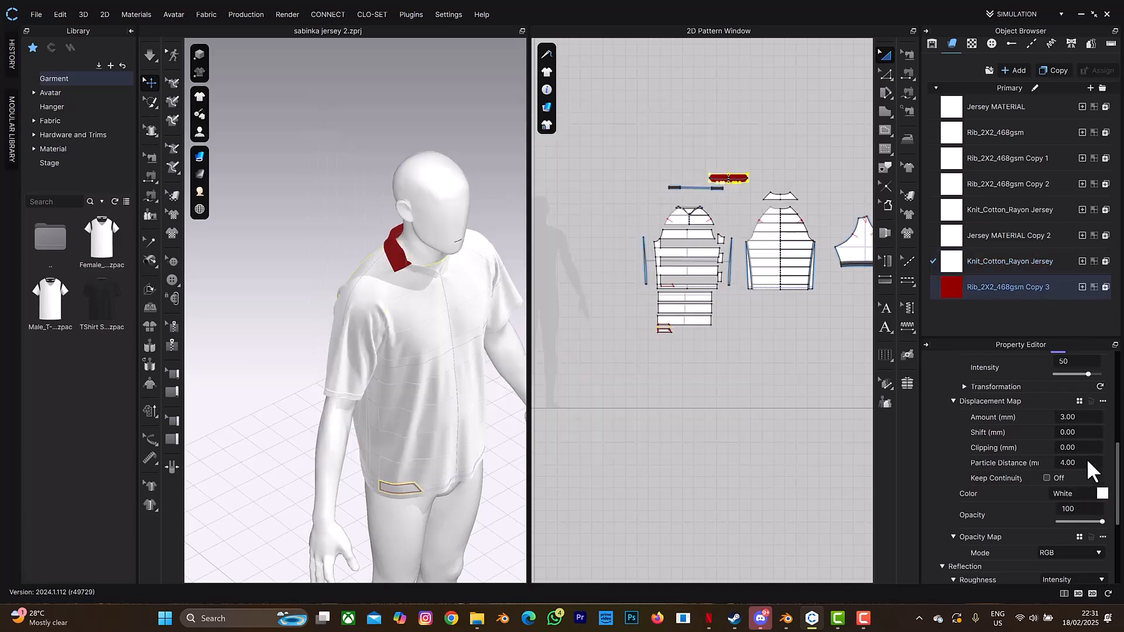
pyautogui.click(1103, 494)
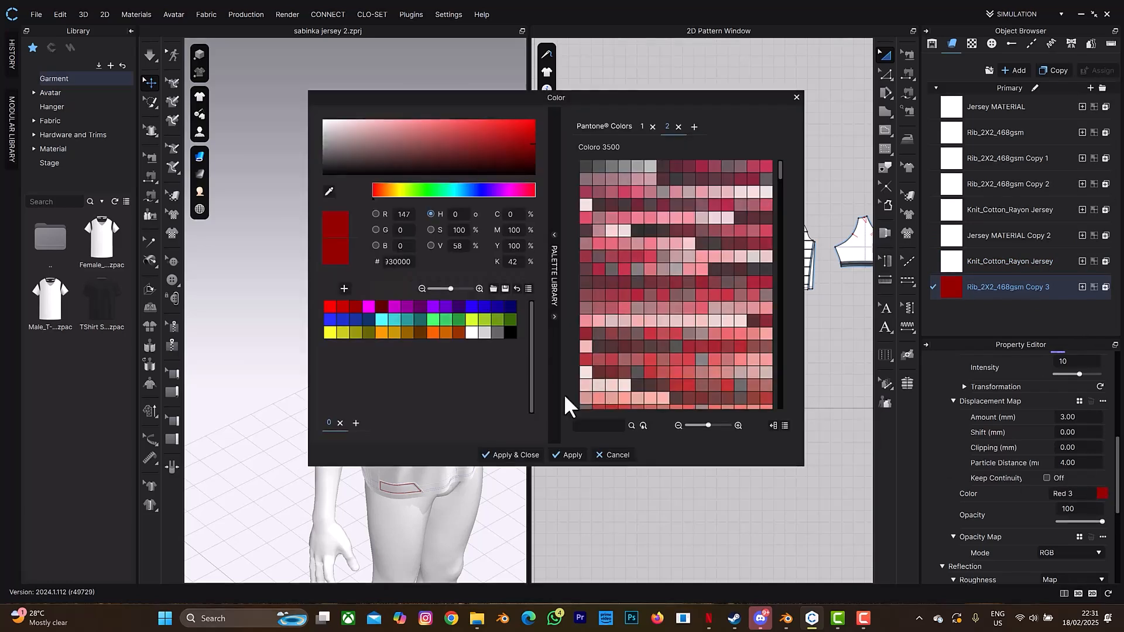
pyautogui.click(502, 458)
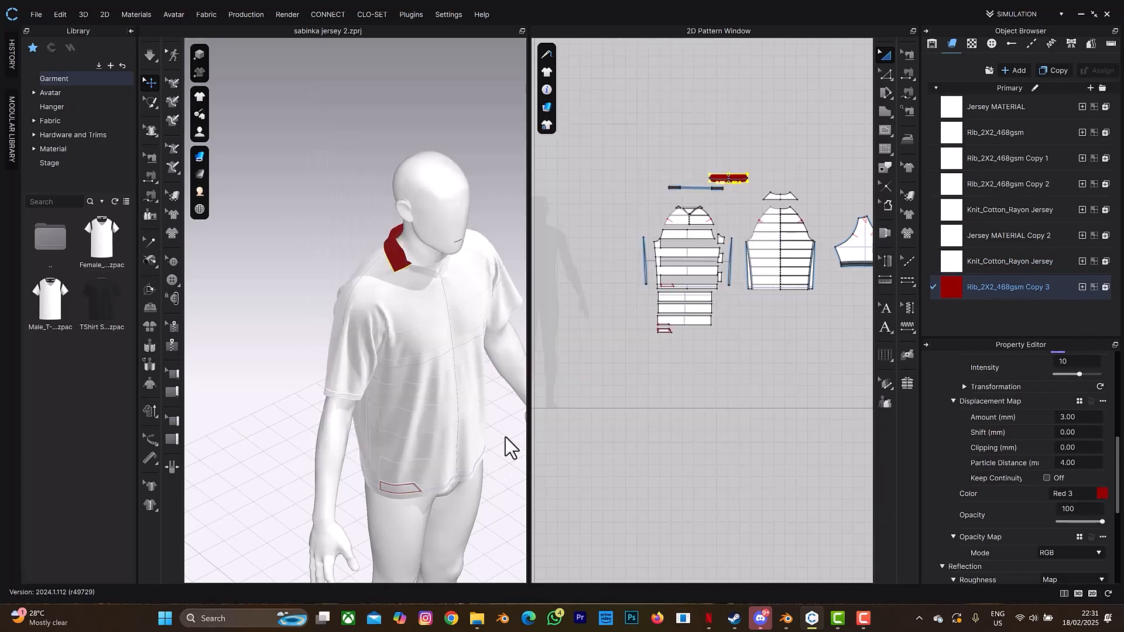
pyautogui.click(1102, 494)
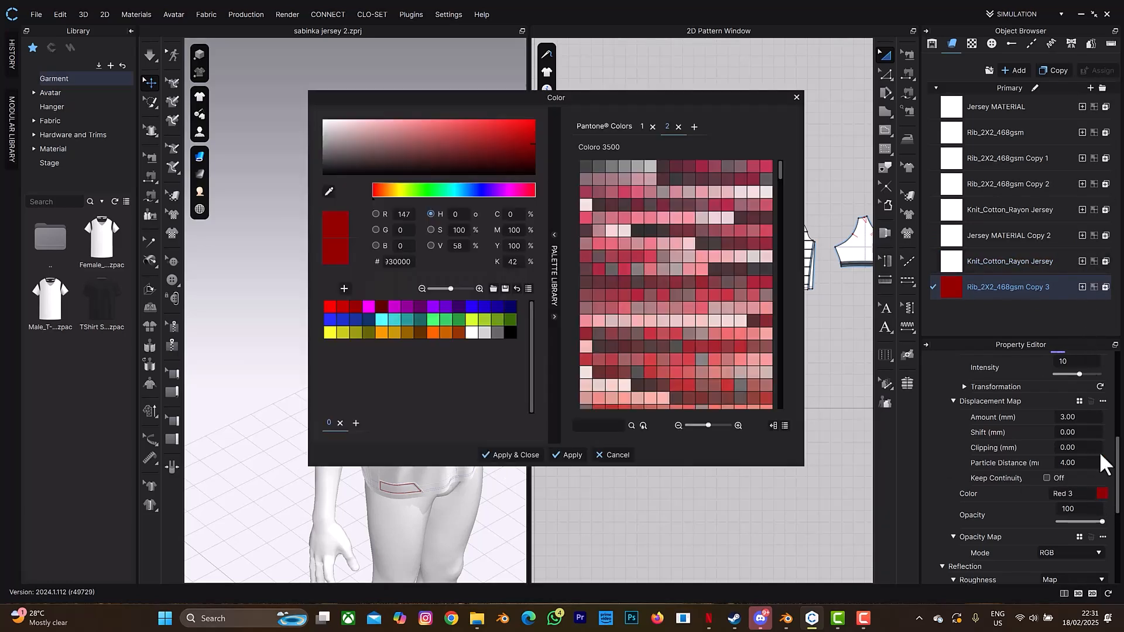
pyautogui.click(471, 333)
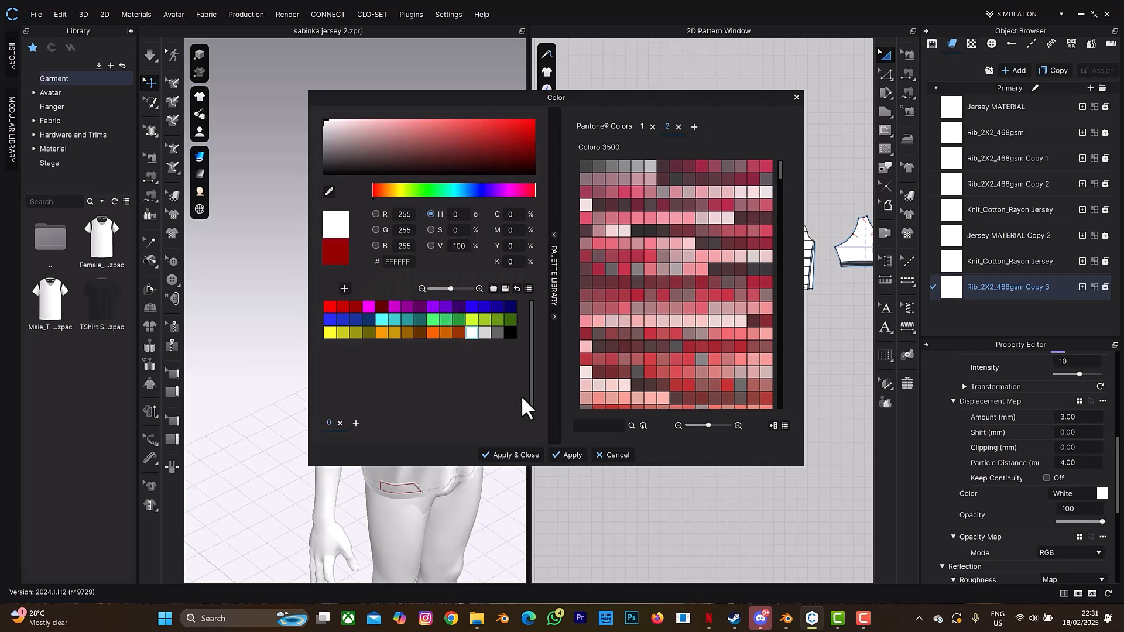
pyautogui.click(509, 456)
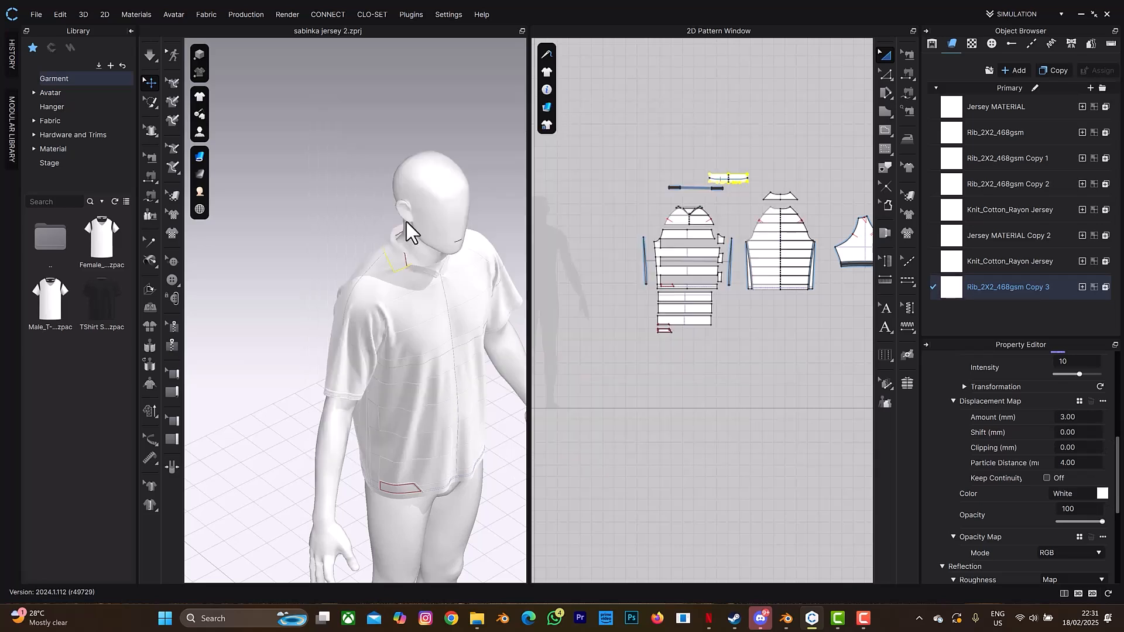
# - Switch to the UV EDITOR workspace, then open Bake Textures and close it without baking
pyautogui.click(1027, 15)
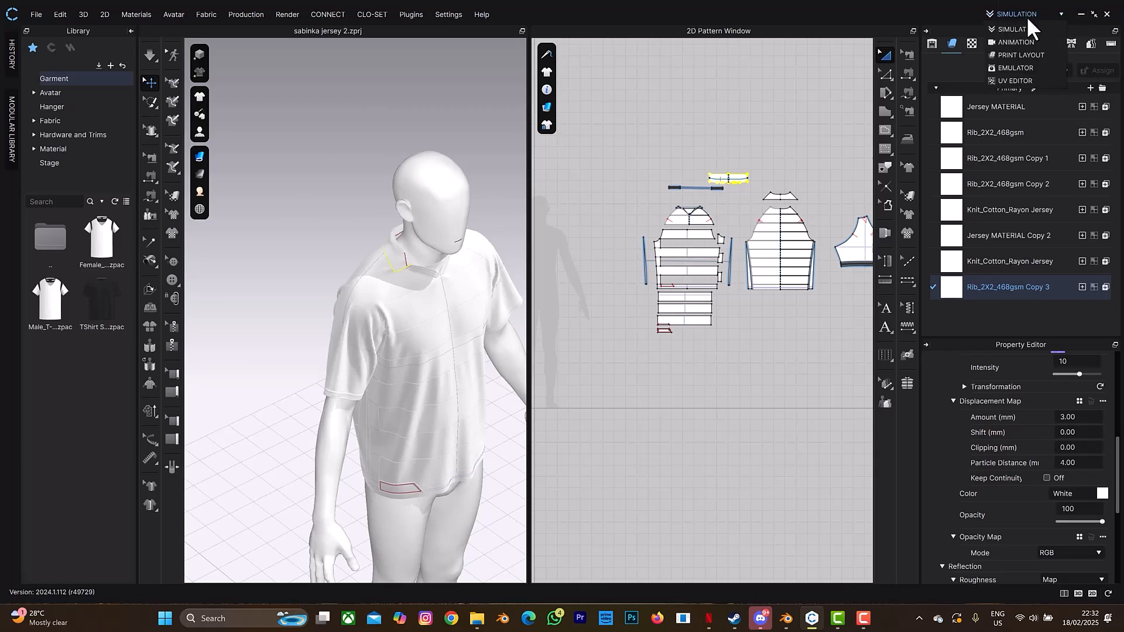
pyautogui.click(1028, 79)
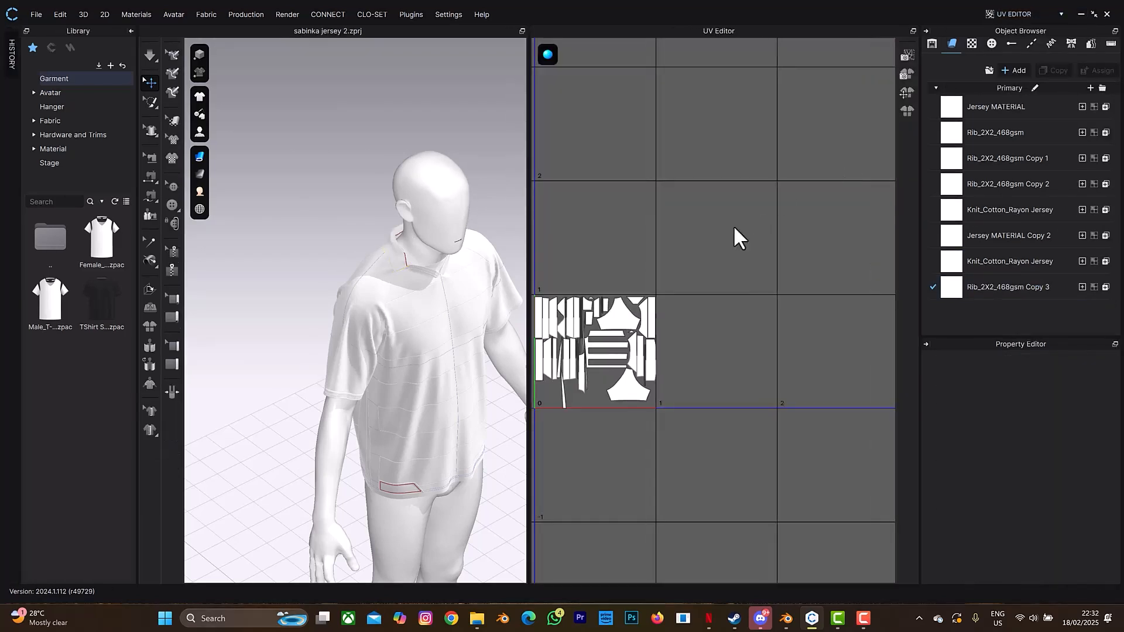
pyautogui.click(908, 75)
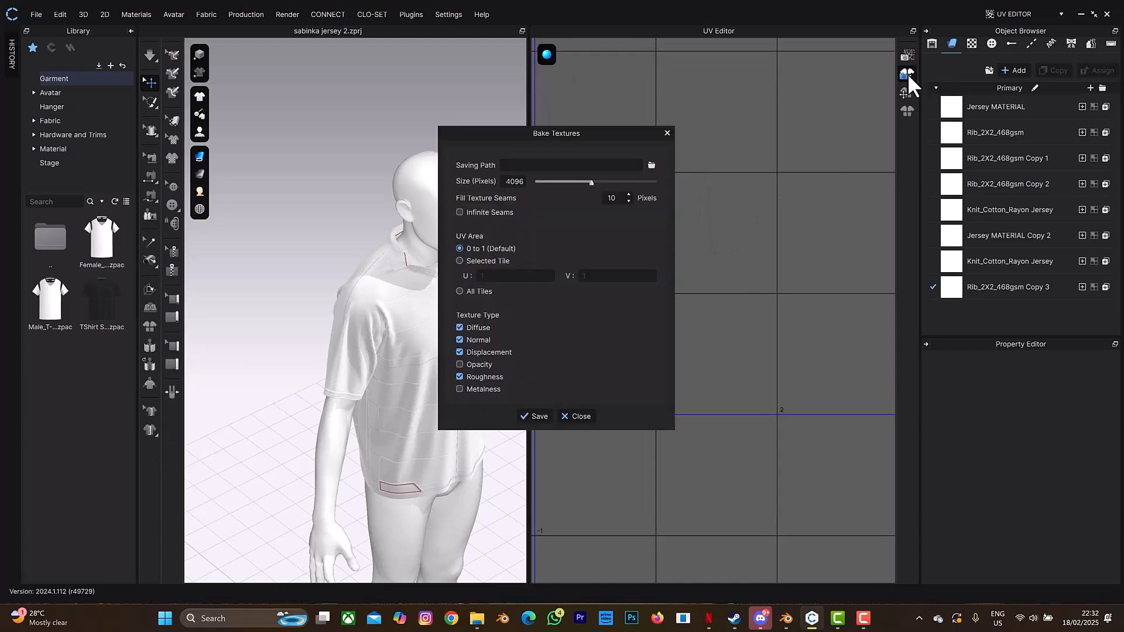
pyautogui.click(651, 165)
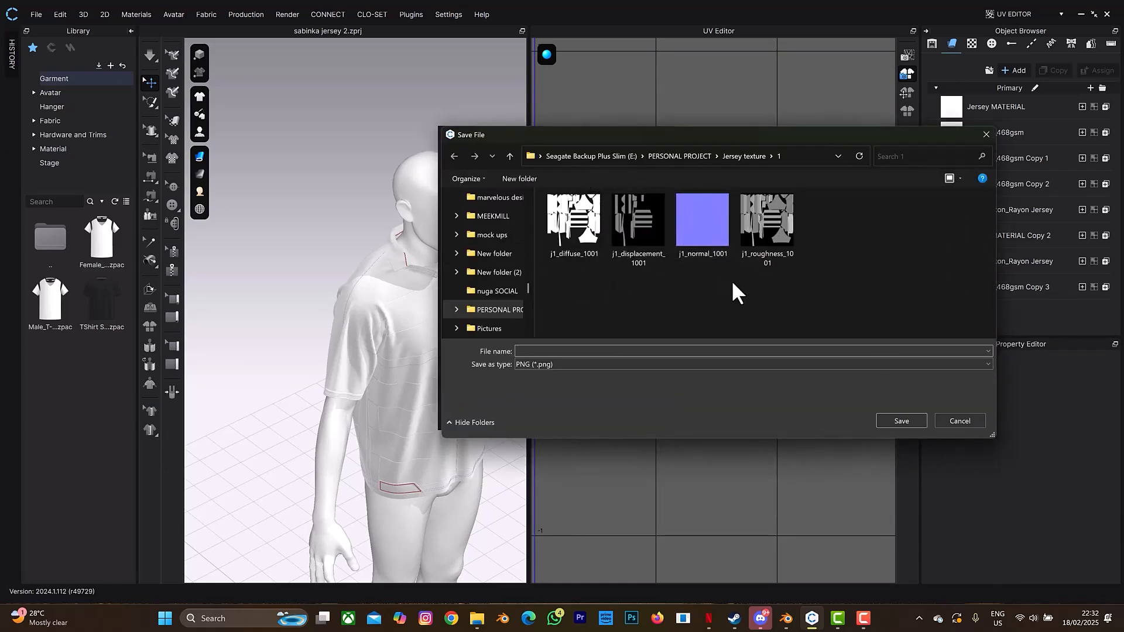
pyautogui.click(961, 422)
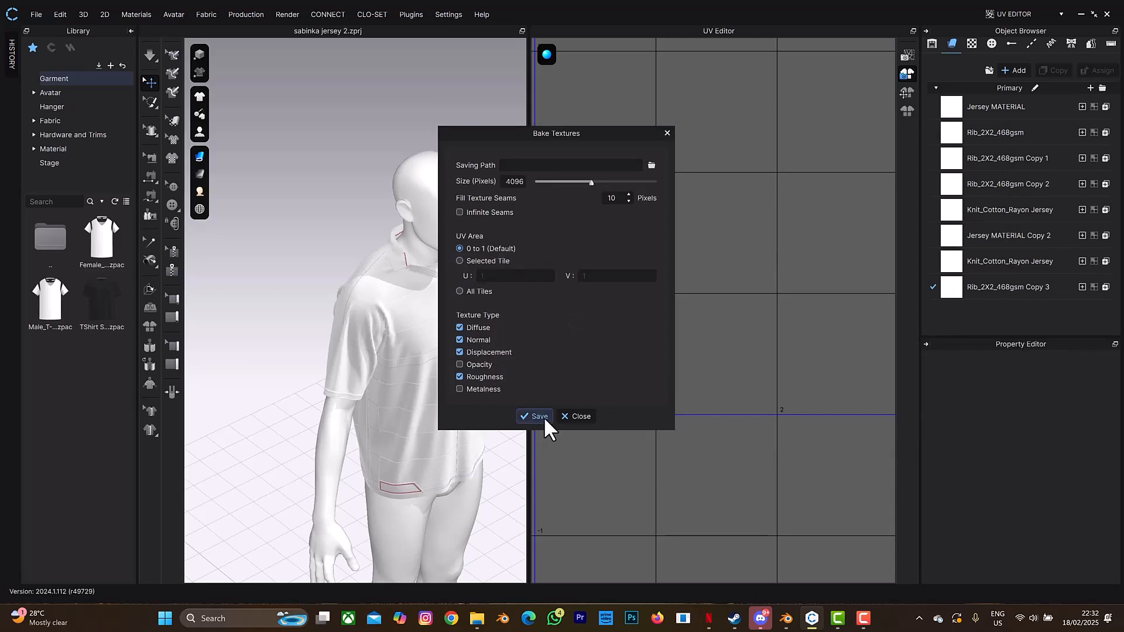
pyautogui.click(574, 417)
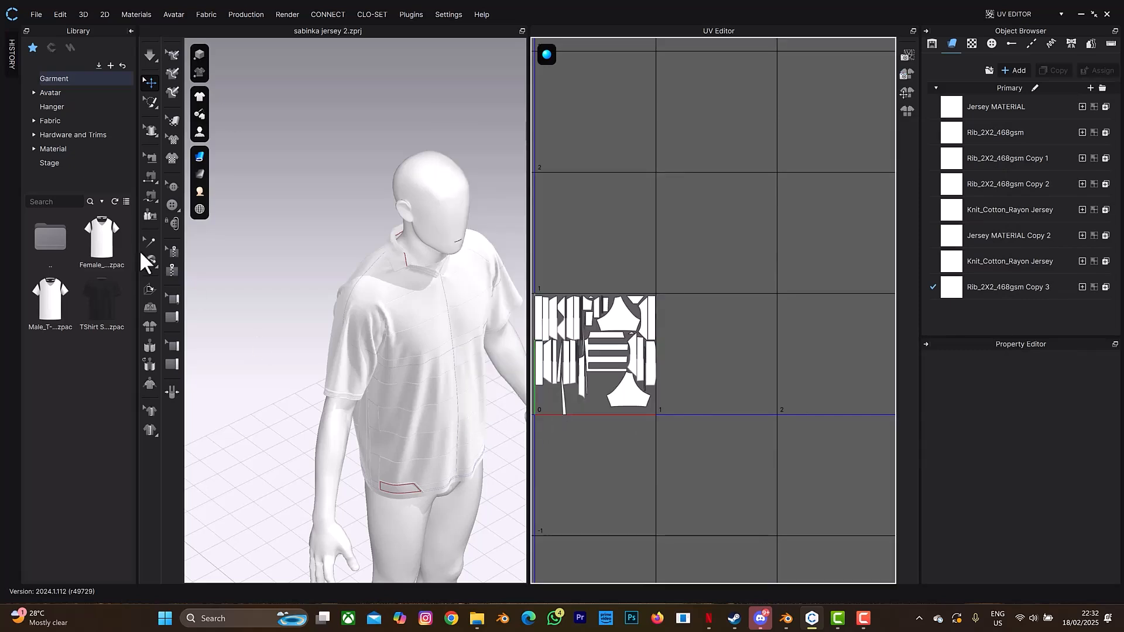
# - From the front view, export the garment as Alembic (OGAWA) into the Jersey texture folder
pyautogui.moveTo(477, 301)
pyautogui.mouseDown(button='right')
pyautogui.moveTo(495, 226)
pyautogui.moveTo(467, 221)
pyautogui.moveTo(460, 302)
pyautogui.mouseUp(button='right')
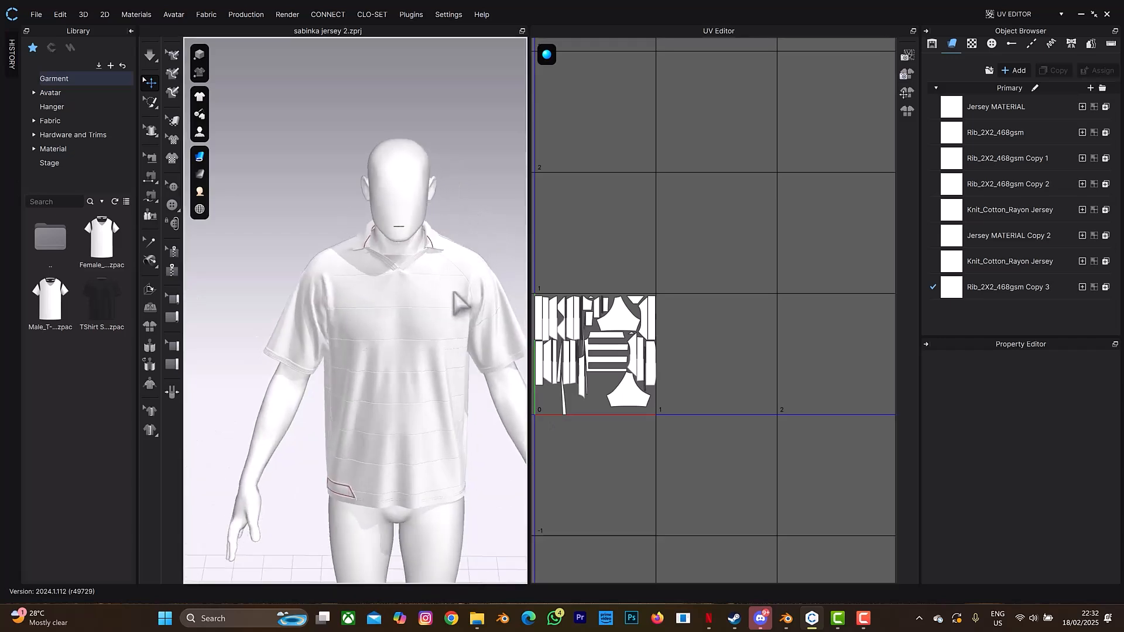
pyautogui.click(34, 16)
pyautogui.moveTo(54, 122)
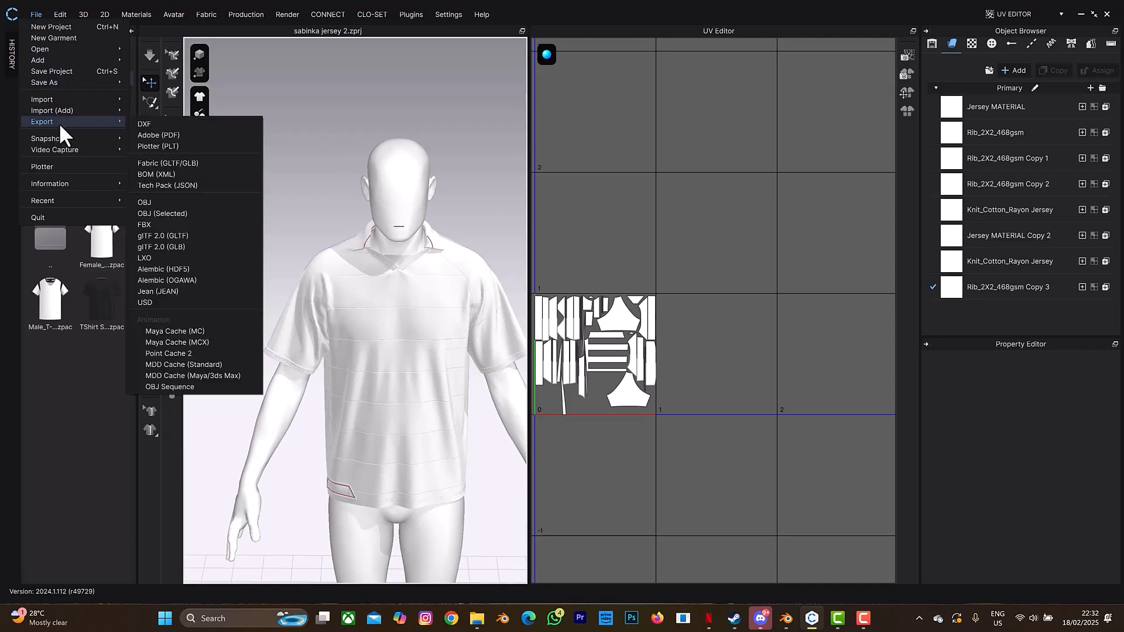
pyautogui.click(177, 278)
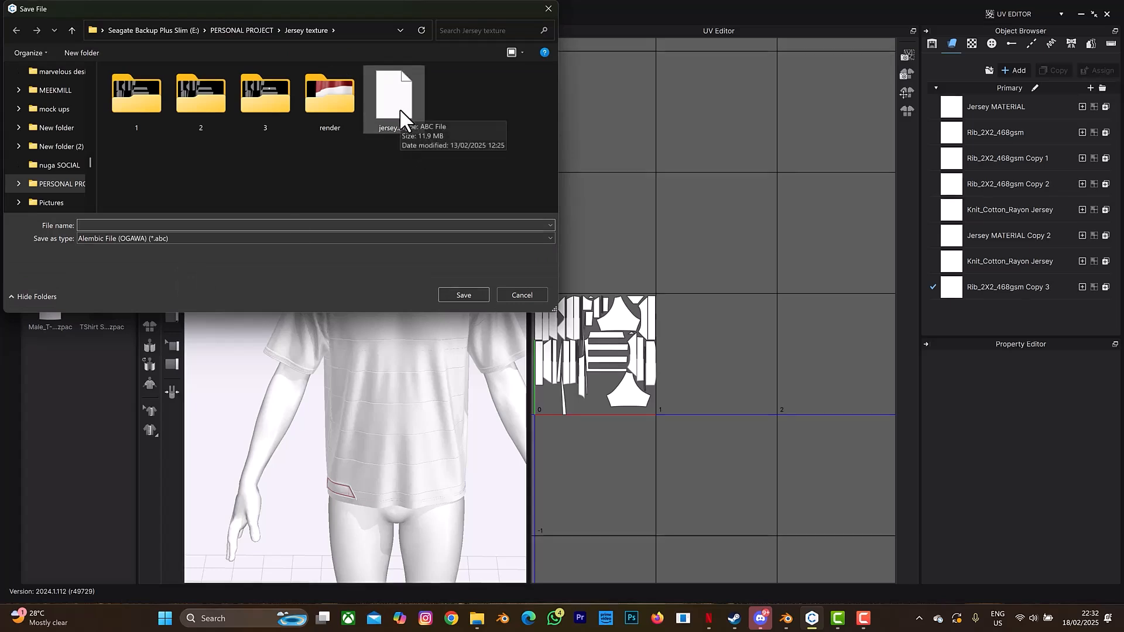
pyautogui.click(469, 297)
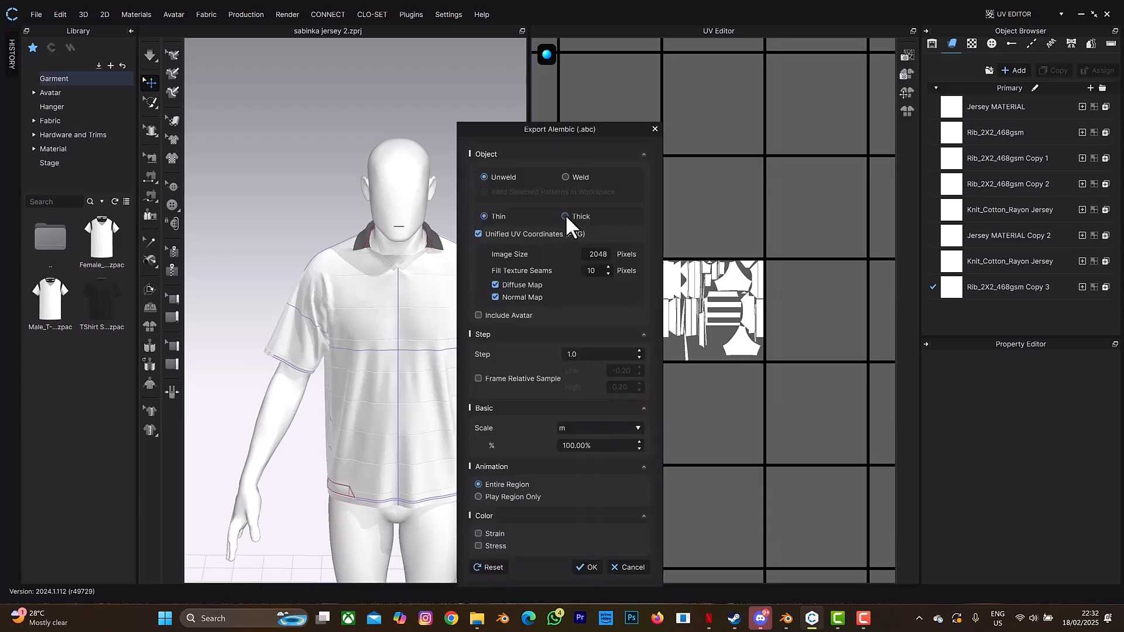
# - Set the Alembic export image size to 4096 and confirm the settings
pyautogui.doubleClick(596, 255)
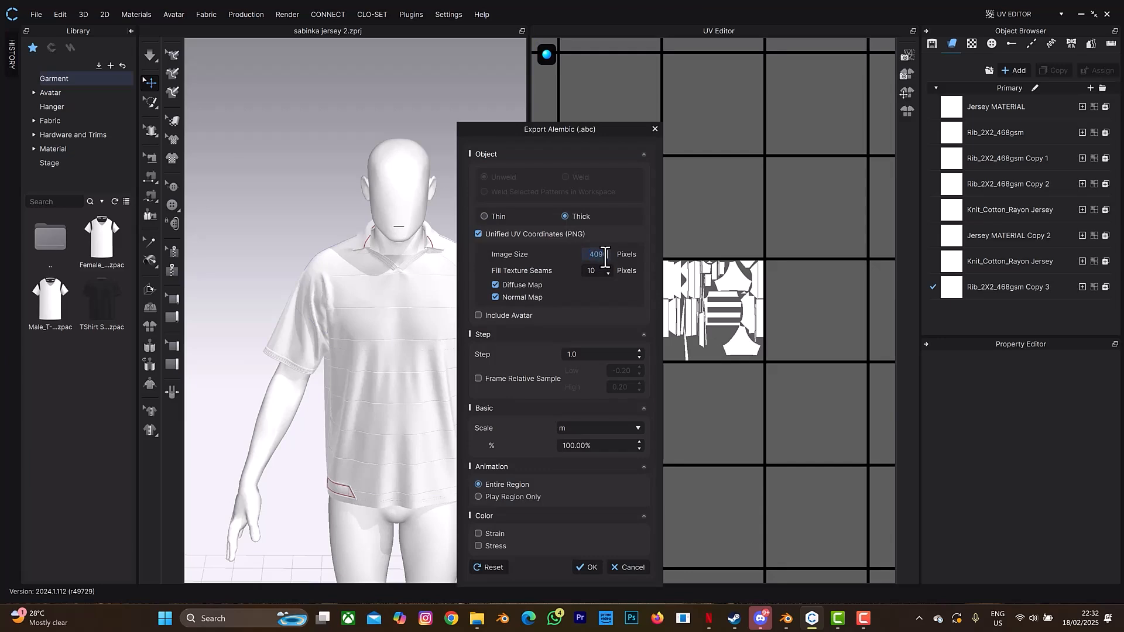
pyautogui.write('4096')
pyautogui.click(496, 298)
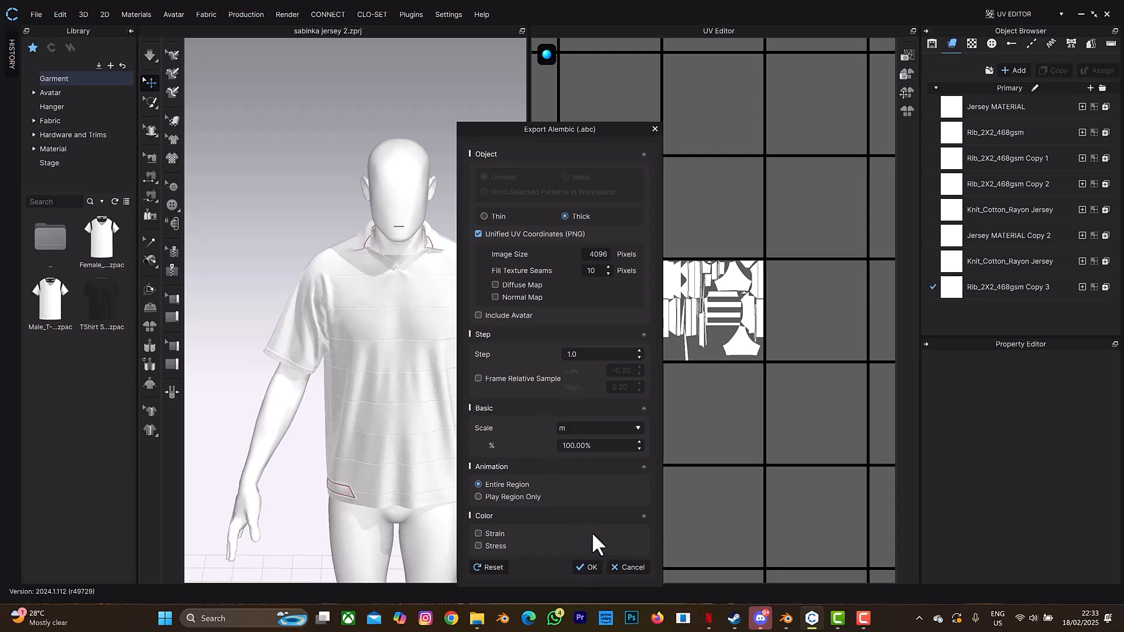
pyautogui.click(655, 129)
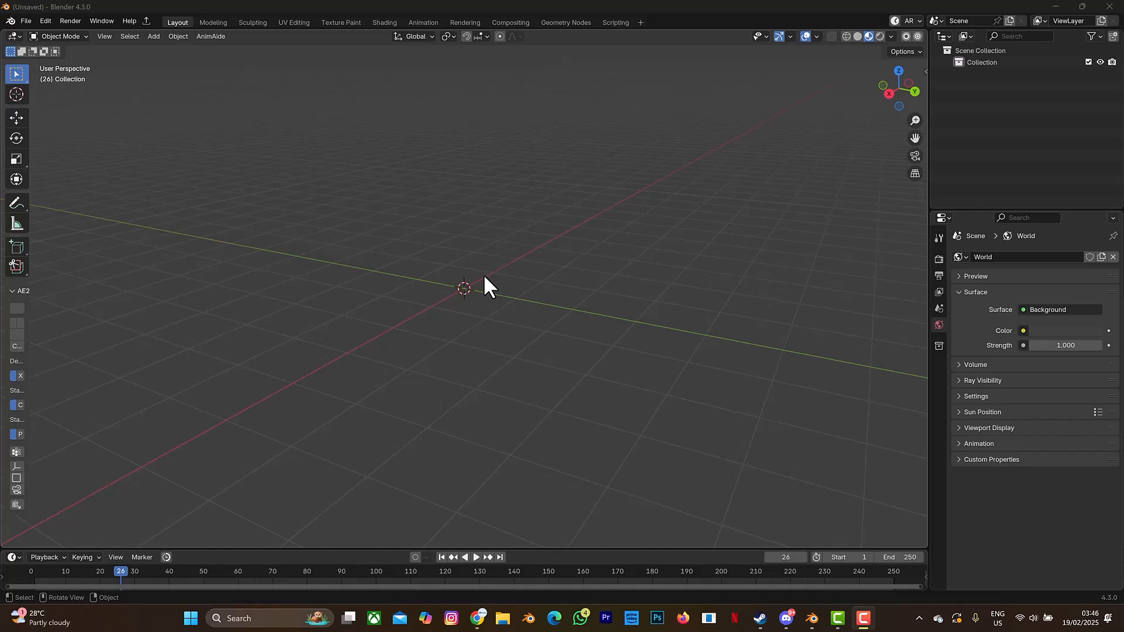
pyautogui.click(42, 23)
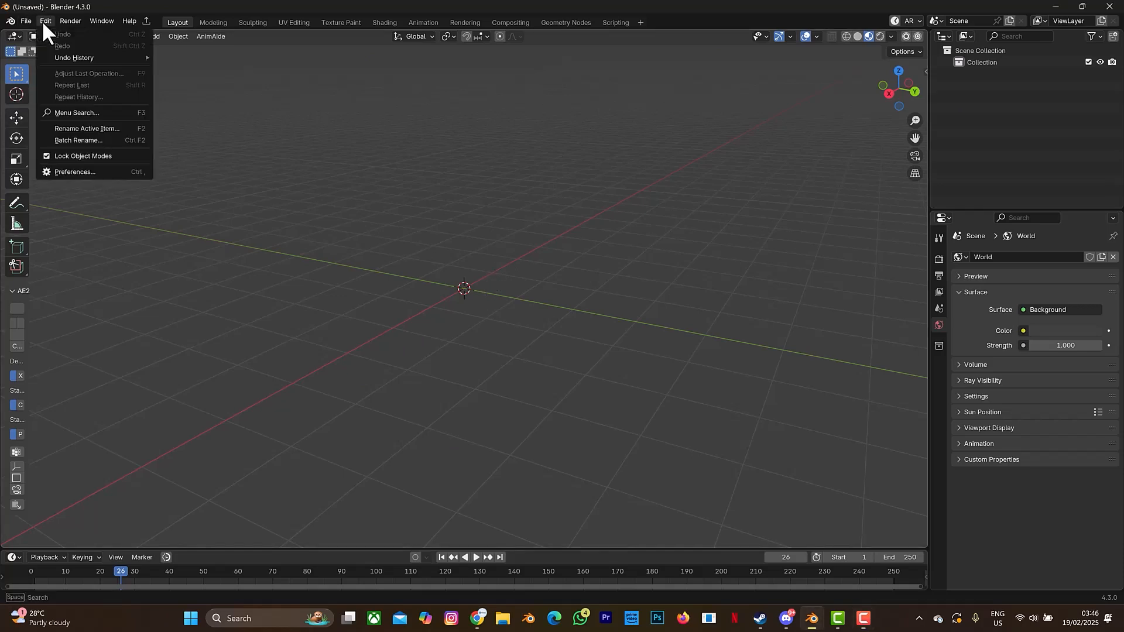
pyautogui.click(86, 171)
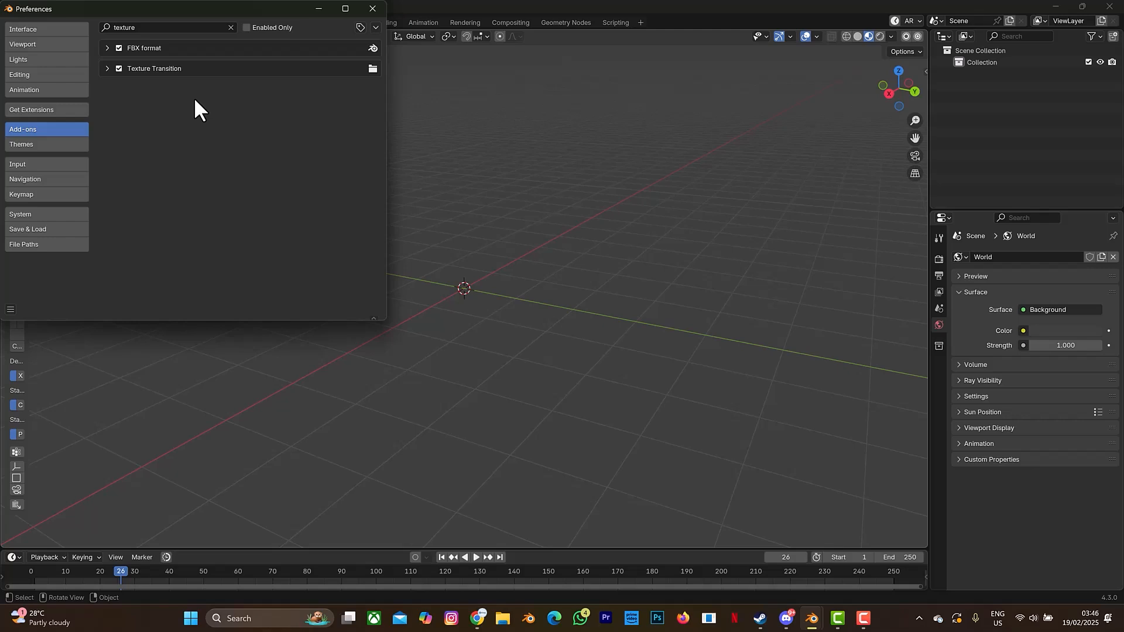
pyautogui.click(368, 9)
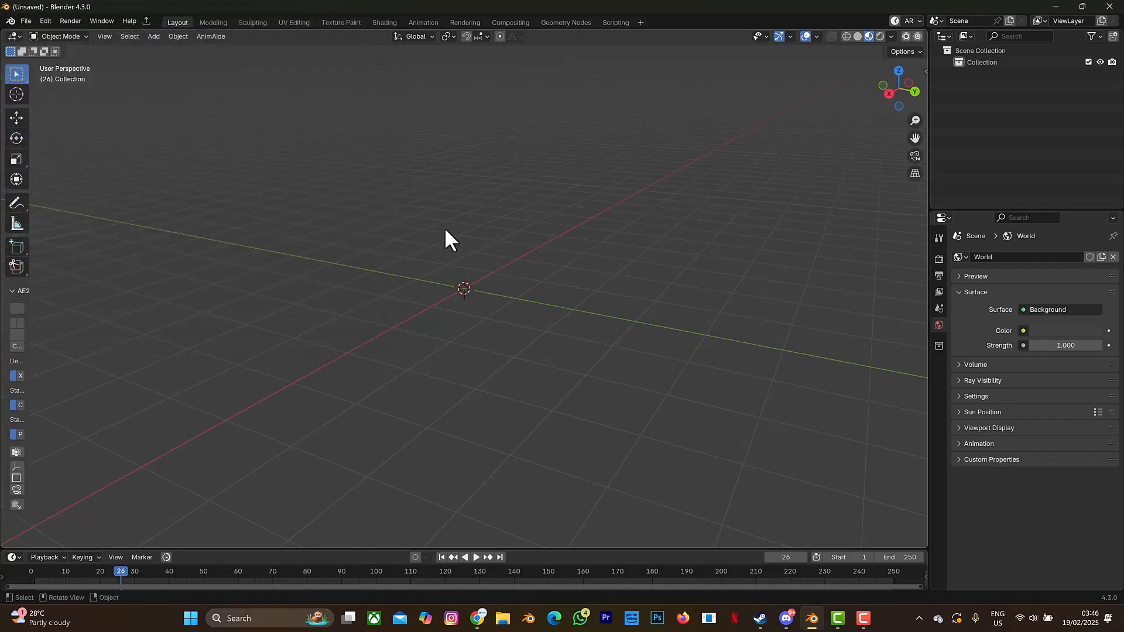
pyautogui.click(26, 22)
# - Import jersey.abc from the E: drive's PERSONAL PROJECT\Jersey texture folder
pyautogui.moveTo(77, 185)
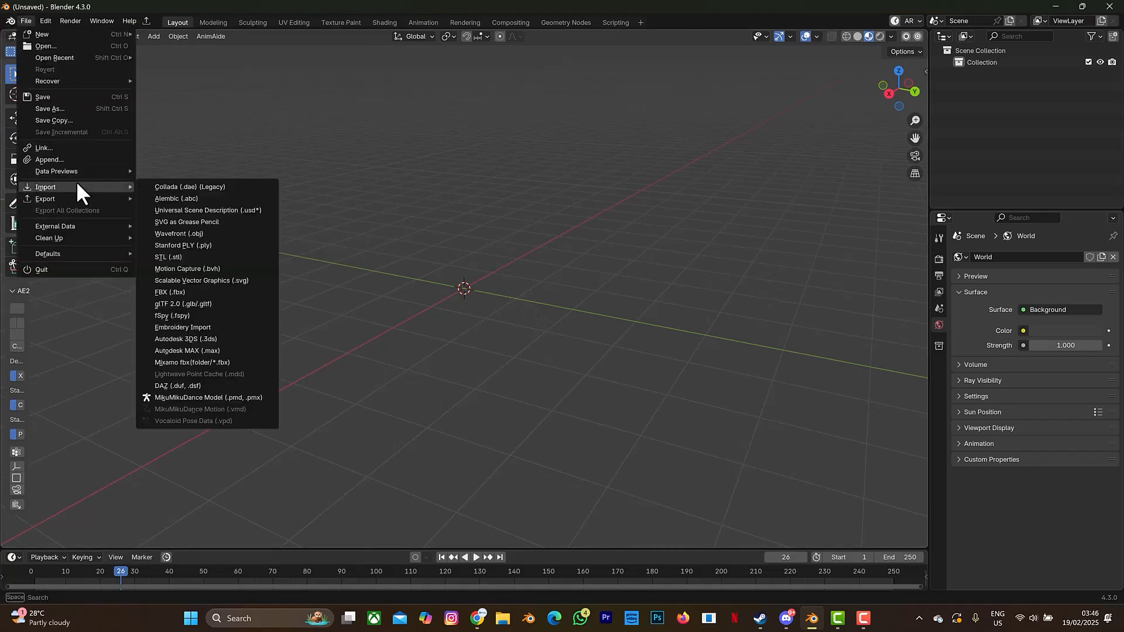
pyautogui.click(159, 197)
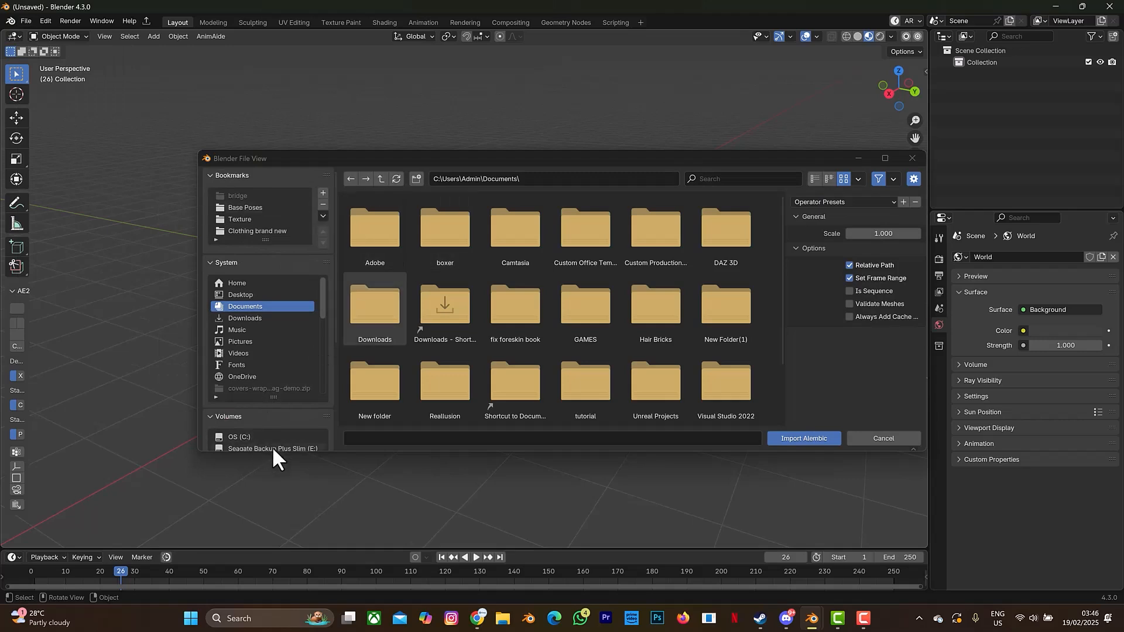
pyautogui.click(273, 447)
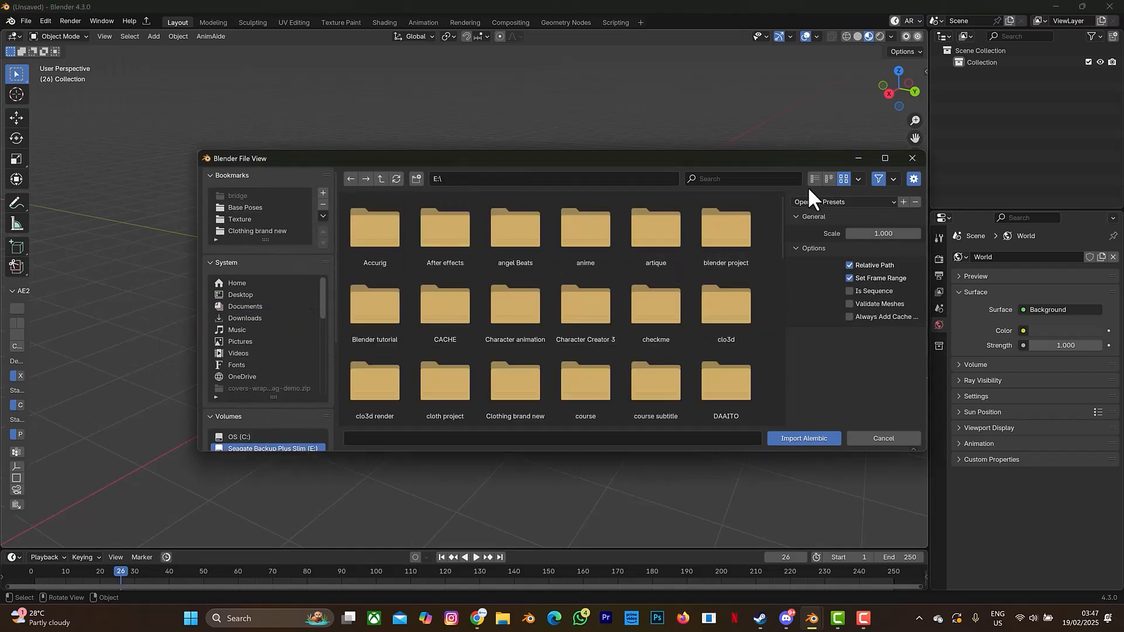
pyautogui.scroll(-8, 635, 350)
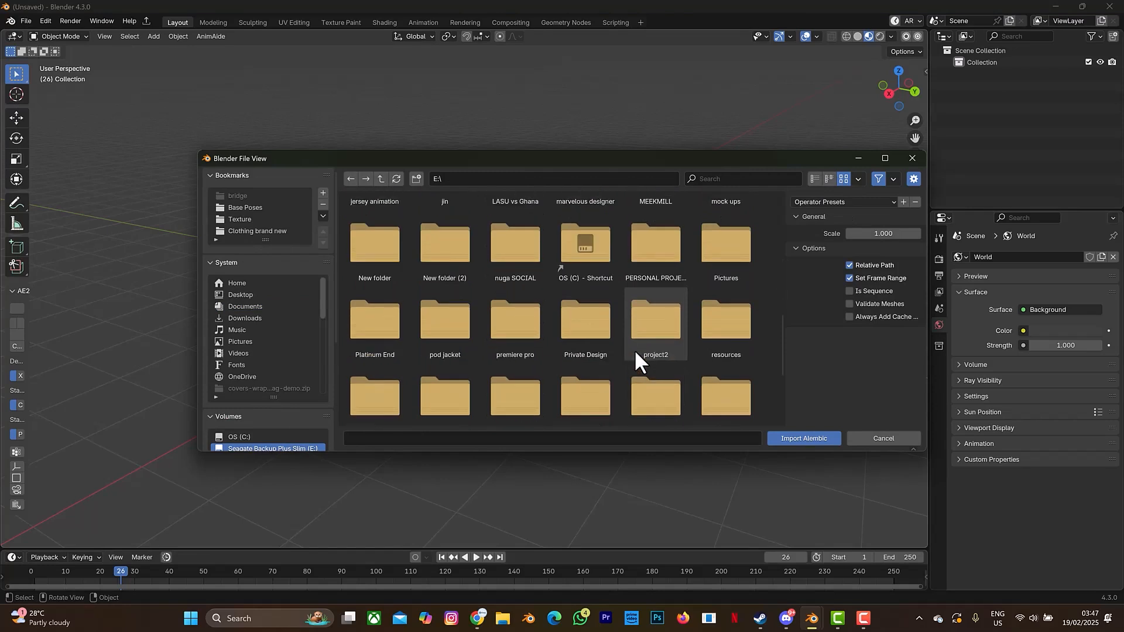
pyautogui.scroll(-2, 635, 350)
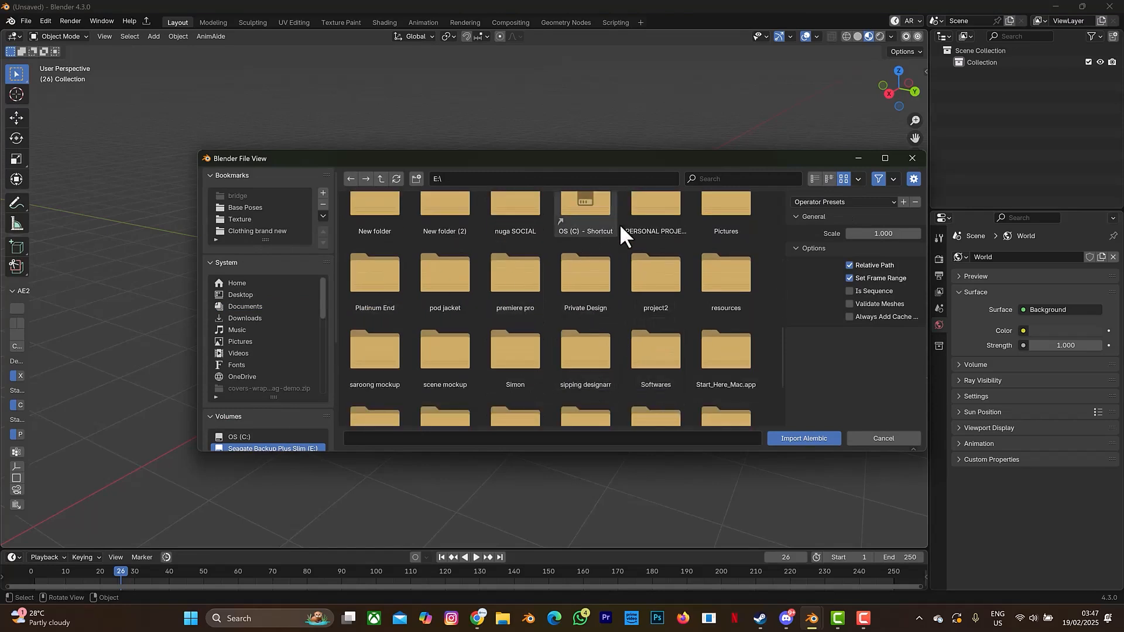
pyautogui.doubleClick(640, 215)
pyautogui.click(524, 245)
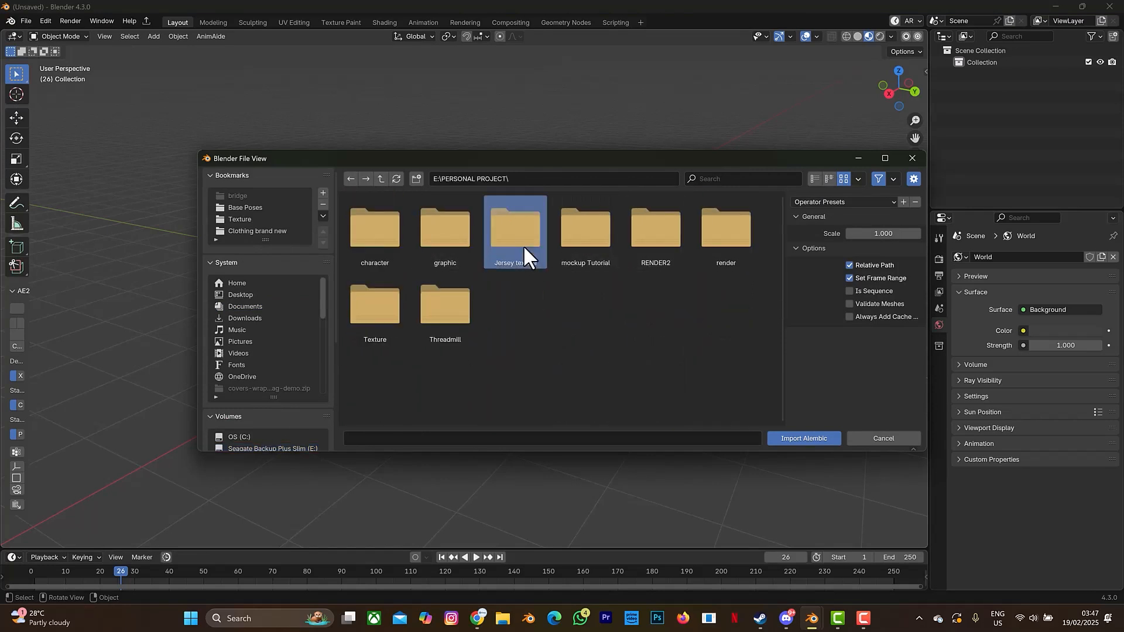
pyautogui.doubleClick(523, 245)
pyautogui.click(657, 233)
pyautogui.click(784, 440)
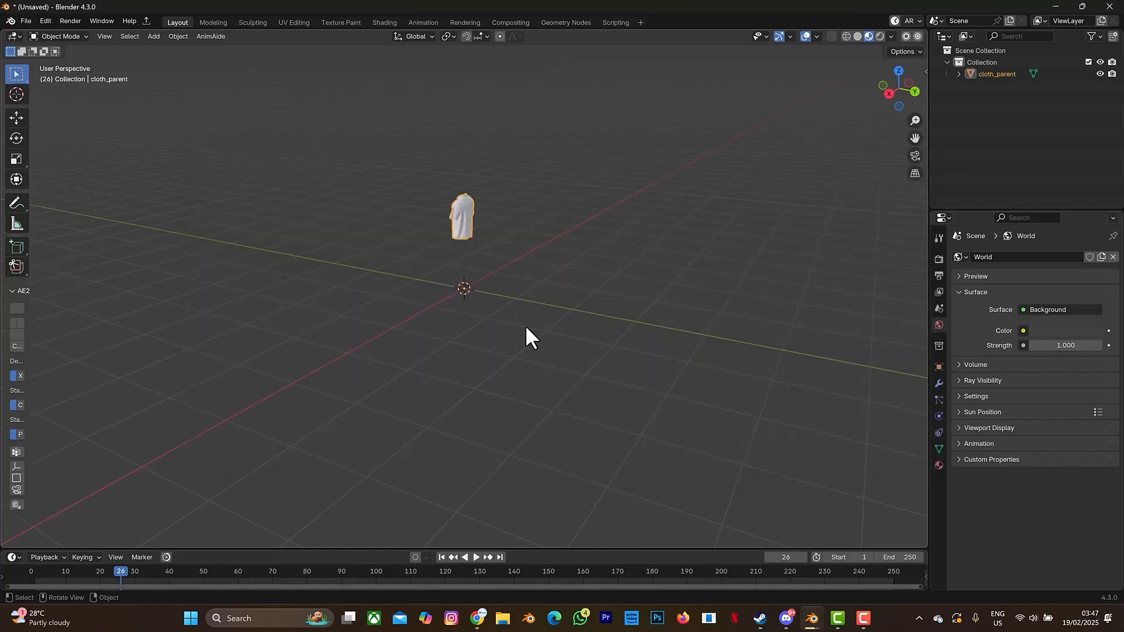
# - Set the shirt's origin to geometry, then frame it and orbit to its front
pyautogui.rightClick(463, 226)
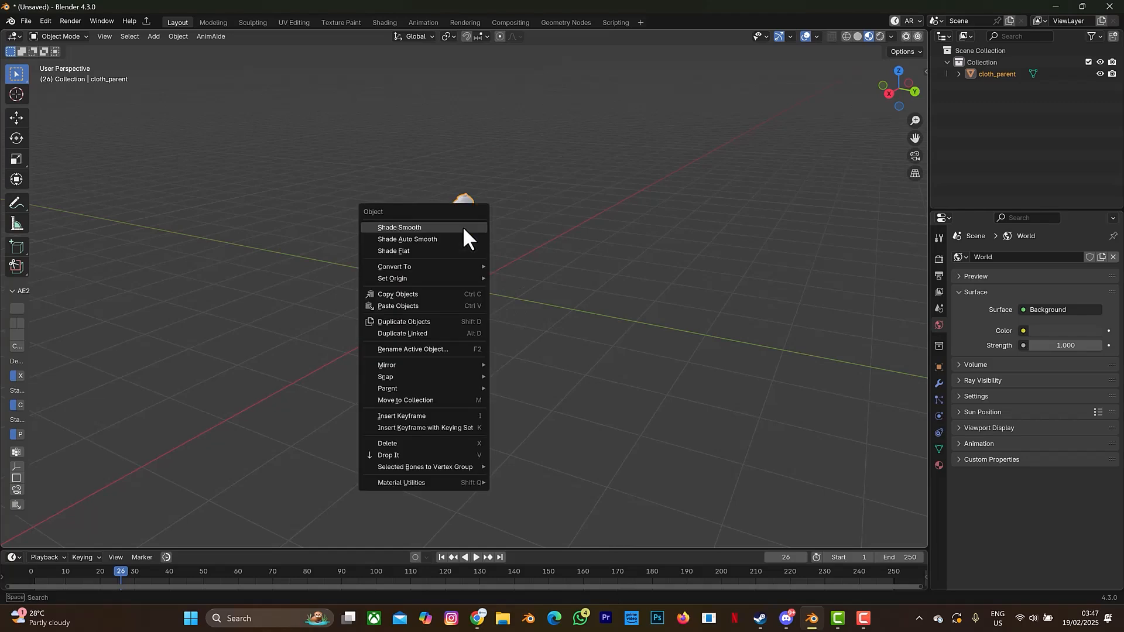
pyautogui.moveTo(439, 279)
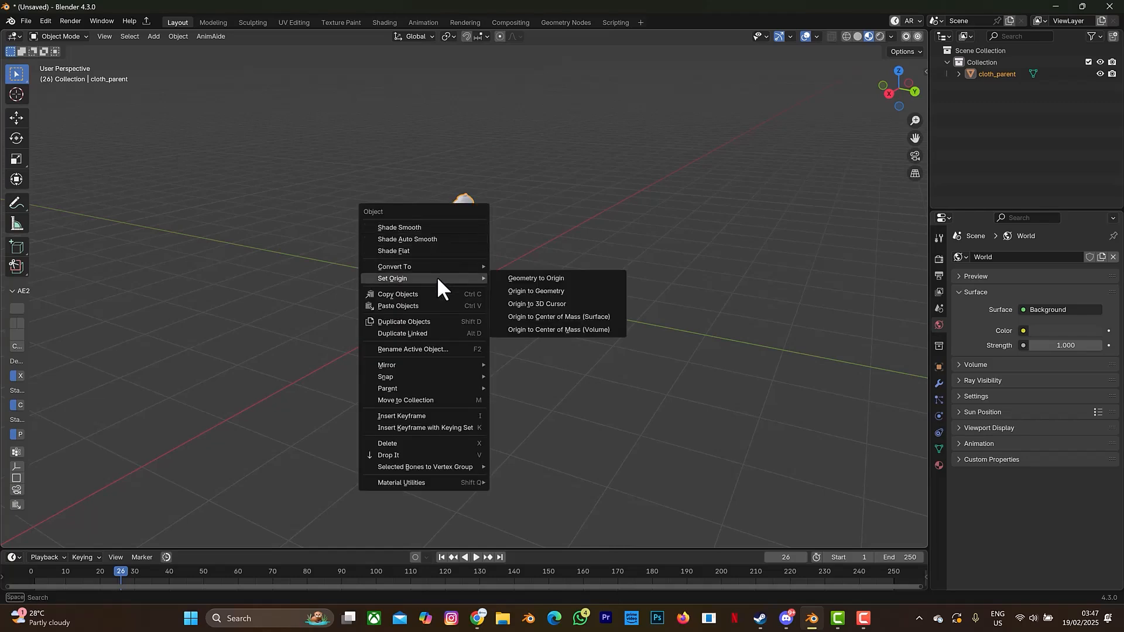
pyautogui.click(534, 289)
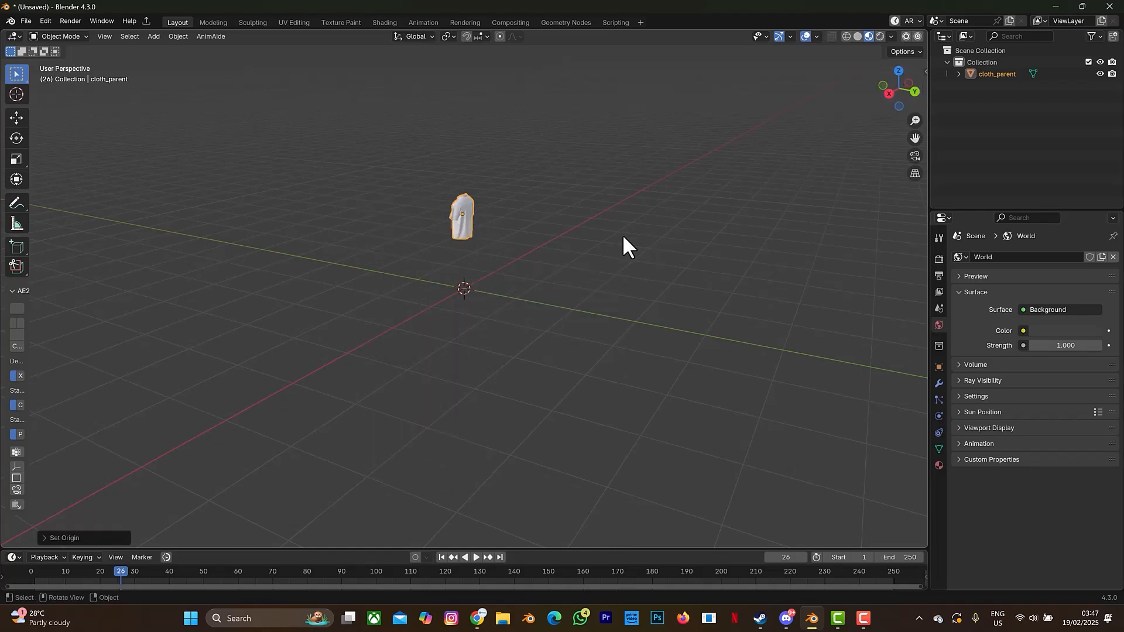
pyautogui.press('KP_Decimal')
pyautogui.moveTo(887, 96); pyautogui.dragTo(528, 70)
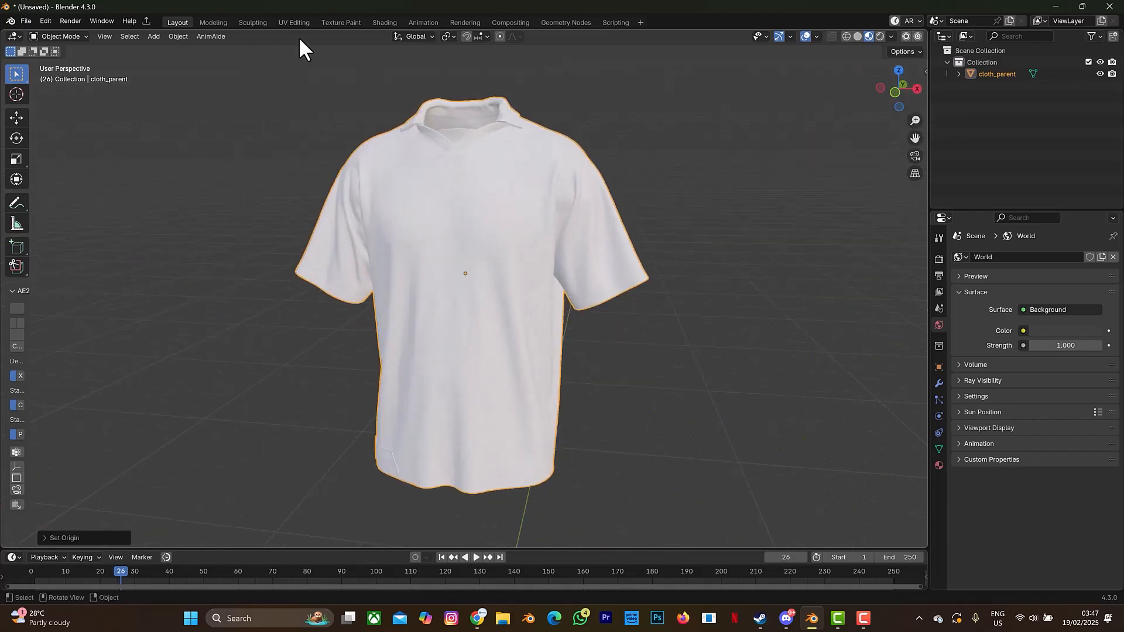
# - In the Shading workspace, widen the viewport and split off a Timeline area below it
pyautogui.click(384, 21)
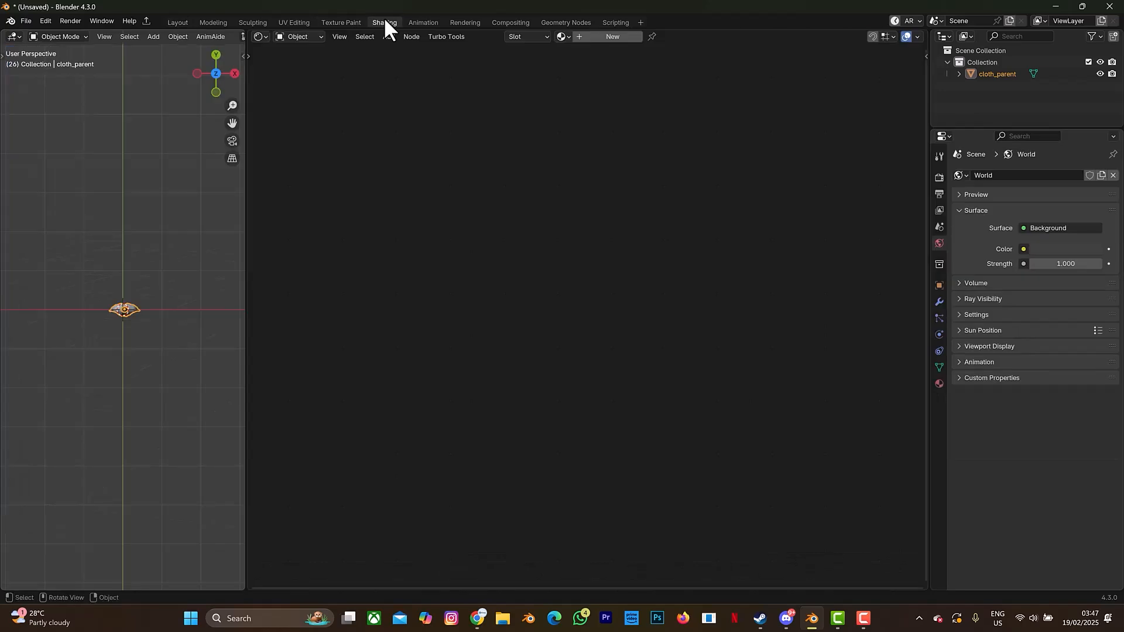
pyautogui.moveTo(244, 336); pyautogui.dragTo(385, 340)
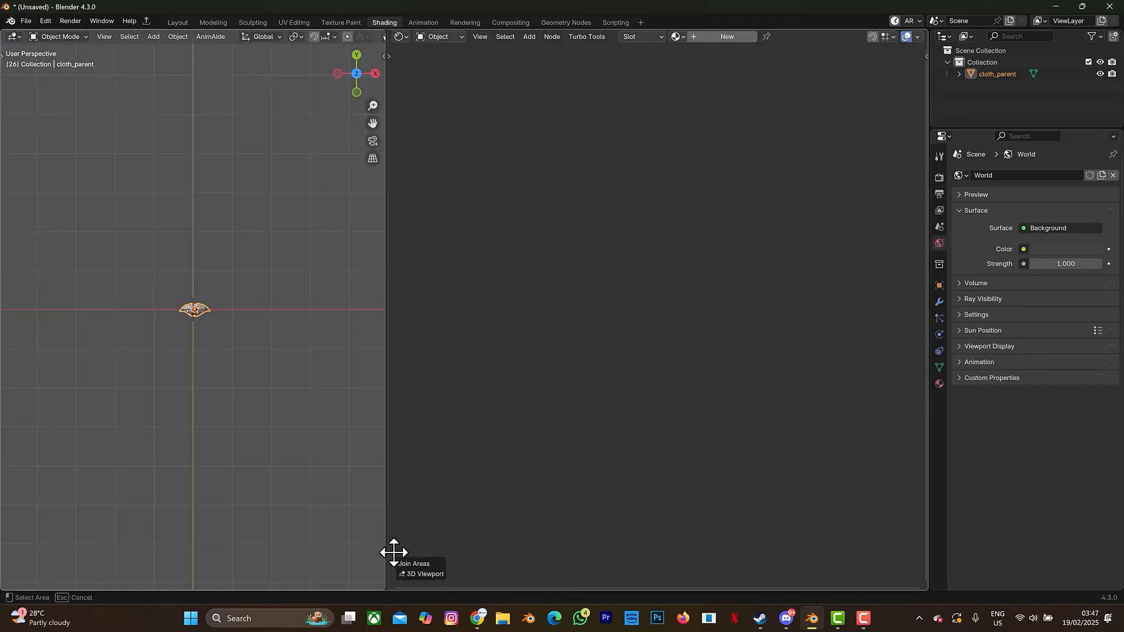
pyautogui.moveTo(385, 589); pyautogui.dragTo(380, 487)
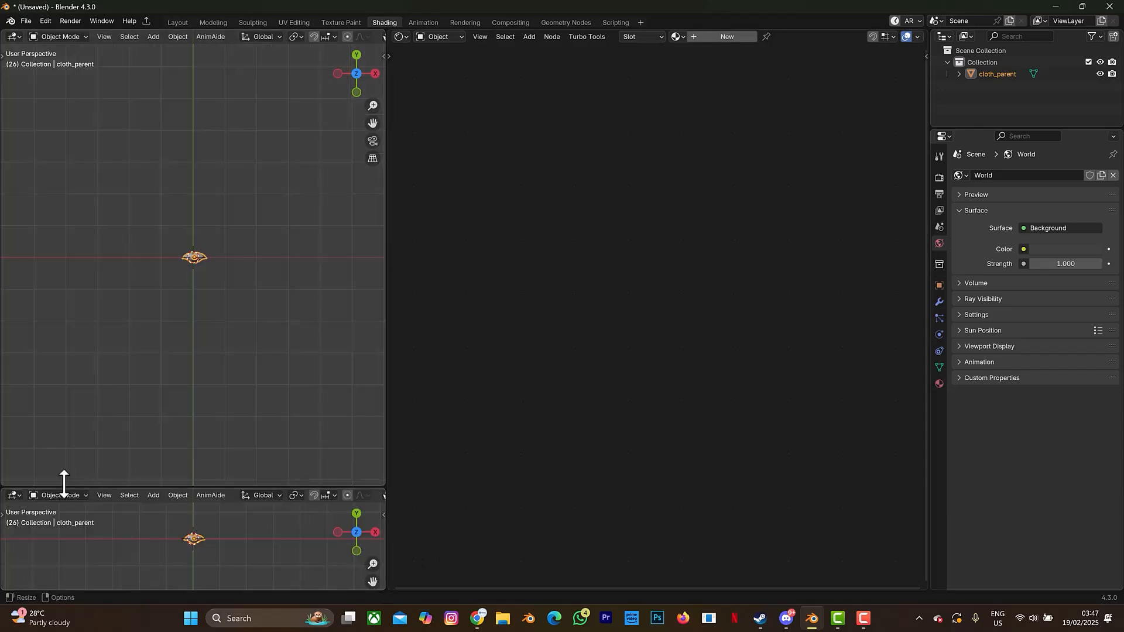
pyautogui.click(20, 496)
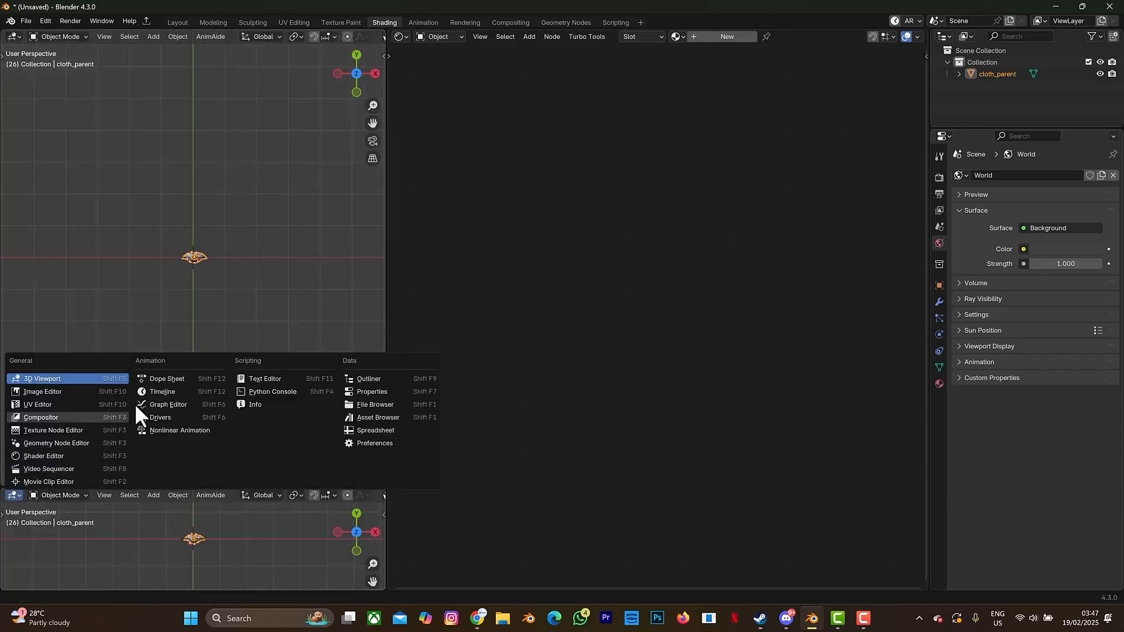
pyautogui.click(163, 392)
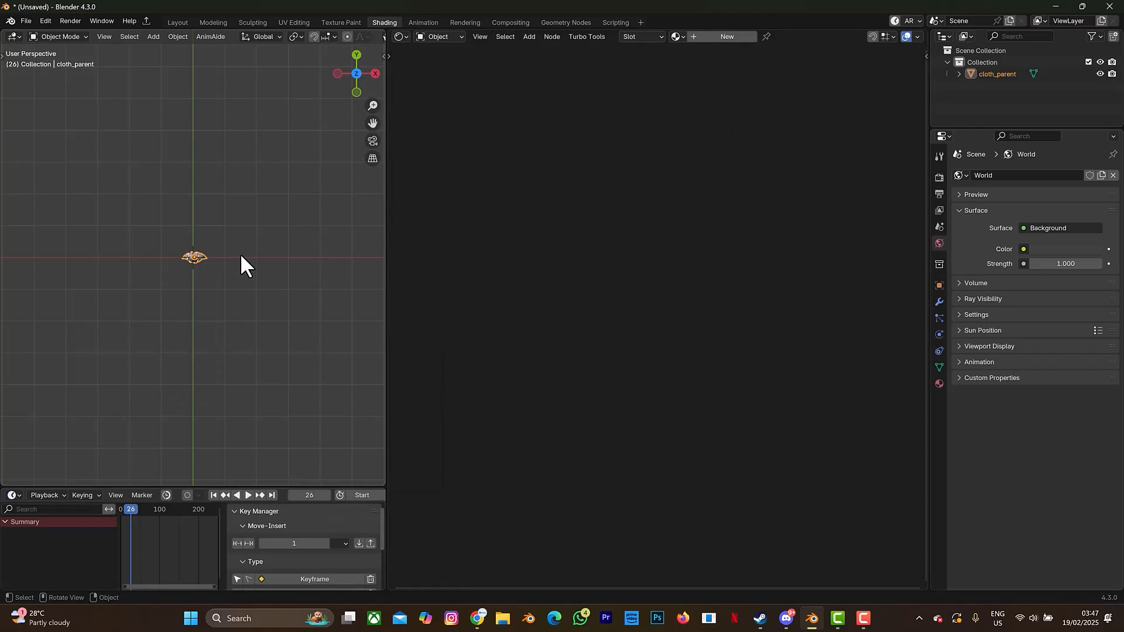
# - Frame the shirt in a front view and hide the timeline's sidebar and channel region
pyautogui.press('KP_Decimal')
pyautogui.moveTo(350, 89); pyautogui.dragTo(352, 18)
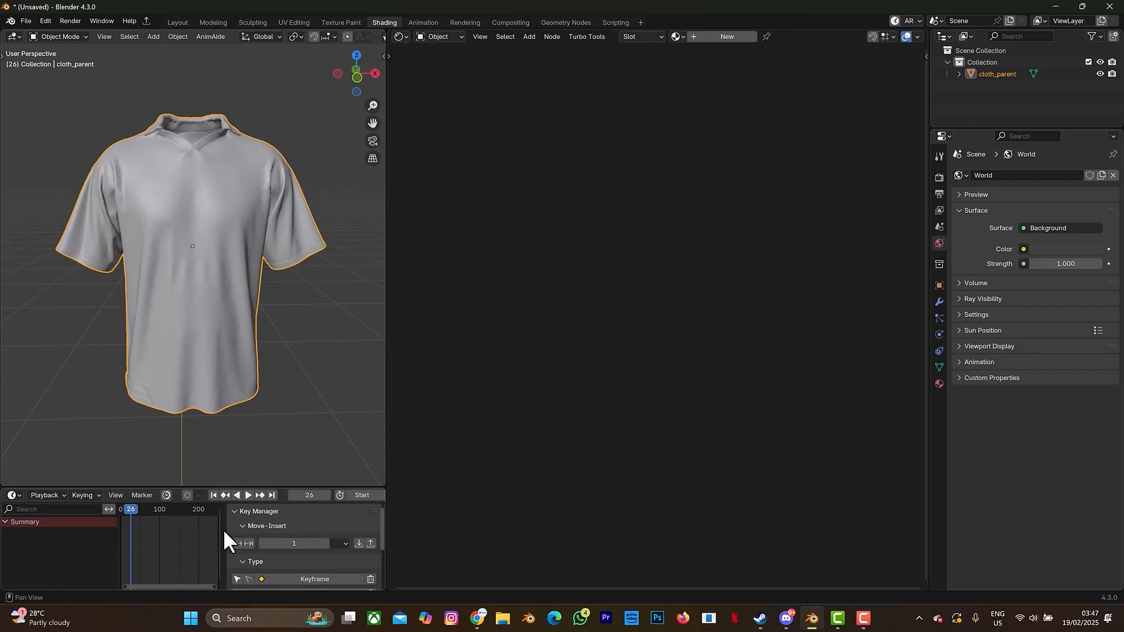
pyautogui.moveTo(222, 531); pyautogui.dragTo(351, 530)
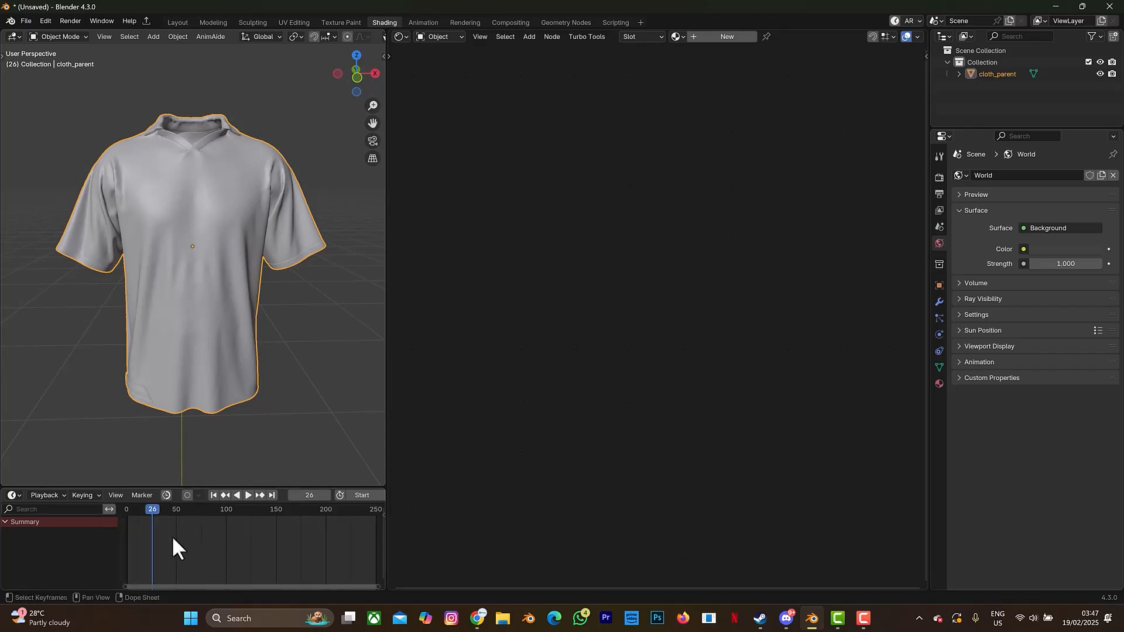
pyautogui.moveTo(122, 546); pyautogui.dragTo(35, 553)
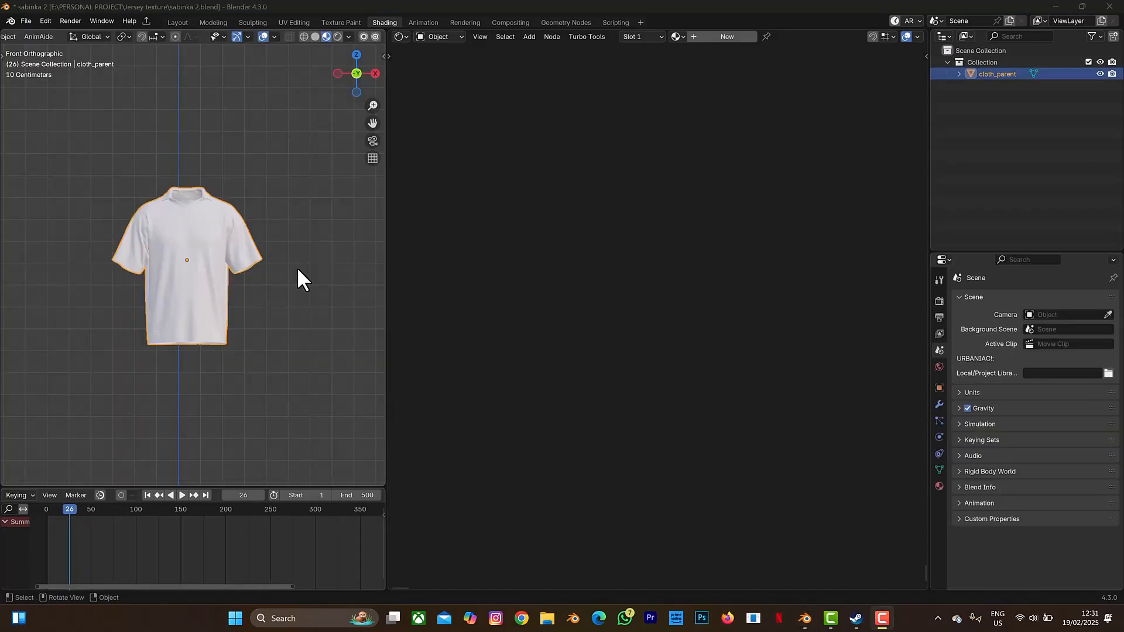
# - Create a new jersey material and insert a Transition node between Principled BSDF and Material Output
pyautogui.click(221, 259)
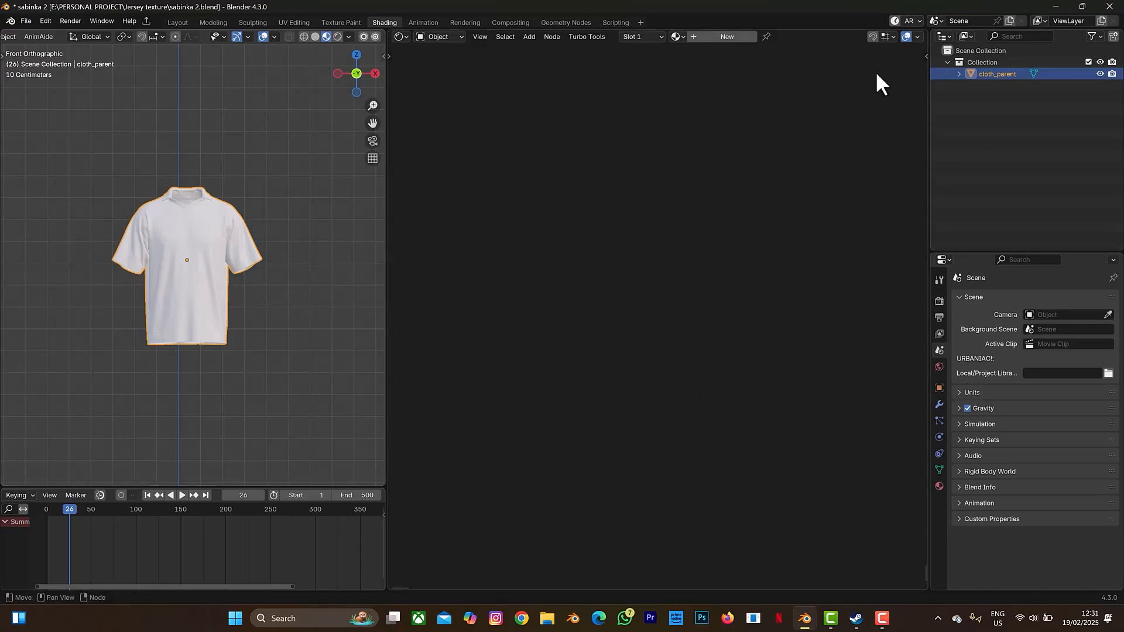
pyautogui.click(729, 36)
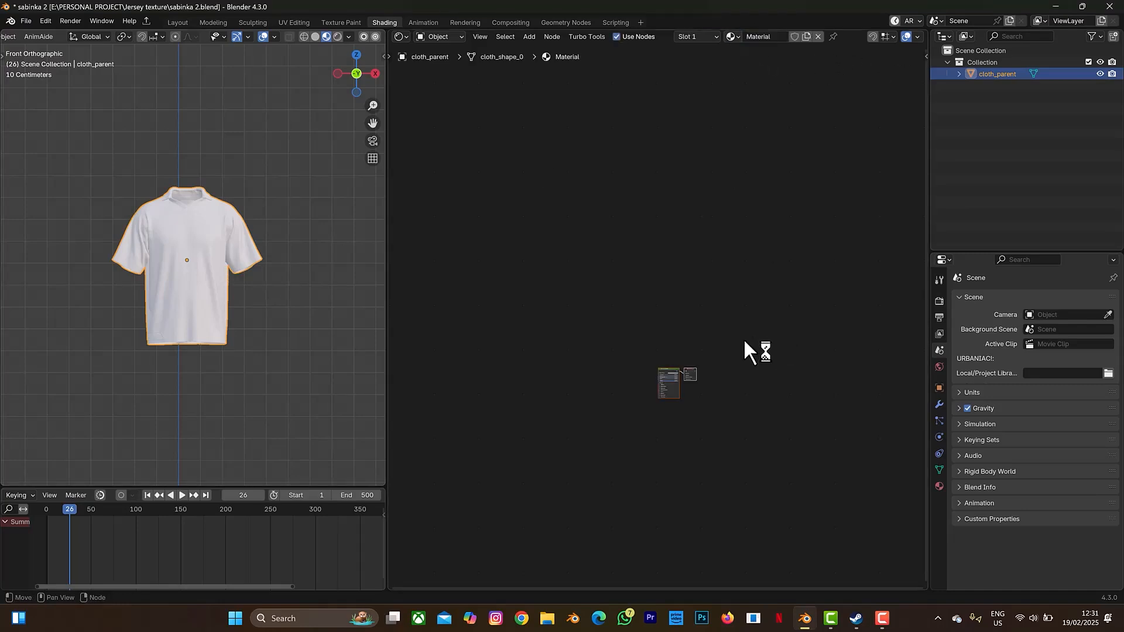
pyautogui.scroll(10, 725, 353)
pyautogui.moveTo(738, 351); pyautogui.dragTo(730, 222, button='middle')
pyautogui.press('shift')
pyautogui.hotkey('shift', 'a')
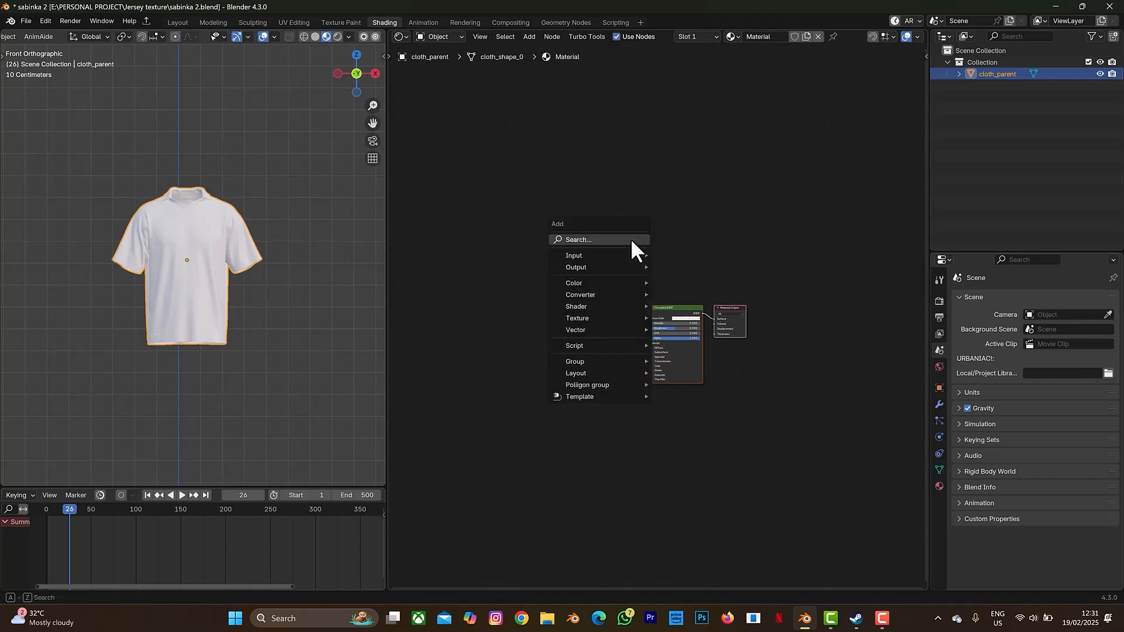
pyautogui.click(631, 240)
pyautogui.write('tr')
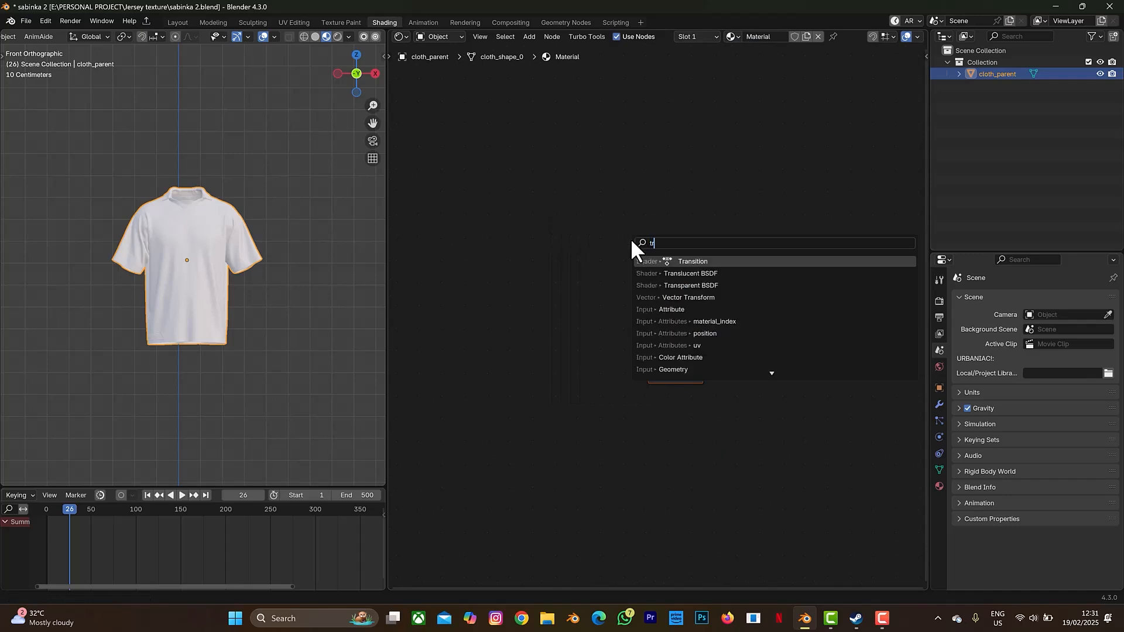
pyautogui.write('ansition')
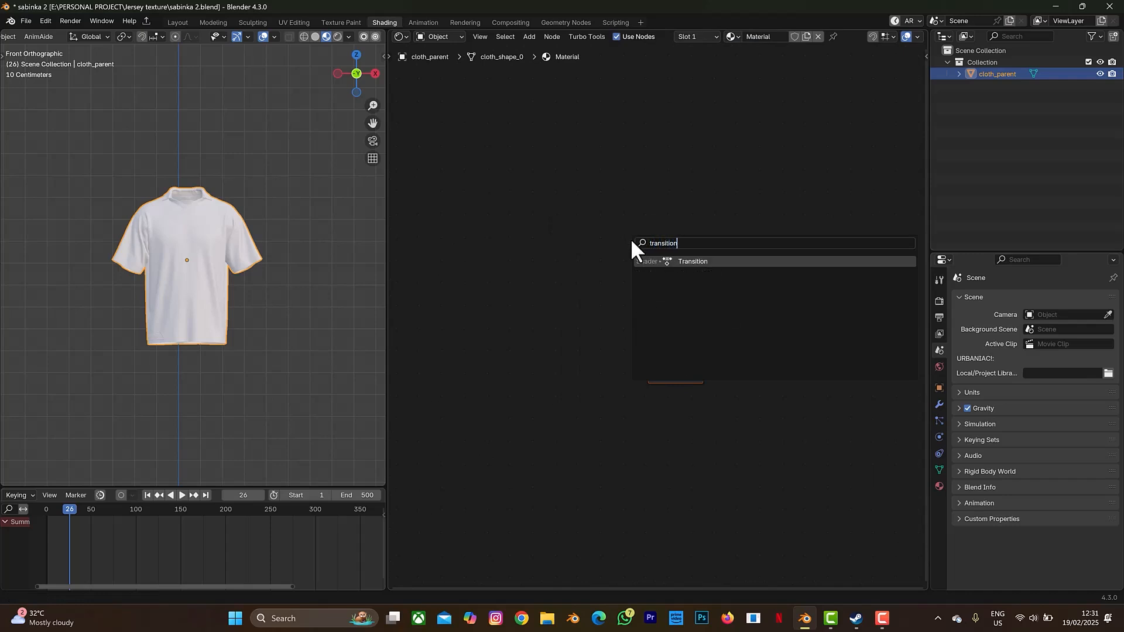
pyautogui.click(682, 262)
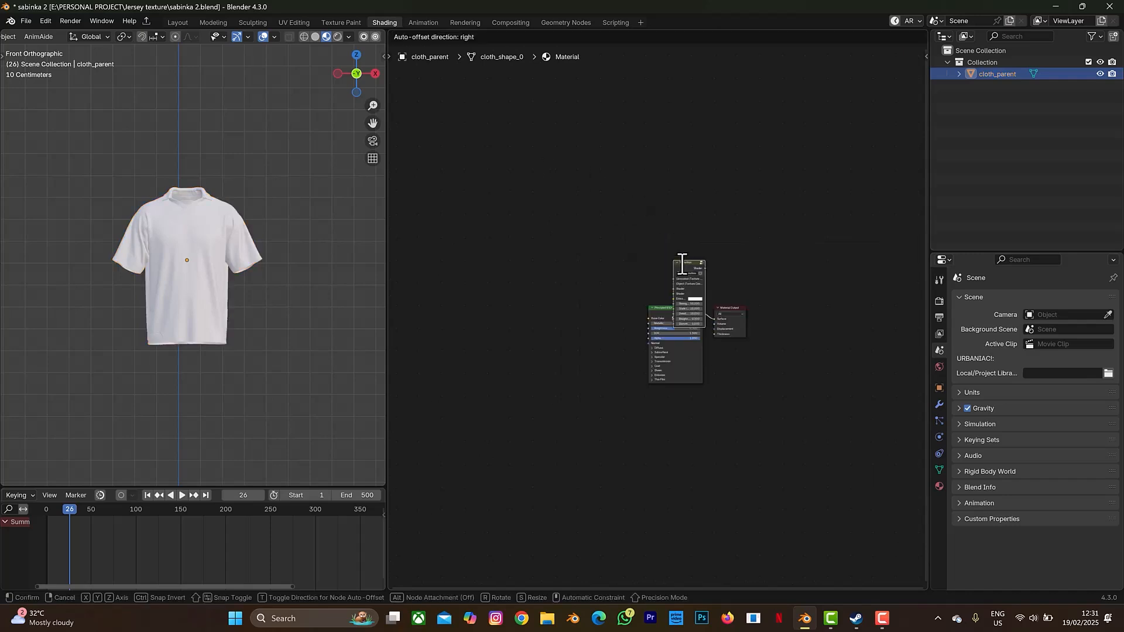
pyautogui.click(708, 282)
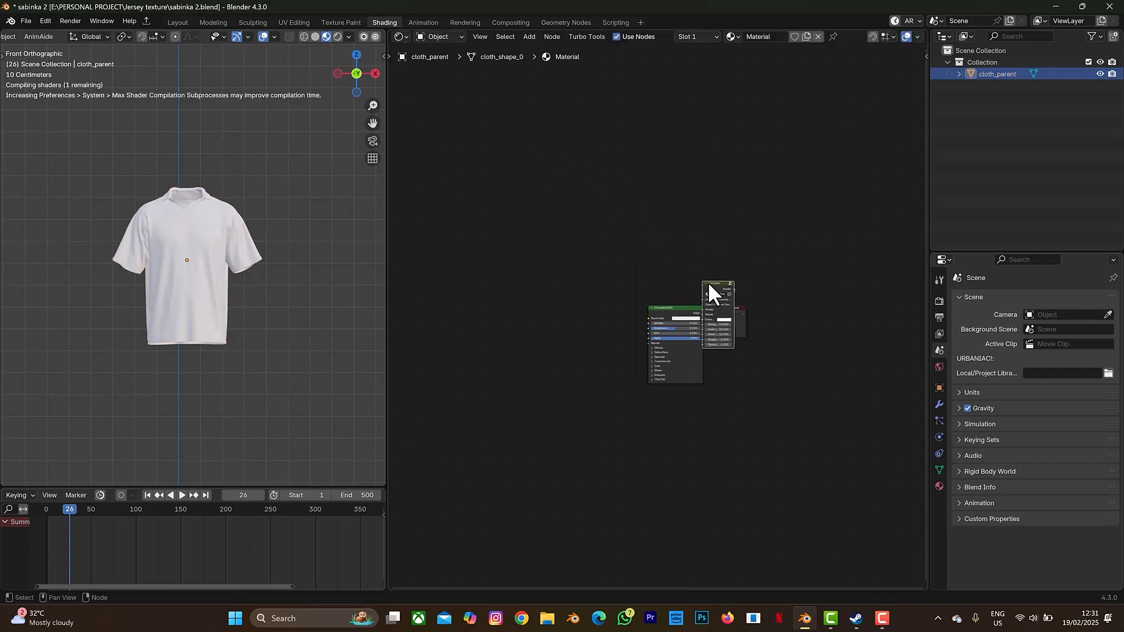
# - Rearrange the Principled BSDF and Transition nodes, then start Principled Texture Setup on the BSDF
pyautogui.moveTo(685, 306); pyautogui.dragTo(662, 312)
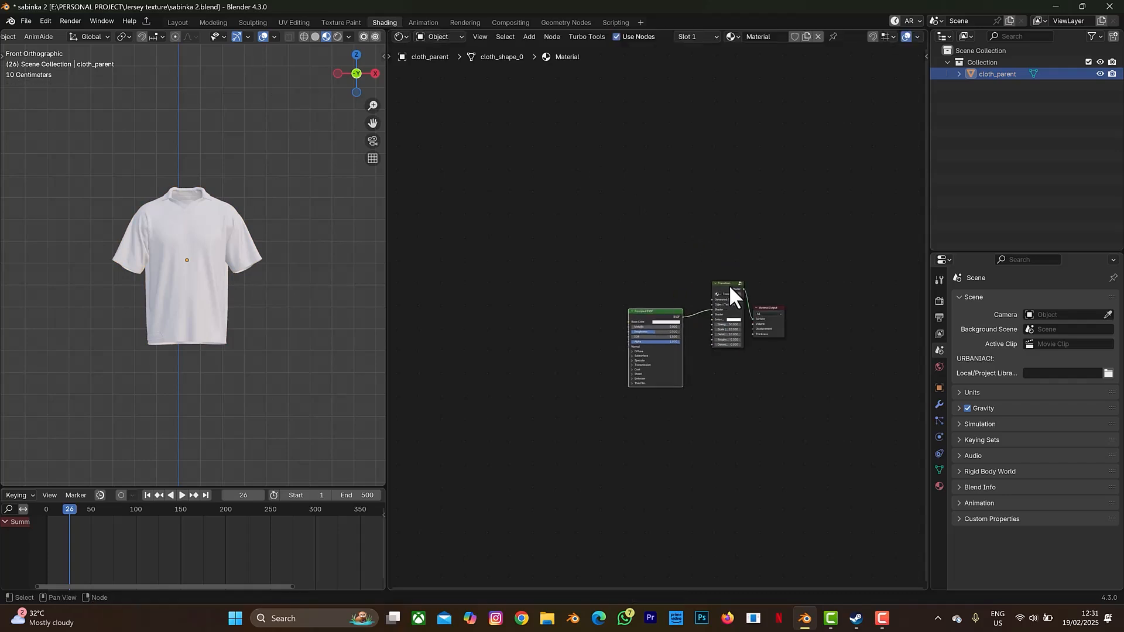
pyautogui.moveTo(729, 284); pyautogui.dragTo(709, 334)
pyautogui.click(666, 311)
pyautogui.moveTo(664, 311); pyautogui.dragTo(645, 311)
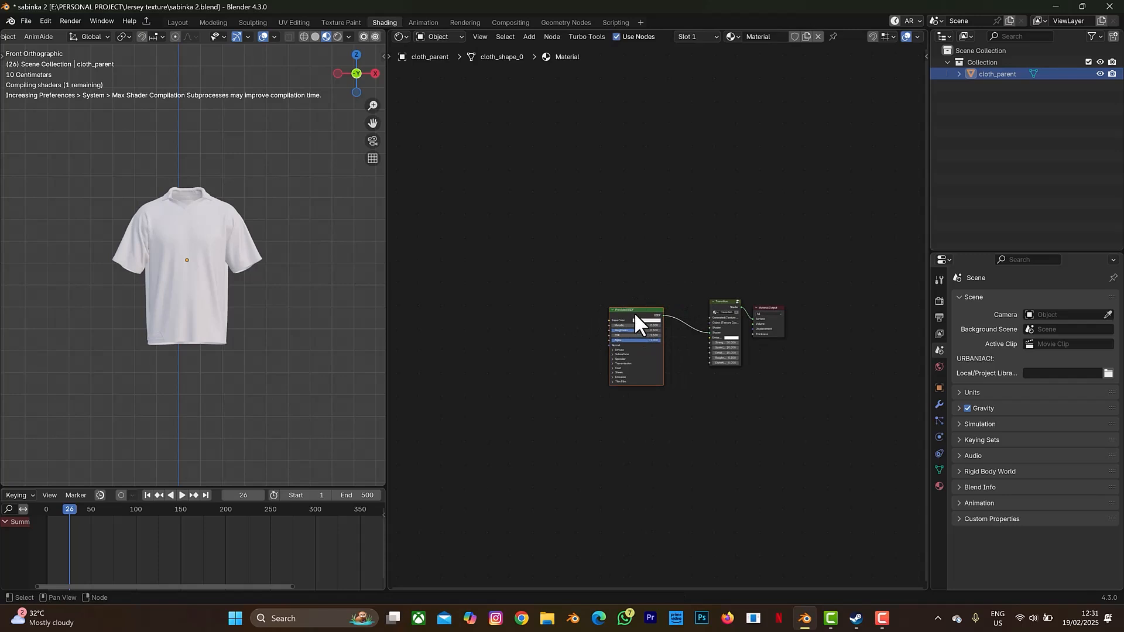
pyautogui.click(634, 312)
pyautogui.hotkey('ctrl', 'shift', 't')
# - Load the four j1 maps from folder 1 into the Principled BSDF as a Textures frame
pyautogui.click(380, 222)
pyautogui.click(385, 239)
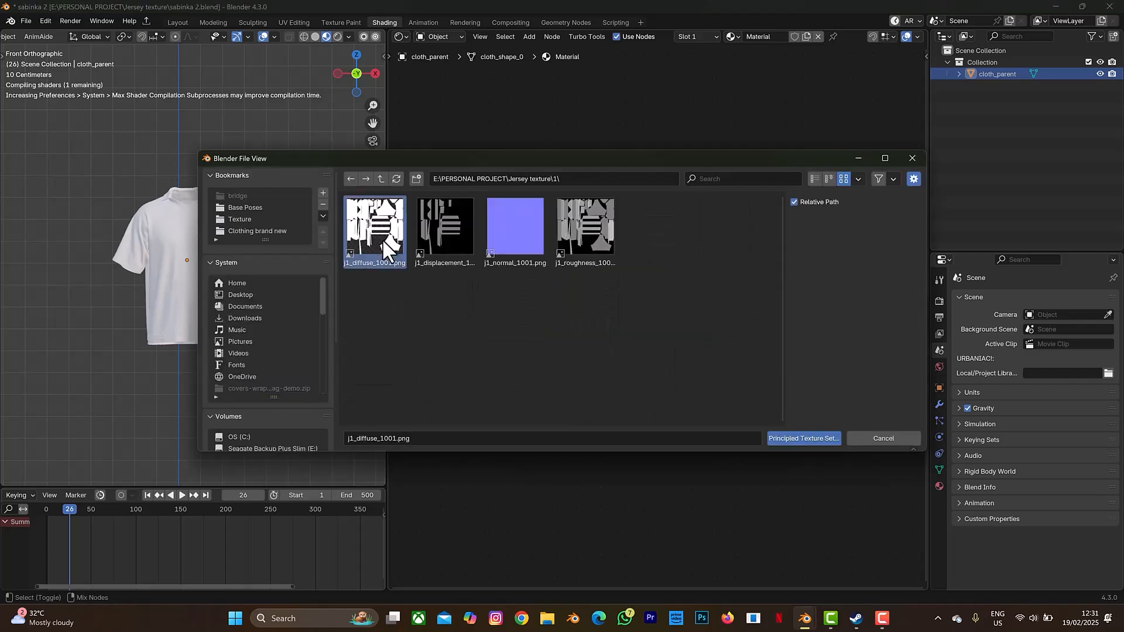
pyautogui.keyDown('shift'); pyautogui.click(603, 237); pyautogui.keyUp('shift')
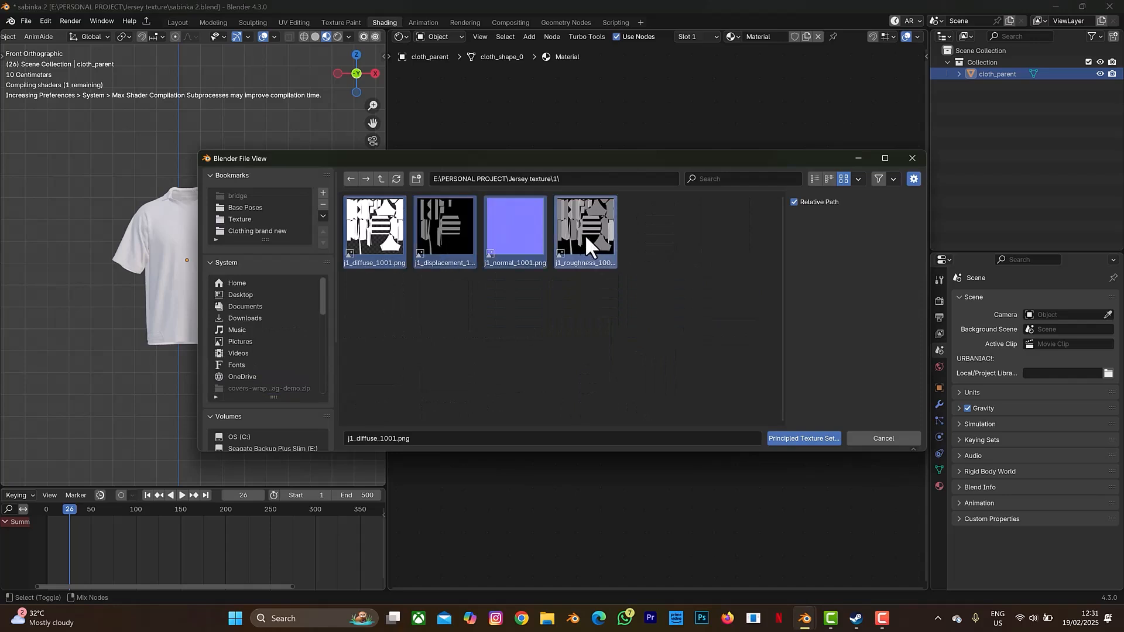
pyautogui.click(827, 439)
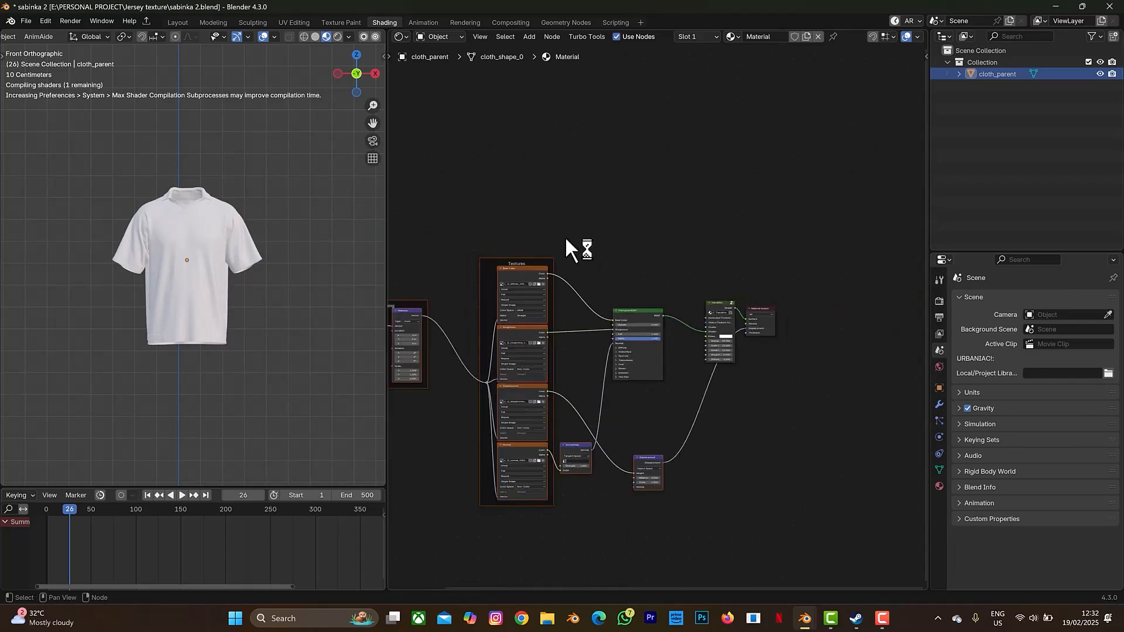
# - Delete the Mapping frame and the Displacement node, then recentre the node tree
pyautogui.moveTo(442, 263); pyautogui.dragTo(563, 410)
pyautogui.press('x')
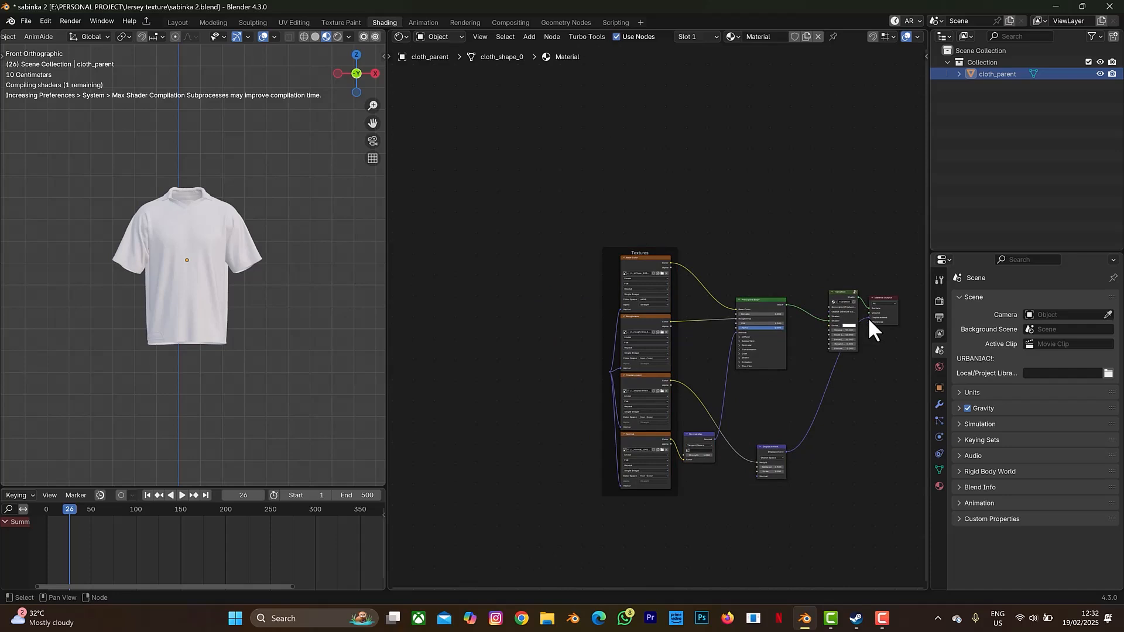
pyautogui.moveTo(869, 318); pyautogui.dragTo(782, 432)
pyautogui.click(771, 450)
pyautogui.press('BackSpace')
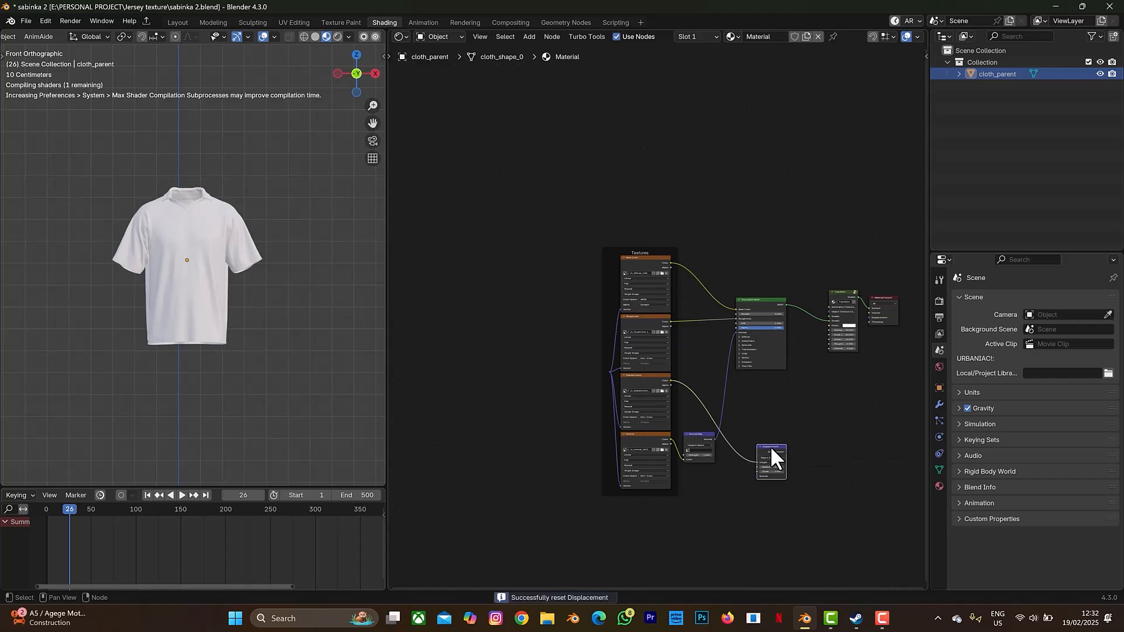
pyautogui.press('Delete')
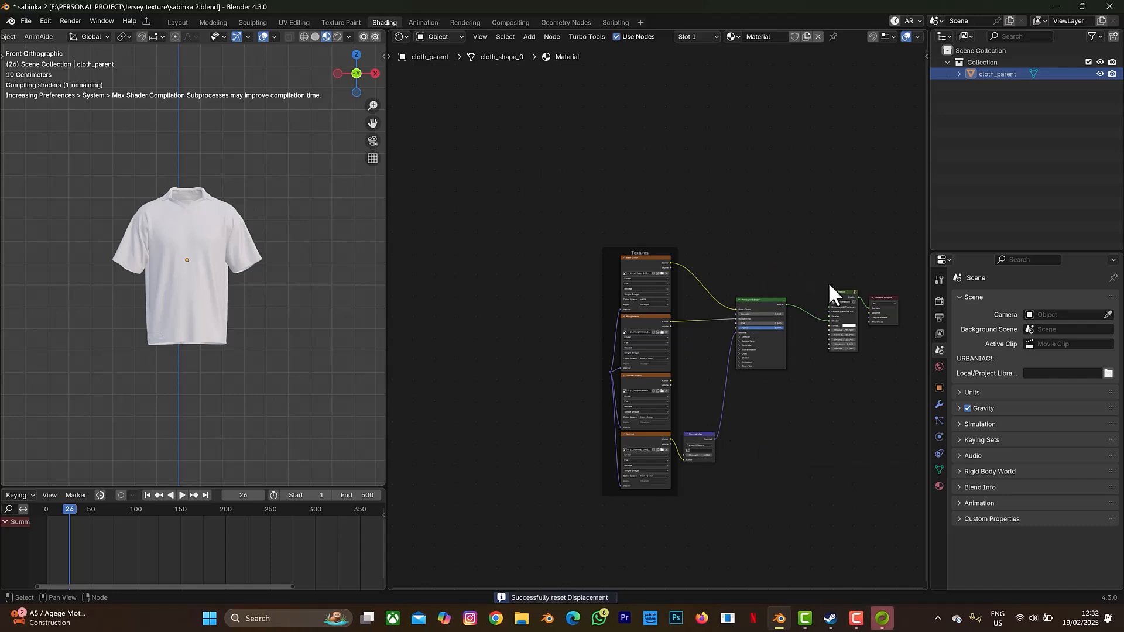
pyautogui.moveTo(858, 271); pyautogui.dragTo(766, 274, button='middle')
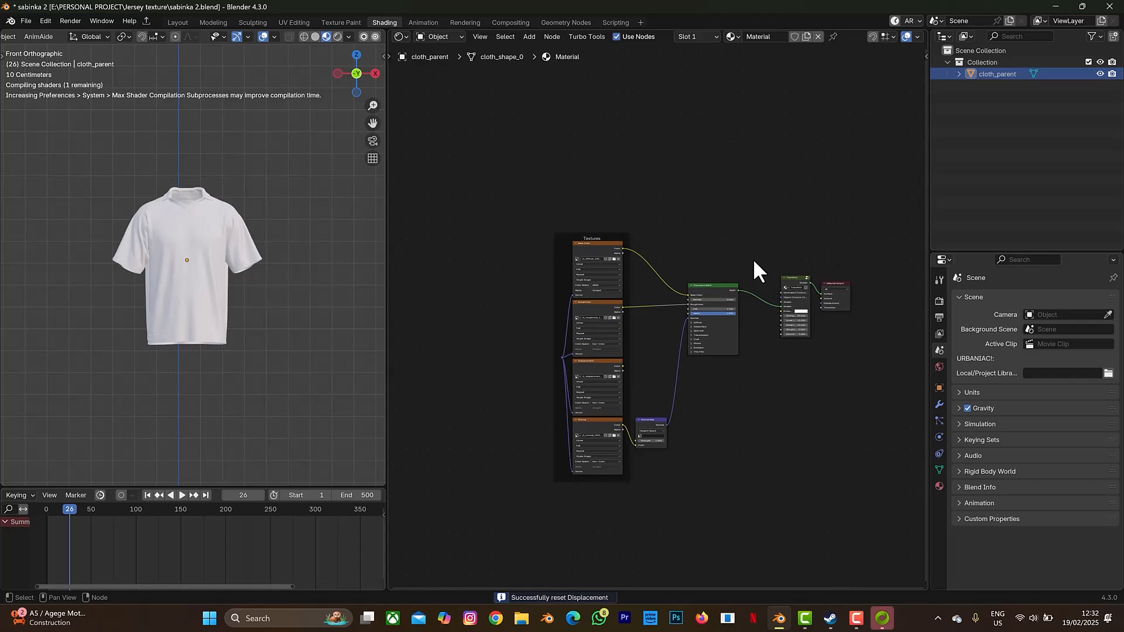
pyautogui.scroll(2, 755, 253)
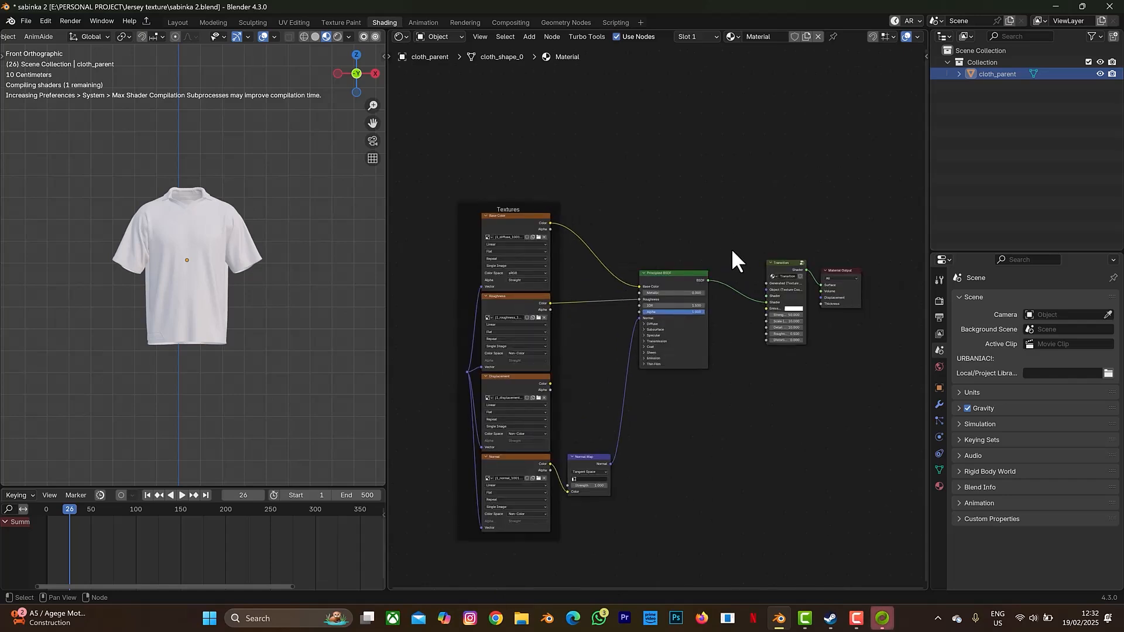
# - Add a Texture Coordinate node and connect its Generated output to the Transition node
pyautogui.hotkey('shift', 'a')
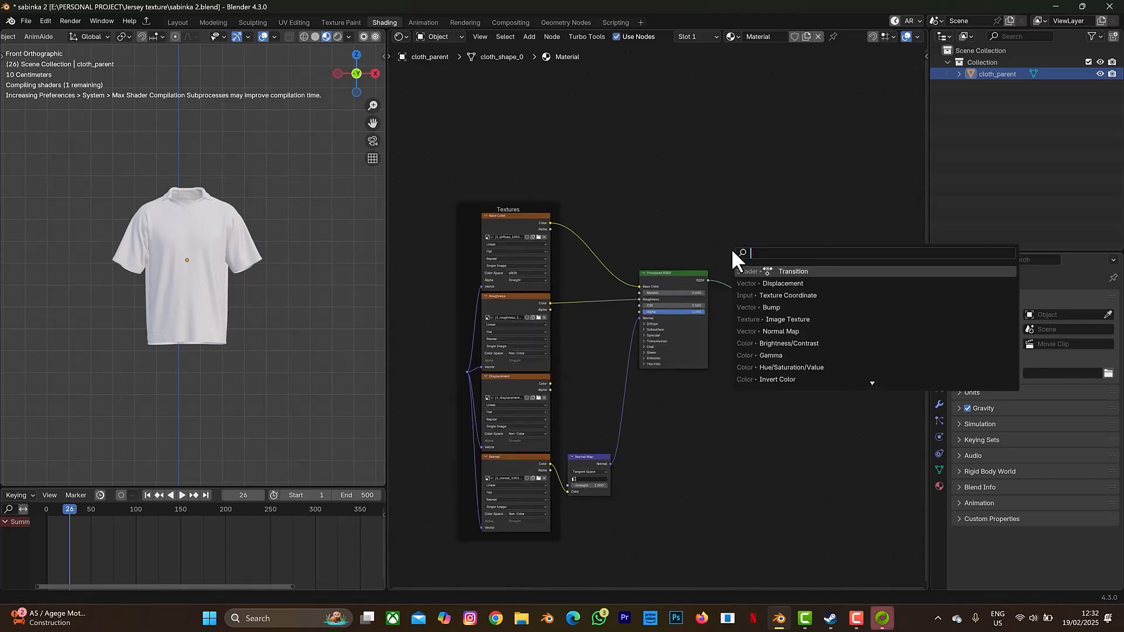
pyautogui.write('texture')
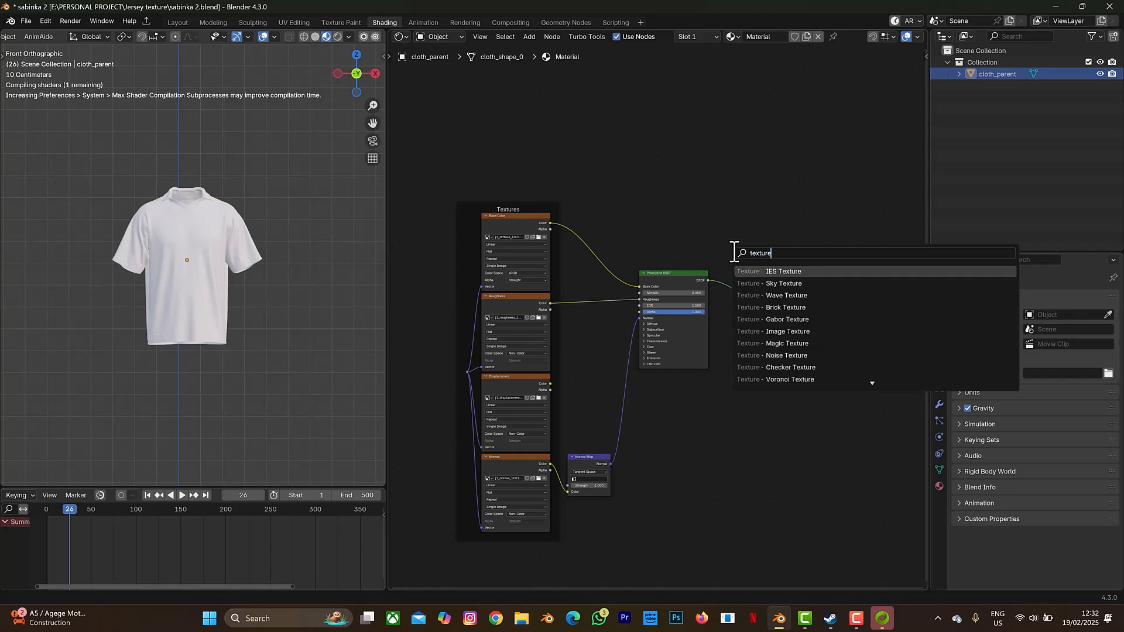
pyautogui.write(' co')
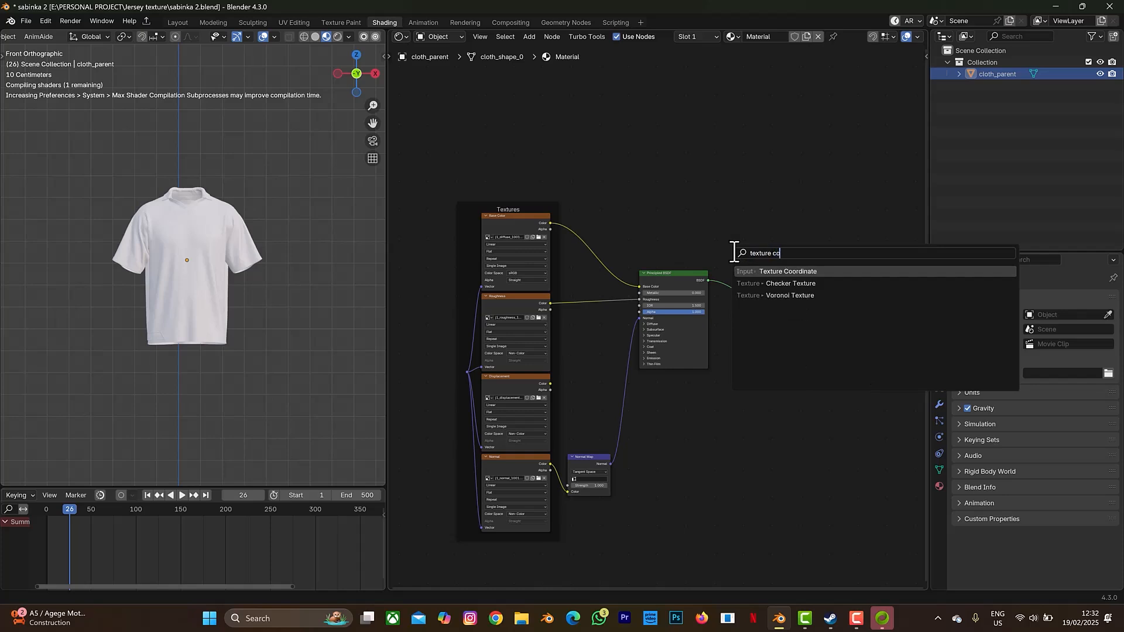
pyautogui.click(785, 271)
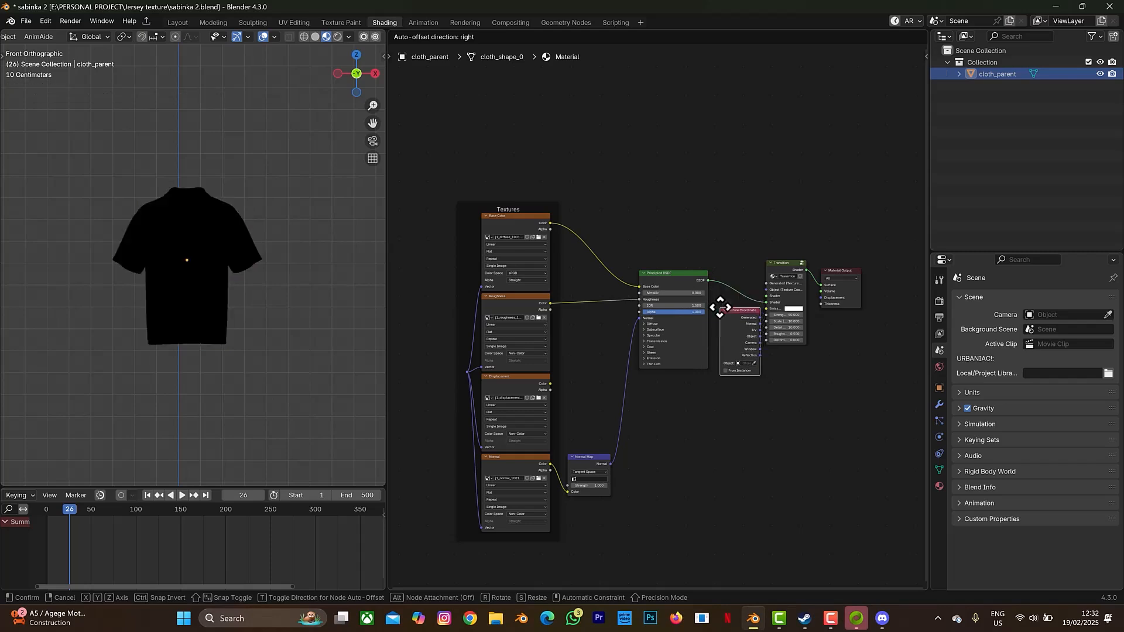
pyautogui.click(718, 309)
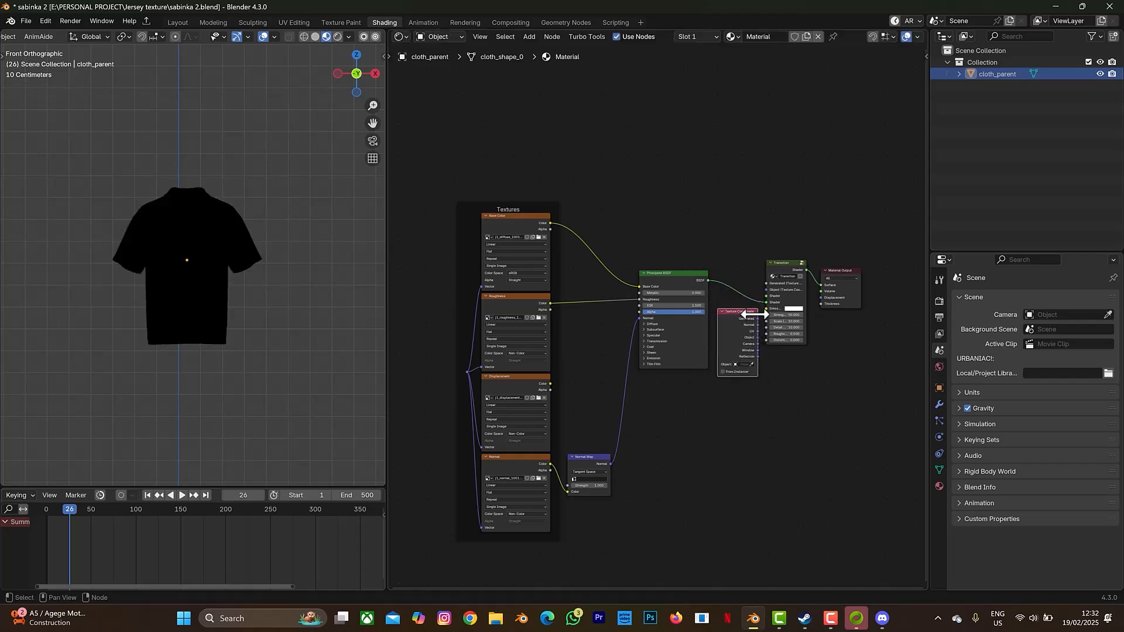
pyautogui.moveTo(757, 319)
pyautogui.mouseDown()
pyautogui.moveTo(766, 290)
pyautogui.moveTo(758, 337)
pyautogui.mouseUp()
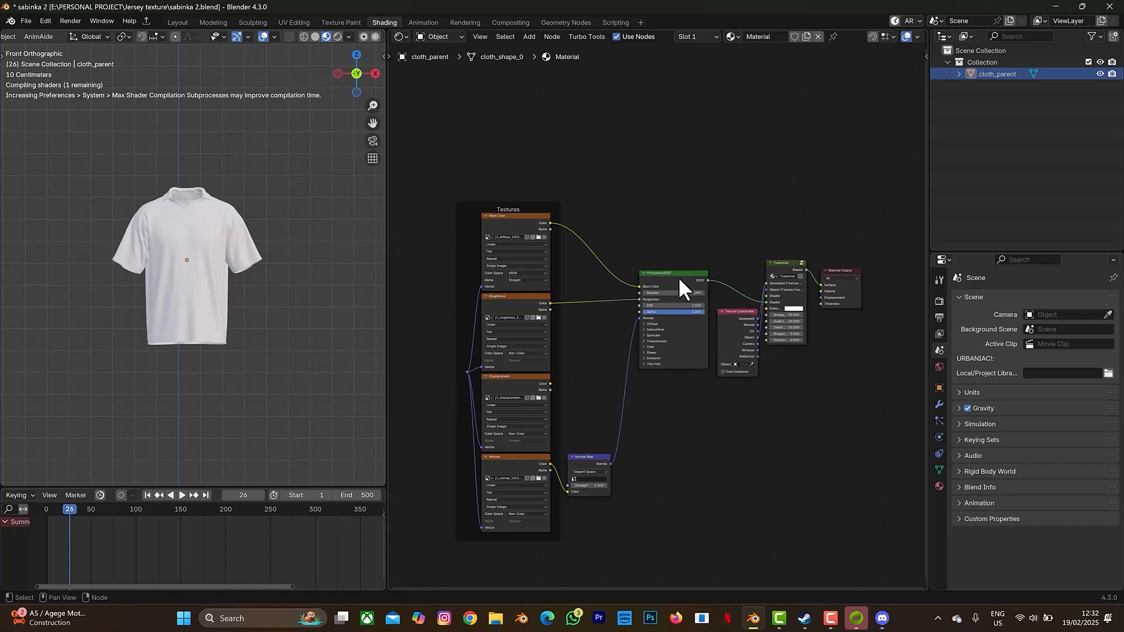
# - Move Principled BSDF and Texture Coordinate closer together, then box-select all nodes and the Textures frame
pyautogui.moveTo(673, 273); pyautogui.dragTo(643, 270)
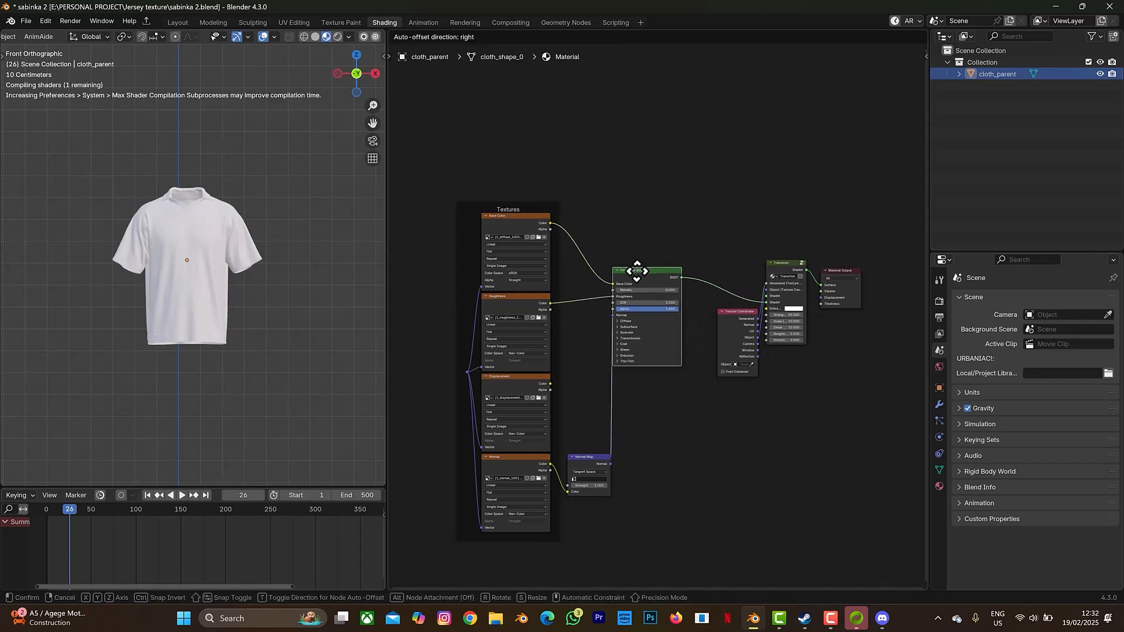
pyautogui.click(722, 312)
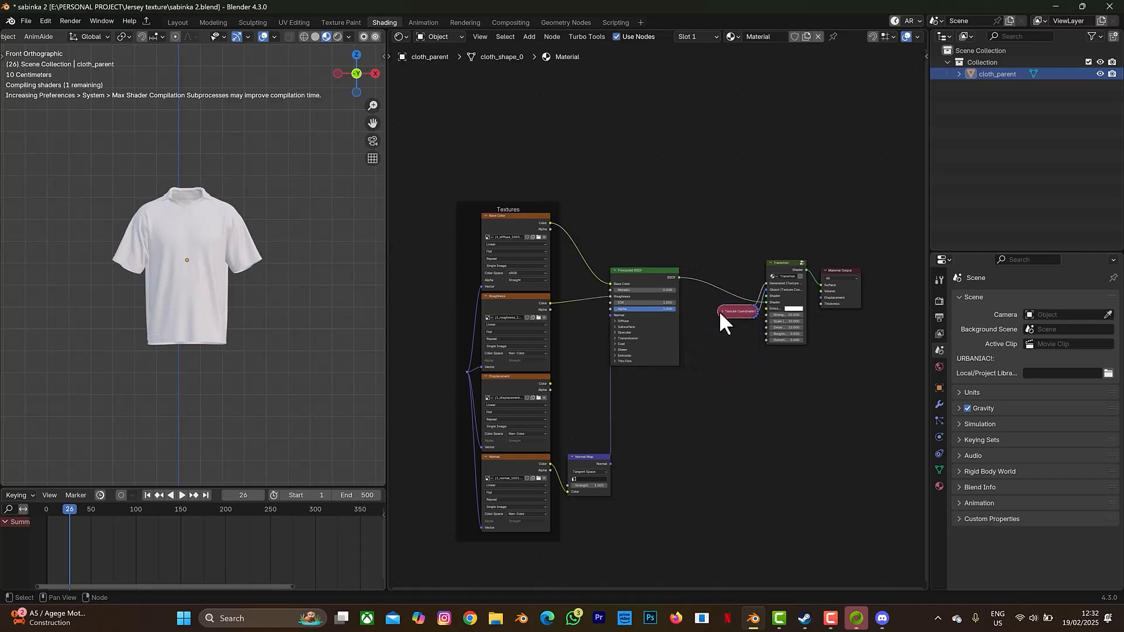
pyautogui.click(719, 310)
pyautogui.moveTo(719, 311); pyautogui.dragTo(711, 325)
pyautogui.scroll(2, 670, 480)
pyautogui.scroll(-3, 669, 480)
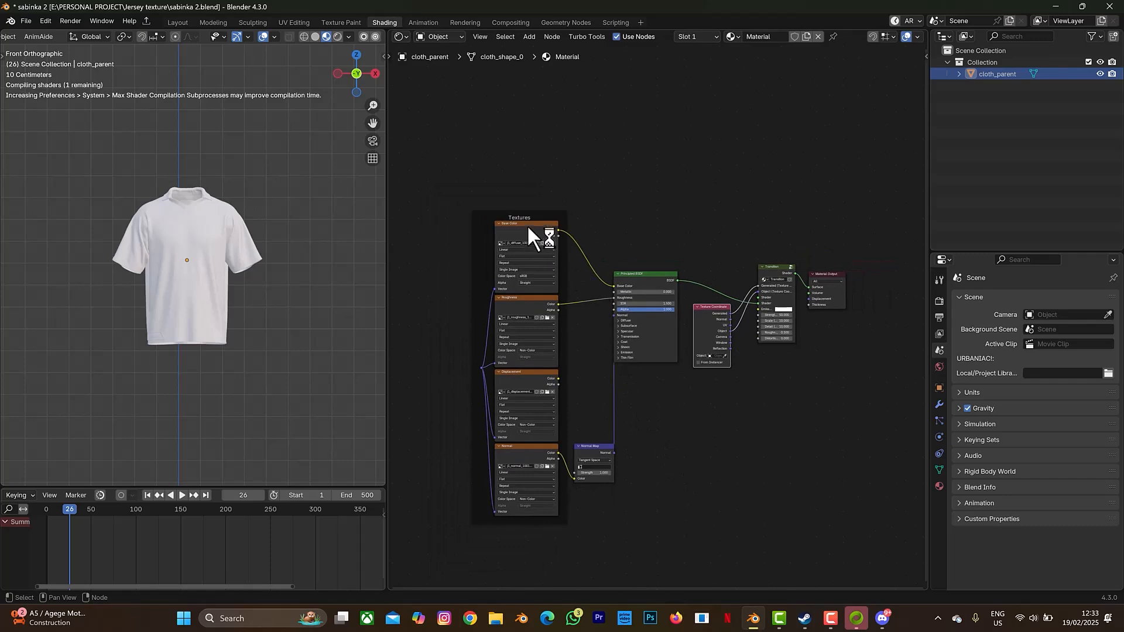
pyautogui.scroll(-1, 671, 212)
pyautogui.moveTo(481, 208); pyautogui.dragTo(722, 364)
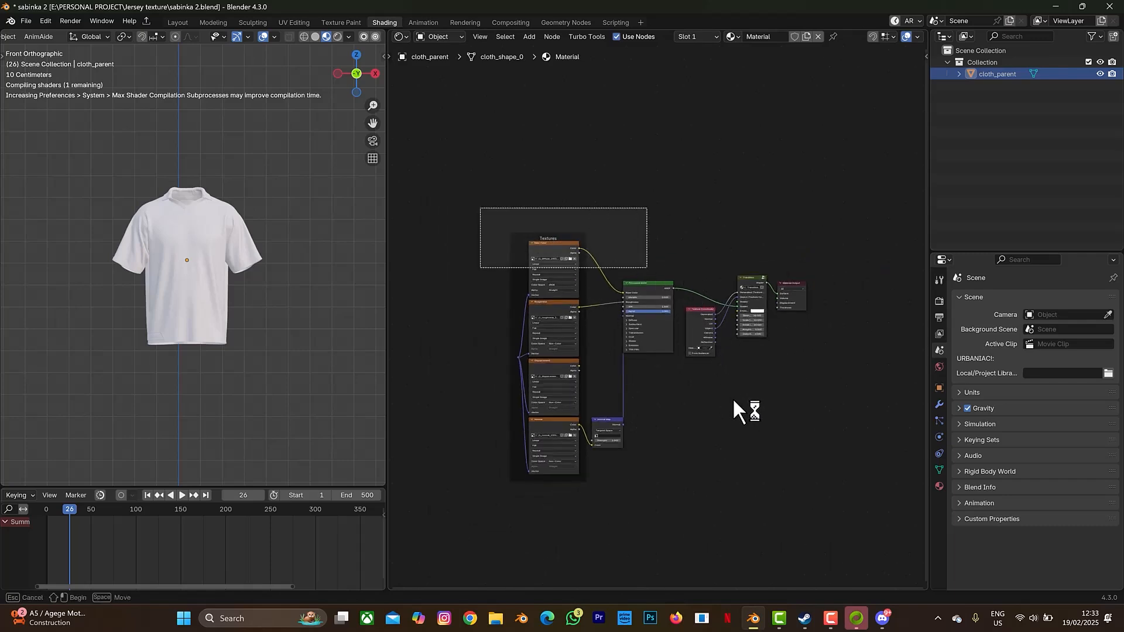
pyautogui.moveTo(735, 402); pyautogui.dragTo(767, 484)
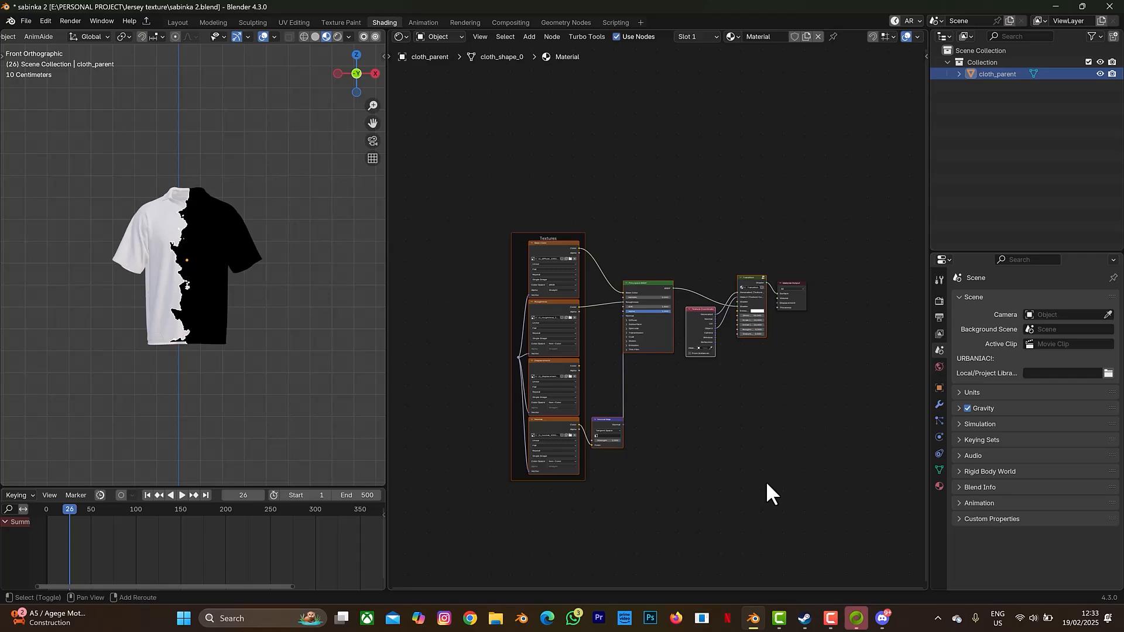
# - Duplicate the selected node setup above the original and wire the lower Transition node into the upper one
pyautogui.hotkey('shift', 'd')
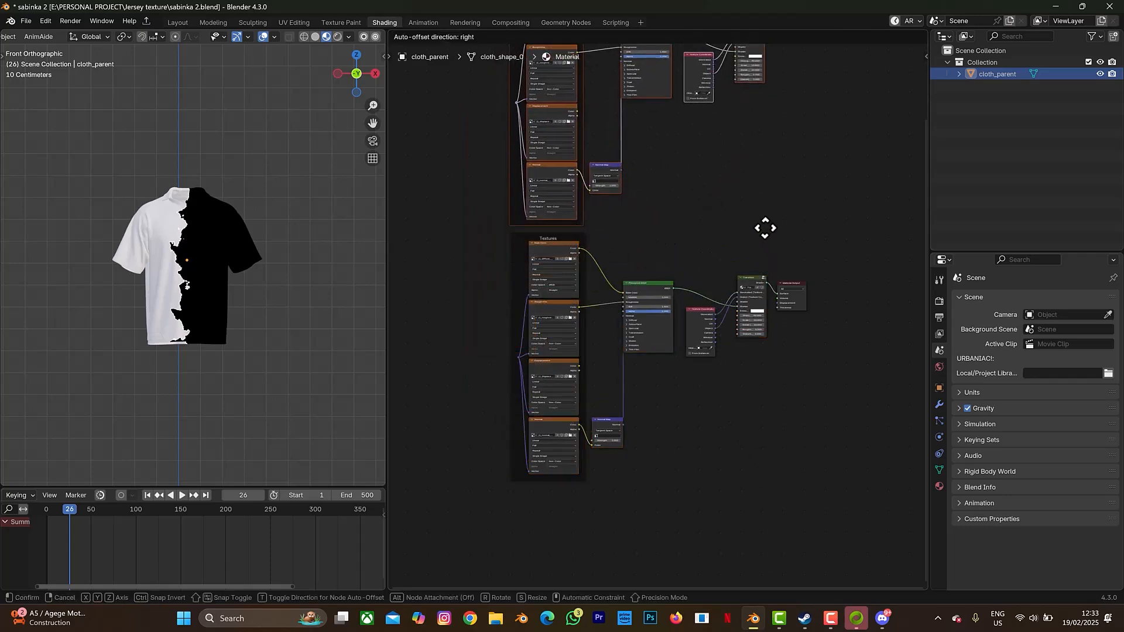
pyautogui.click(766, 226)
pyautogui.moveTo(779, 176); pyautogui.dragTo(730, 291, button='middle')
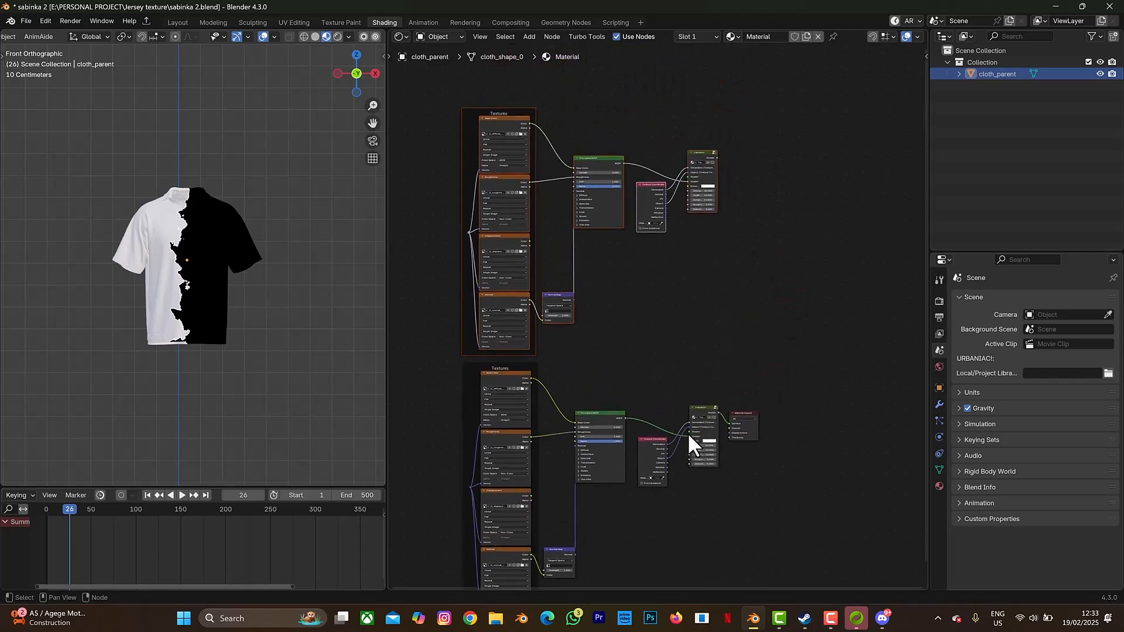
pyautogui.moveTo(690, 435); pyautogui.dragTo(720, 165)
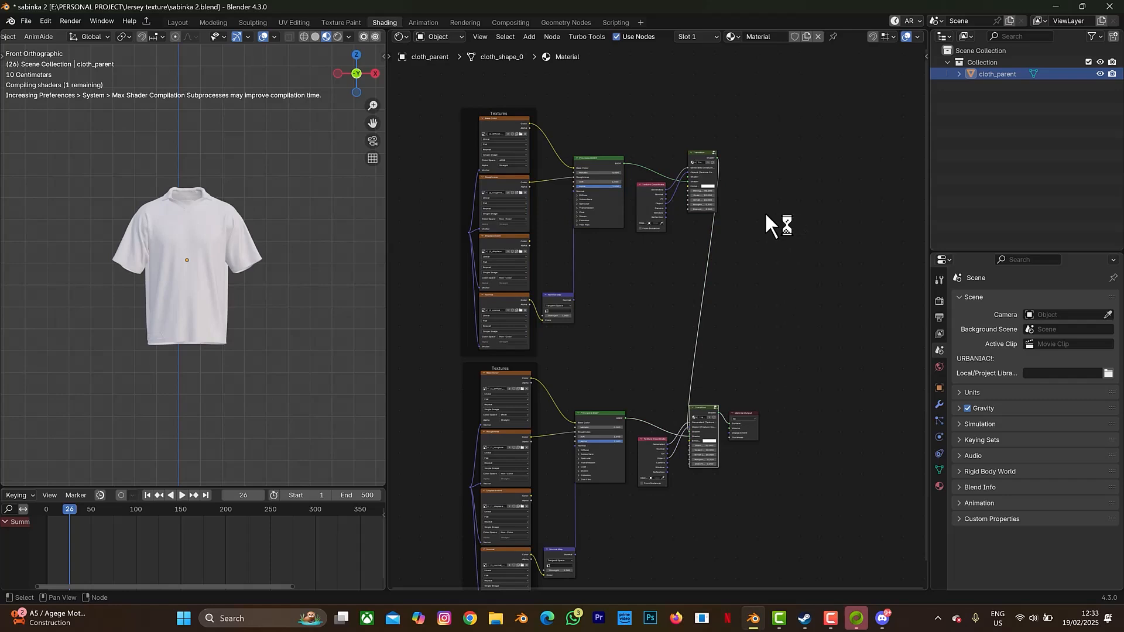
# - Load j2_diffuse_1001.png into the upper Base Color texture, then undo the change
pyautogui.click(521, 133)
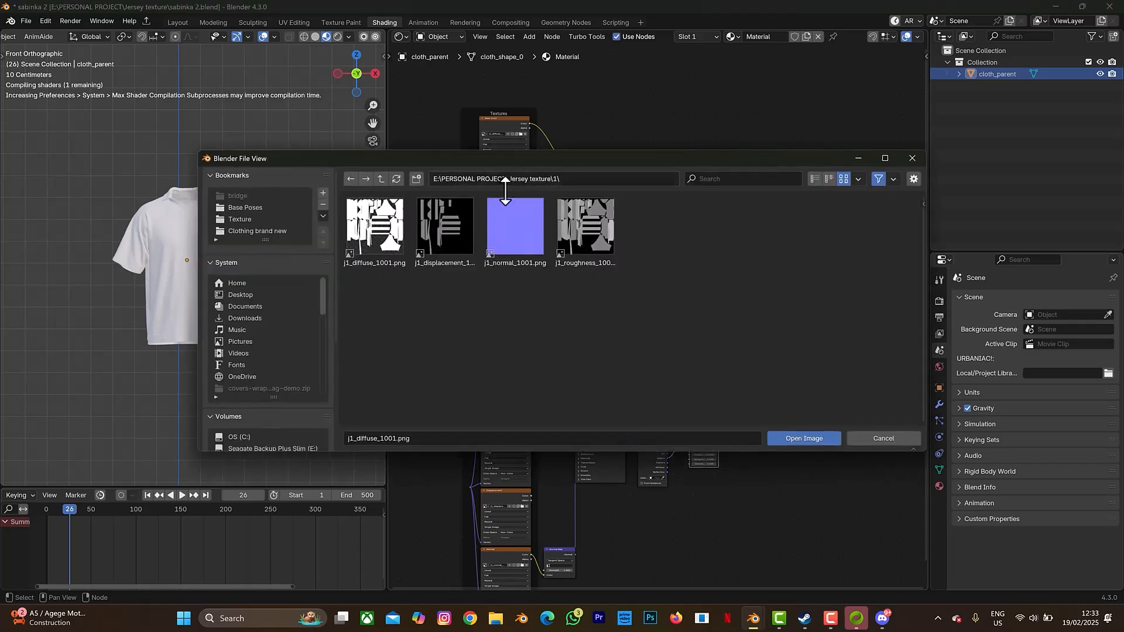
pyautogui.click(384, 177)
pyautogui.doubleClick(450, 237)
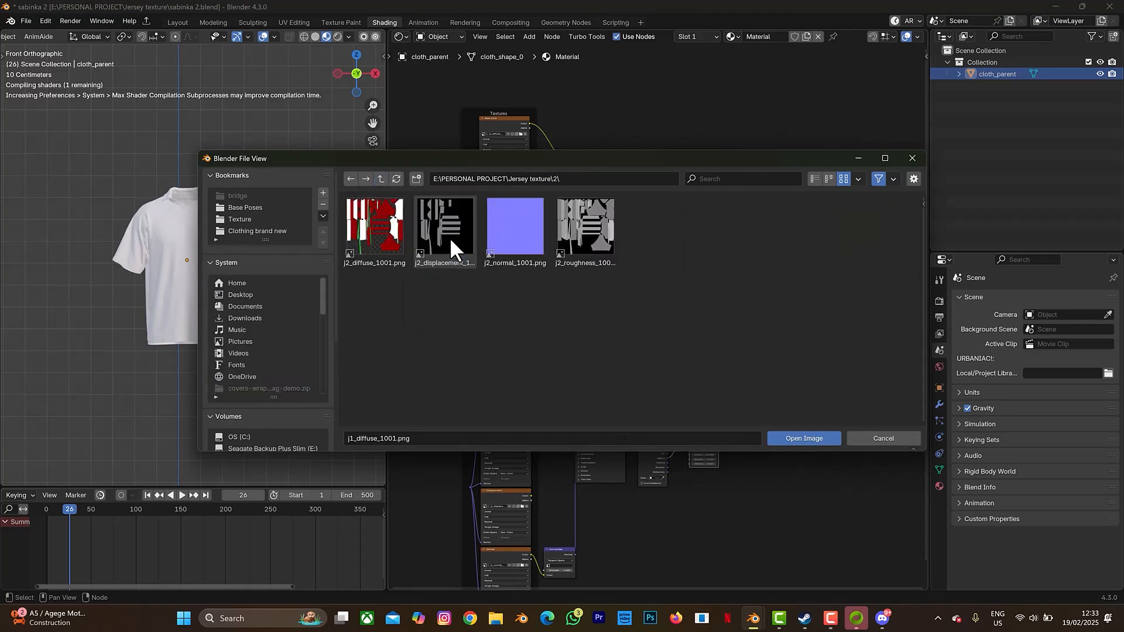
pyautogui.click(360, 226)
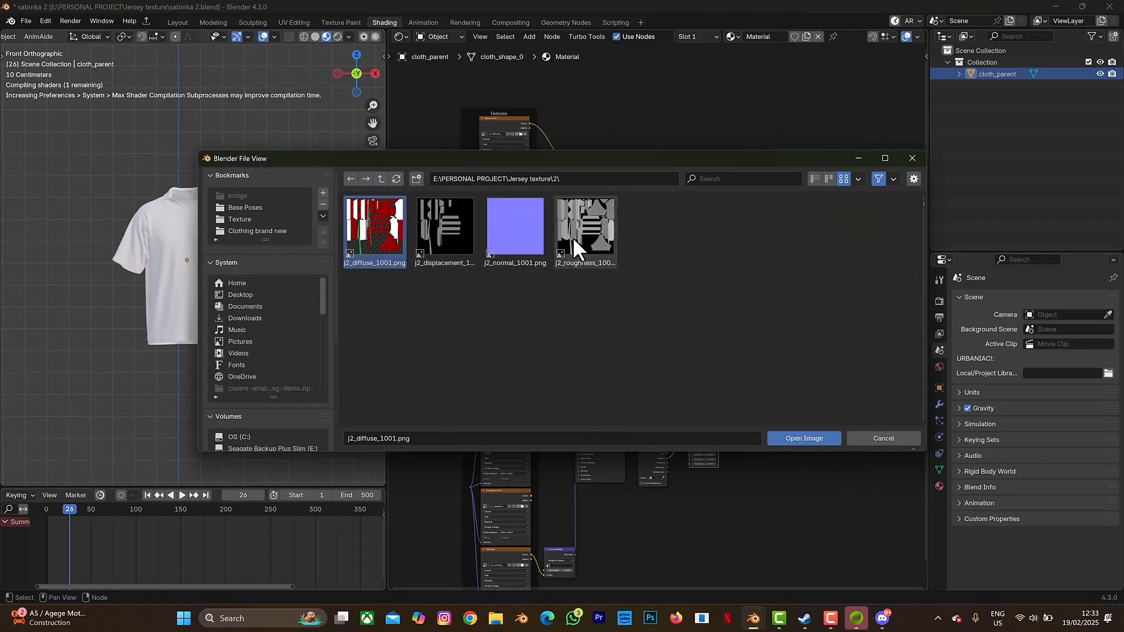
pyautogui.click(802, 436)
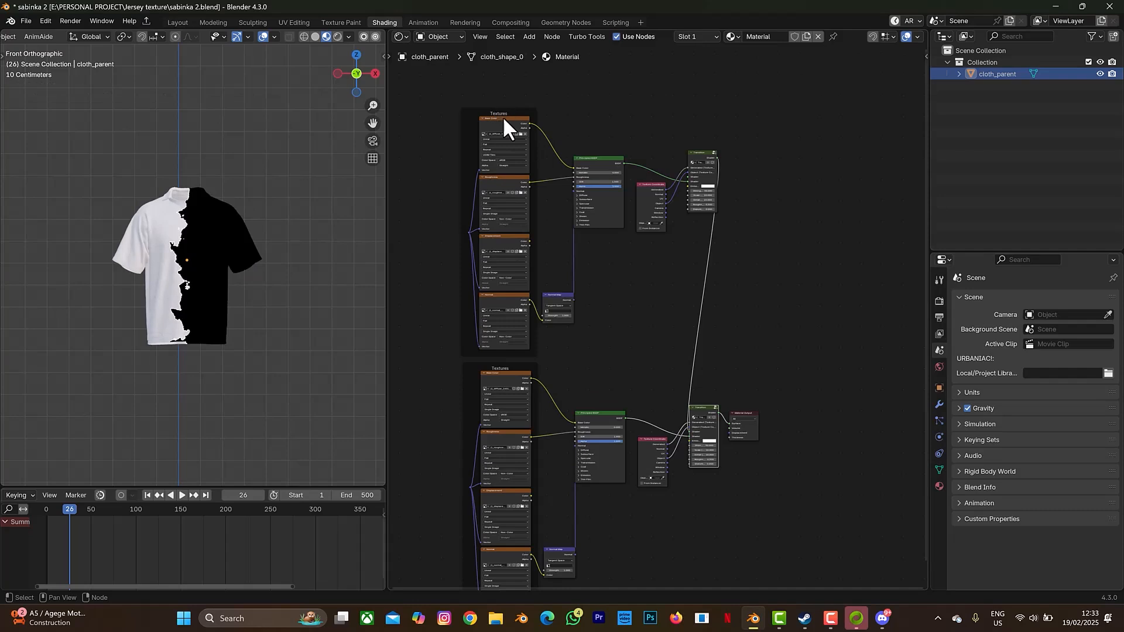
pyautogui.hotkey('ctrl', 'z')
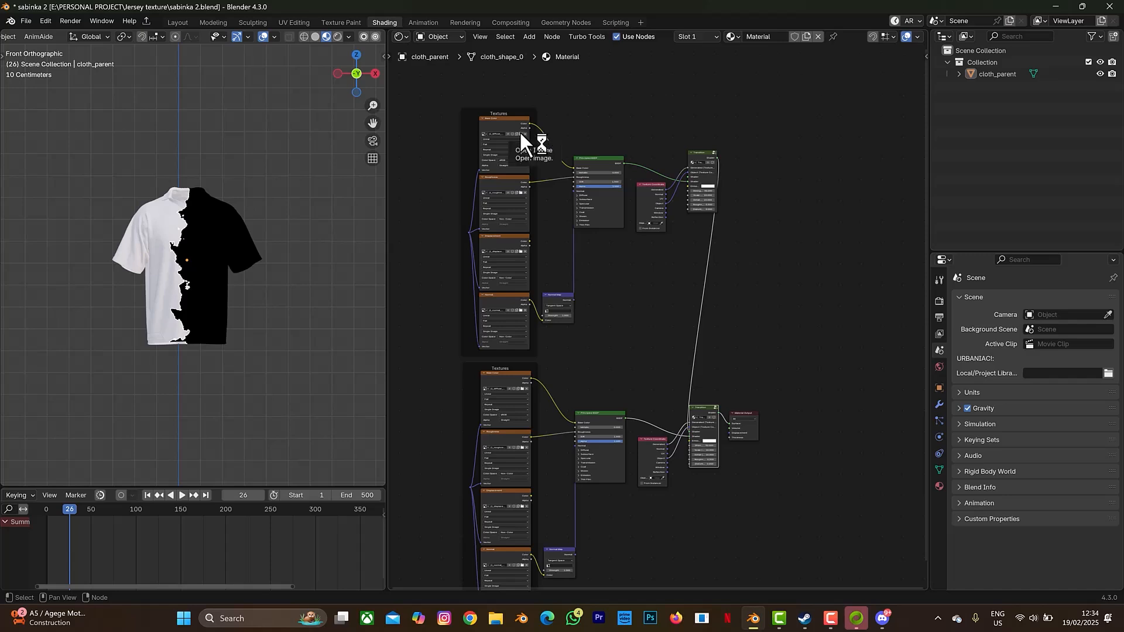
# - Reload j2_diffuse_1001.png from folder 2 into the upper Base Color texture
pyautogui.click(520, 134)
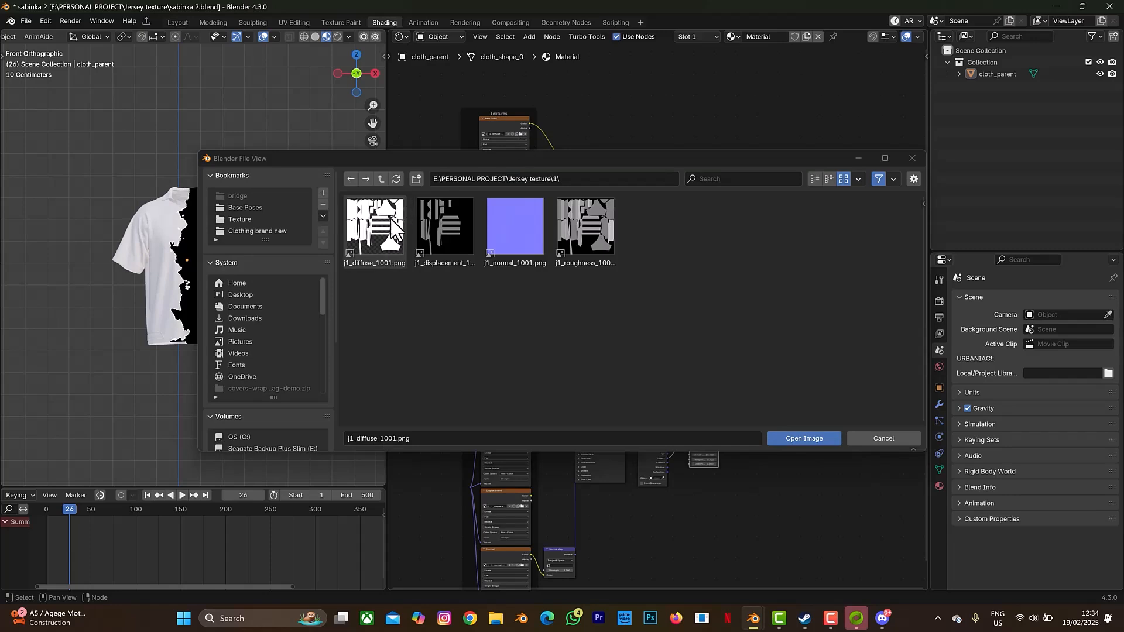
pyautogui.click(380, 179)
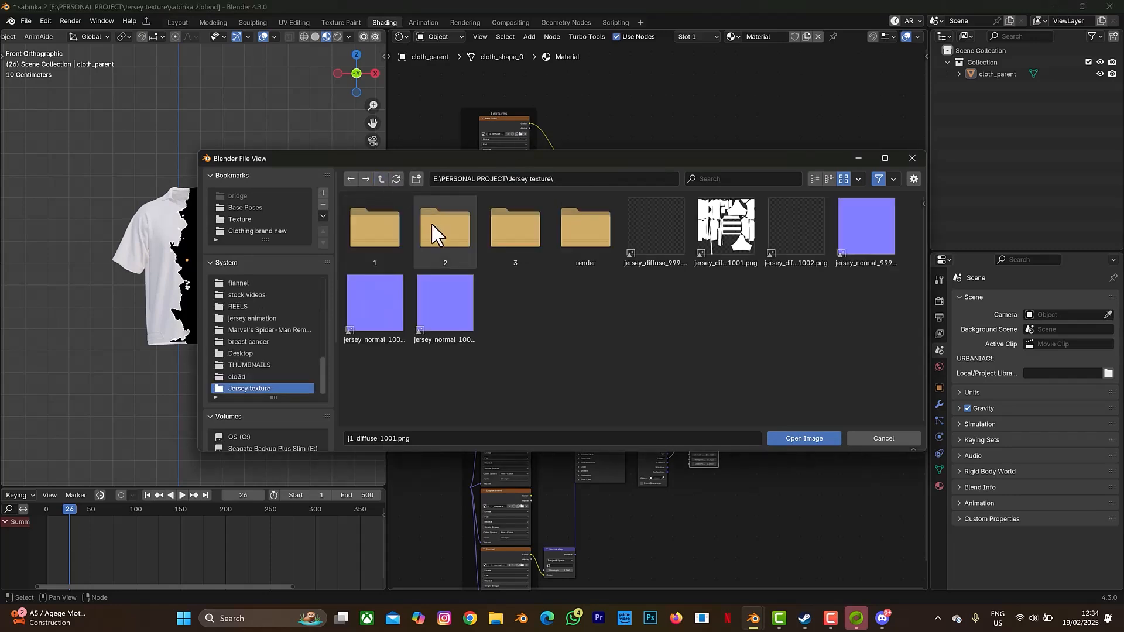
pyautogui.doubleClick(431, 223)
pyautogui.click(371, 221)
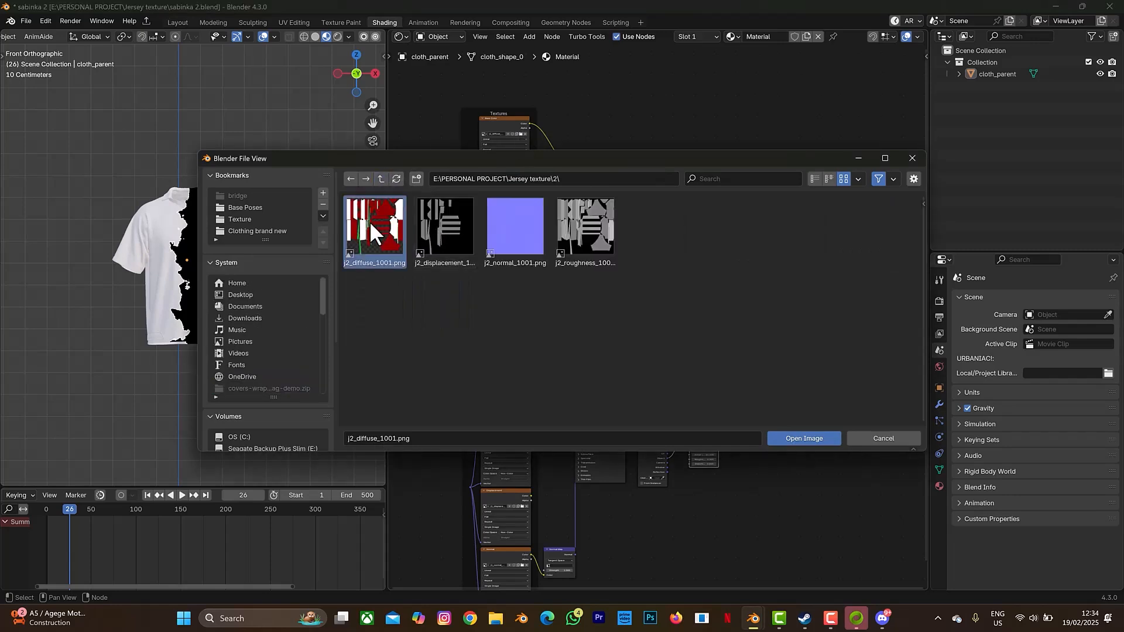
pyautogui.click(807, 439)
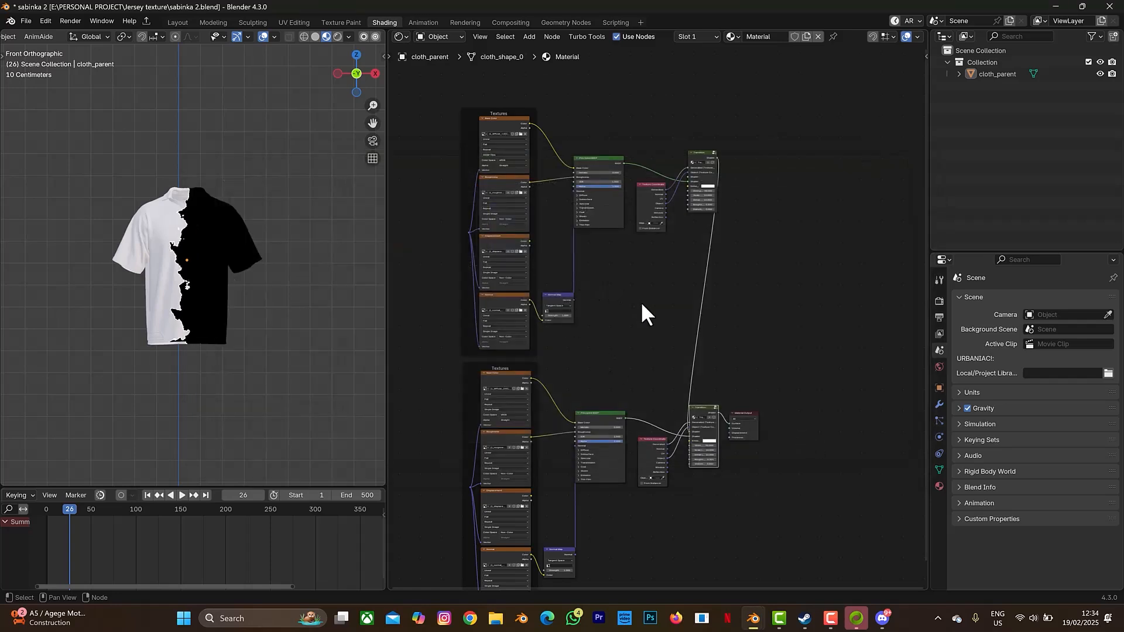
pyautogui.moveTo(642, 303); pyautogui.dragTo(748, 299, button='middle')
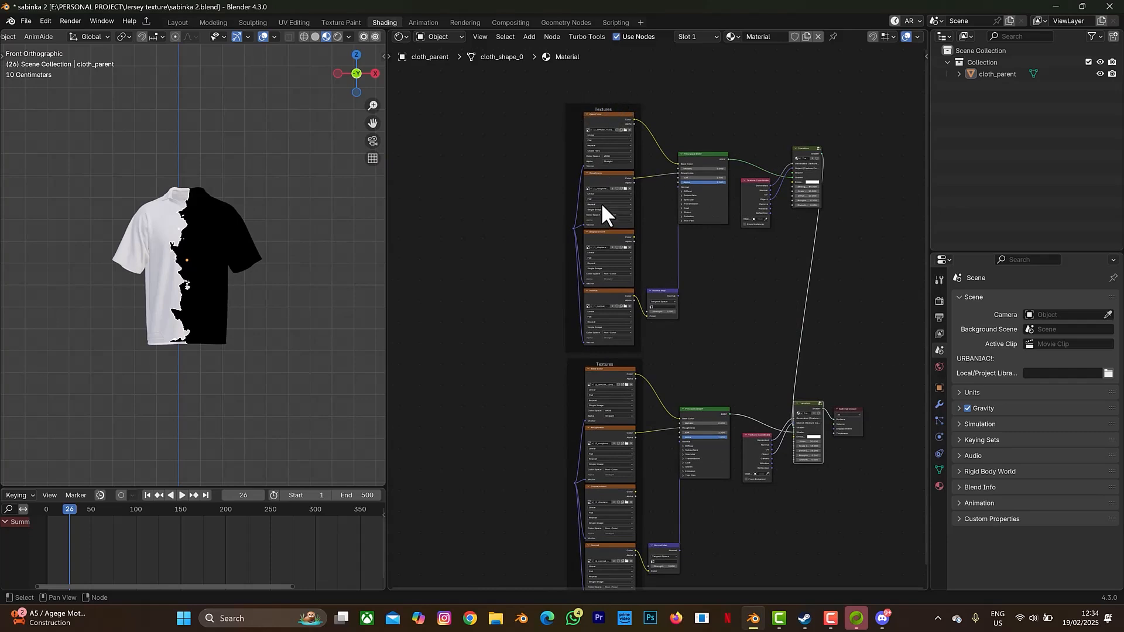
# - Set the Base Color image source to Single Image and move the upper Textures frame left
pyautogui.click(605, 151)
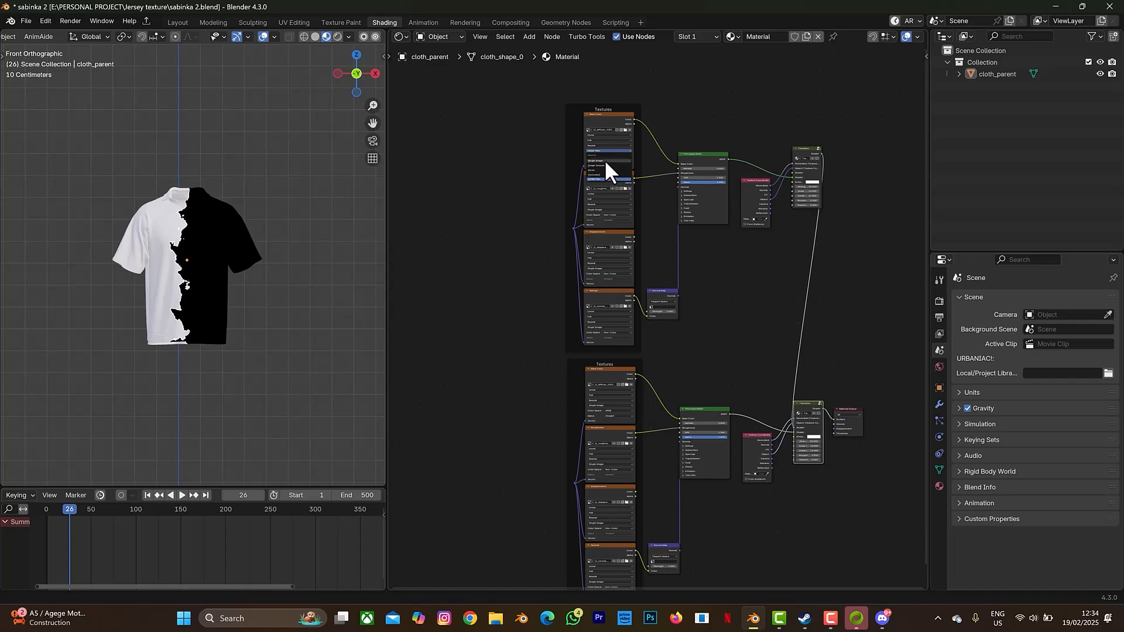
pyautogui.click(605, 161)
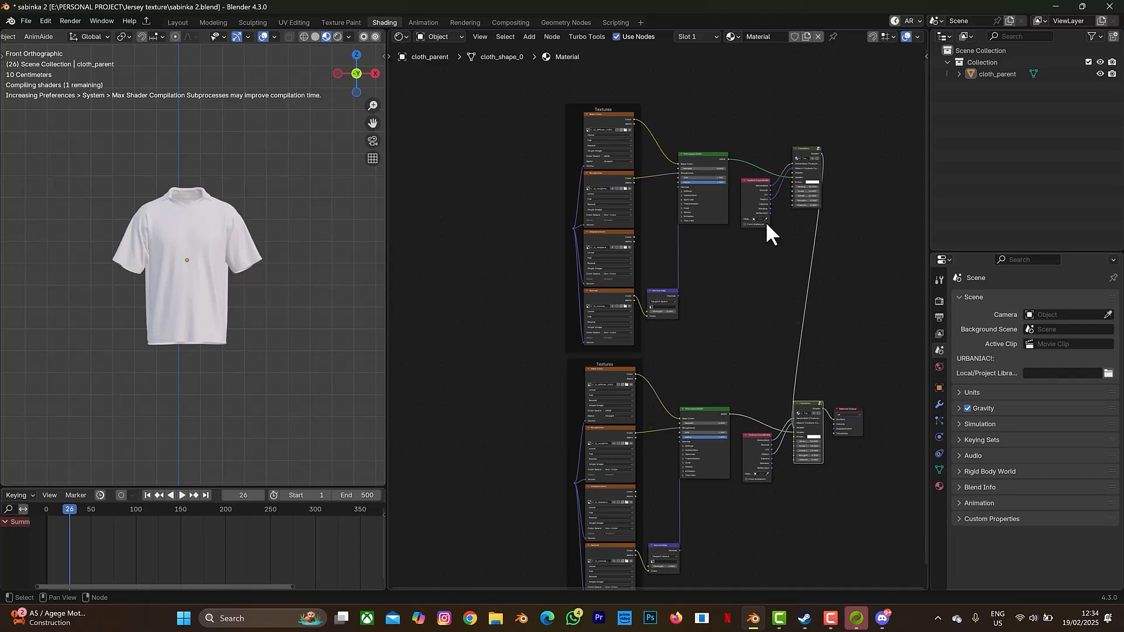
pyautogui.moveTo(590, 110); pyautogui.dragTo(531, 84)
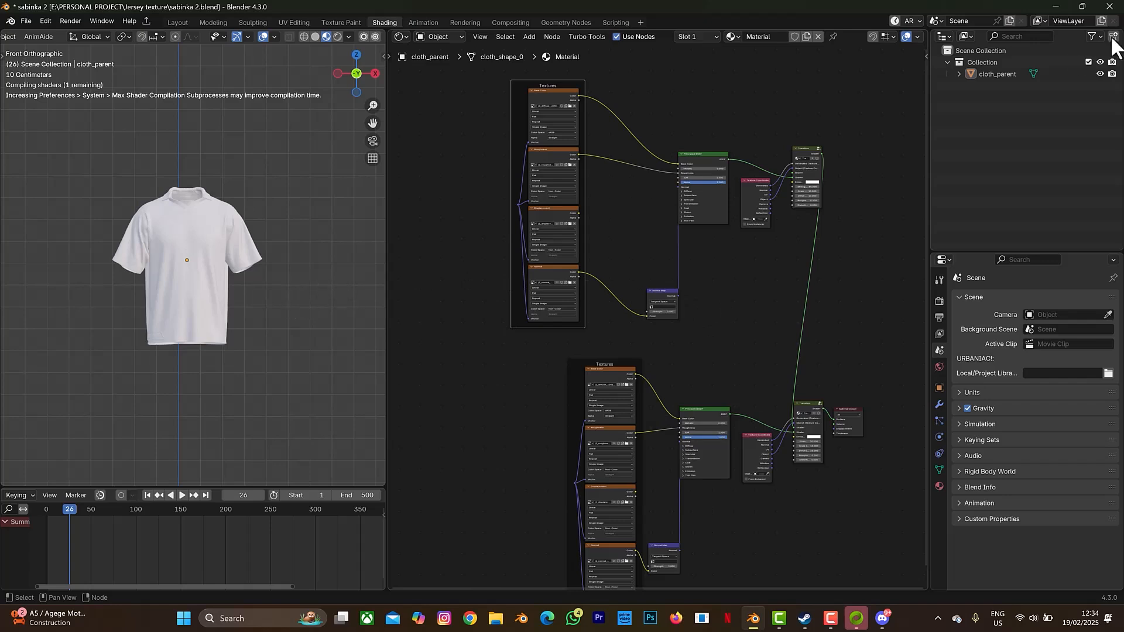
# - Create a new collection in the Outliner named 'transition control', then reselect the cloth_parent jersey
pyautogui.rightClick(1022, 116)
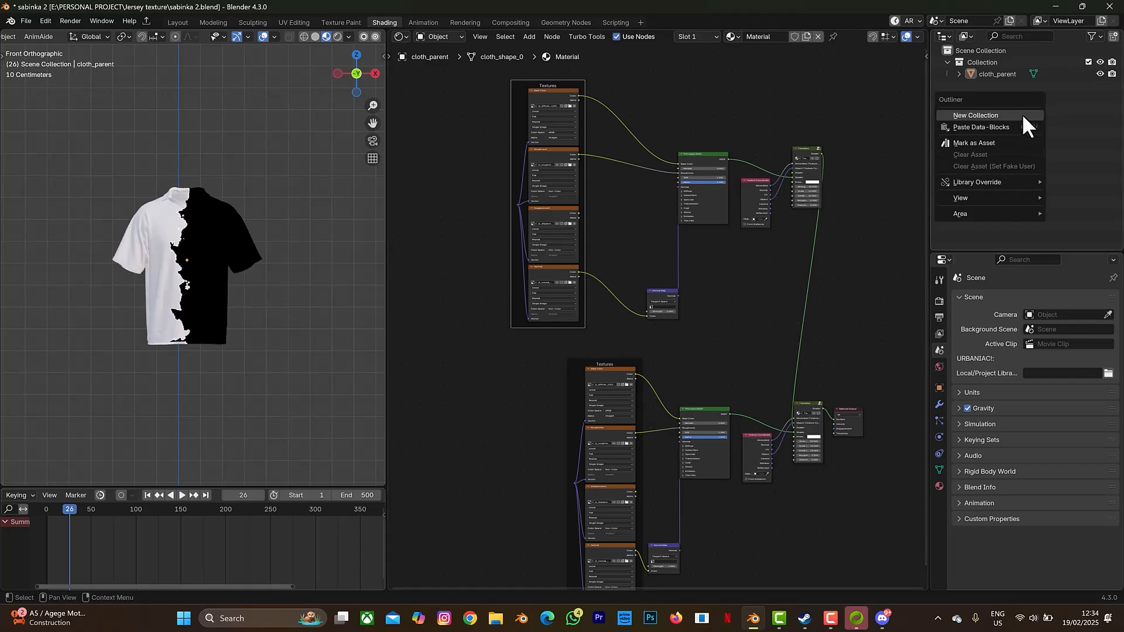
pyautogui.click(1023, 115)
pyautogui.click(999, 87)
pyautogui.doubleClick(997, 86)
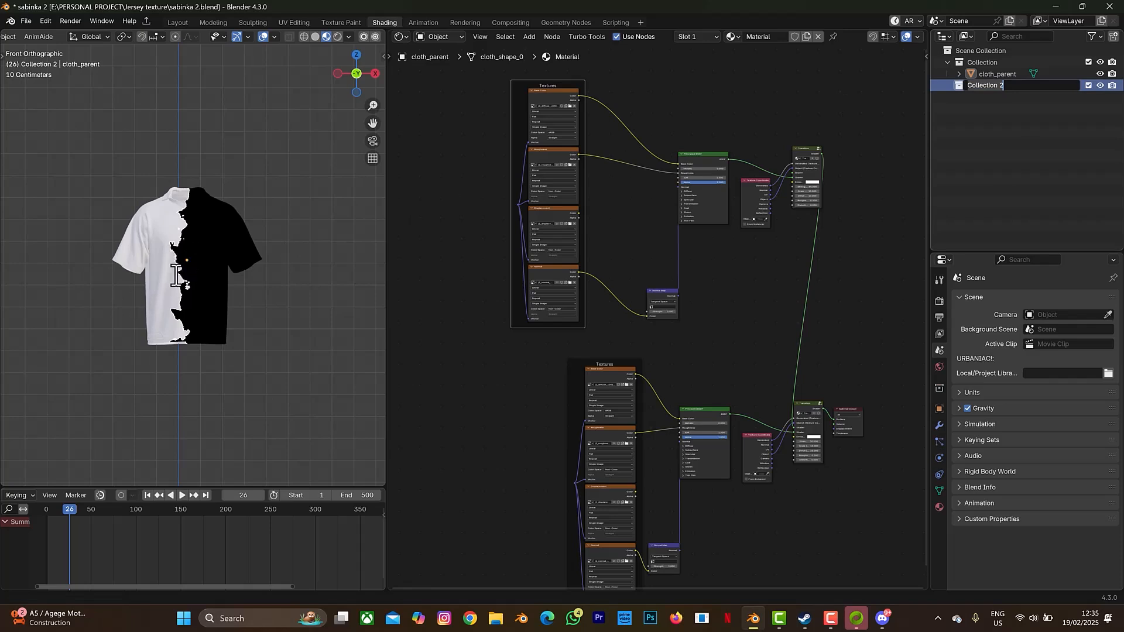
pyautogui.write('transito')
pyautogui.write('n')
pyautogui.press('BackSpace')
pyautogui.press('BackSpace')
pyautogui.write('ion control')
pyautogui.press('Return')
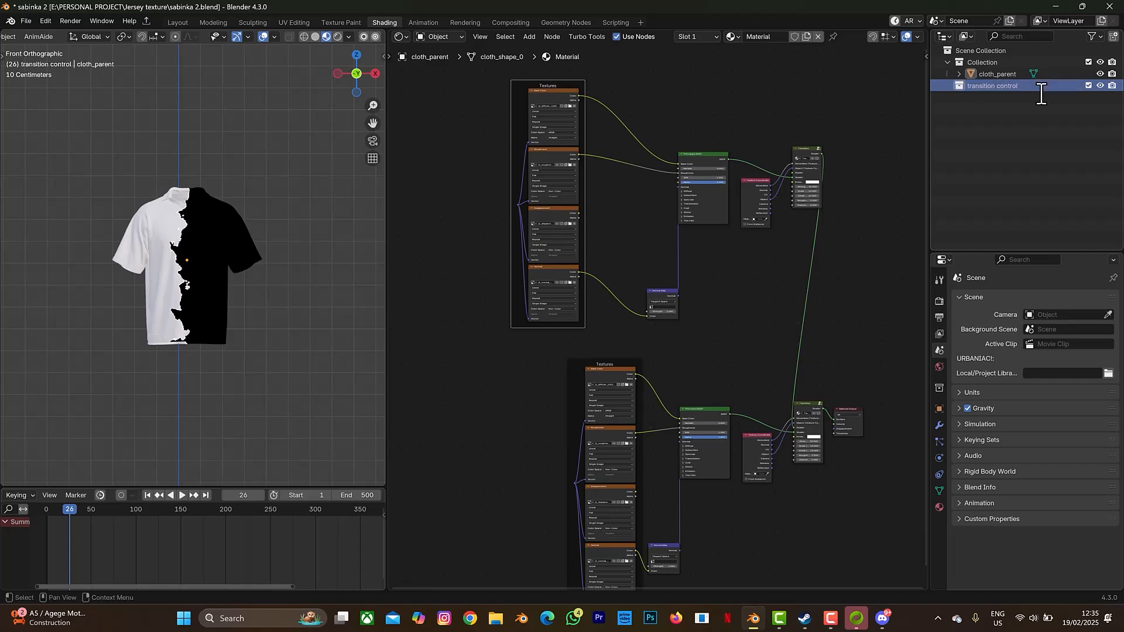
pyautogui.click(195, 300)
pyautogui.hotkey('shift', 'a')
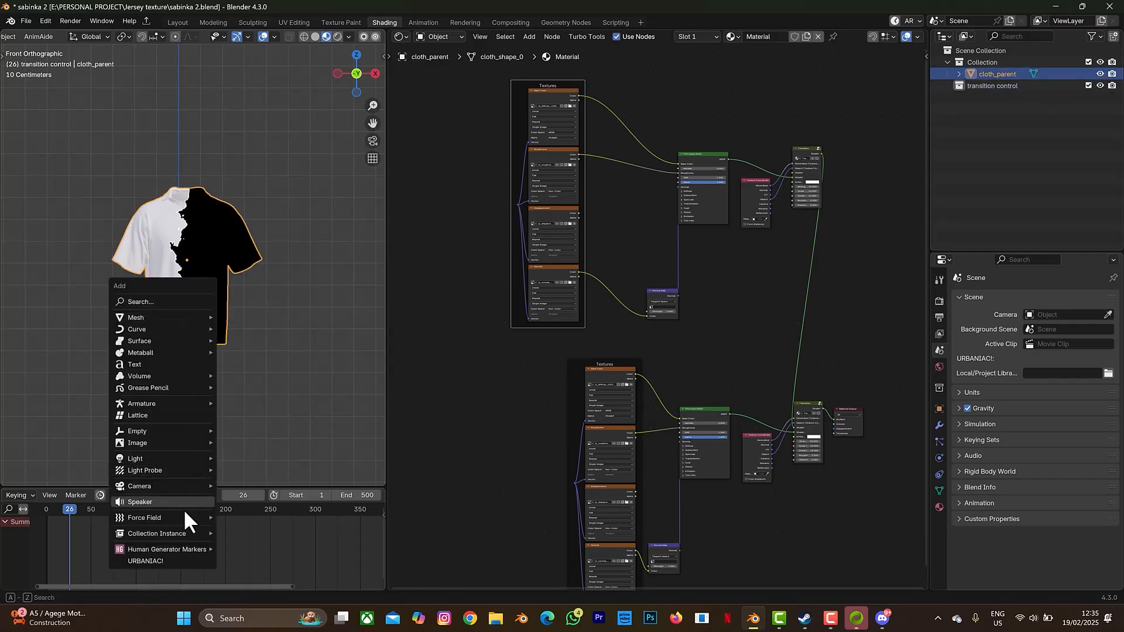
# - Add a plain axes empty, shrink it, and move it up and sideways beside the shirt
pyautogui.moveTo(184, 431)
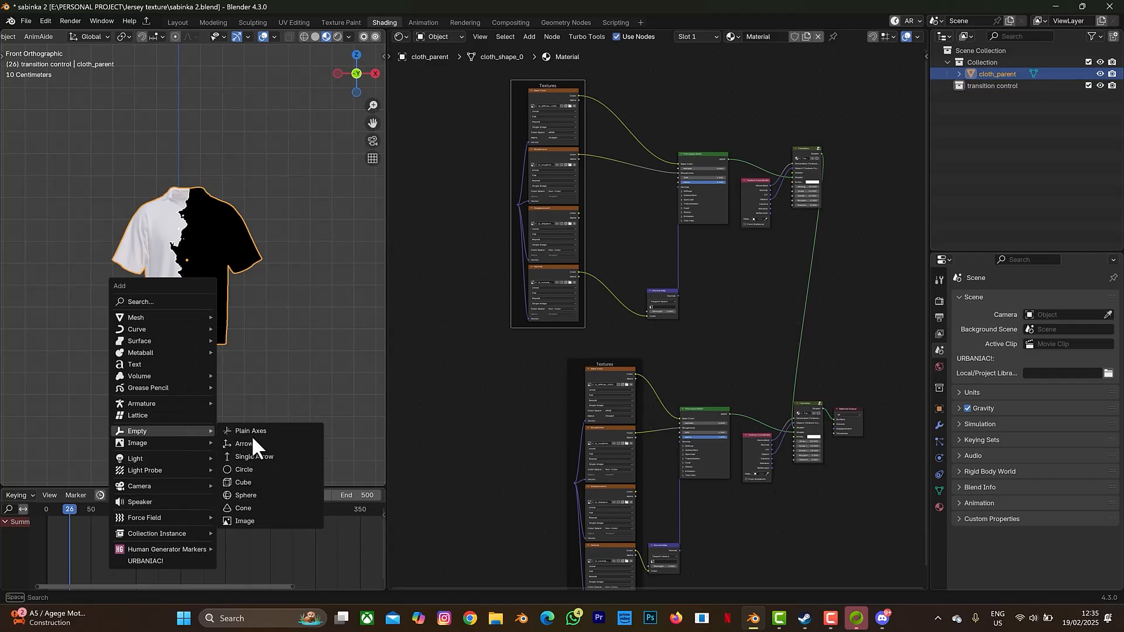
pyautogui.click(257, 432)
pyautogui.scroll(-3, 266, 433)
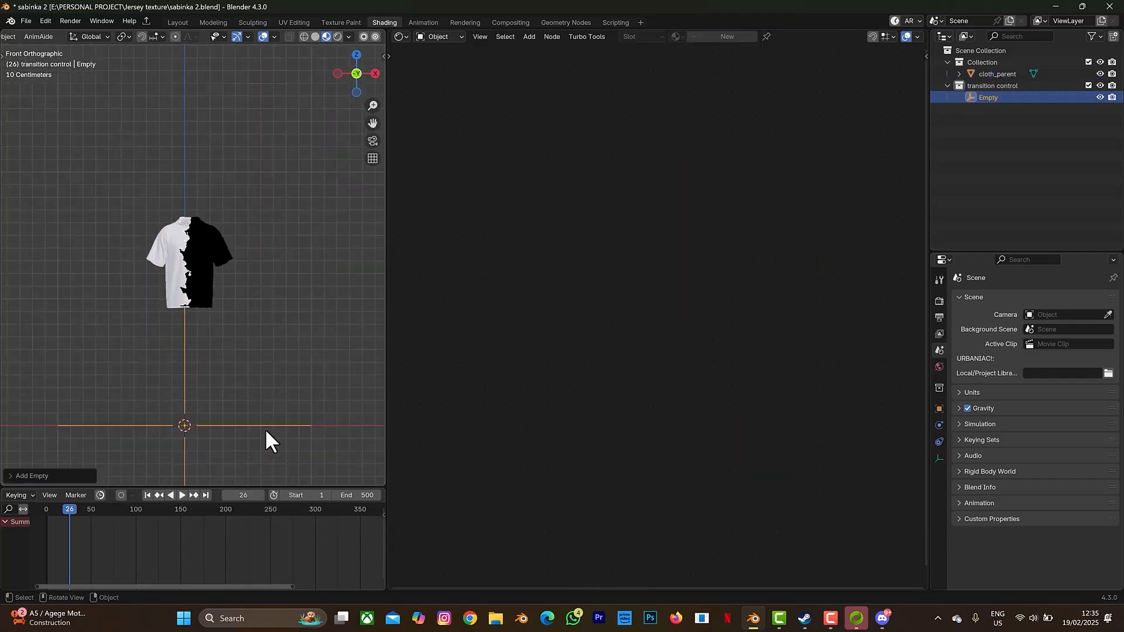
pyautogui.press('s')
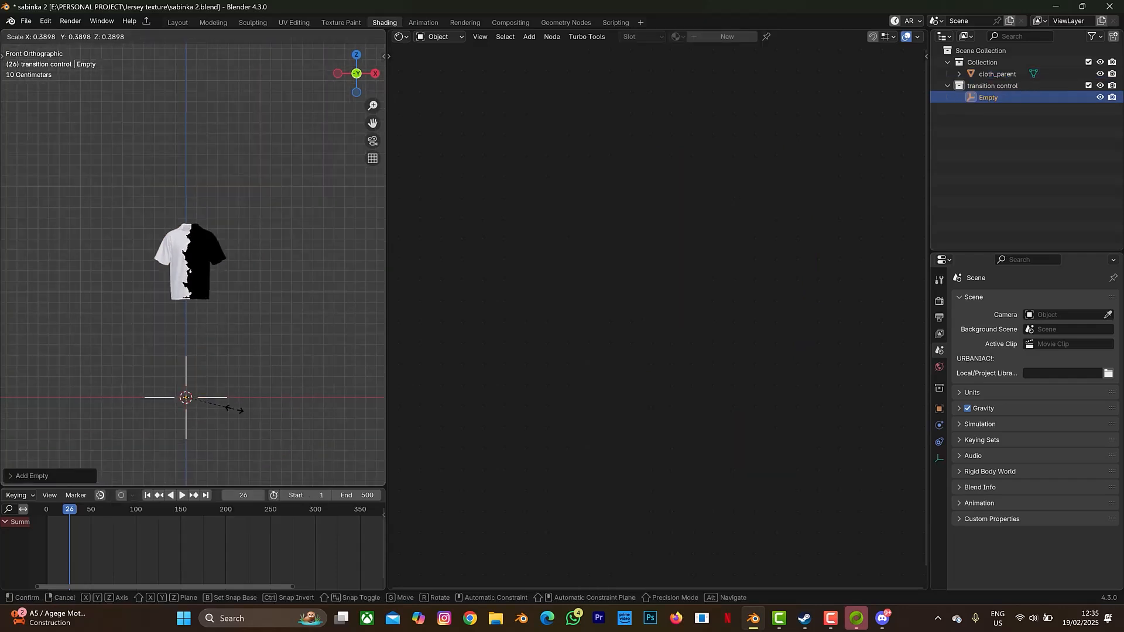
pyautogui.click(228, 409)
pyautogui.press('g')
pyautogui.press('z')
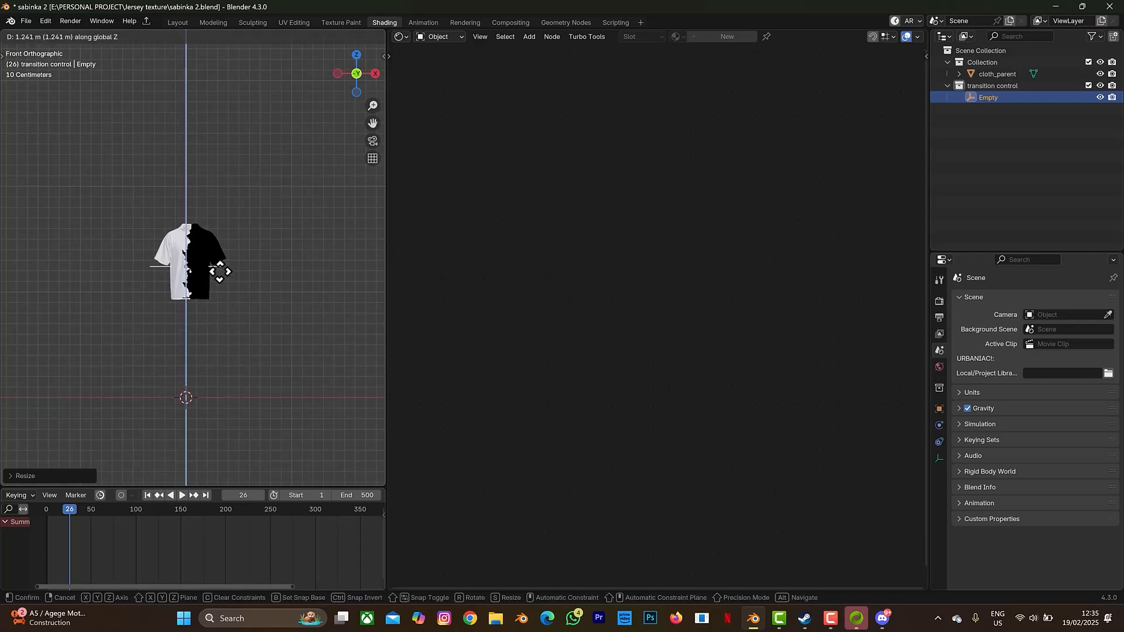
pyautogui.click(219, 270)
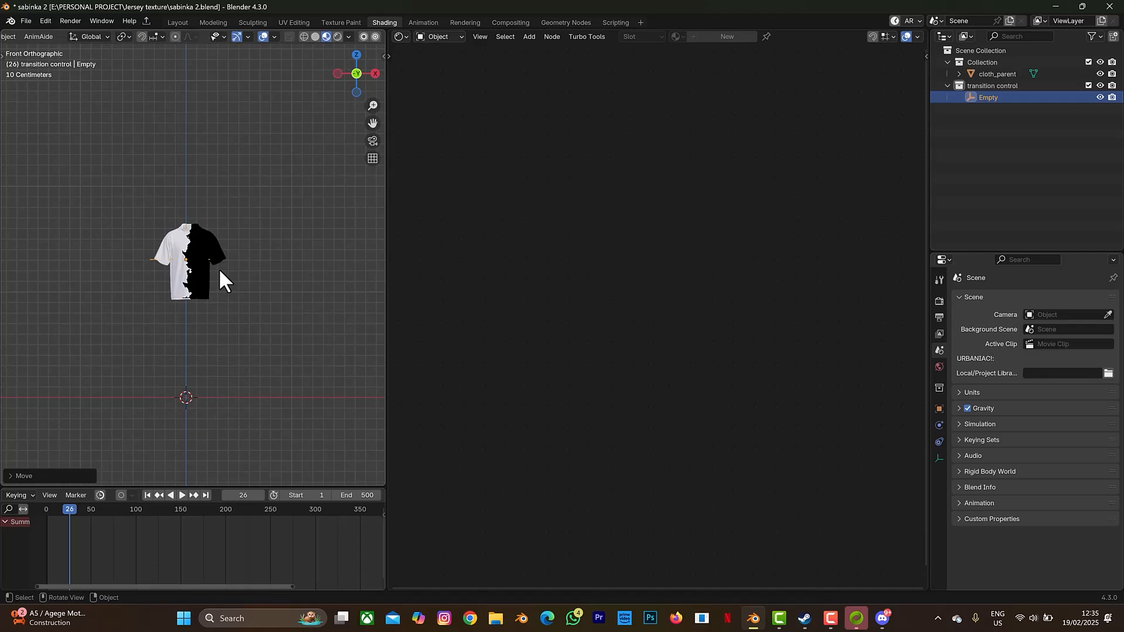
pyautogui.press('g')
pyautogui.press('x')
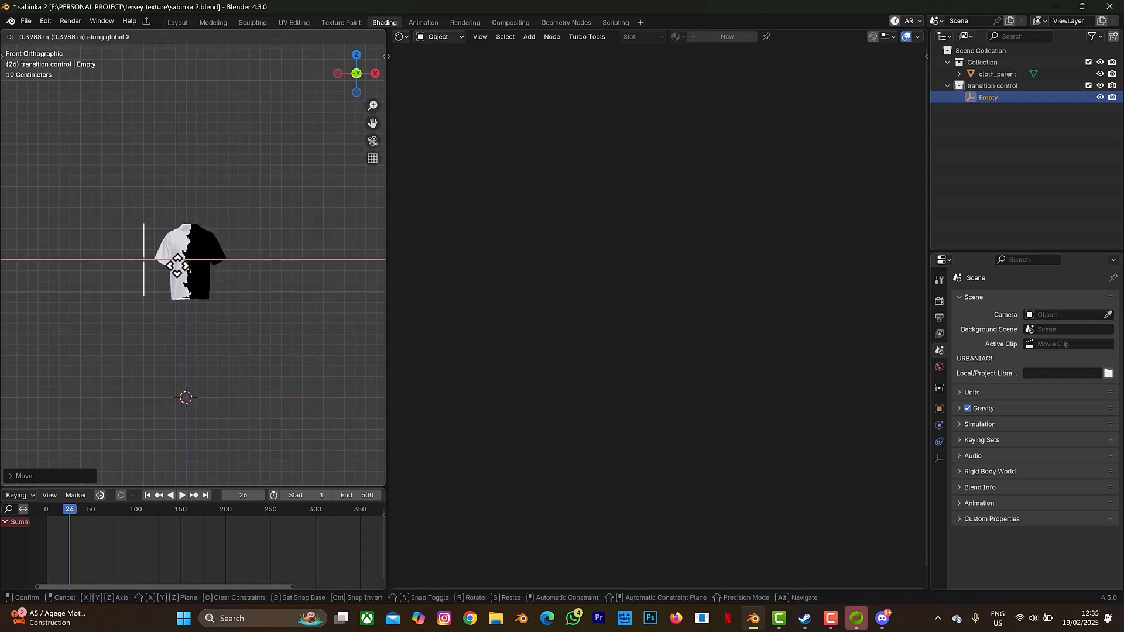
pyautogui.click(294, 257)
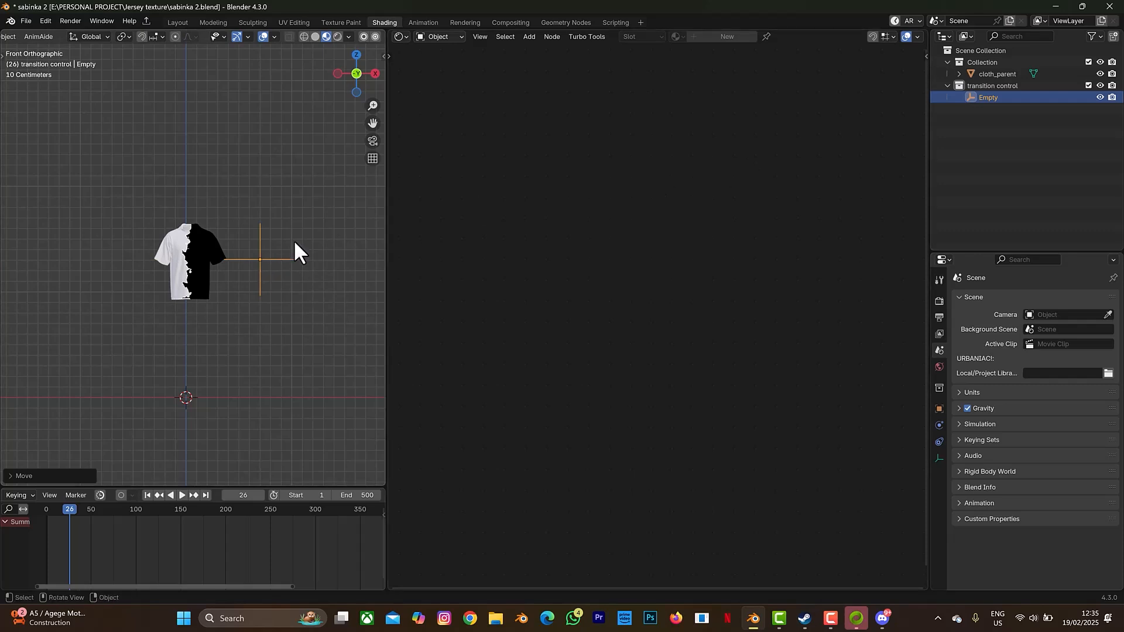
# - Duplicate the empty into Empty.001 and Empty.002, then select the shirt to show its nodes
pyautogui.press('shift')
pyautogui.hotkey('shift', 'd')
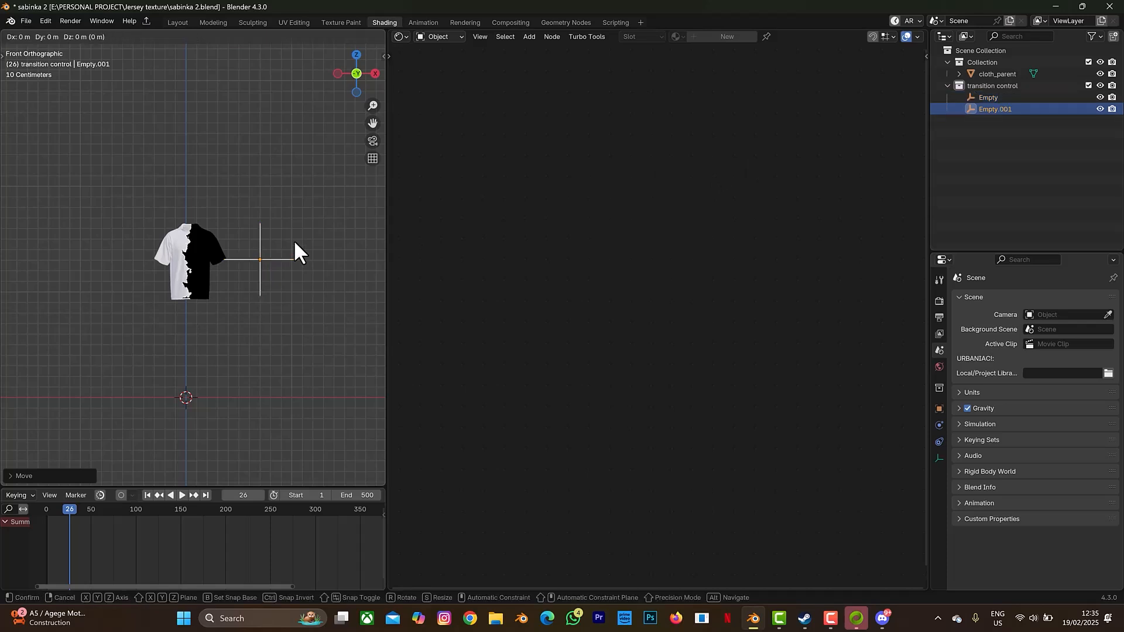
pyautogui.press('Escape')
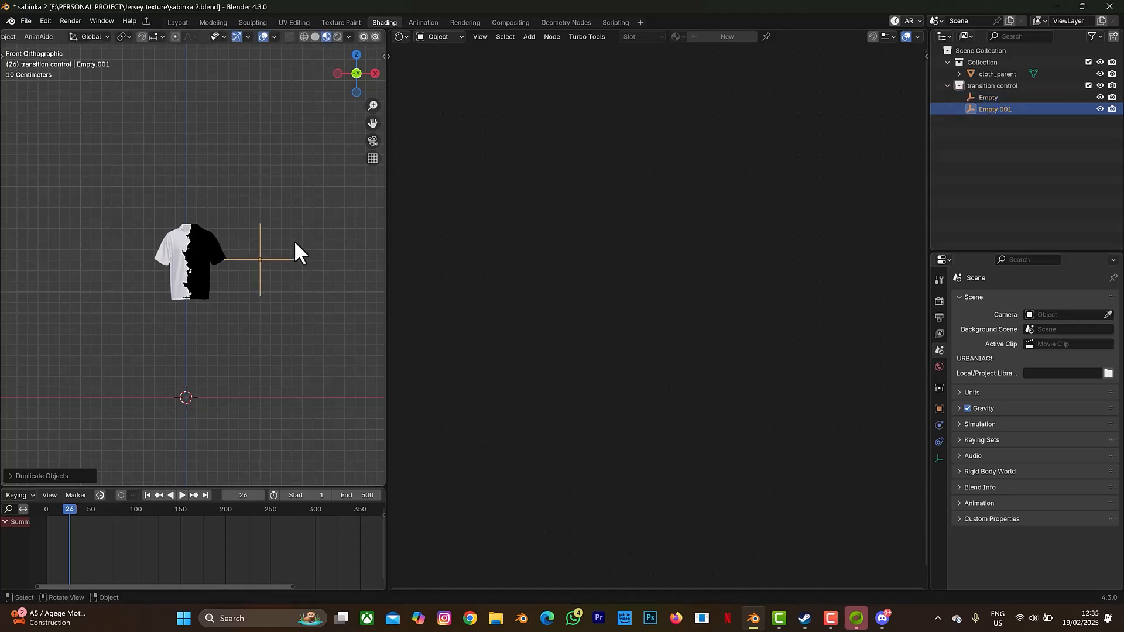
pyautogui.press('d')
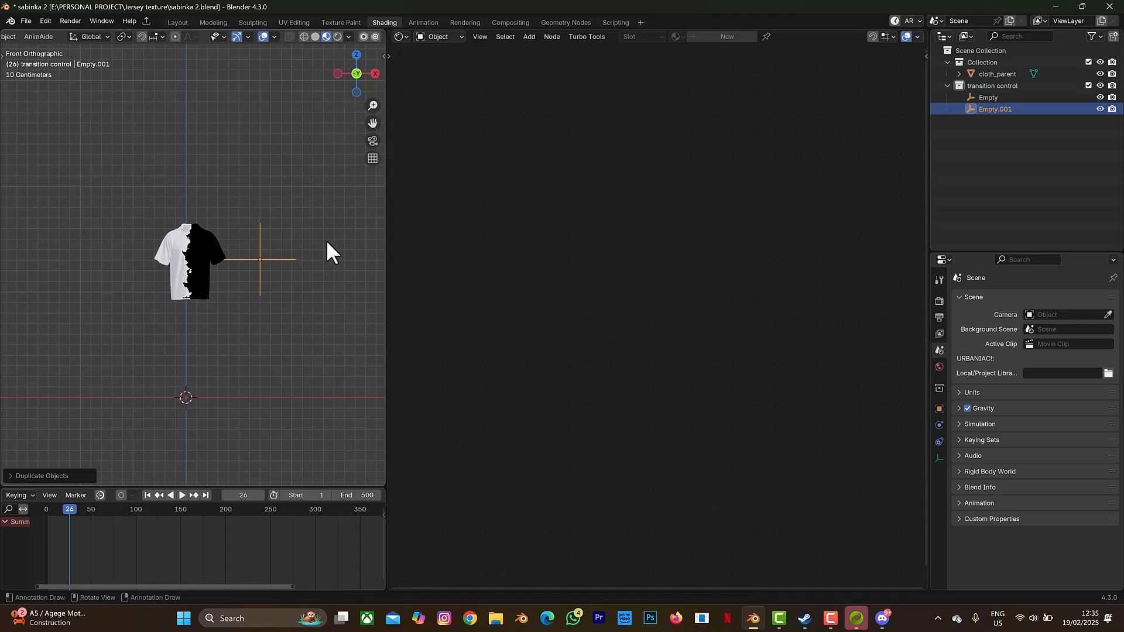
pyautogui.click(325, 240)
pyautogui.click(280, 259)
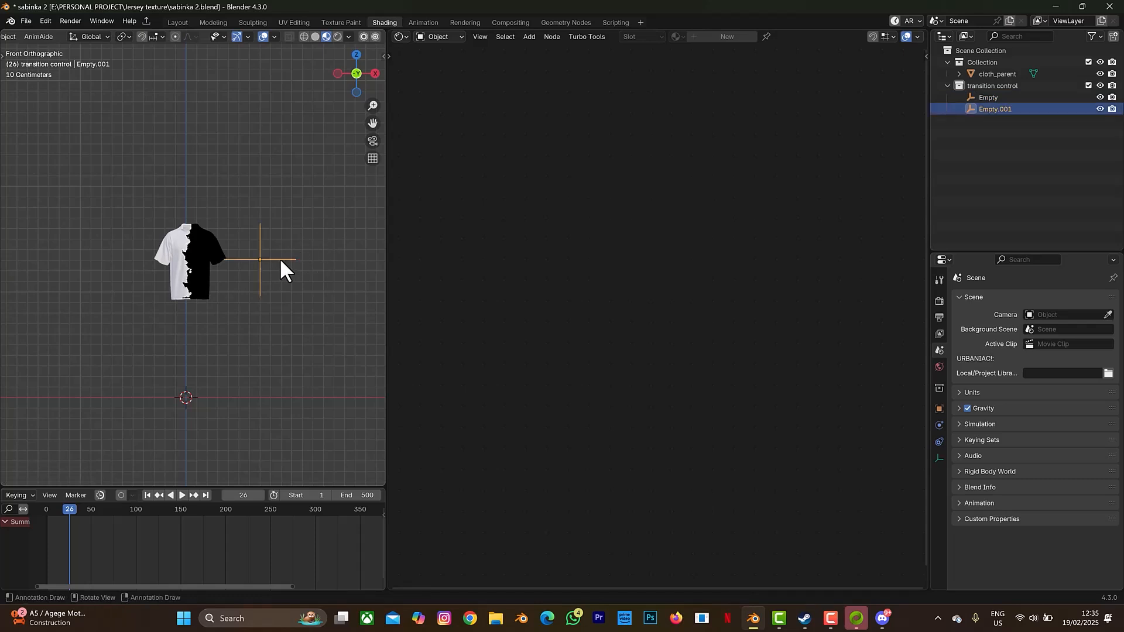
pyautogui.hotkey('shift', 'd')
pyautogui.click(280, 258)
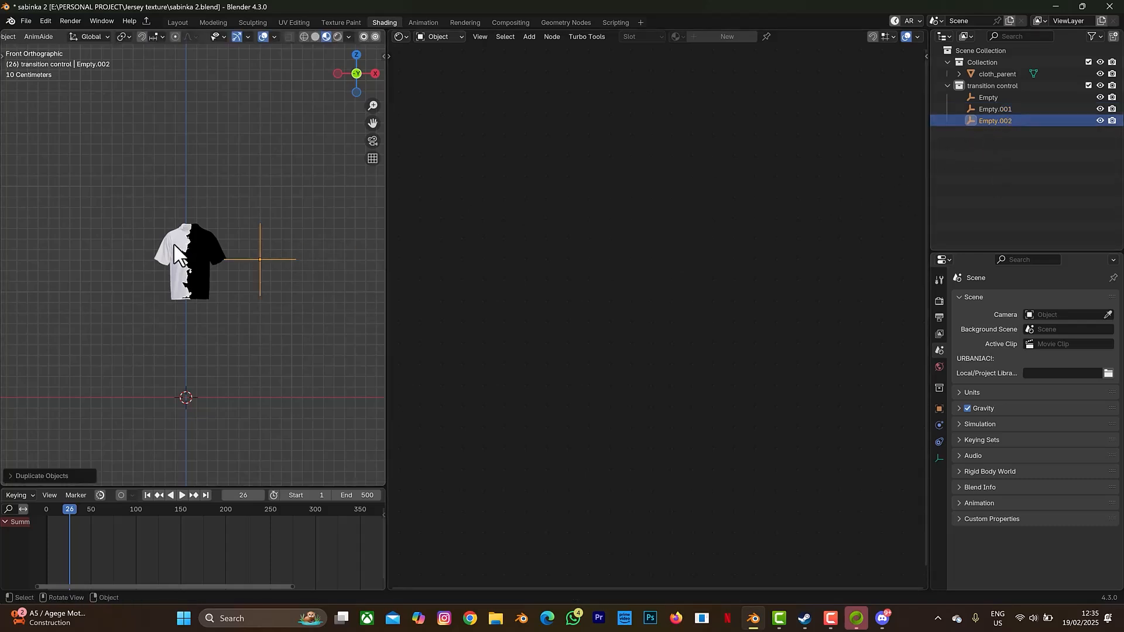
pyautogui.click(182, 258)
pyautogui.moveTo(800, 473); pyautogui.dragTo(754, 398, button='middle')
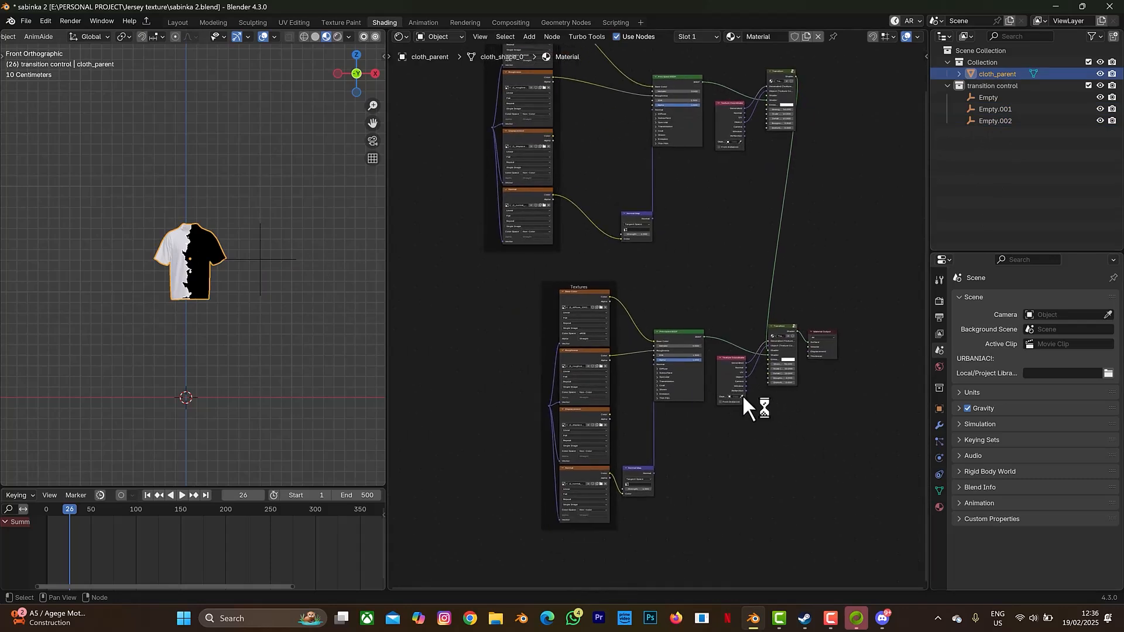
# - Set the Object field of both Texture Coordinate nodes to a control empty
pyautogui.press('Escape')
pyautogui.click(736, 397)
pyautogui.click(741, 410)
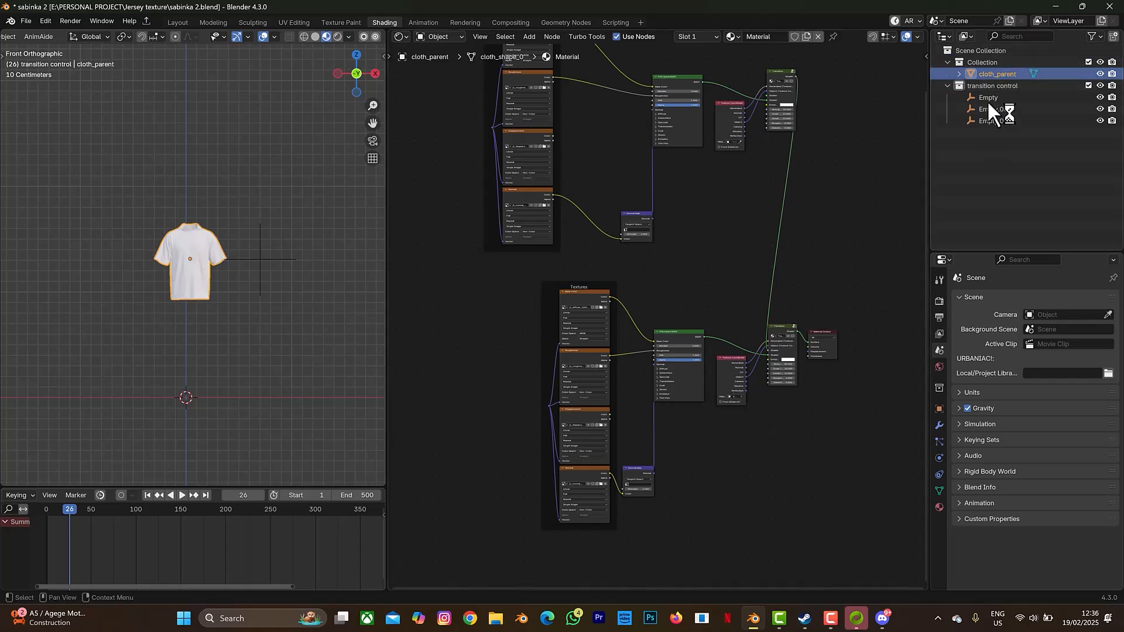
pyautogui.click(740, 141)
pyautogui.press('Escape')
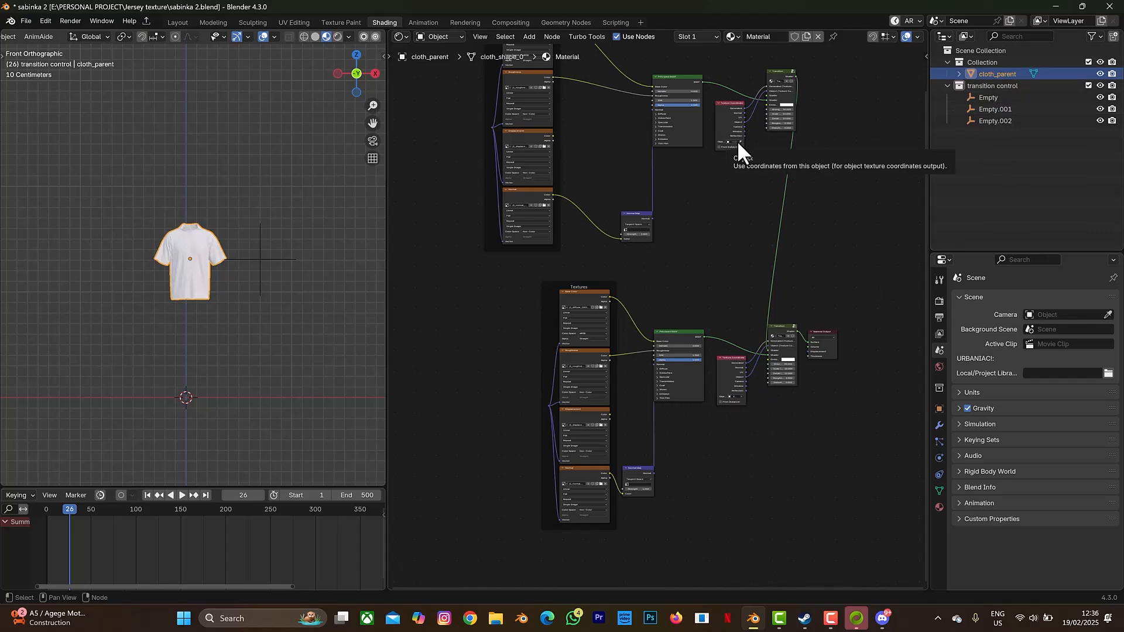
pyautogui.click(736, 142)
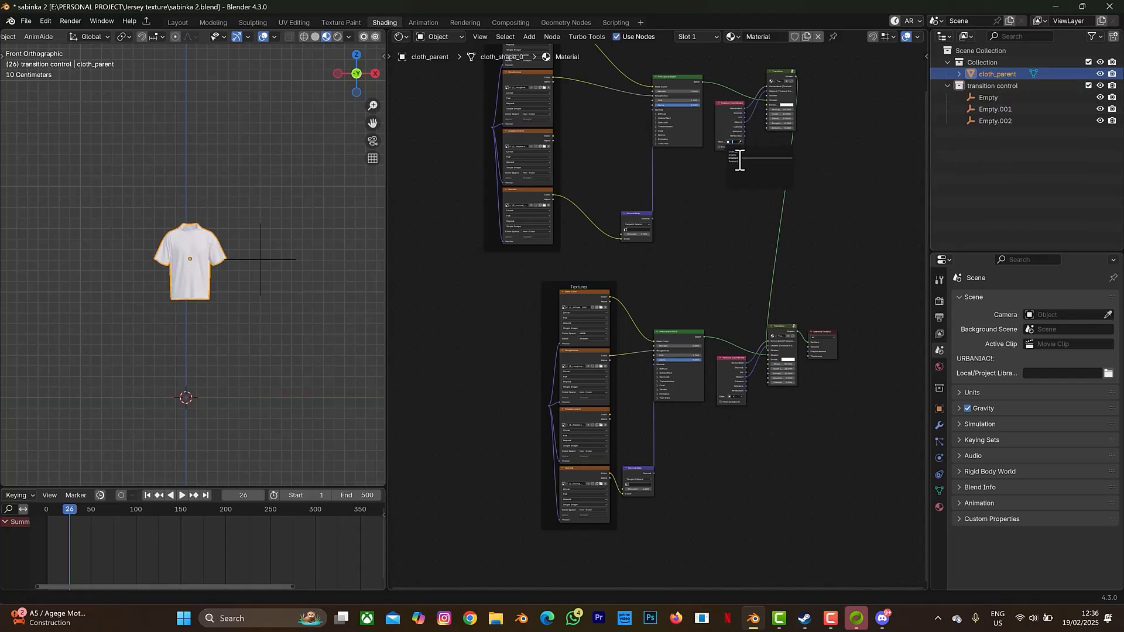
pyautogui.click(738, 159)
# - Box-select the whole upper texture-and-shader node group
pyautogui.moveTo(737, 157); pyautogui.dragTo(904, 256, button='middle')
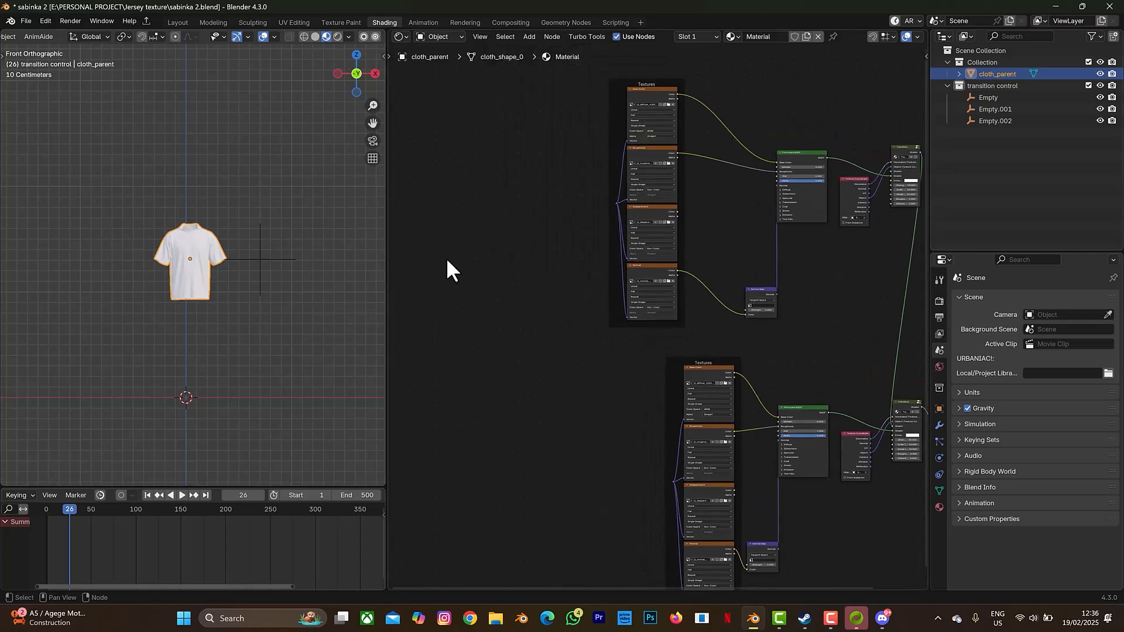
pyautogui.scroll(-2, 539, 319)
pyautogui.press('b')
pyautogui.moveTo(551, 87); pyautogui.dragTo(893, 336)
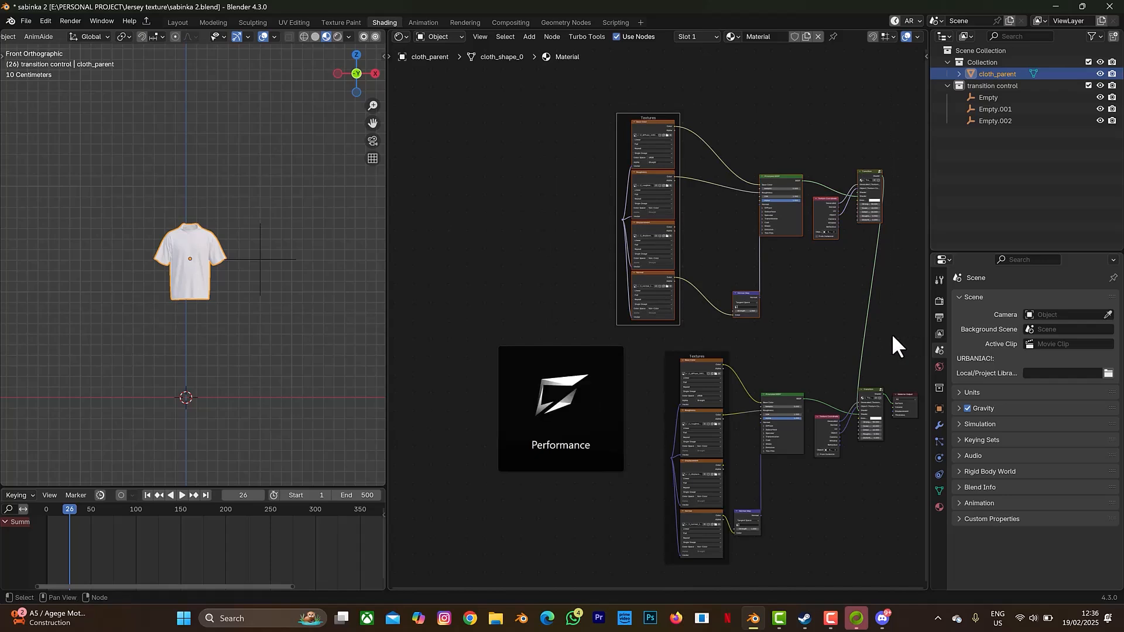
# - Duplicate the upper node group to the left and reroute the Transition input links onto the copy
pyautogui.hotkey('shift', 'd')
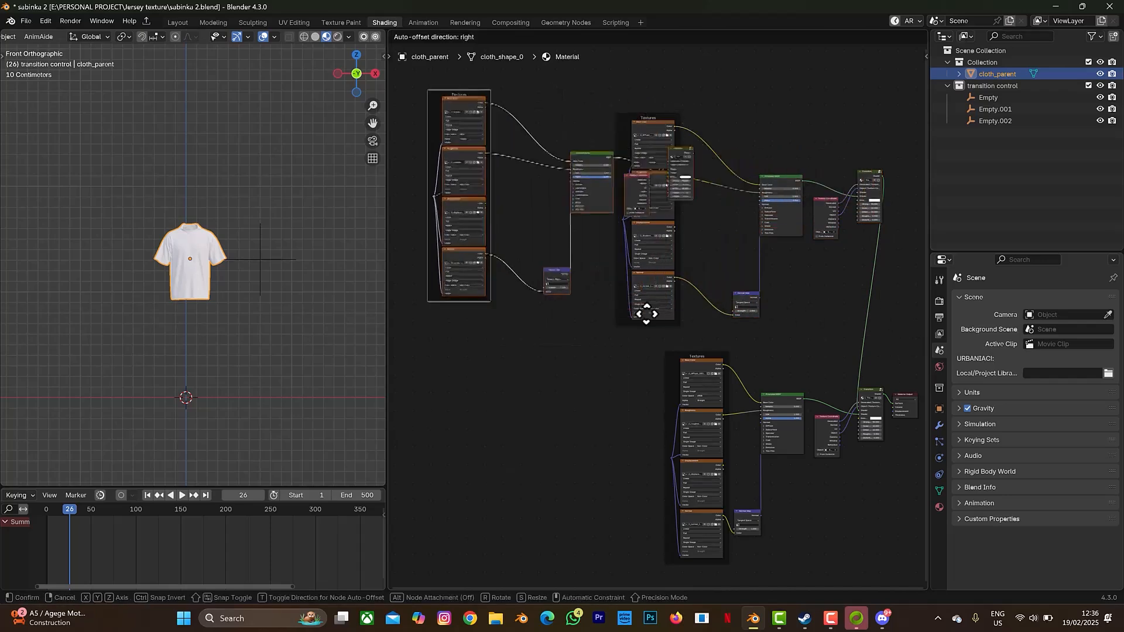
pyautogui.click(583, 319)
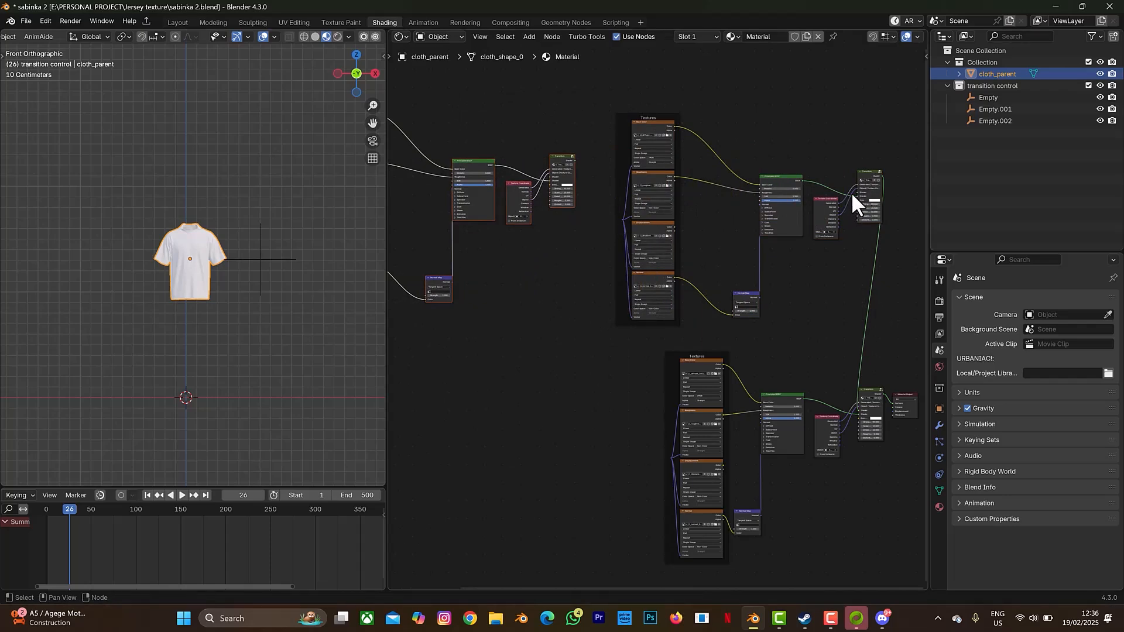
pyautogui.moveTo(856, 191); pyautogui.dragTo(578, 160)
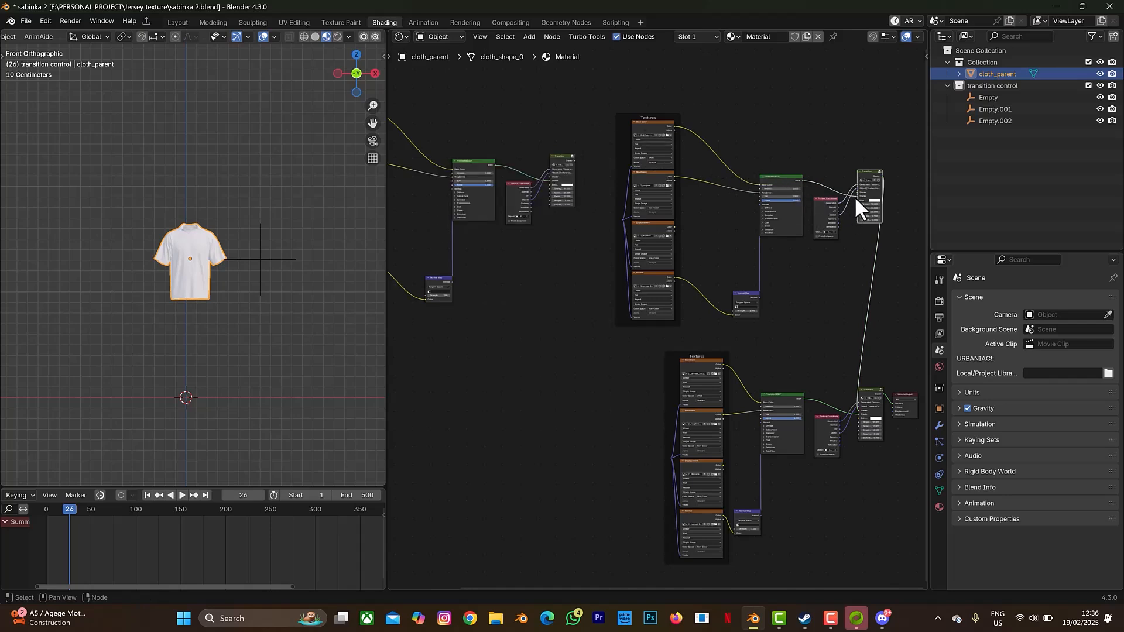
pyautogui.moveTo(856, 188); pyautogui.dragTo(574, 159)
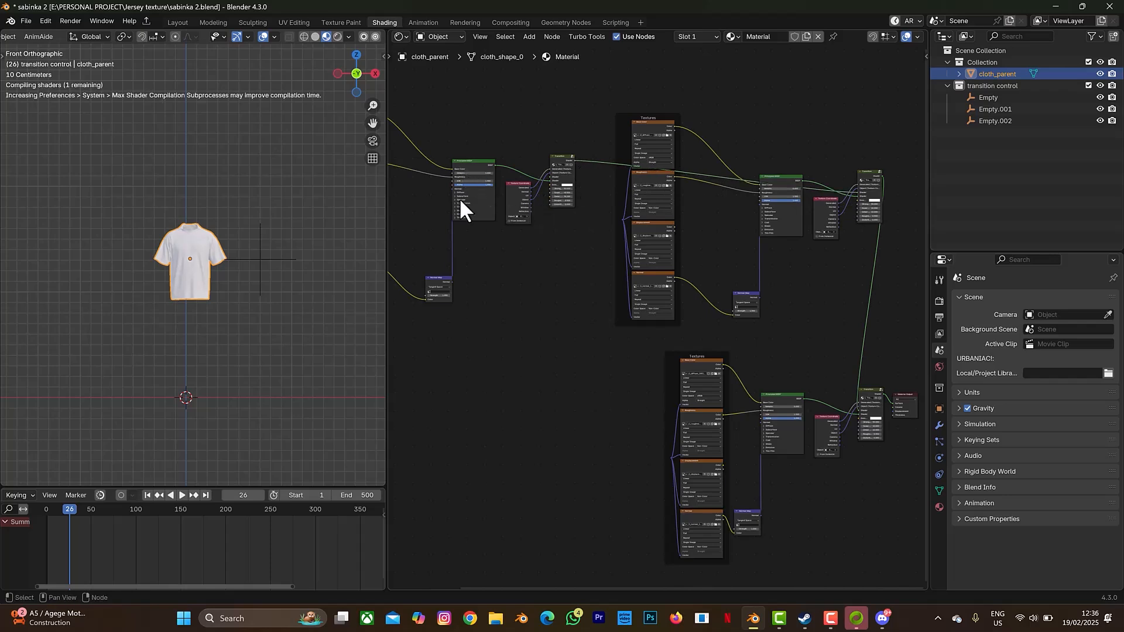
pyautogui.moveTo(480, 246); pyautogui.dragTo(665, 276, button='middle')
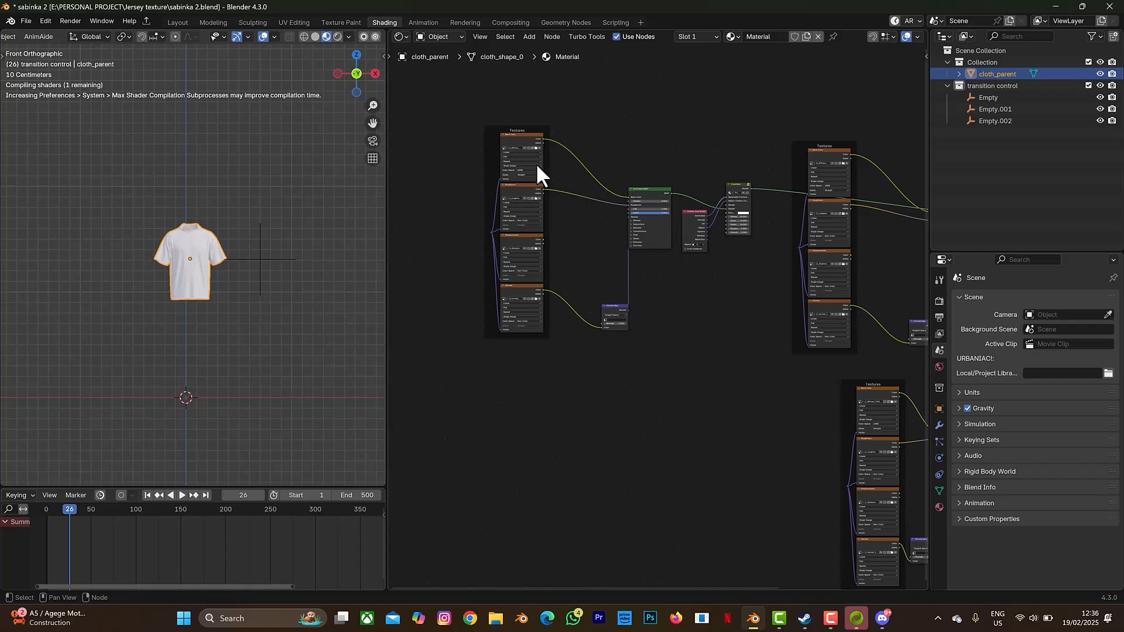
# - Open j3_diffuse_1001.png from Jersey texture folder 3 in the third copy's Base Color image node
pyautogui.click(536, 148)
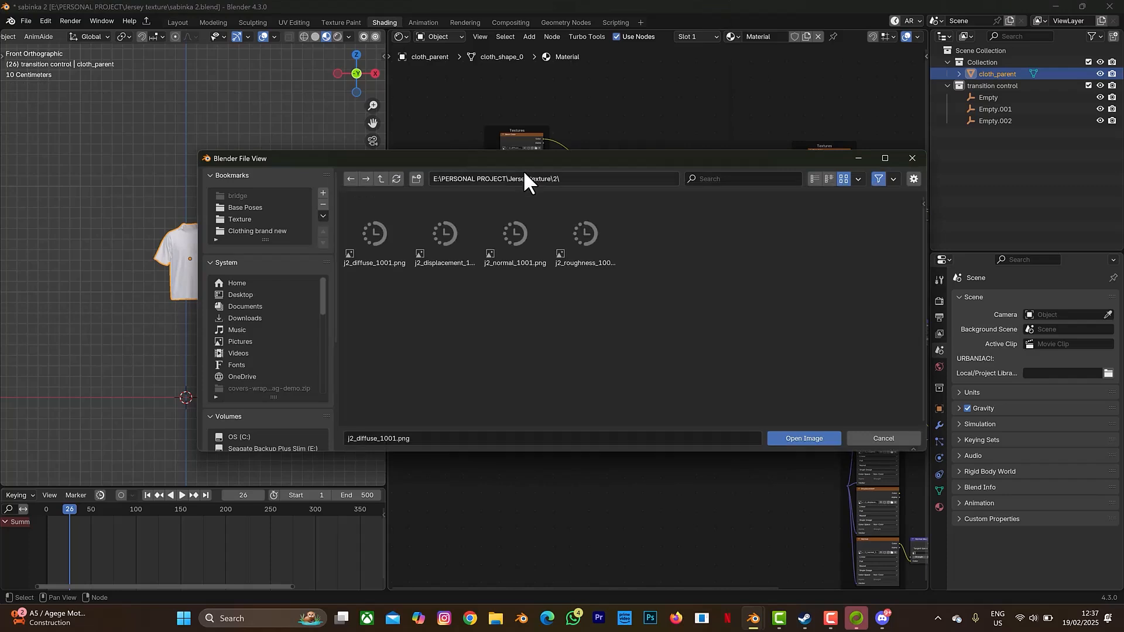
pyautogui.click(381, 178)
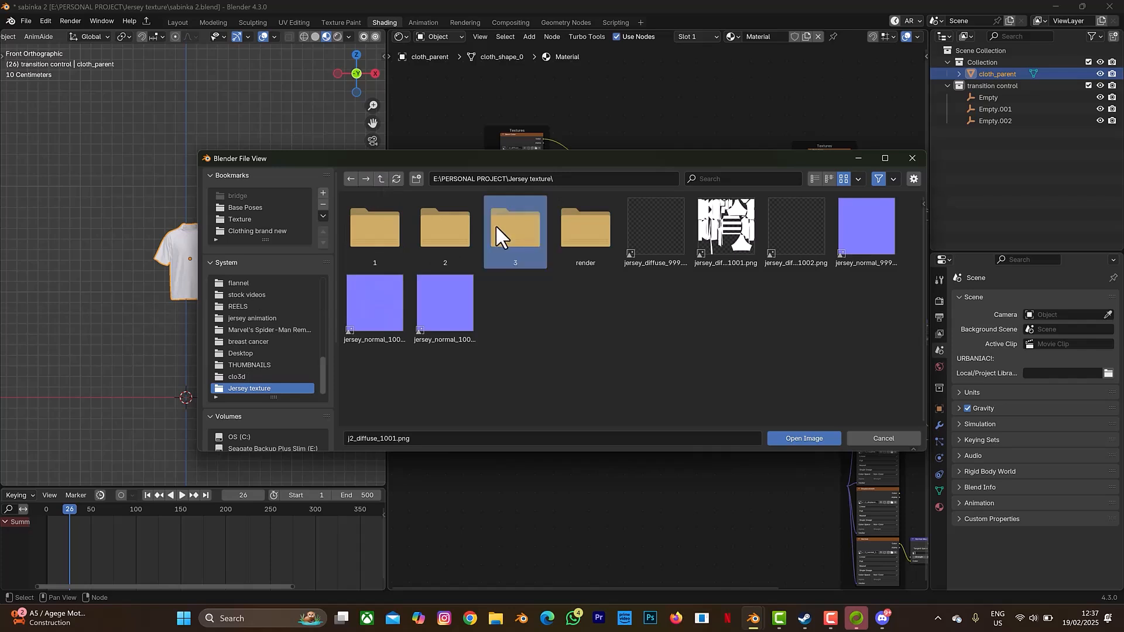
pyautogui.doubleClick(496, 225)
pyautogui.click(388, 234)
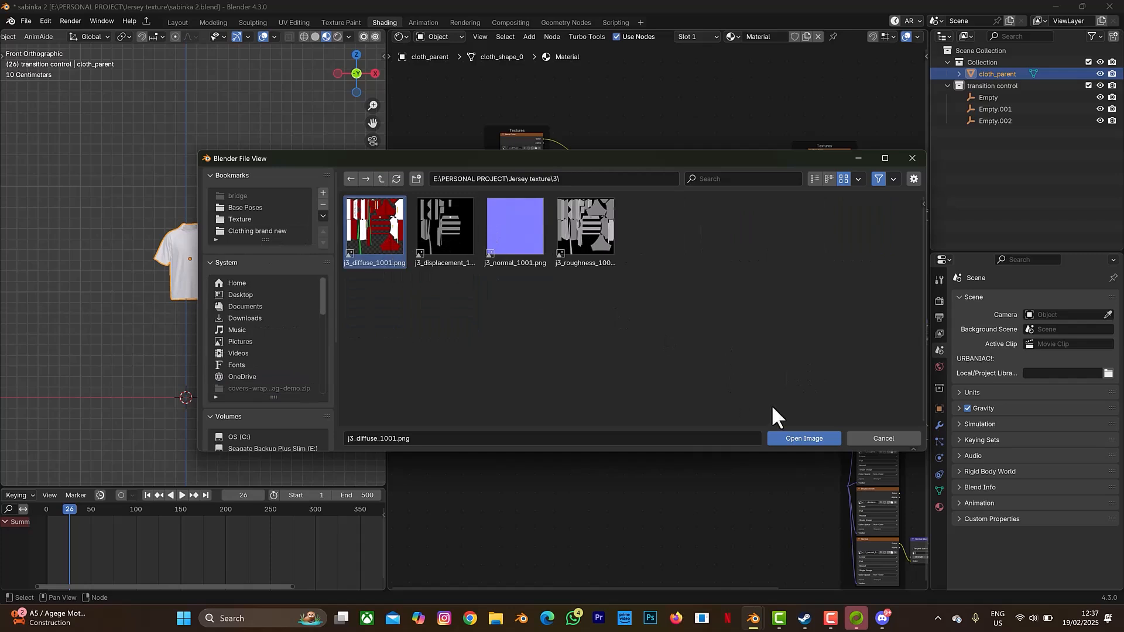
pyautogui.click(796, 438)
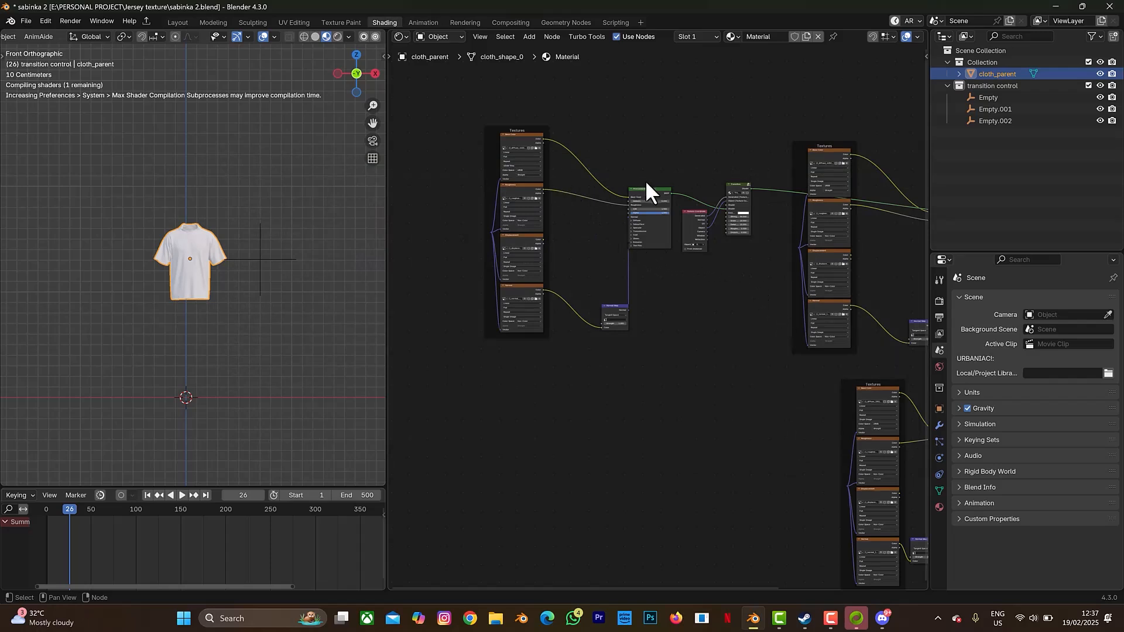
# - Set the copied group's Texture Coordinate node to use an Empty as its Object
pyautogui.click(725, 205)
pyautogui.click(699, 245)
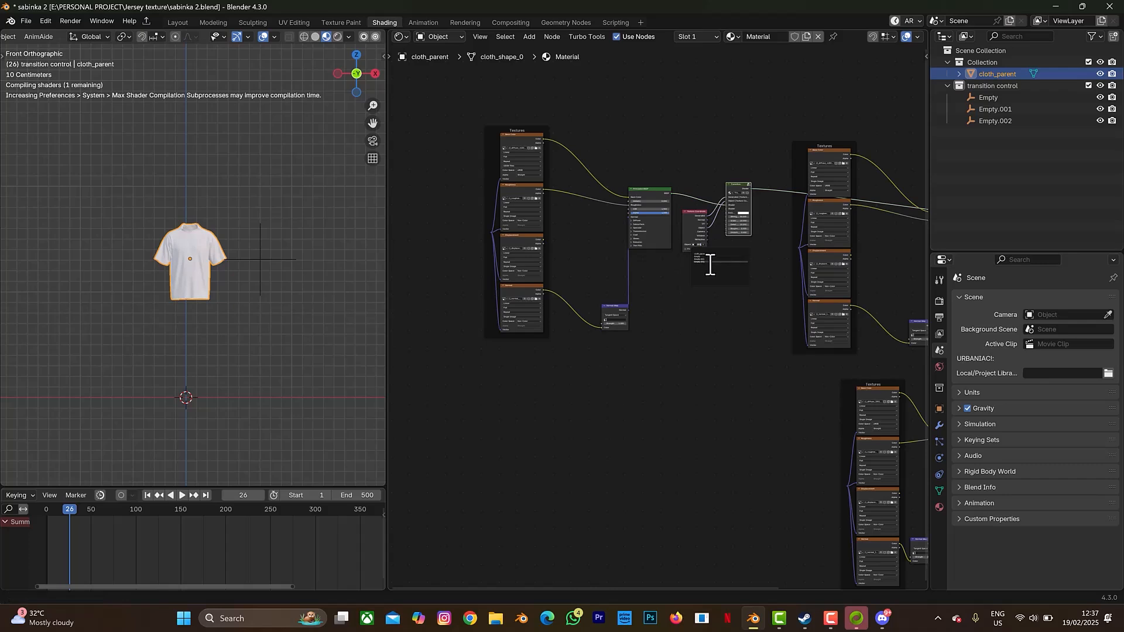
pyautogui.click(711, 264)
pyautogui.click(681, 316)
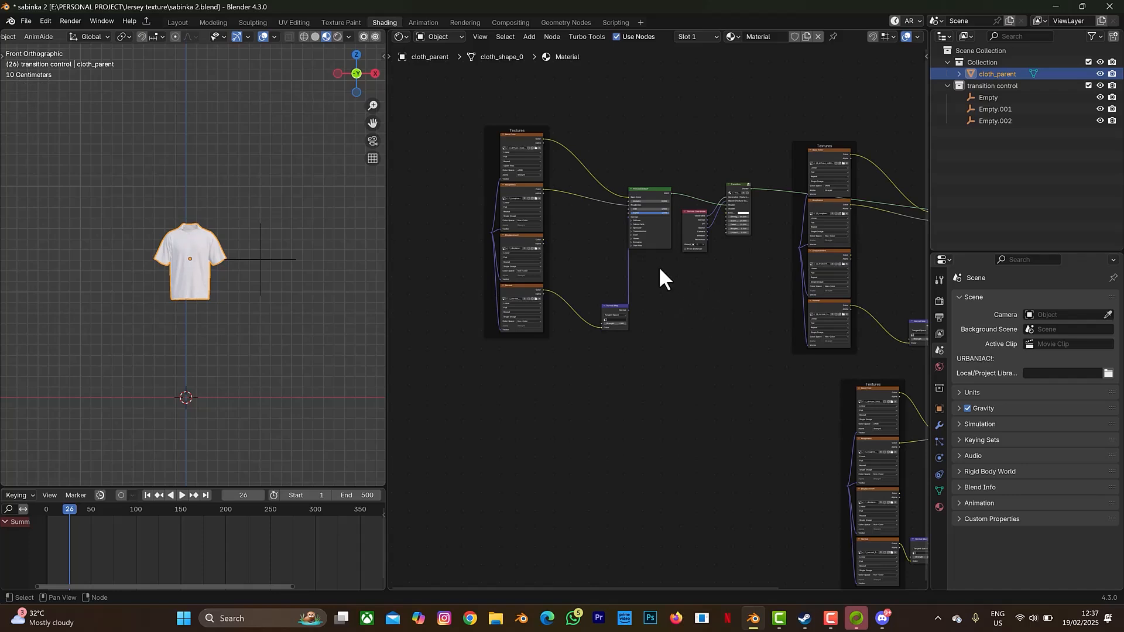
# - Route the Displacement texture's Color output toward the lower Principled BSDF group
pyautogui.moveTo(704, 313); pyautogui.dragTo(635, 231, button='middle')
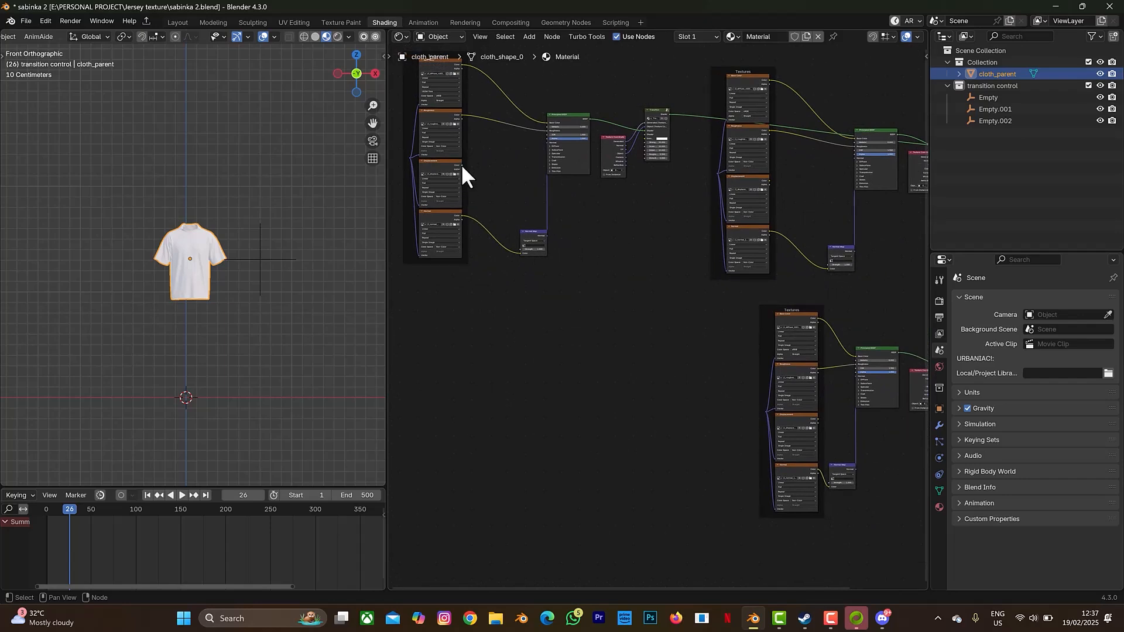
pyautogui.moveTo(462, 166); pyautogui.dragTo(708, 367)
pyautogui.moveTo(391, 264); pyautogui.dragTo(175, 253)
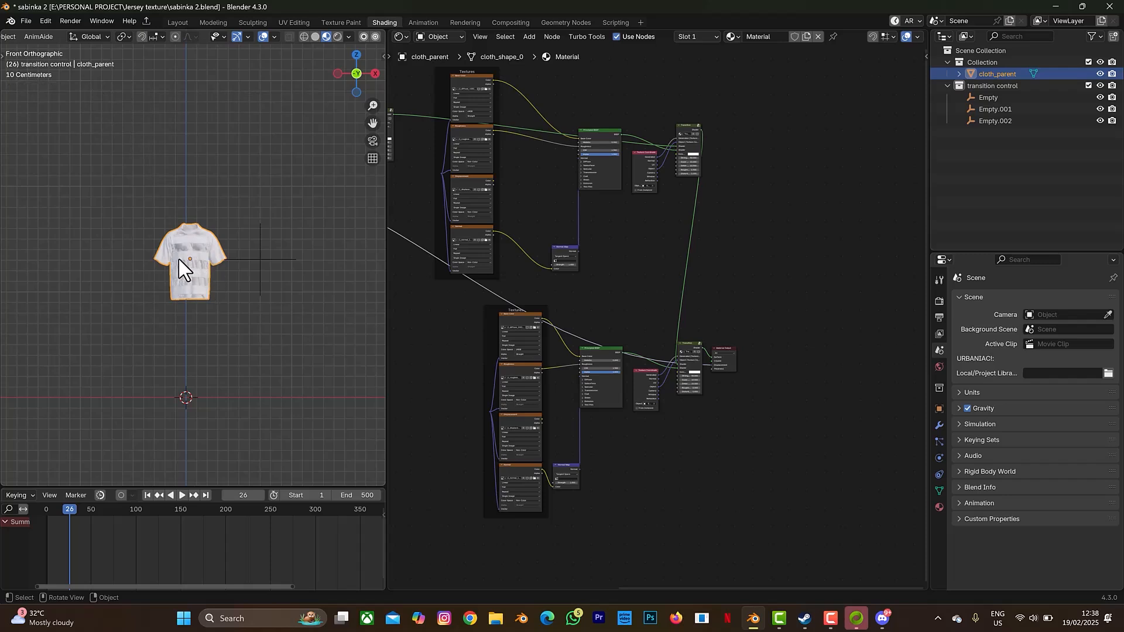
pyautogui.scroll(2, 183, 268)
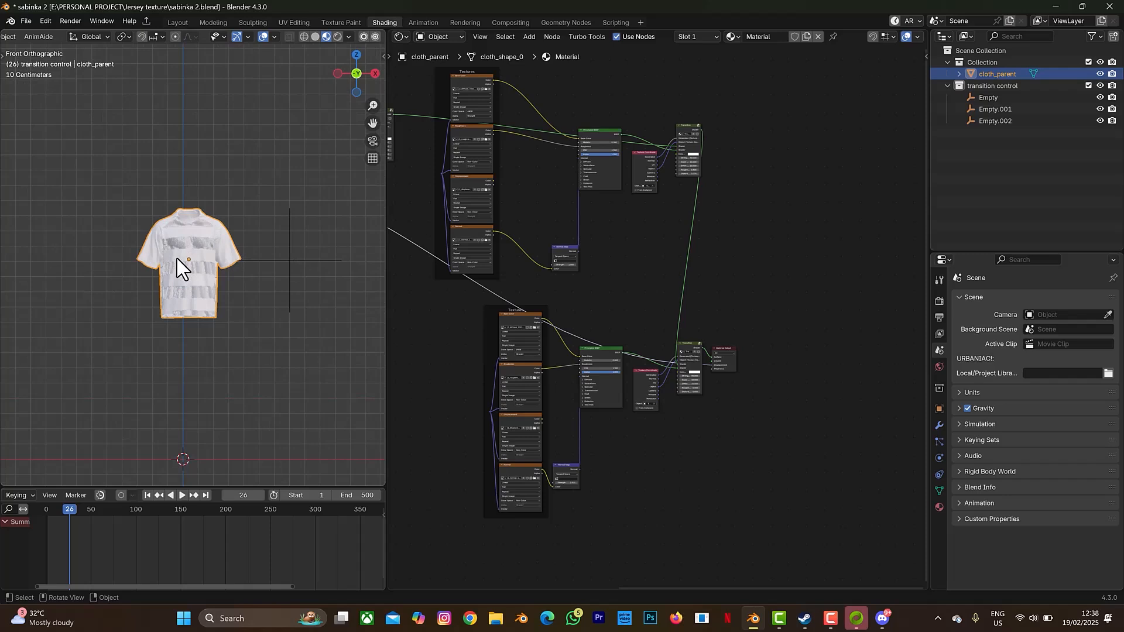
pyautogui.scroll(4, 201, 259)
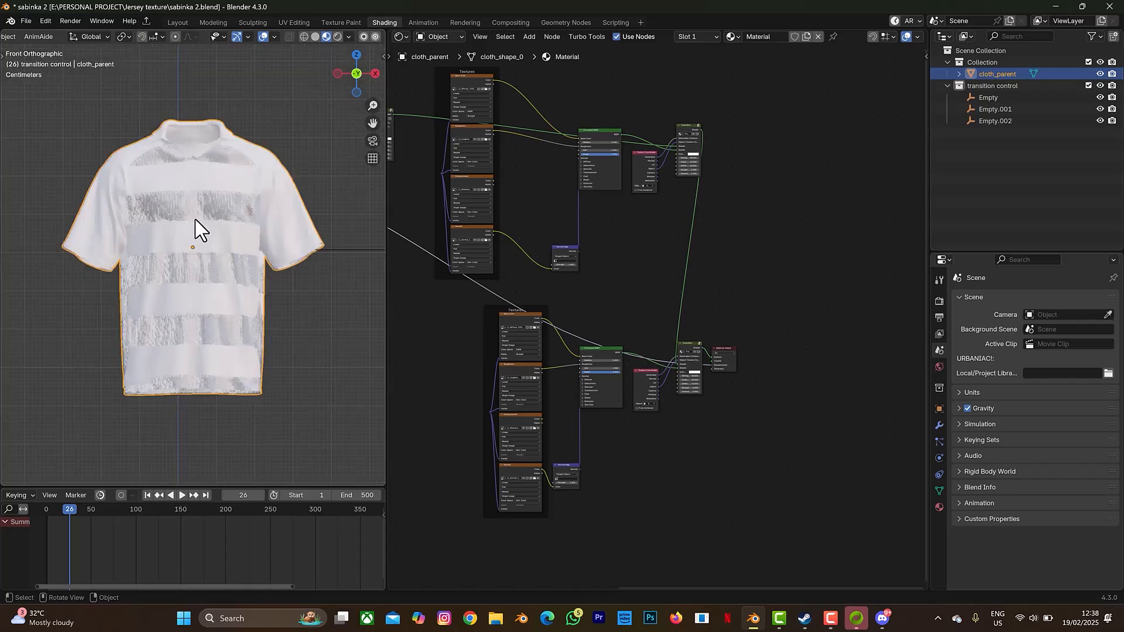
pyautogui.scroll(3, 199, 224)
pyautogui.scroll(-5, 199, 229)
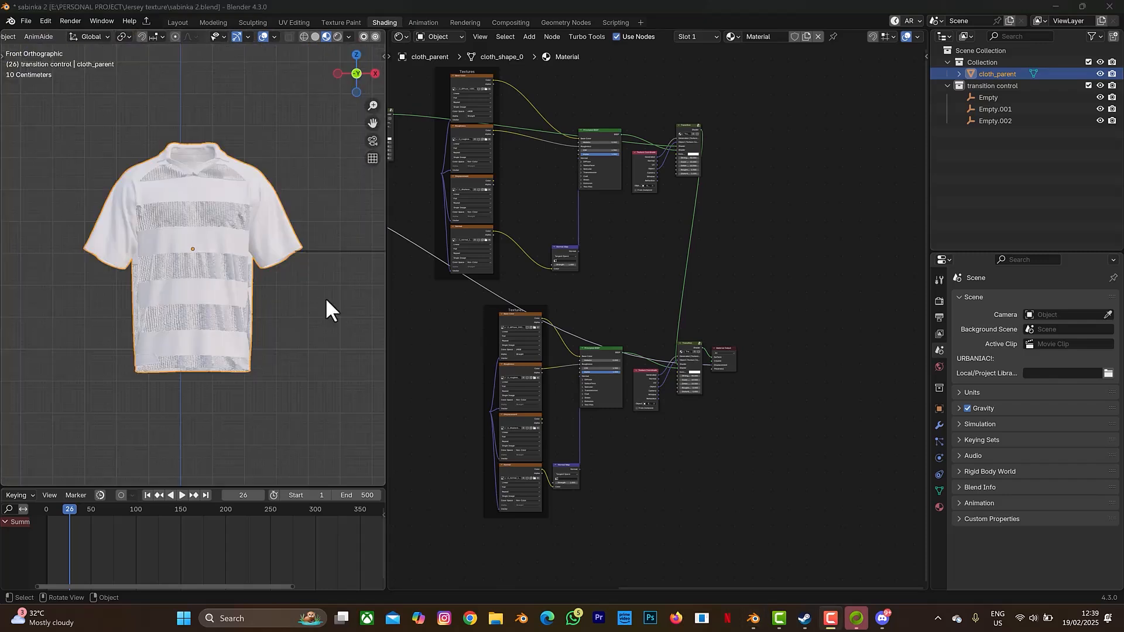
pyautogui.moveTo(640, 280); pyautogui.dragTo(873, 339, button='middle')
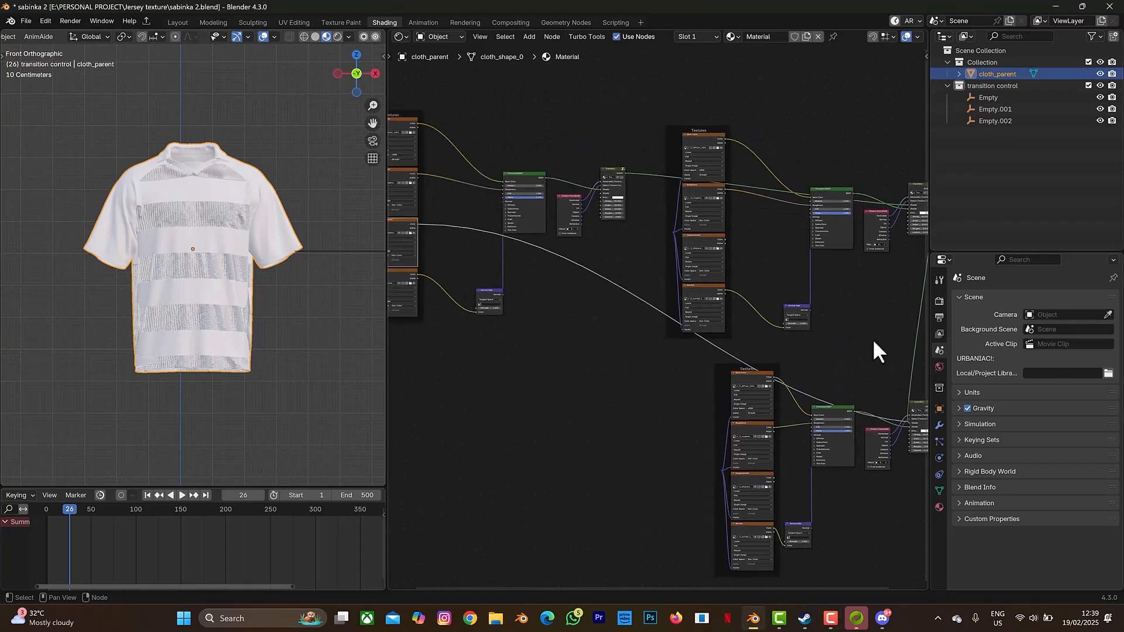
# - Add a Displacement node by searching 'dis' and insert it onto an existing node link
pyautogui.hotkey('shift', 'a')
pyautogui.click(610, 305)
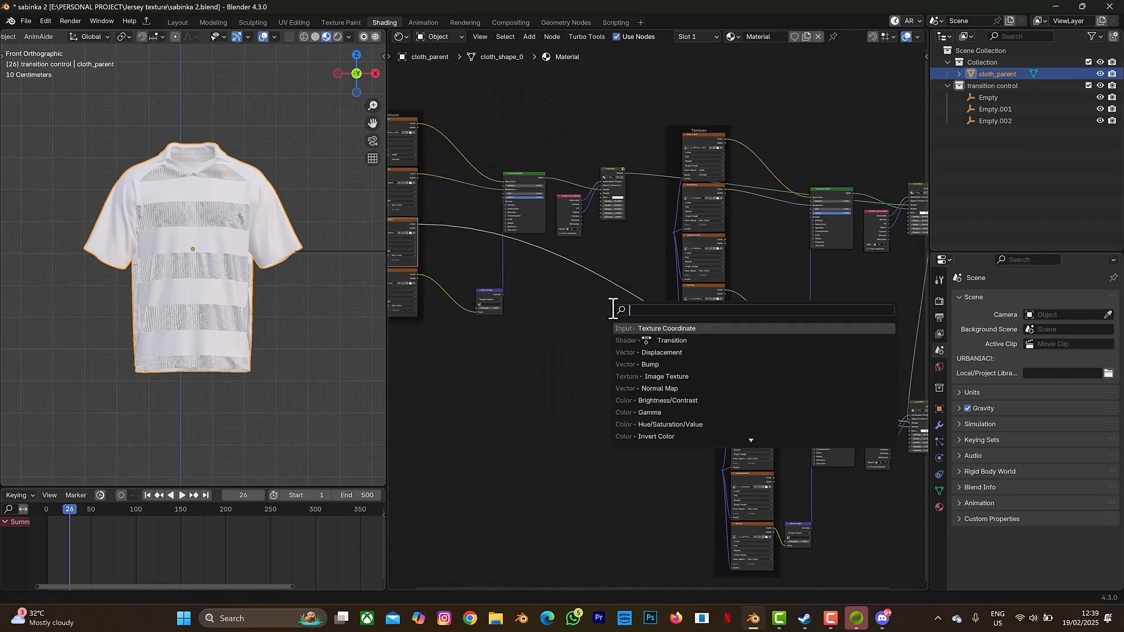
pyautogui.write('dis')
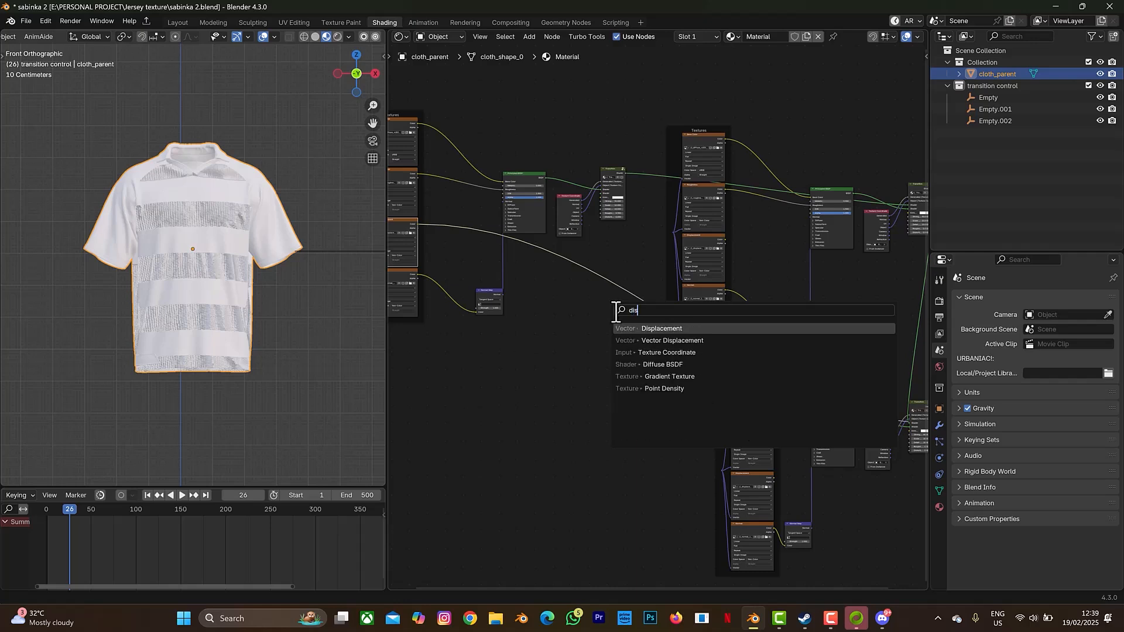
pyautogui.click(663, 328)
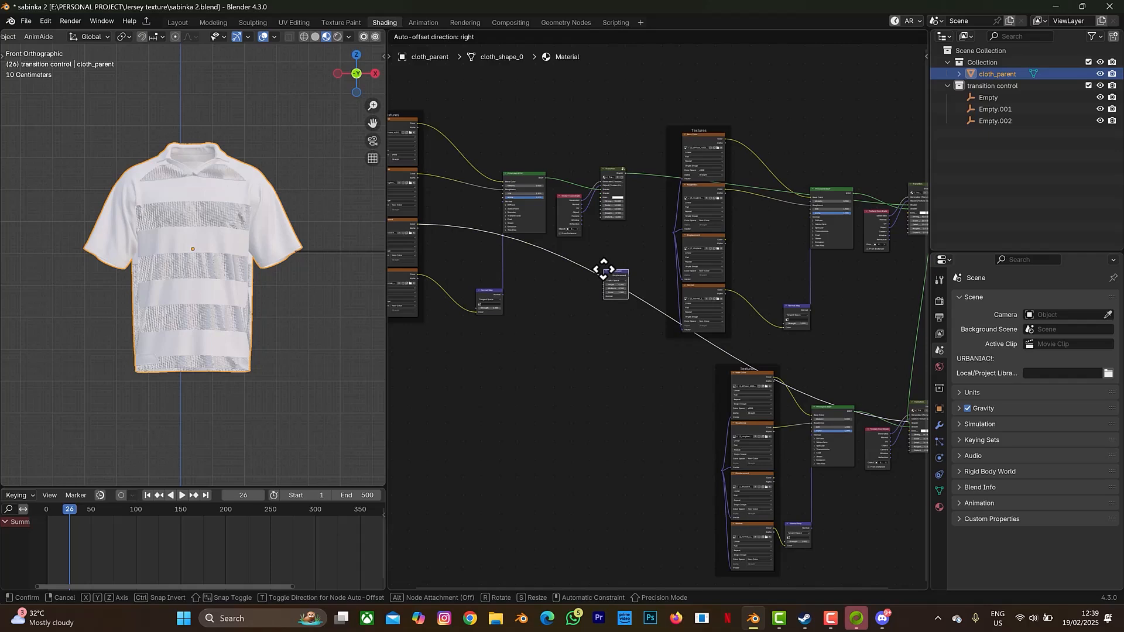
pyautogui.click(603, 270)
# - Move the incoming texture link from the Displacement node's Normal socket to its Height socket
pyautogui.scroll(-1, 606, 291)
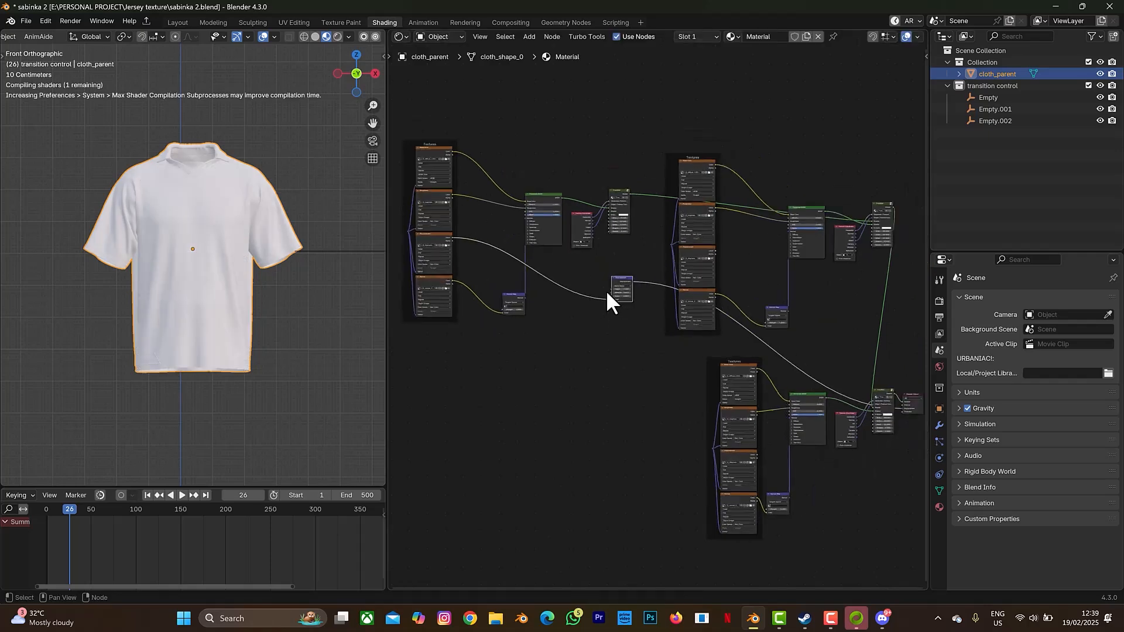
pyautogui.scroll(3, 586, 287)
pyautogui.moveTo(588, 290); pyautogui.dragTo(588, 276)
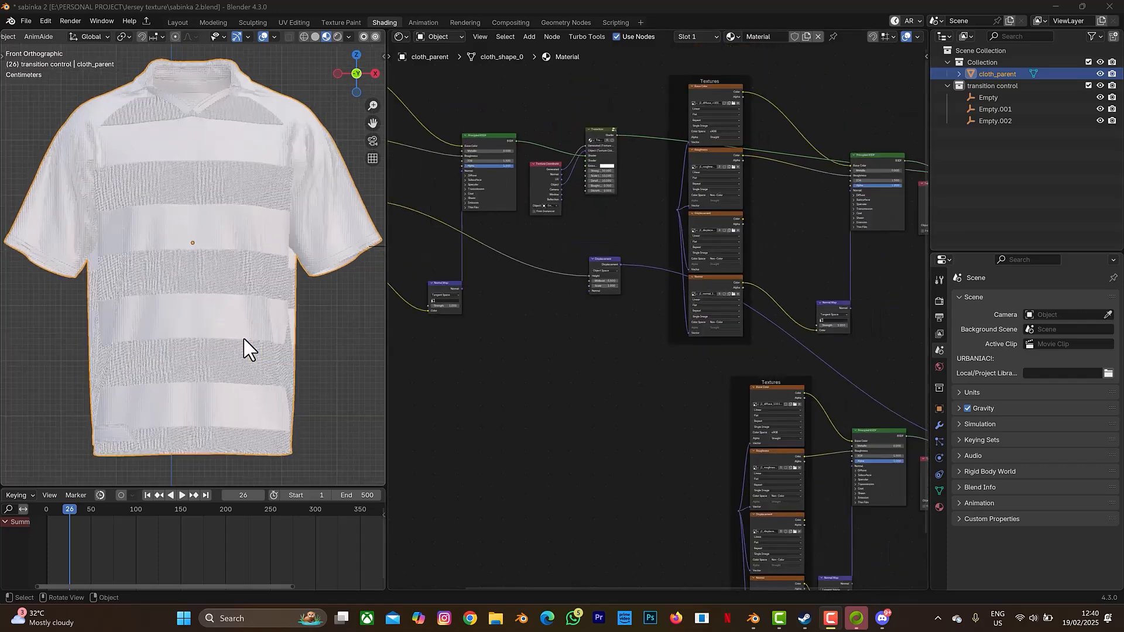
pyautogui.scroll(-3, 244, 345)
pyautogui.scroll(-1, 245, 339)
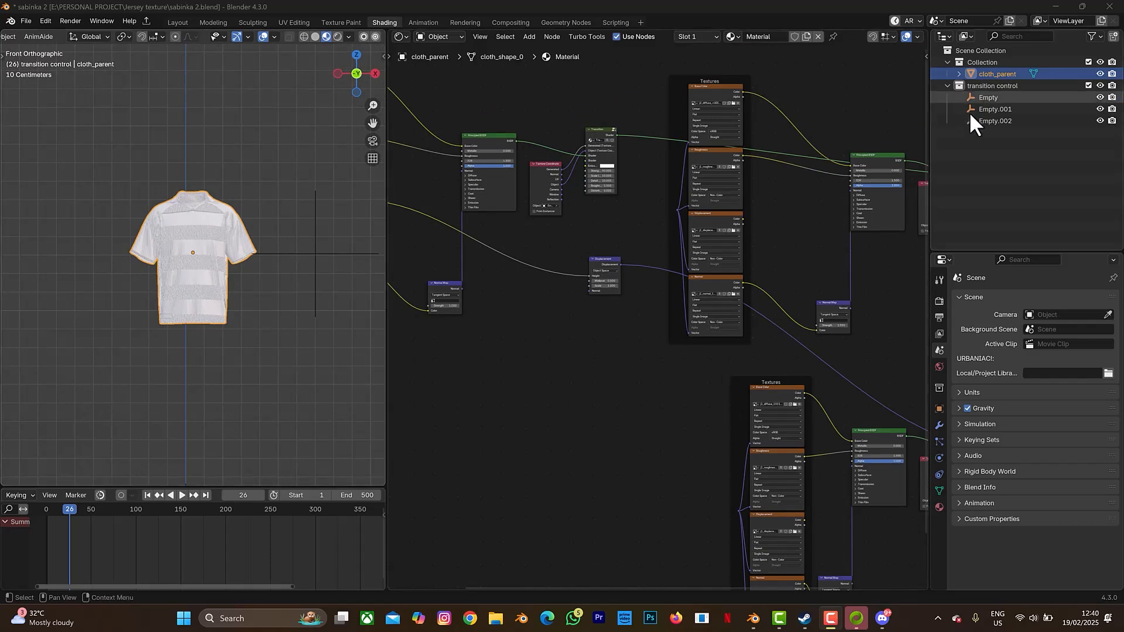
# - Slide Empty.002 to the left along the X axis
pyautogui.click(986, 121)
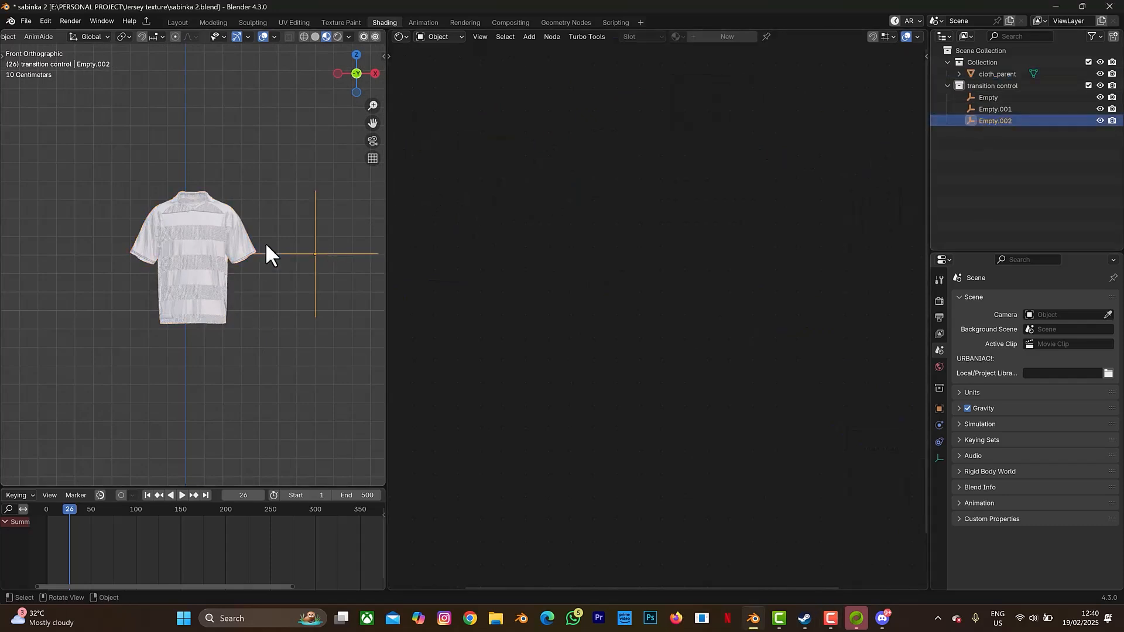
pyautogui.press('g')
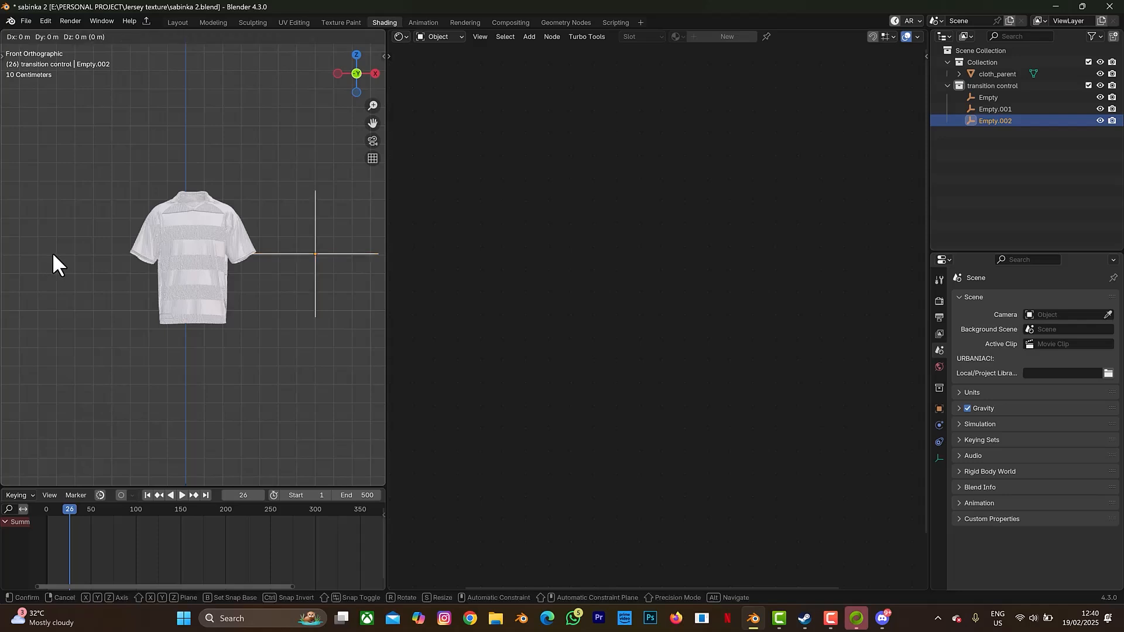
pyautogui.press('x')
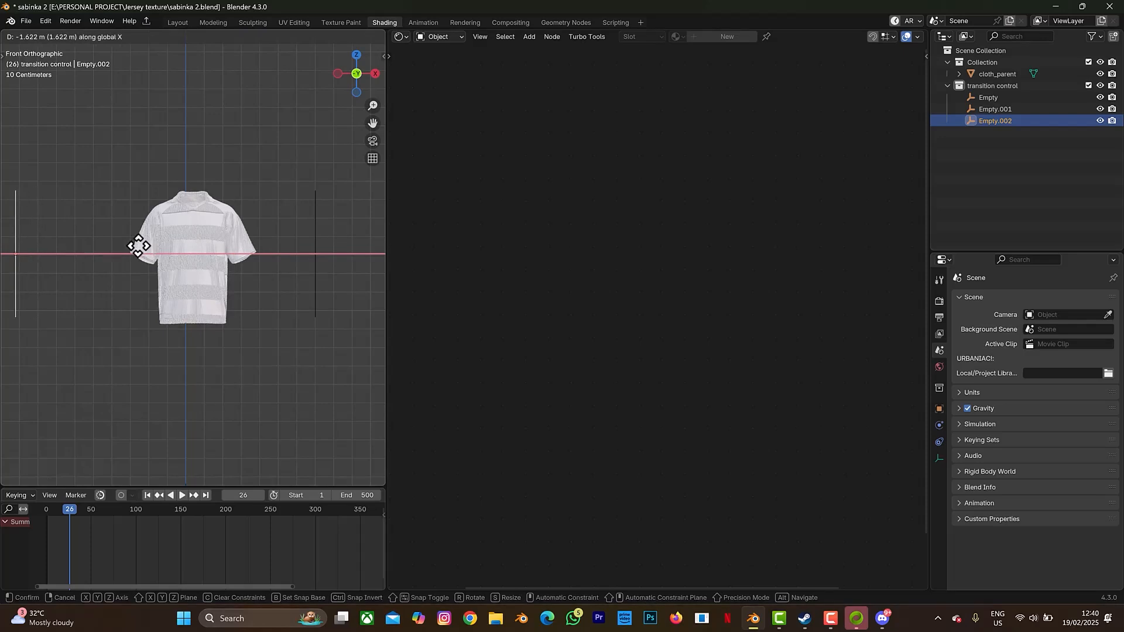
pyautogui.click(138, 246)
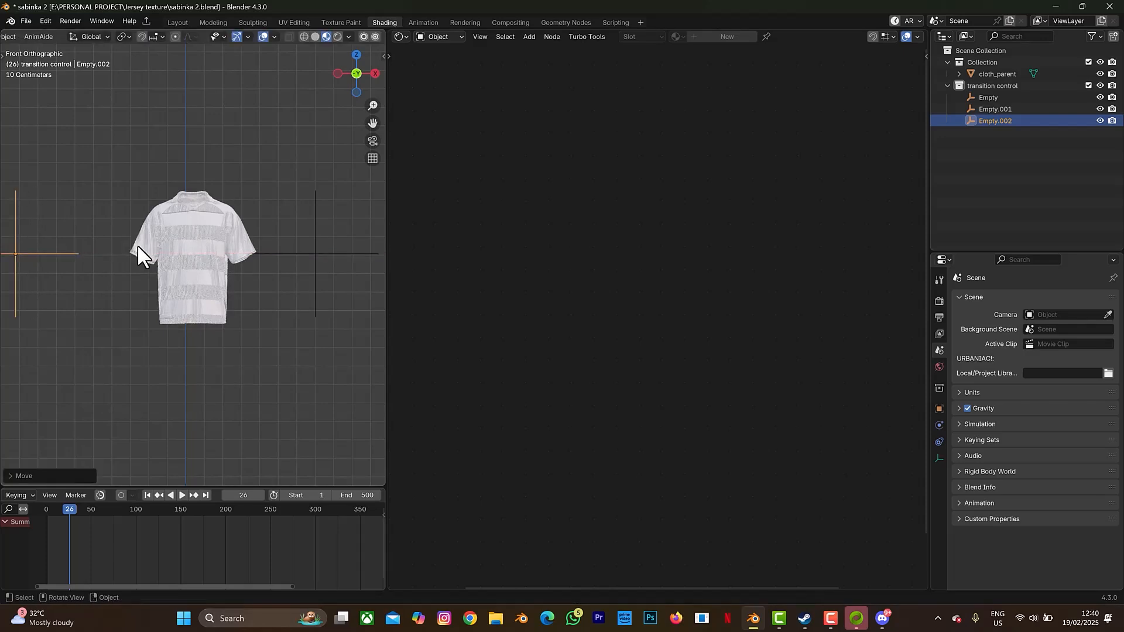
# - Slide the Empty further left along X, then select Empty.001
pyautogui.click(1008, 96)
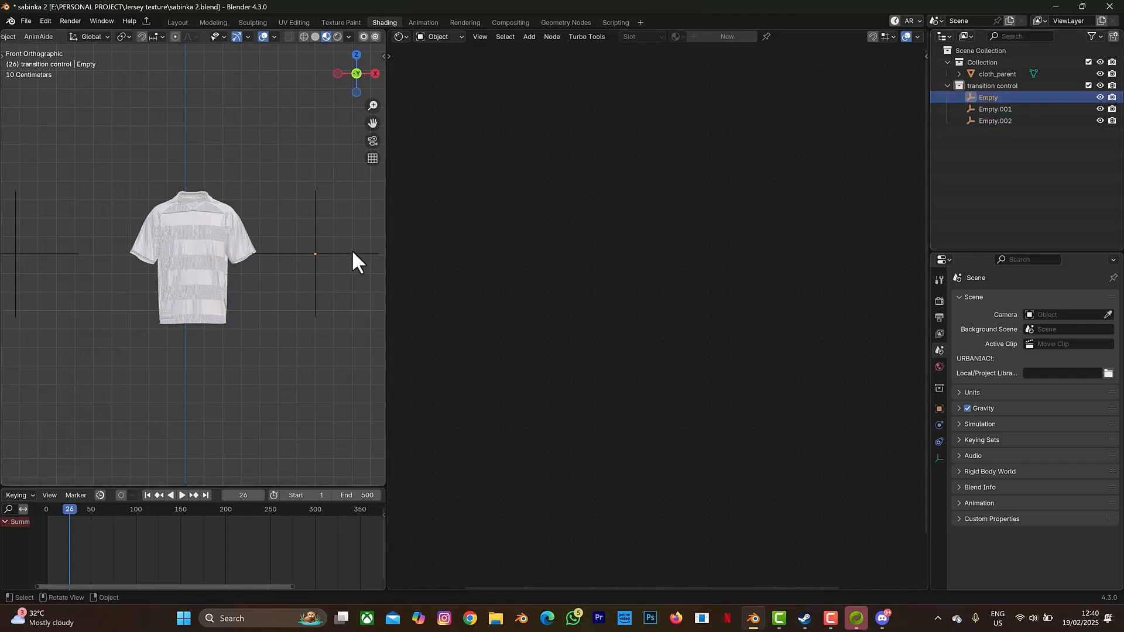
pyautogui.press('g')
pyautogui.press('x')
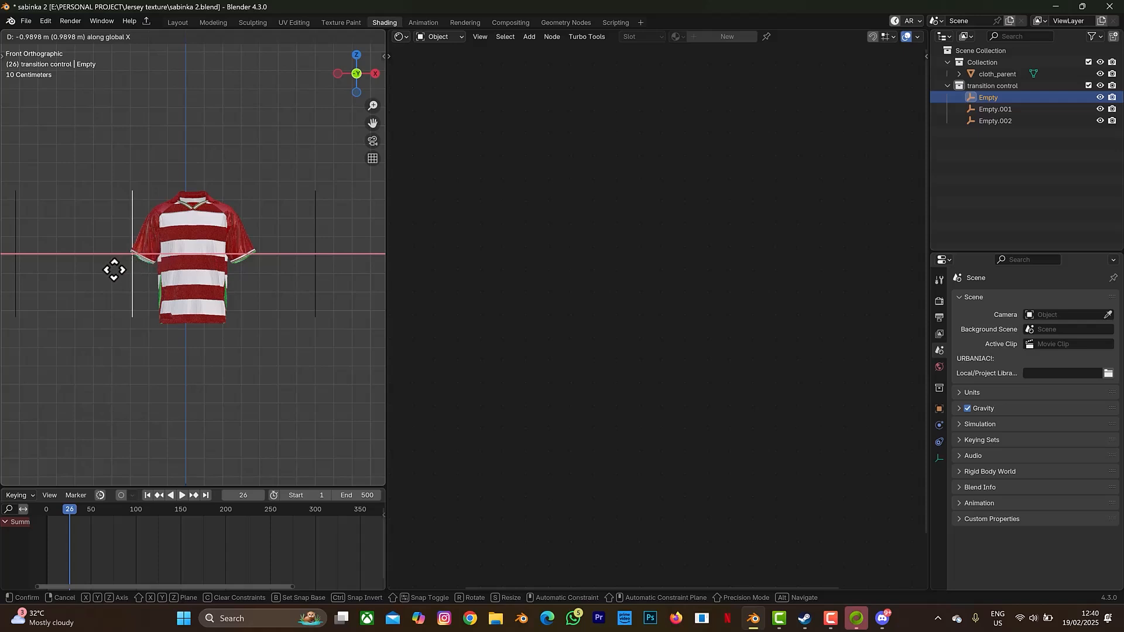
pyautogui.click(76, 269)
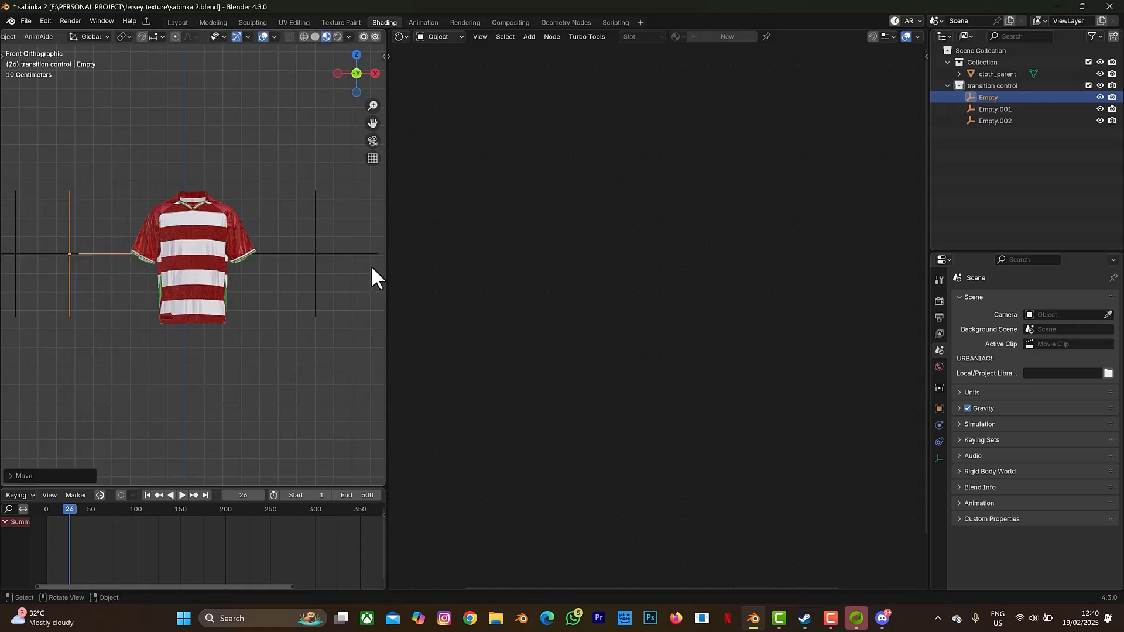
pyautogui.click(315, 253)
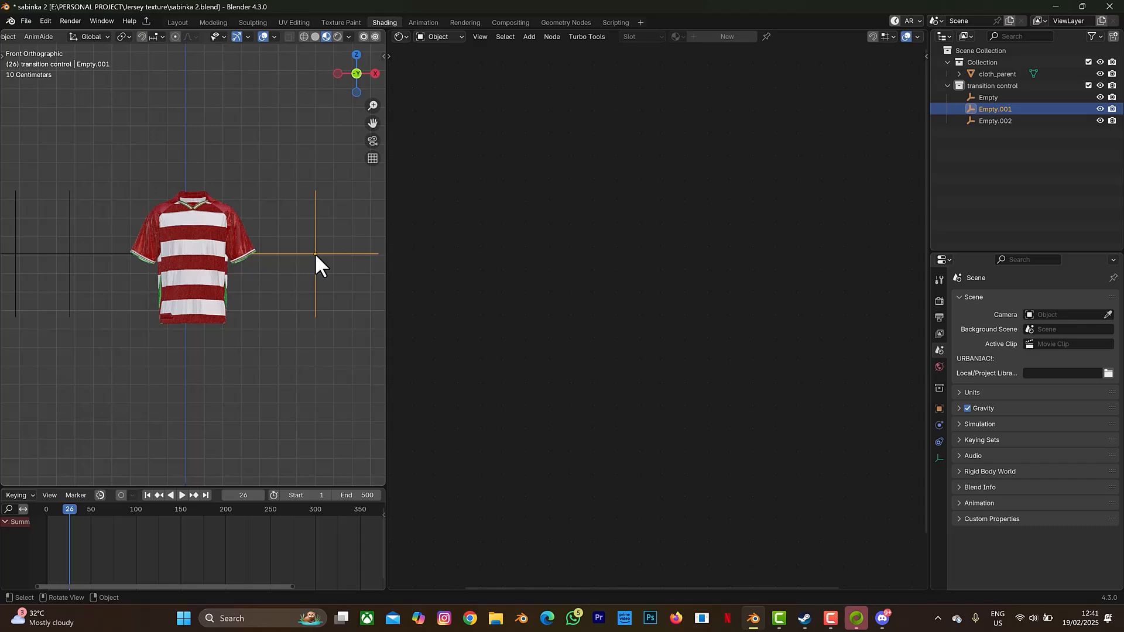
# - Move Empty.001 left along X in two passes, returning to front orthographic view in between
pyautogui.press('g')
pyautogui.press('x')
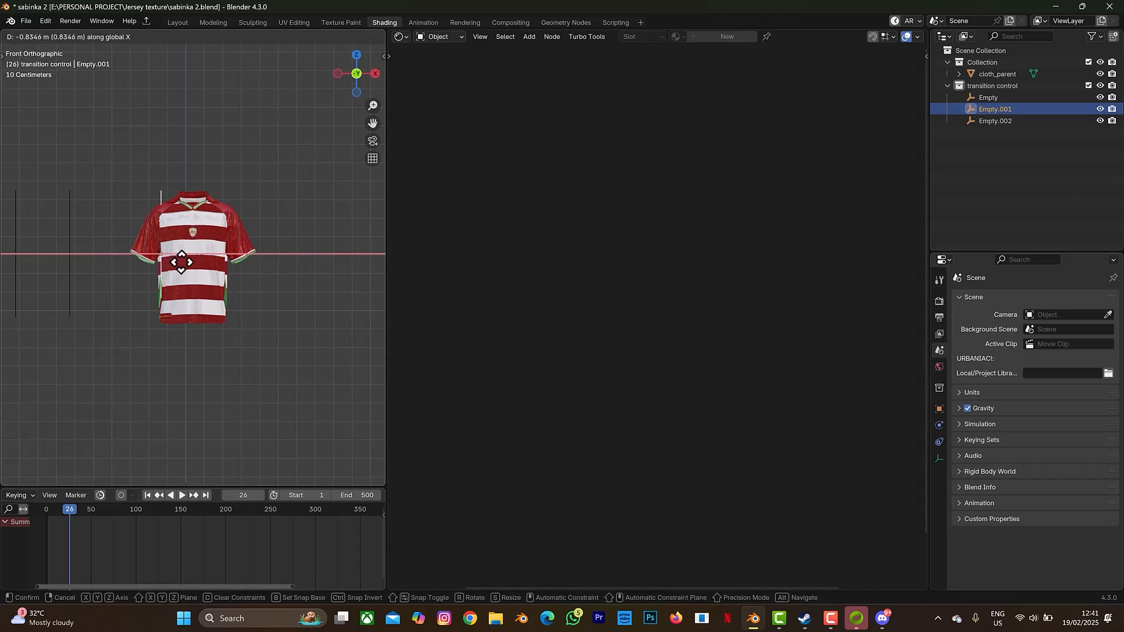
pyautogui.click(200, 237)
pyautogui.moveTo(201, 237); pyautogui.dragTo(202, 237, button='middle')
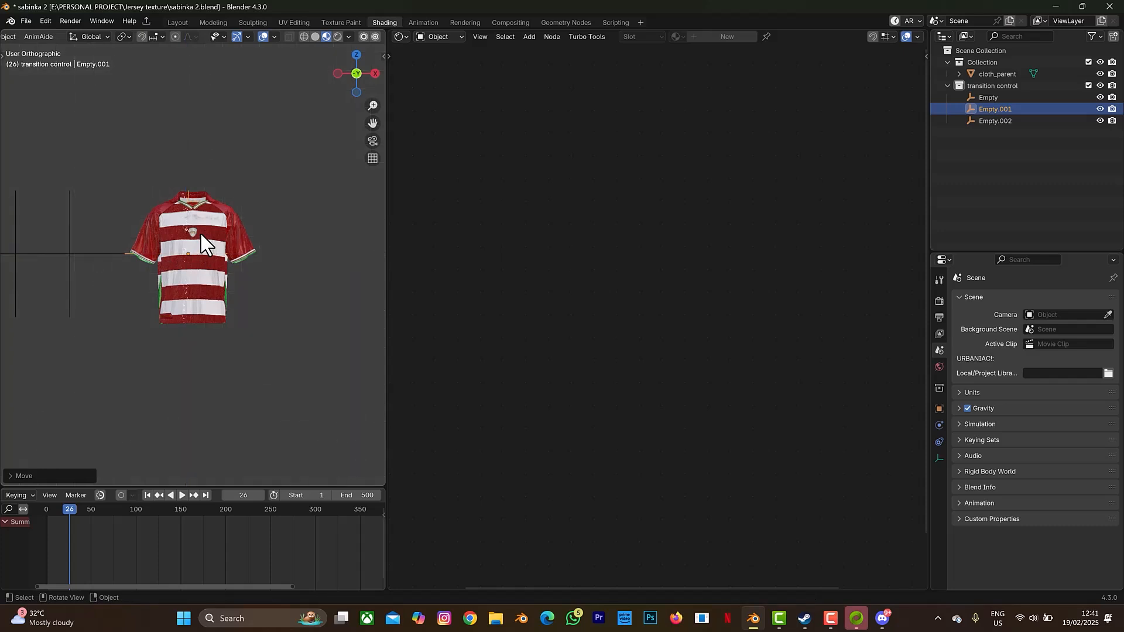
pyautogui.press('KP_1')
pyautogui.scroll(3, 202, 234)
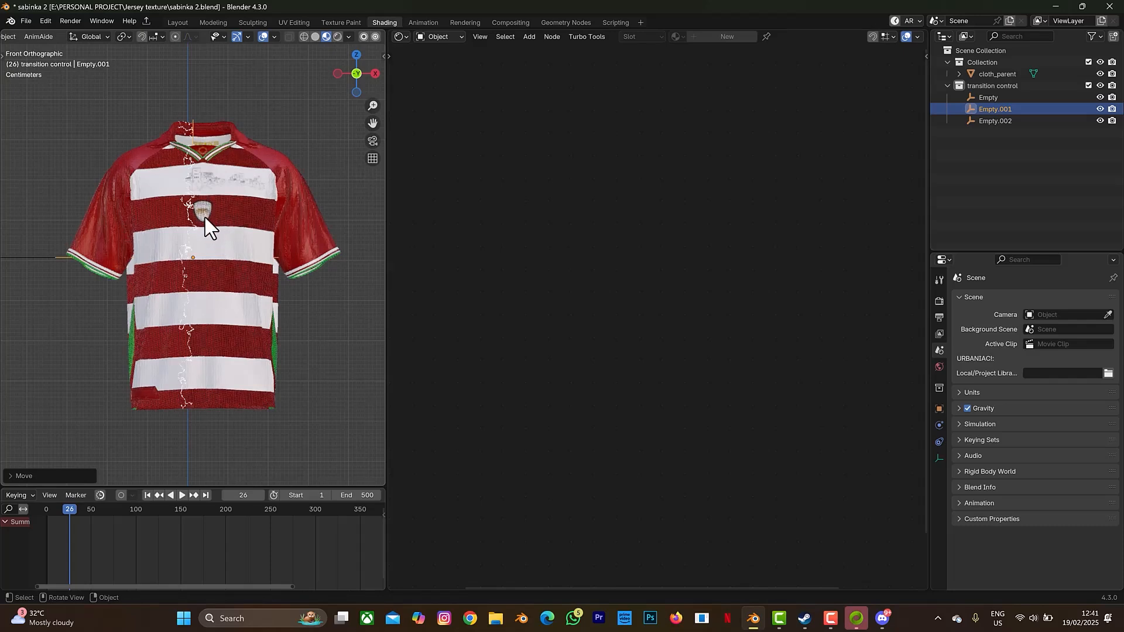
pyautogui.press('g')
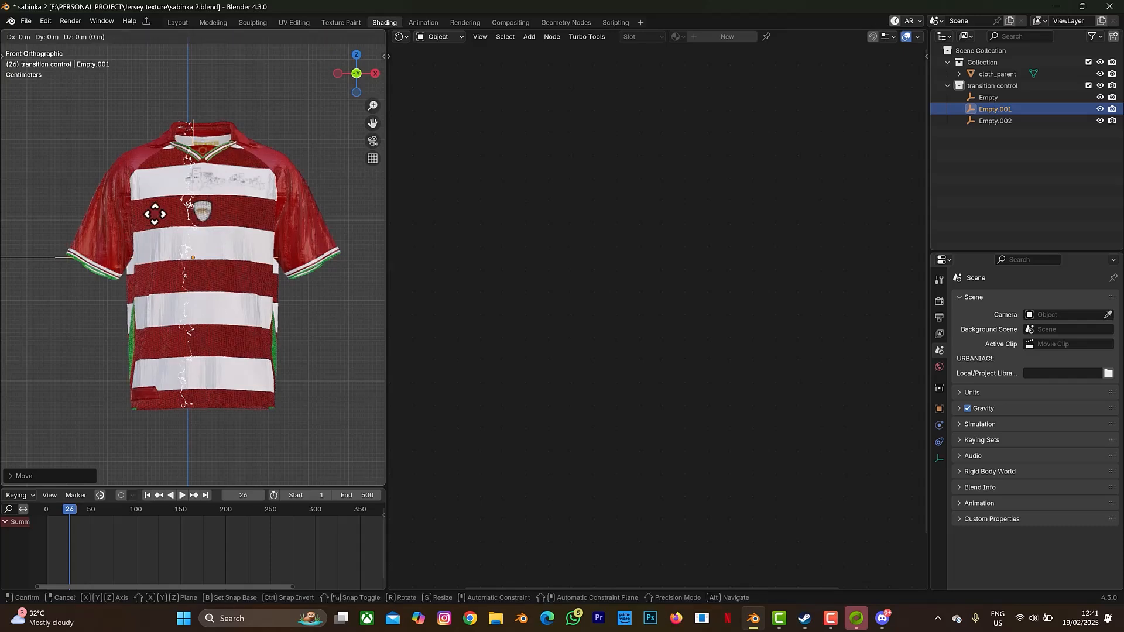
pyautogui.press('x')
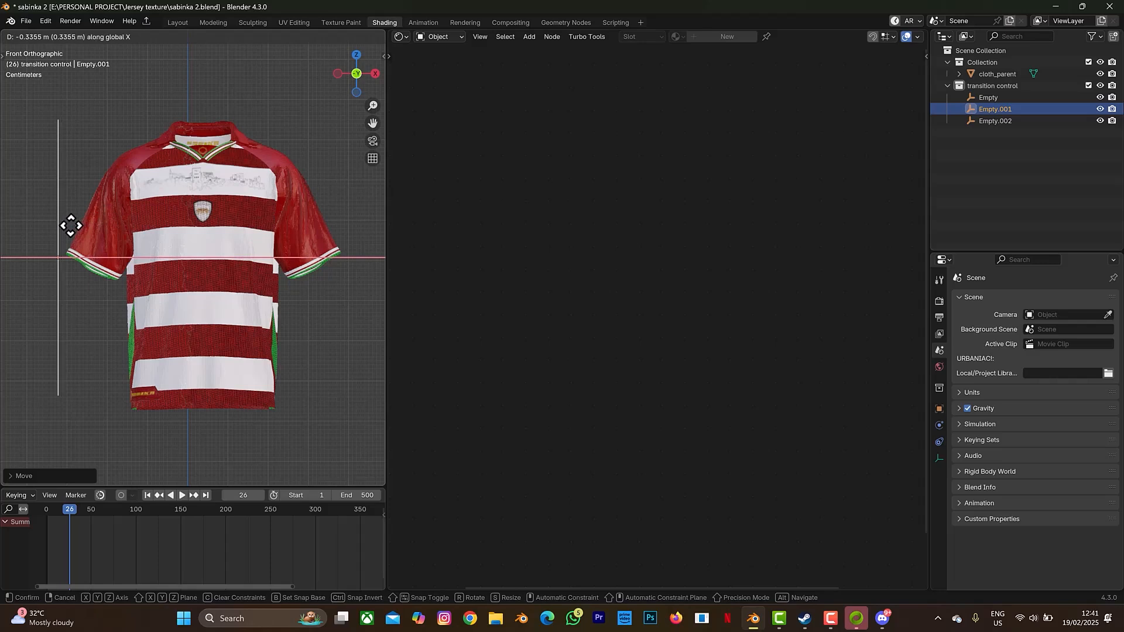
pyautogui.click(69, 226)
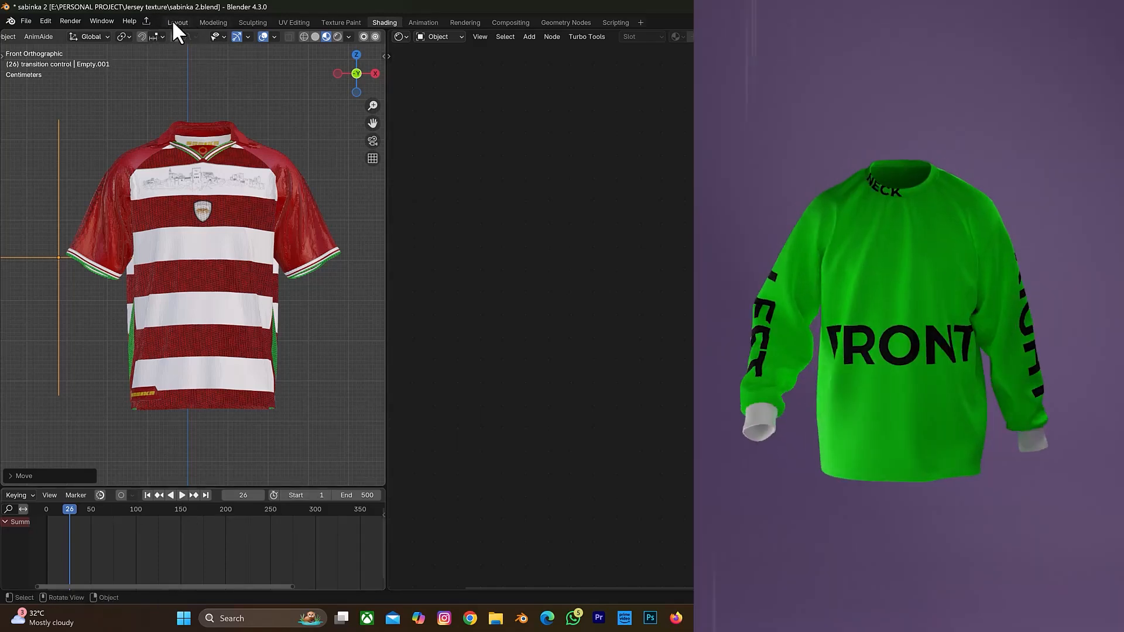
# - In the Layout workspace's front view, select both Empty and Empty.001
pyautogui.click(173, 23)
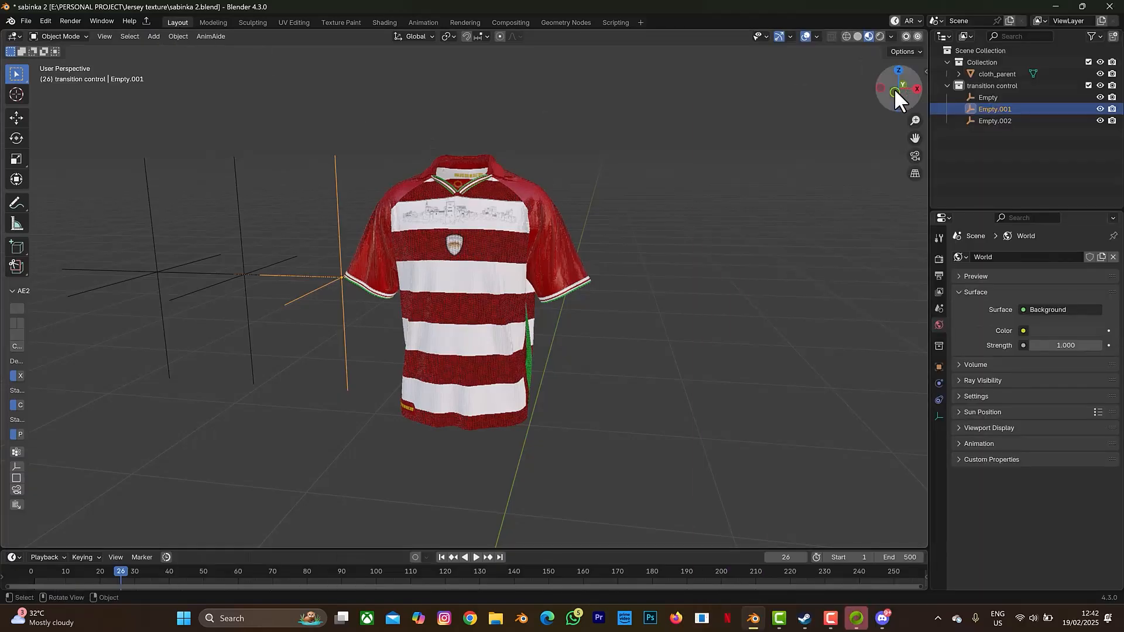
pyautogui.click(895, 91)
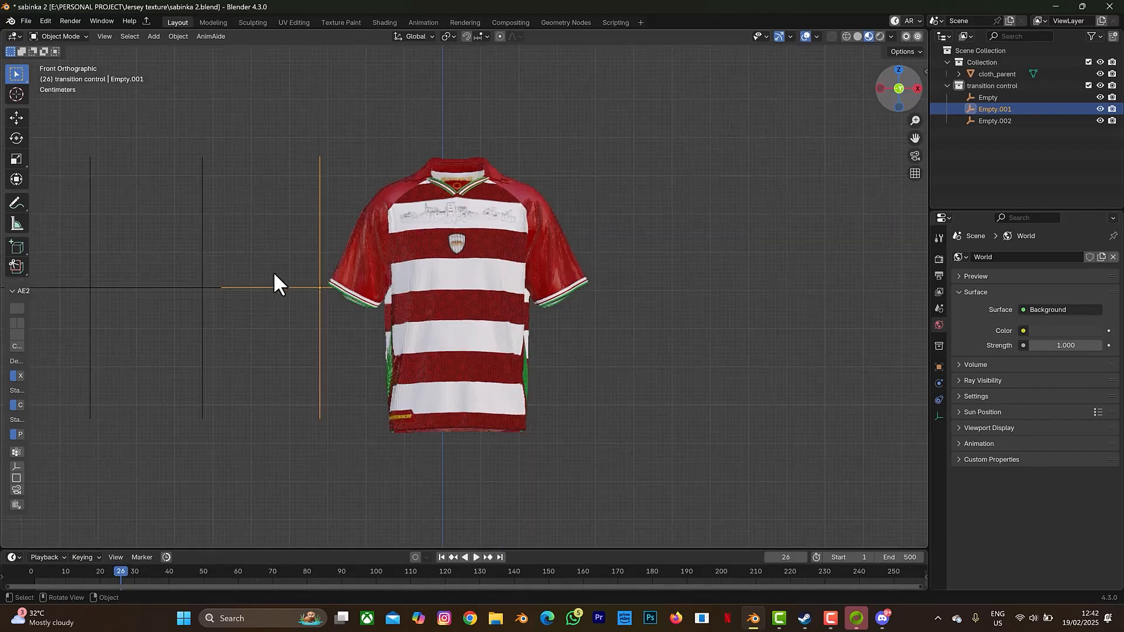
pyautogui.keyDown('shift'); pyautogui.click(202, 287); pyautogui.keyUp('shift')
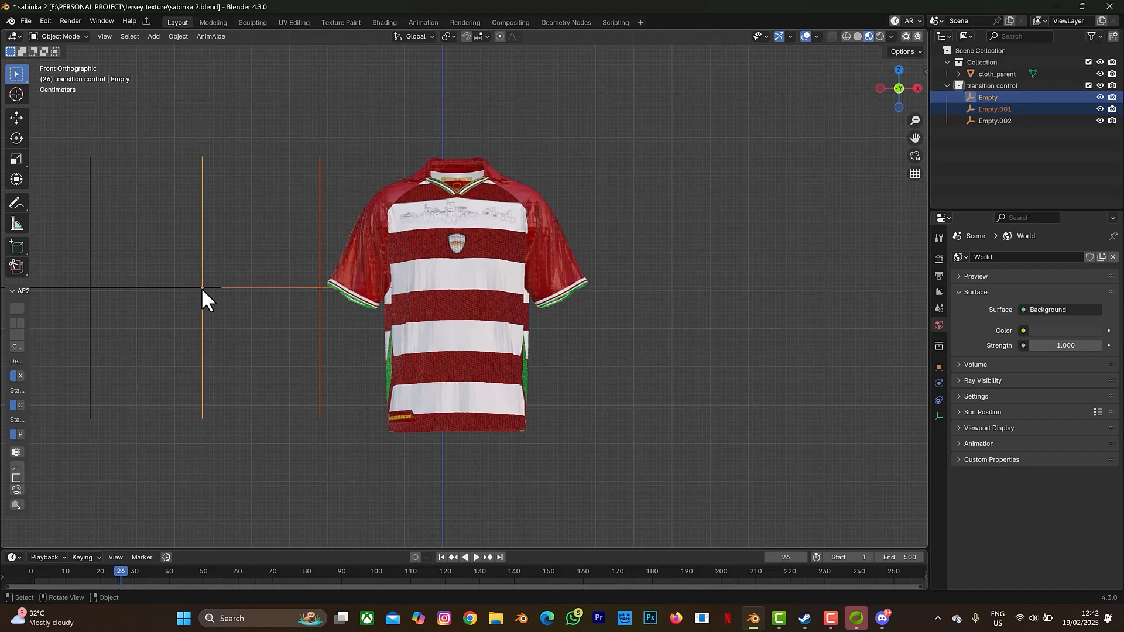
# - Move both empties about 1.35 m right along X, then deselect and enlarge the timeline
pyautogui.press('g')
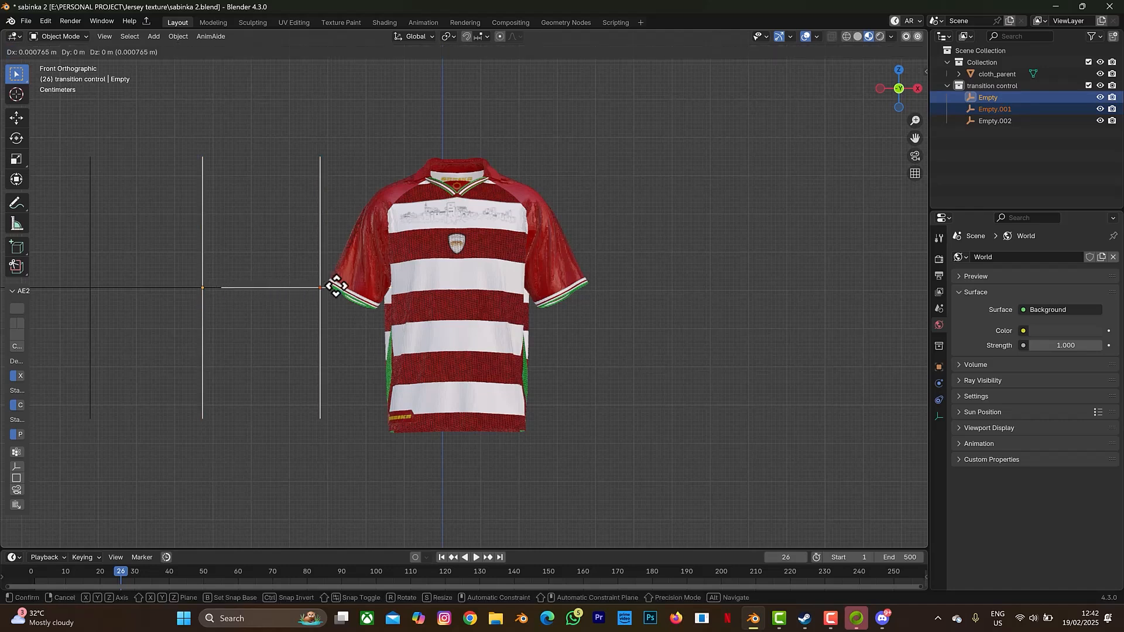
pyautogui.press('x')
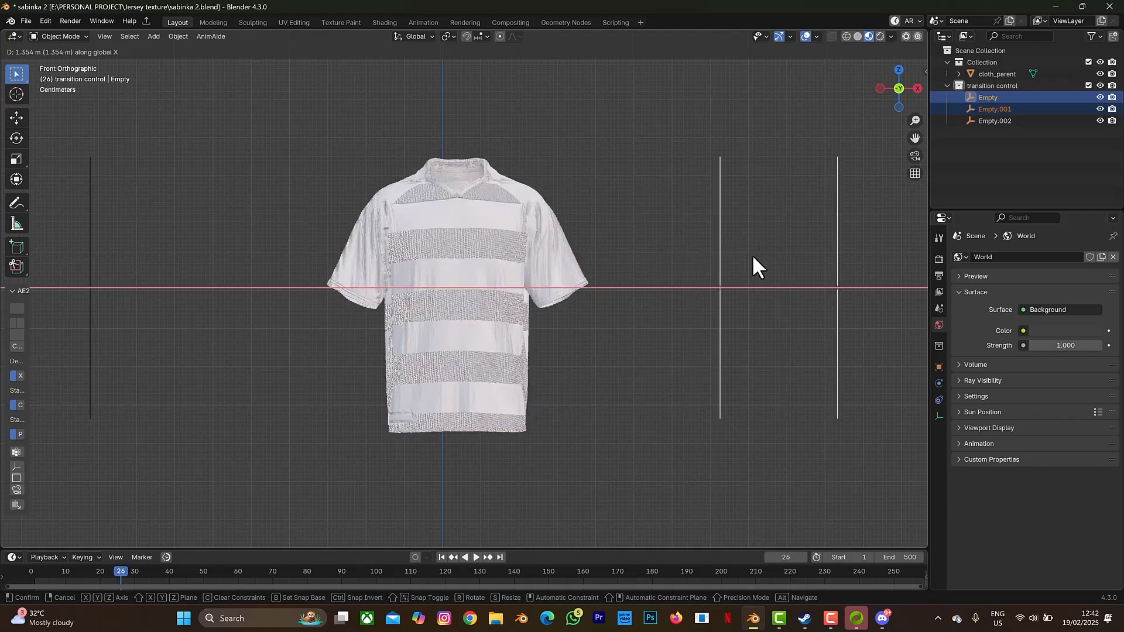
pyautogui.click(753, 257)
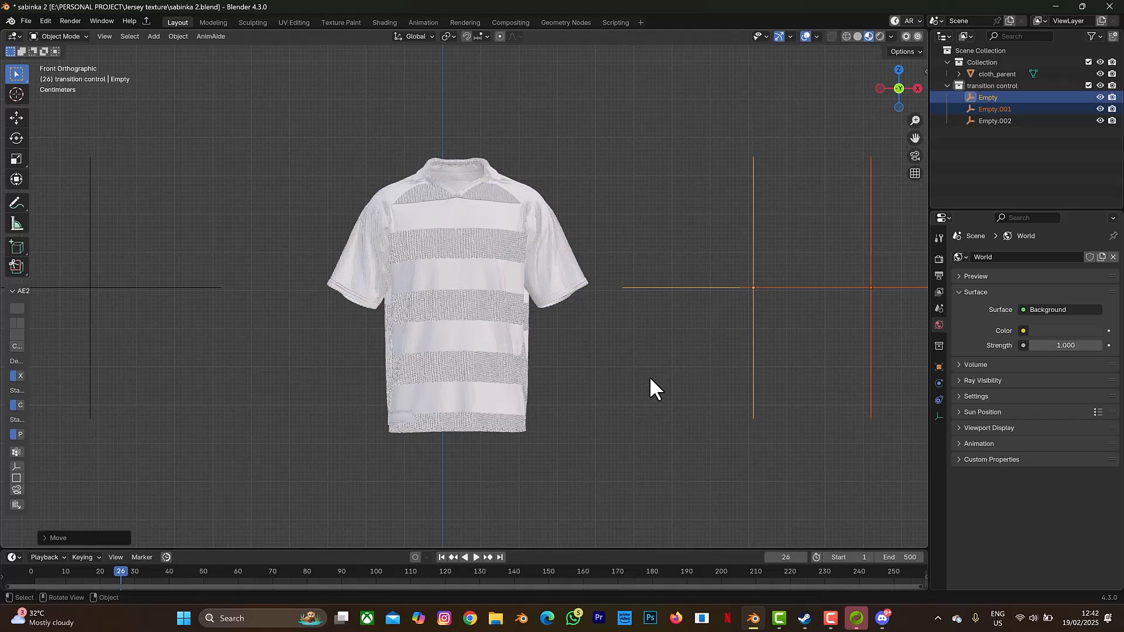
pyautogui.click(553, 547)
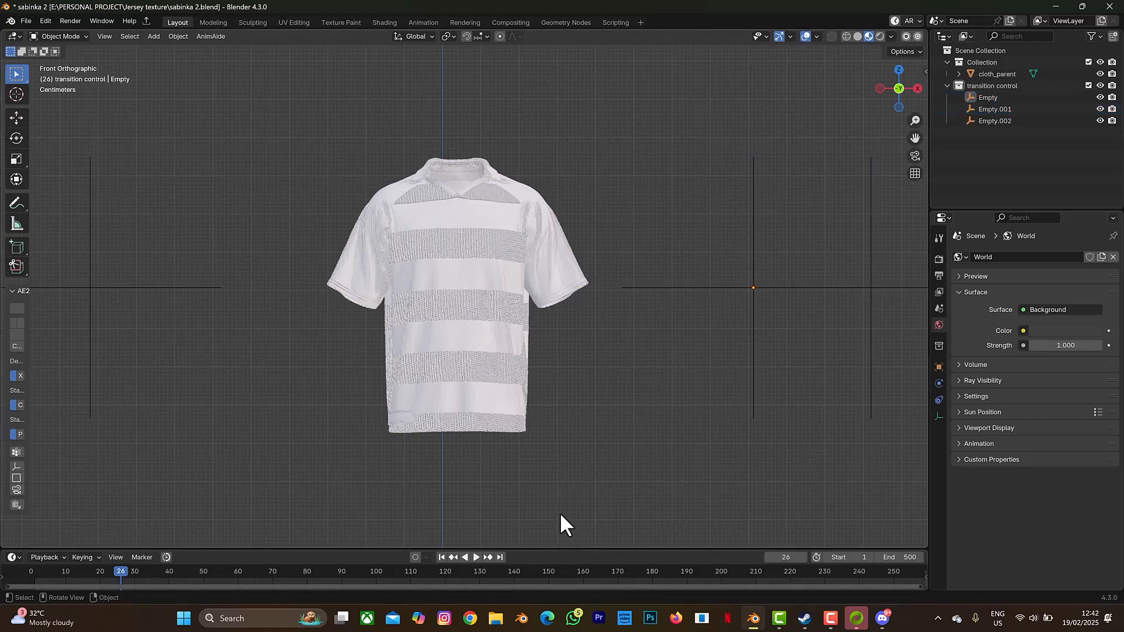
pyautogui.moveTo(566, 485); pyautogui.dragTo(567, 481)
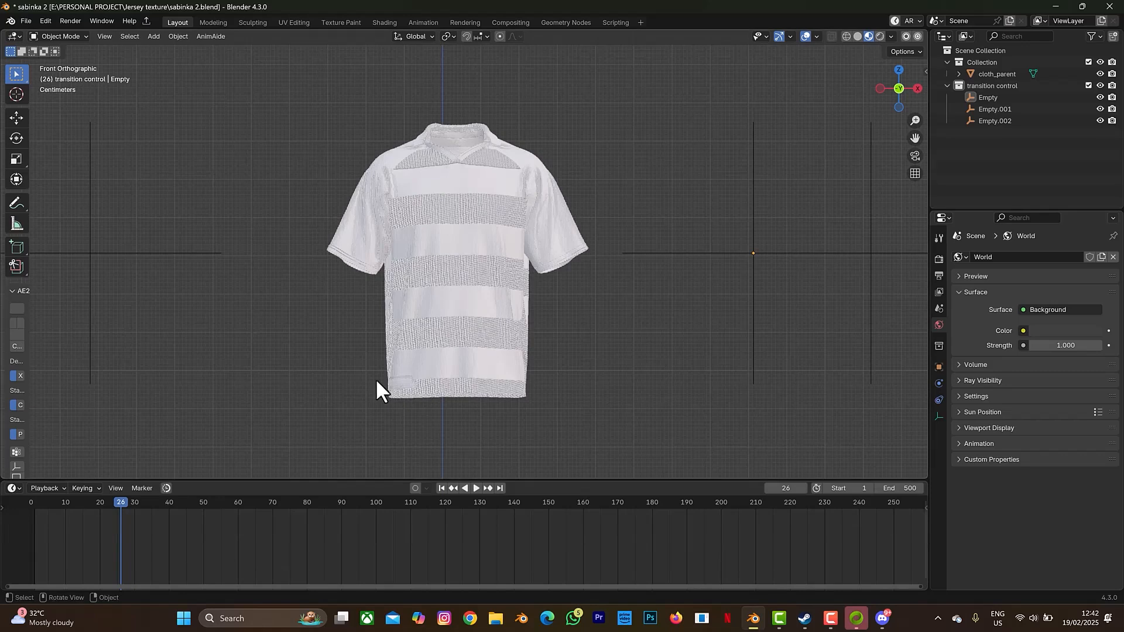
# - Move the Empty about 0.55 m left along X until red shows on the right sleeve
pyautogui.click(753, 266)
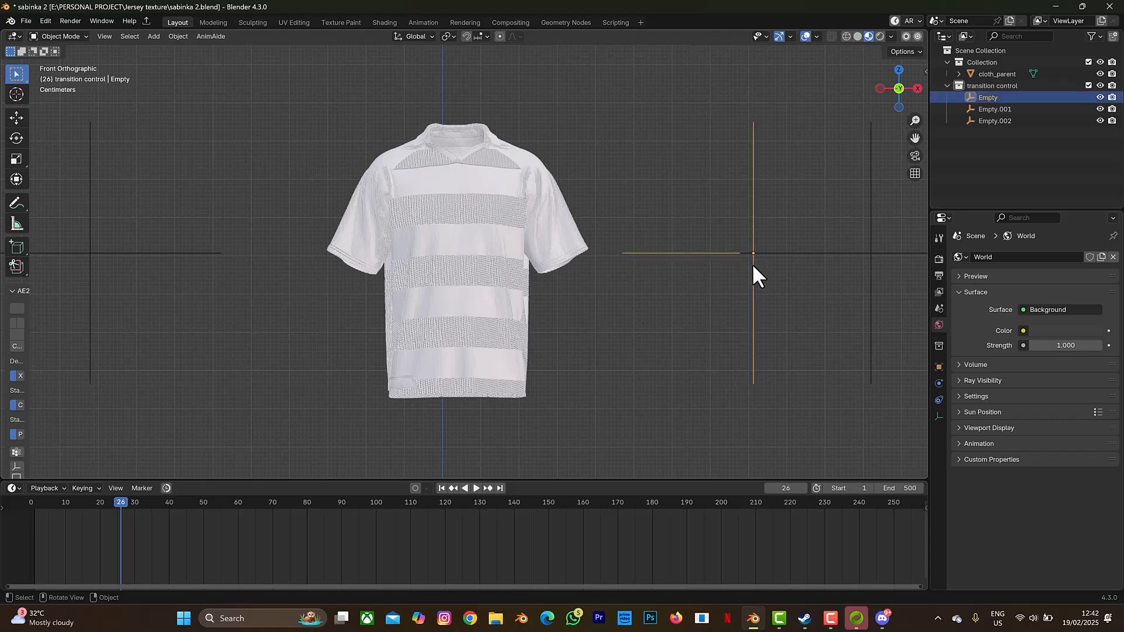
pyautogui.press('g')
pyautogui.press('x')
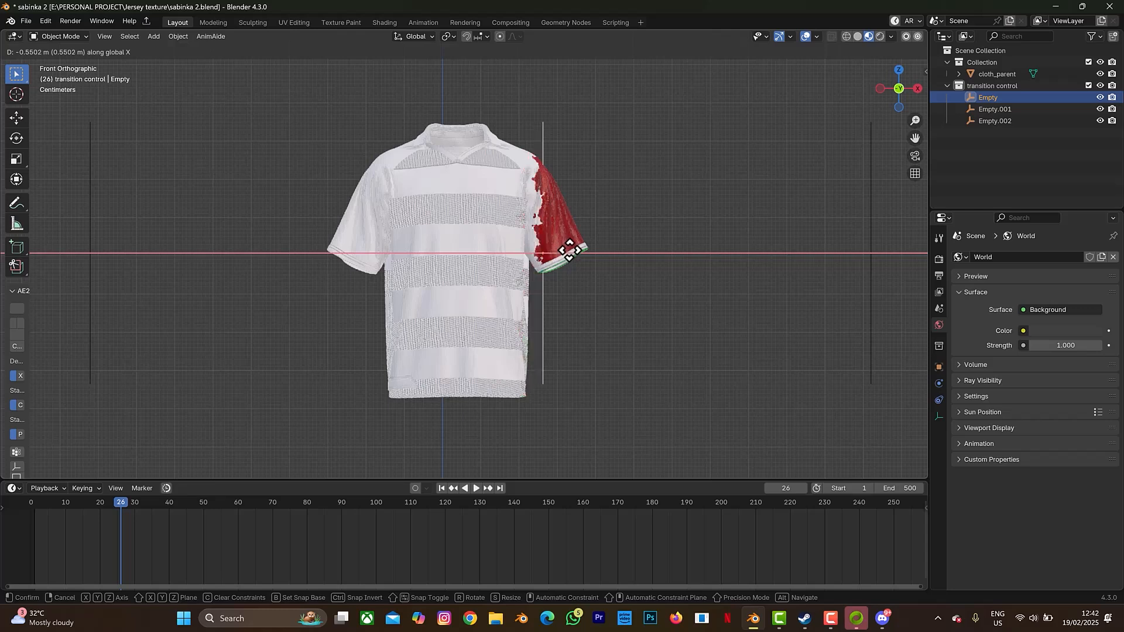
pyautogui.click(619, 176)
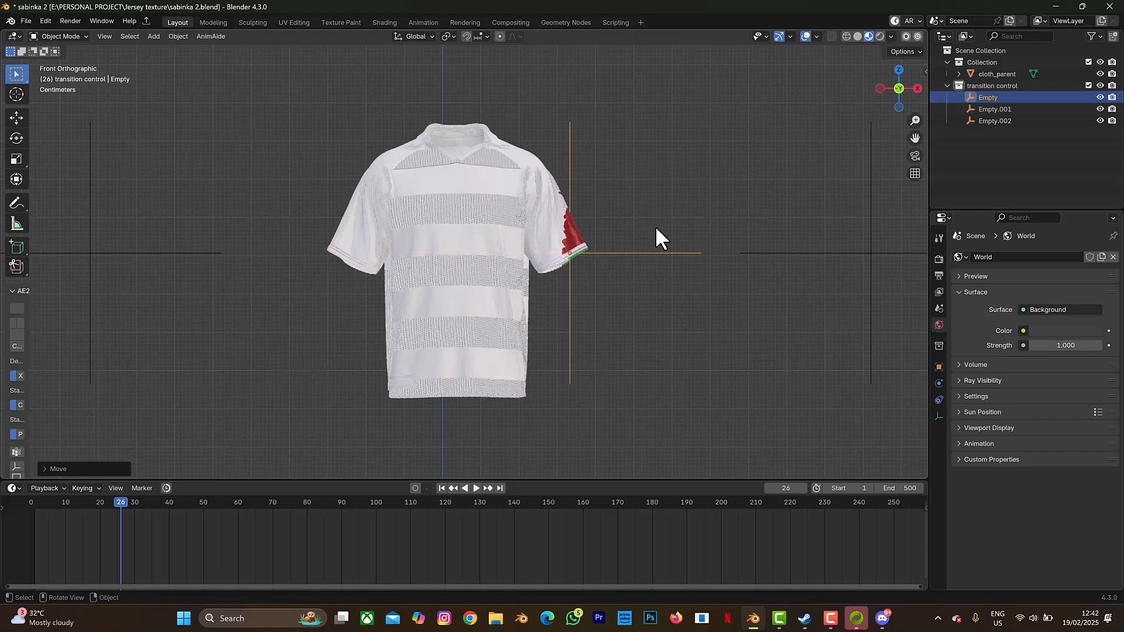
pyautogui.click(17, 138)
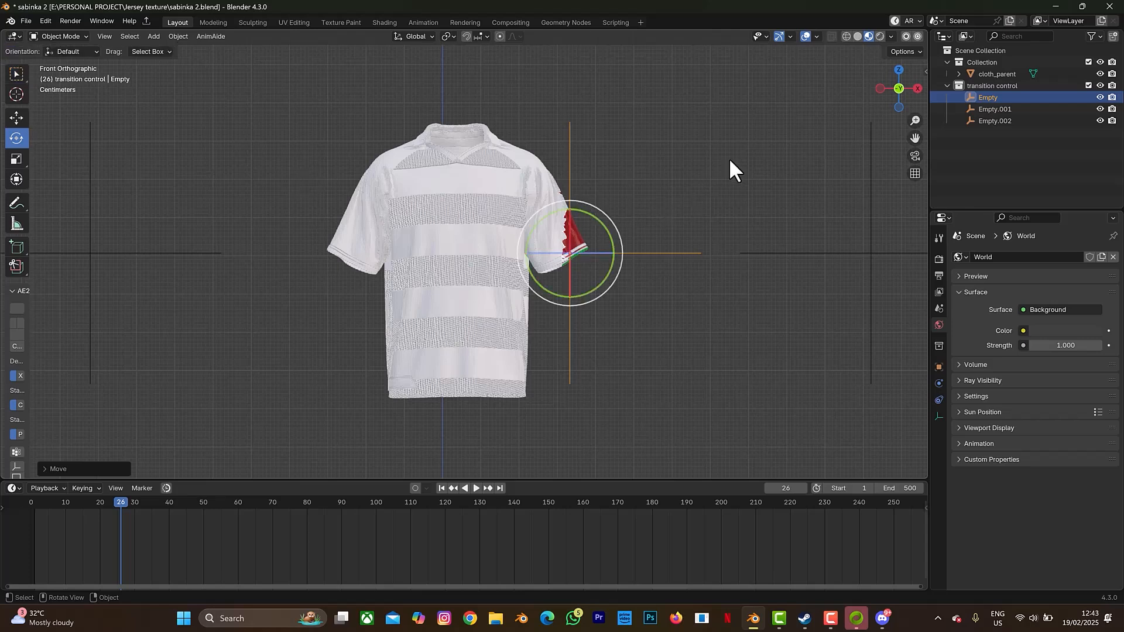
# - Rotate the Empty 90° on Y and reposition it along X and Z below the hem
pyautogui.write('ry90')
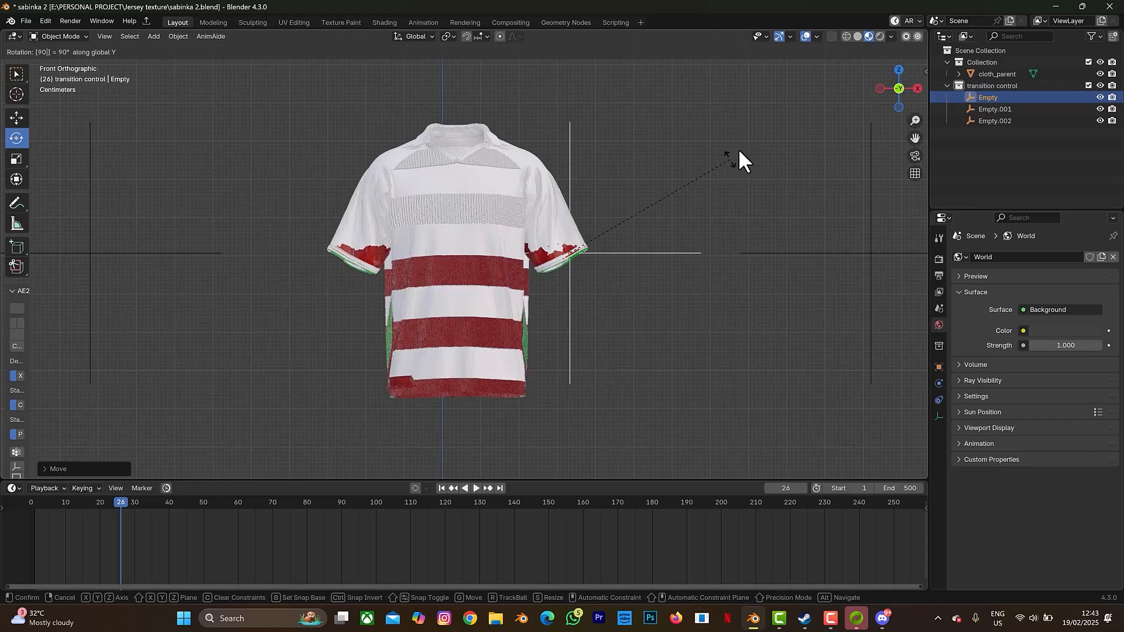
pyautogui.press('Return')
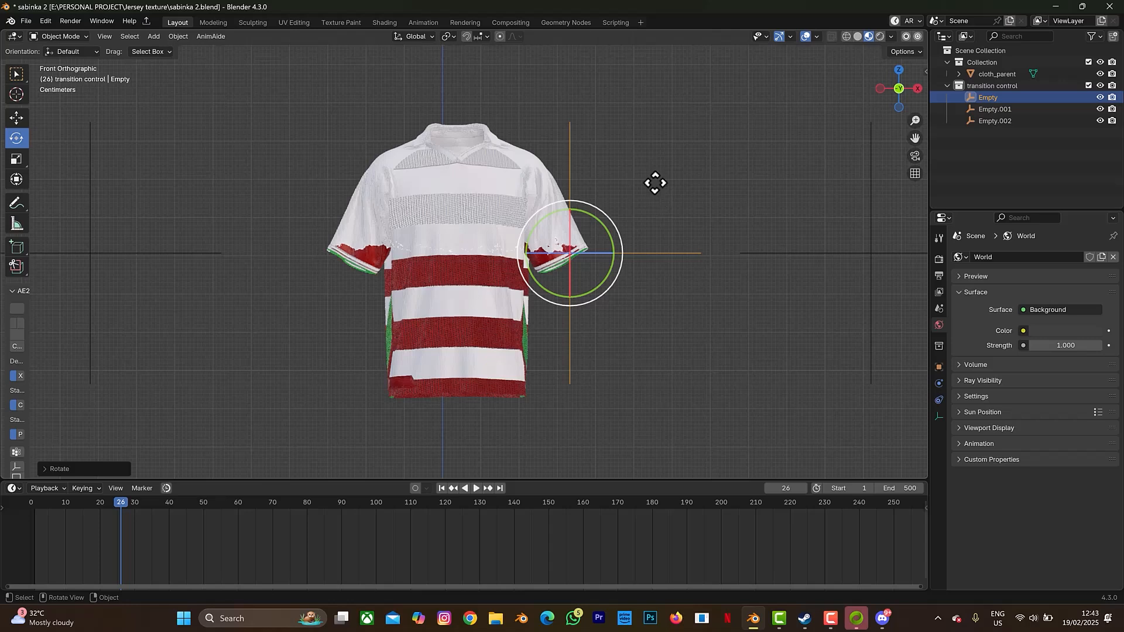
pyautogui.press('g')
pyautogui.press('x')
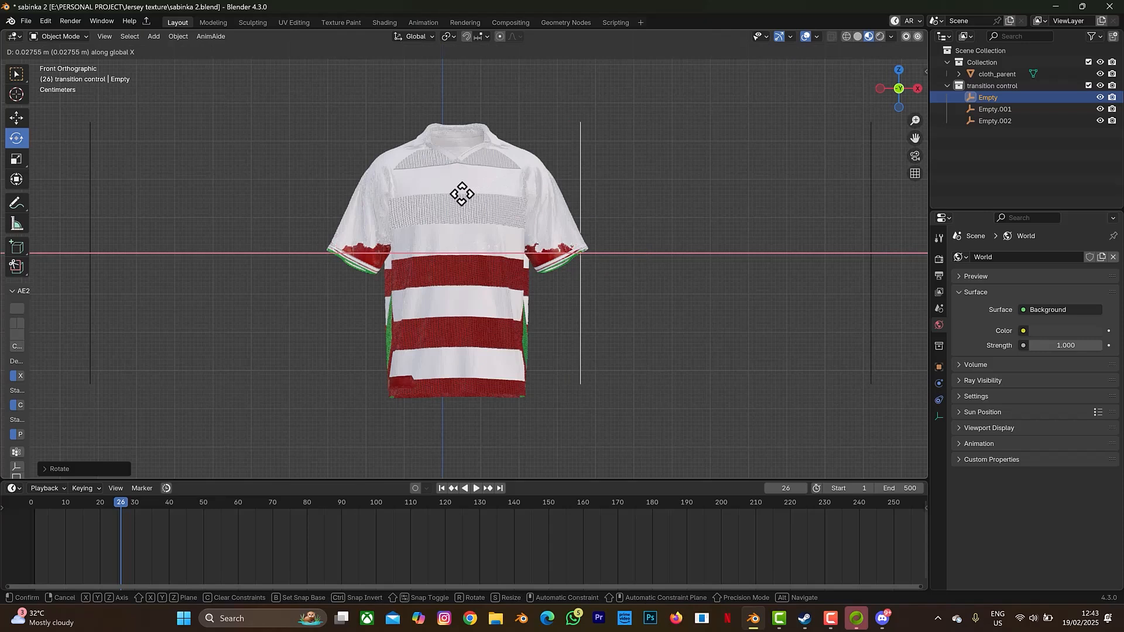
pyautogui.click(463, 205)
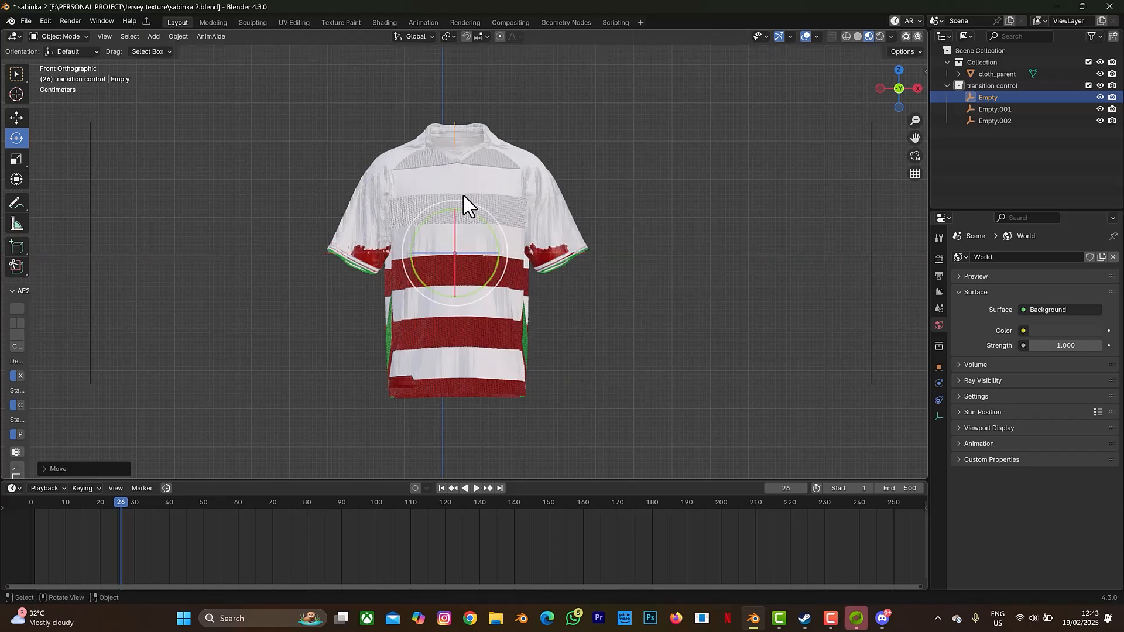
pyautogui.press('g')
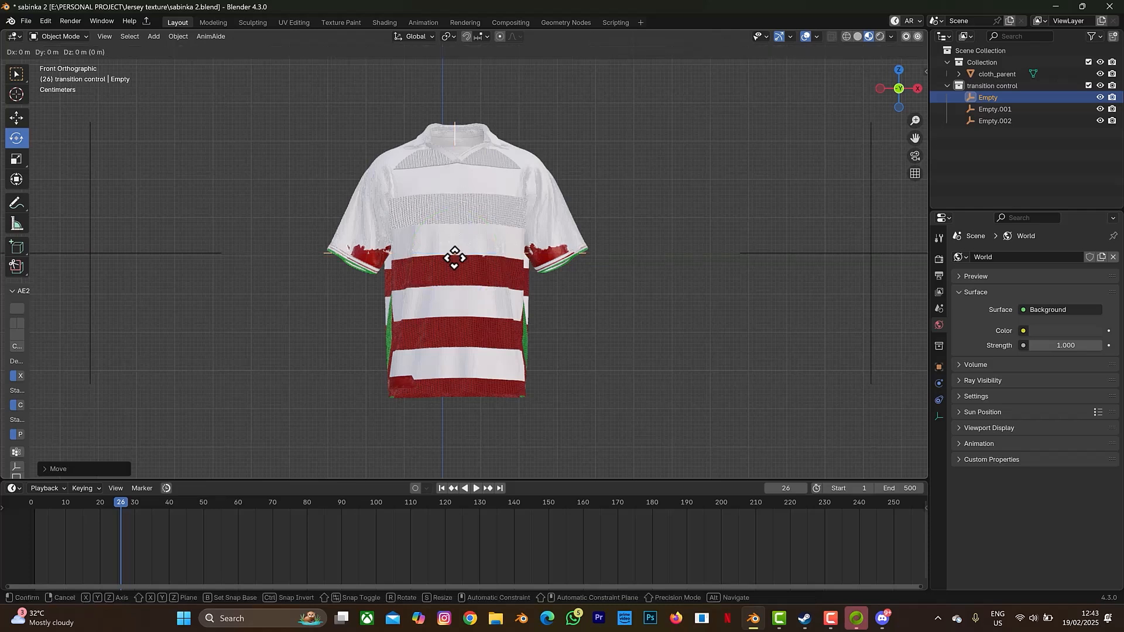
pyautogui.press('z')
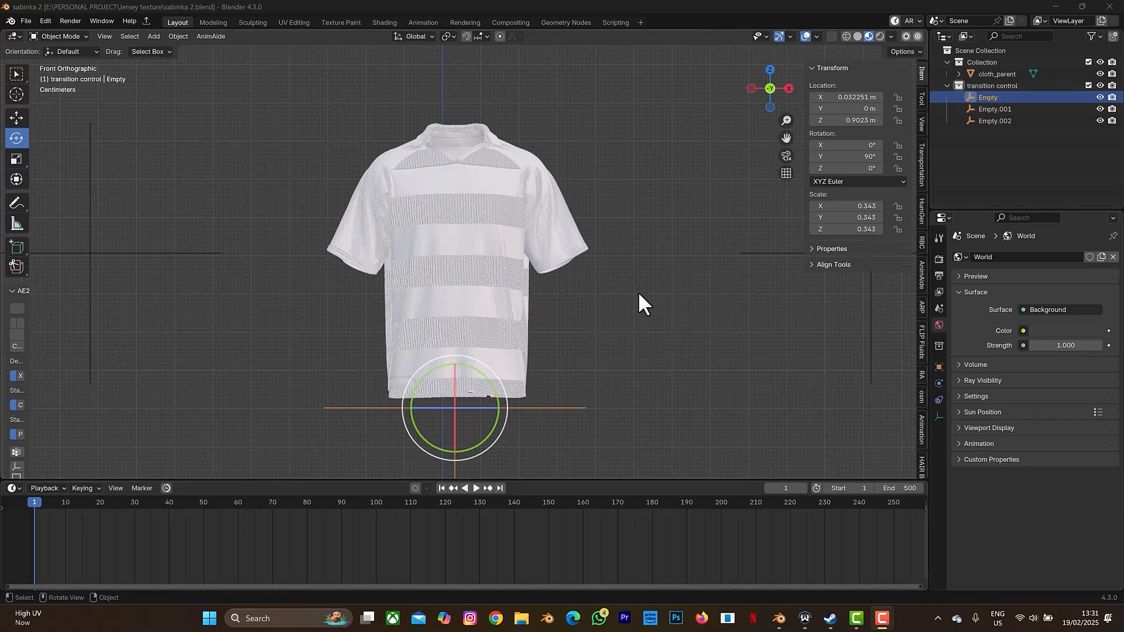
# - Select the Empty and insert a transform keyframe at frame 1
pyautogui.click(659, 316)
pyautogui.press('i')
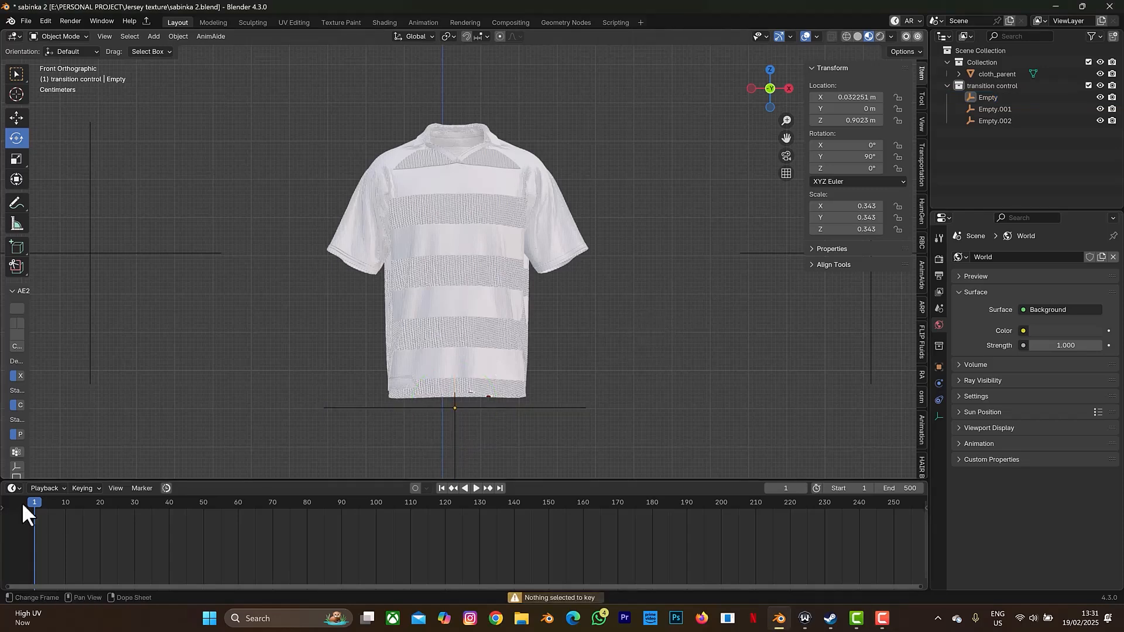
pyautogui.click(490, 410)
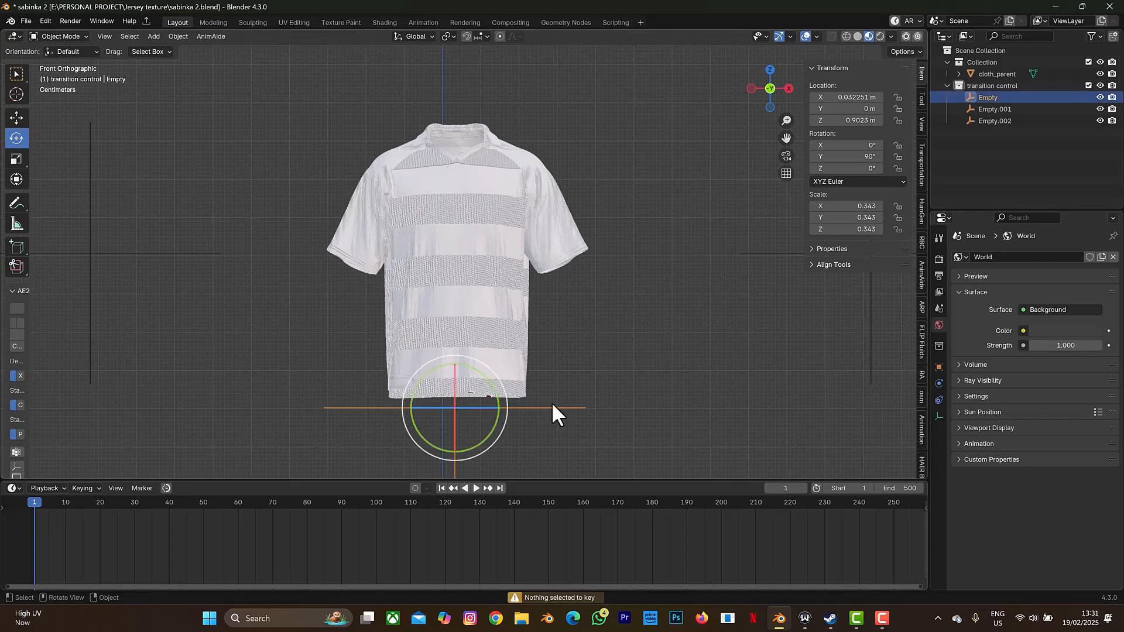
pyautogui.press('i')
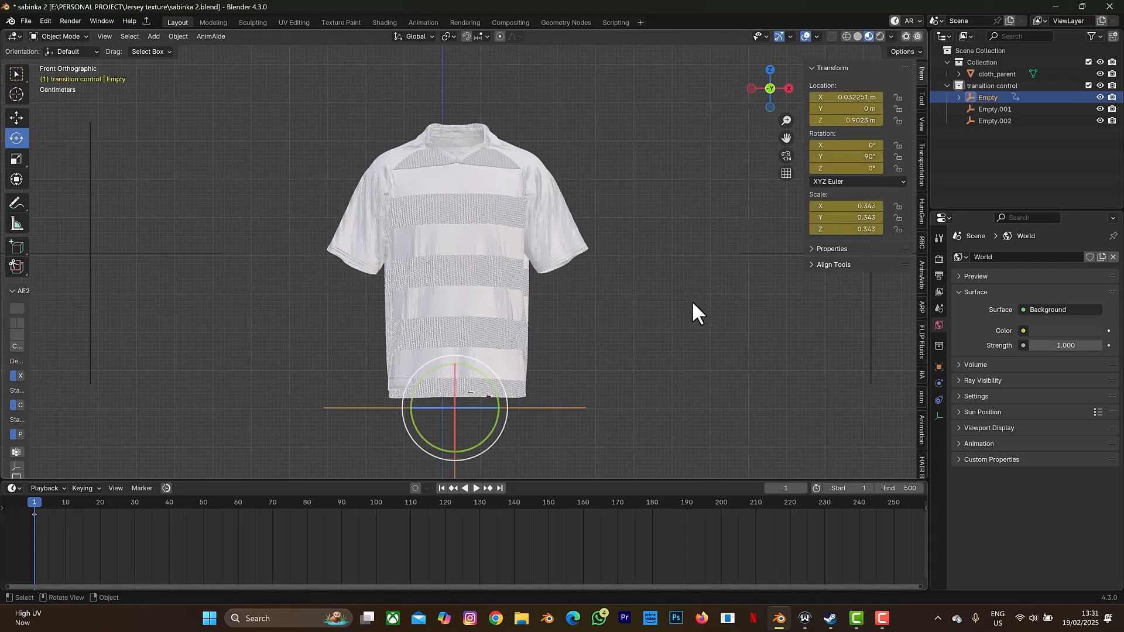
# - At frame 120, raise the Empty above the collar to Z 1.6882 m and keyframe it
pyautogui.click(792, 488)
pyautogui.write('120')
pyautogui.press('Return')
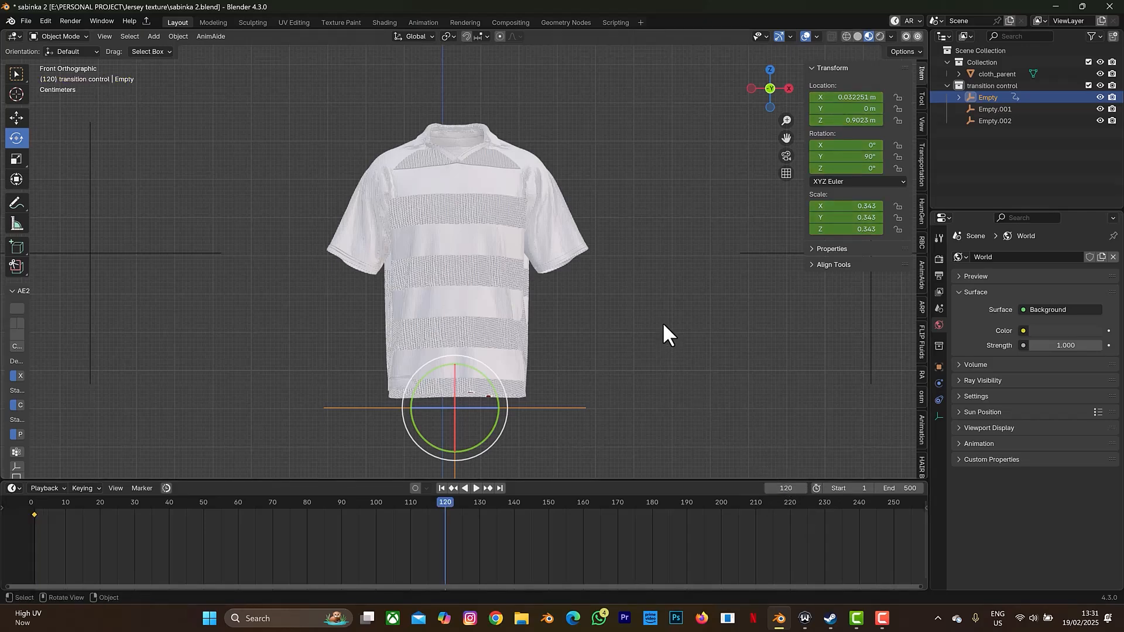
pyautogui.press('g')
pyautogui.press('z')
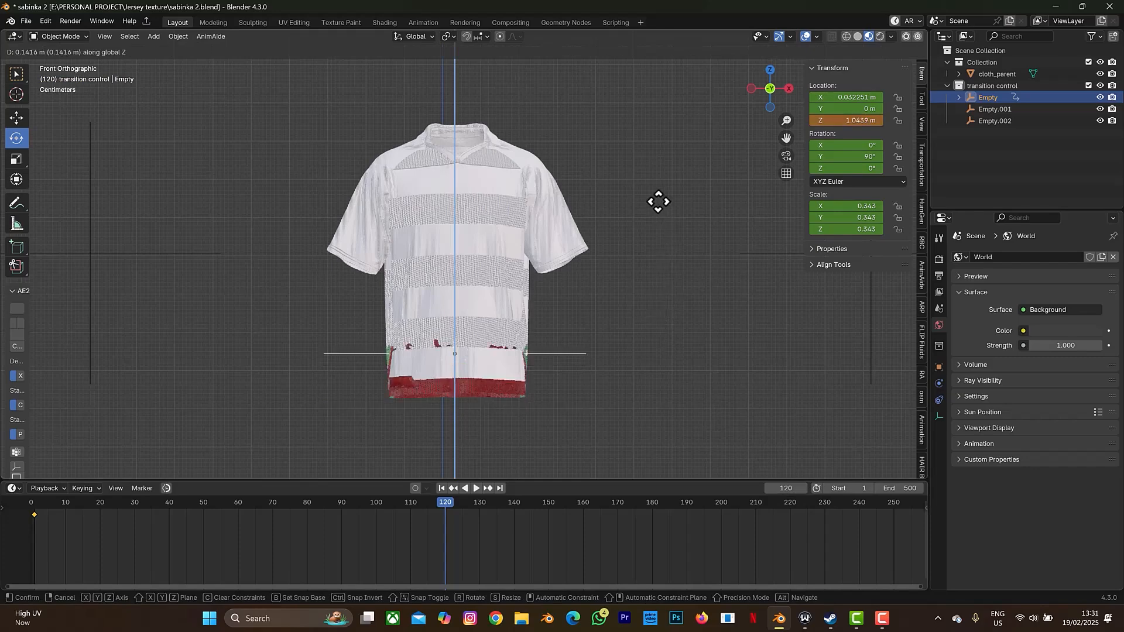
pyautogui.click(622, 472)
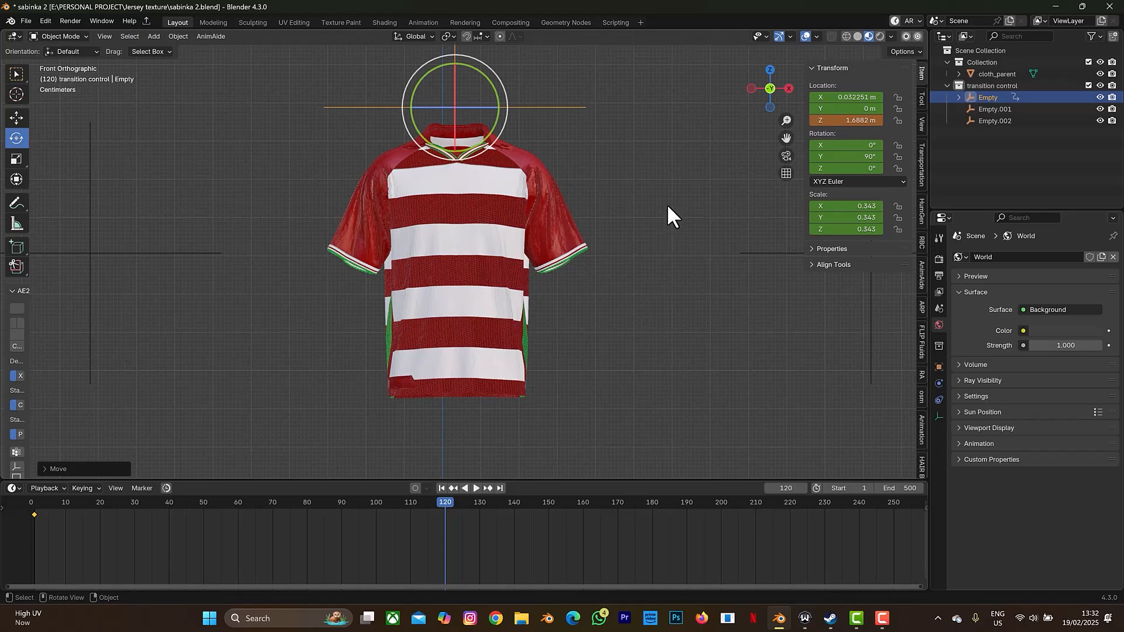
pyautogui.press('i')
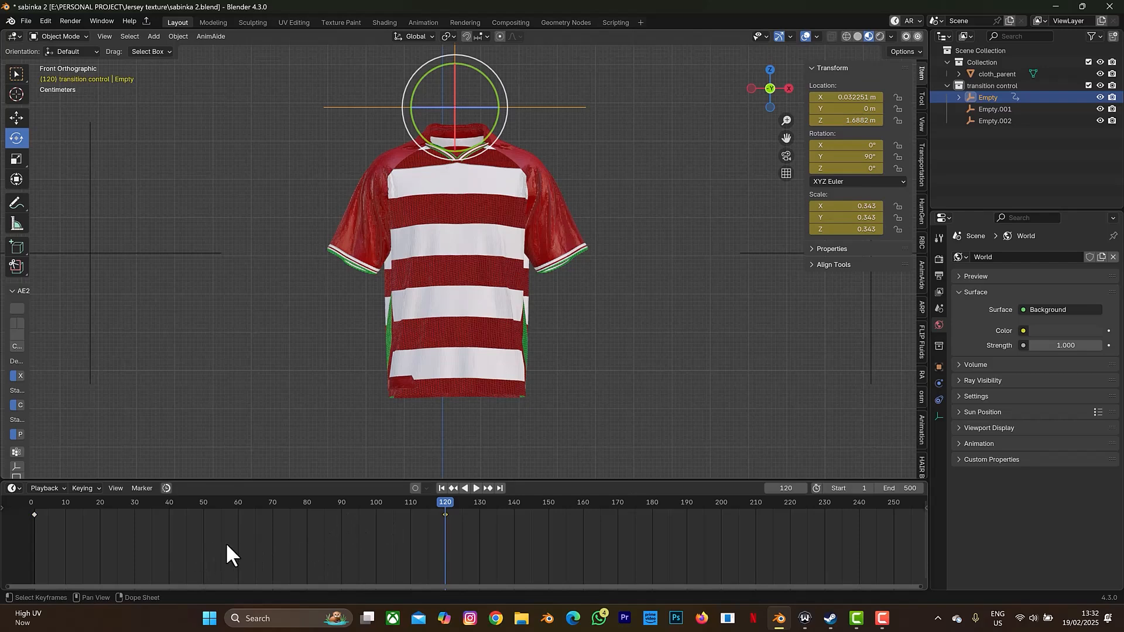
# - Make the Empty's keyframes Linear, then at frame 121 start sliding Empty.001 left along X
pyautogui.press('t')
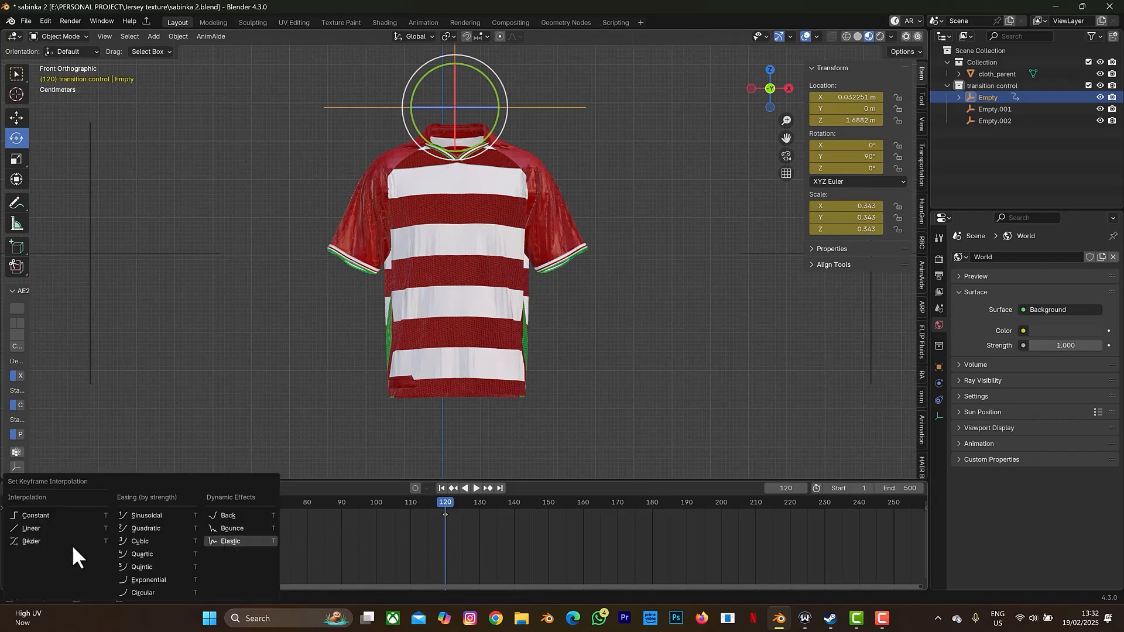
pyautogui.click(51, 528)
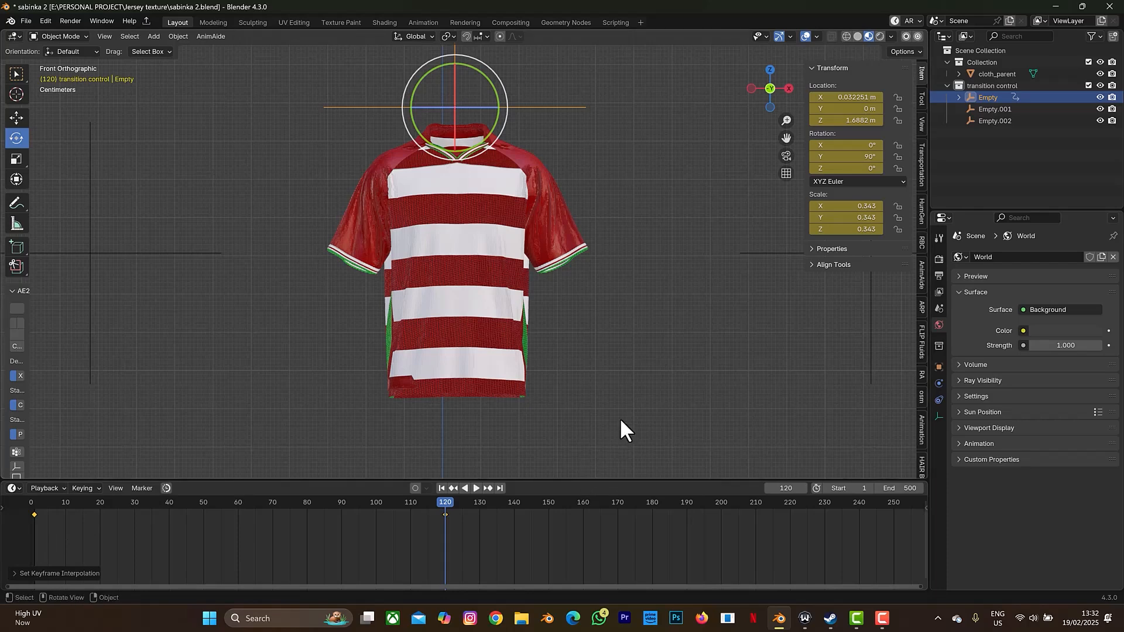
pyautogui.press('Right')
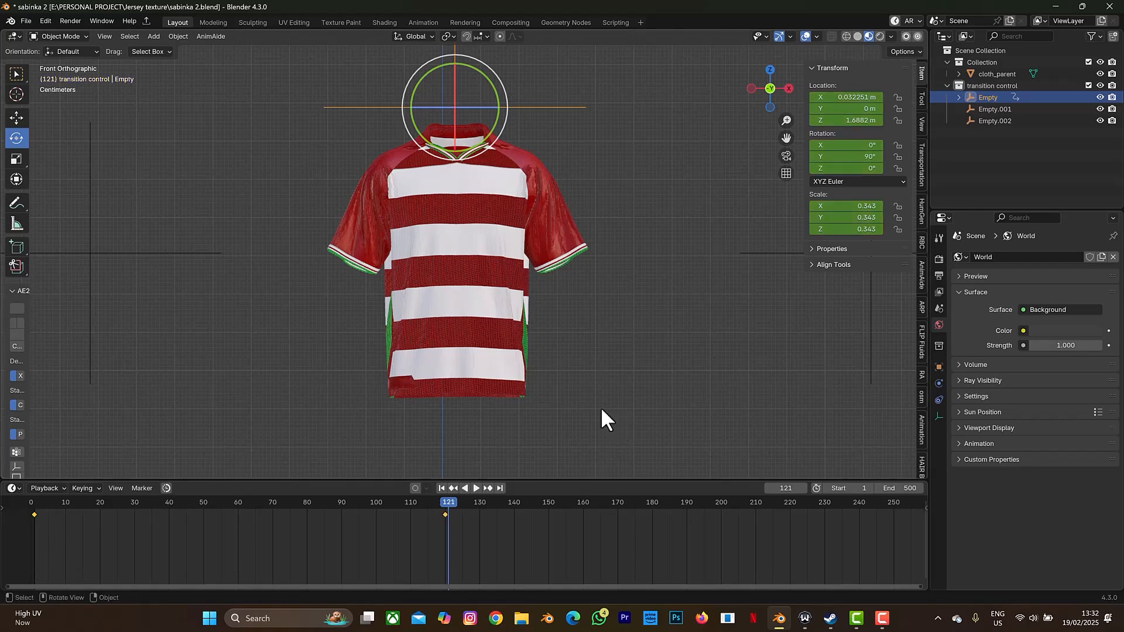
pyautogui.click(872, 300)
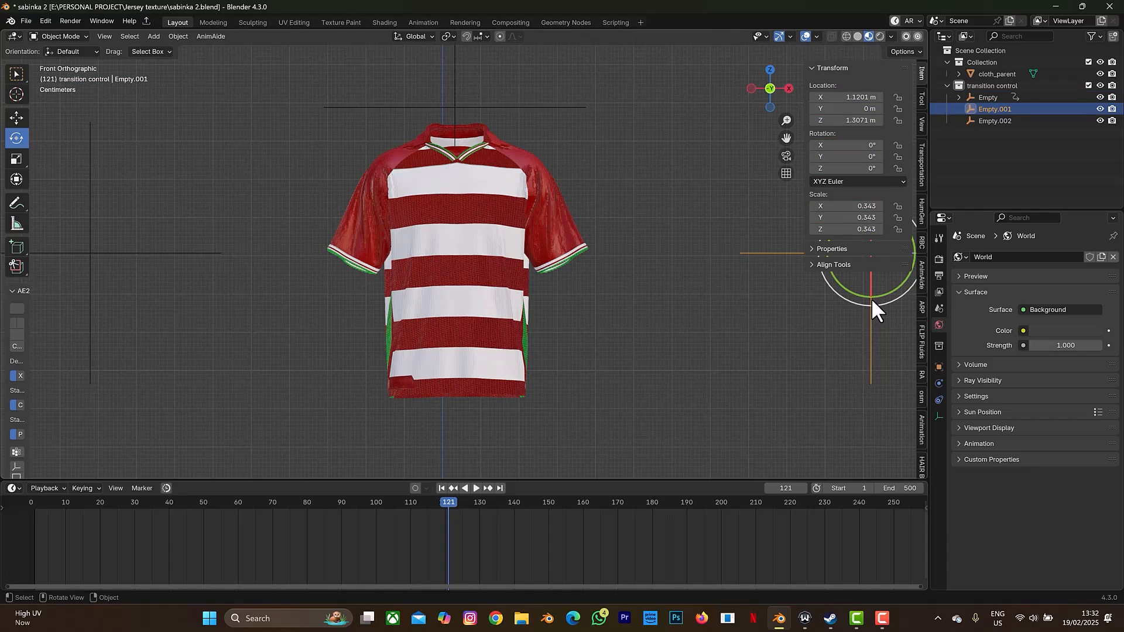
pyautogui.press('g')
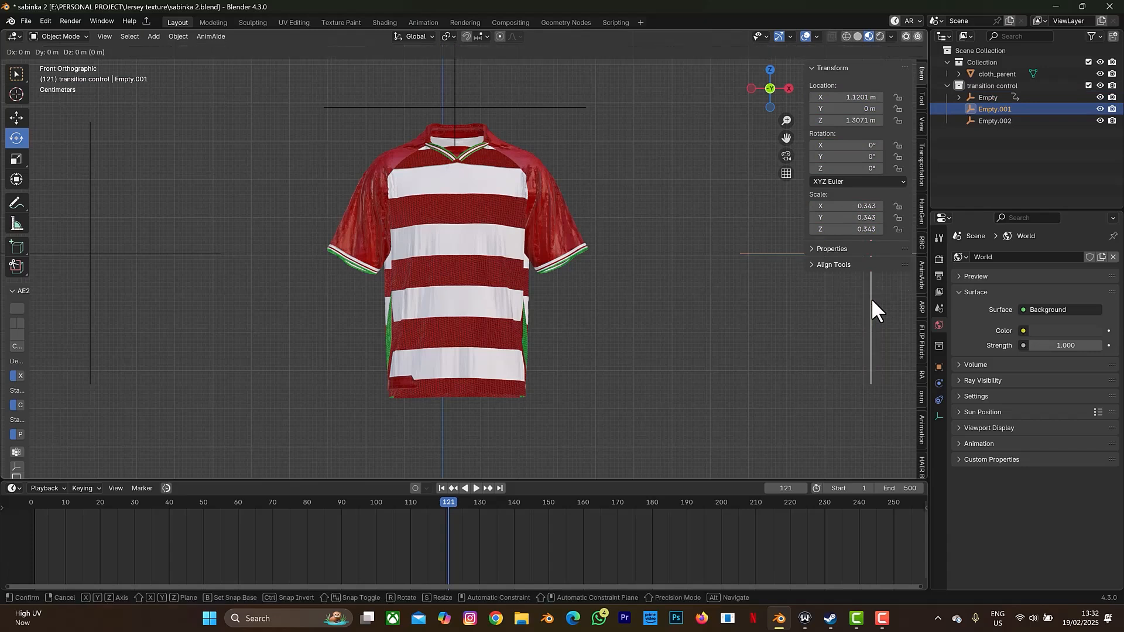
pyautogui.press('x')
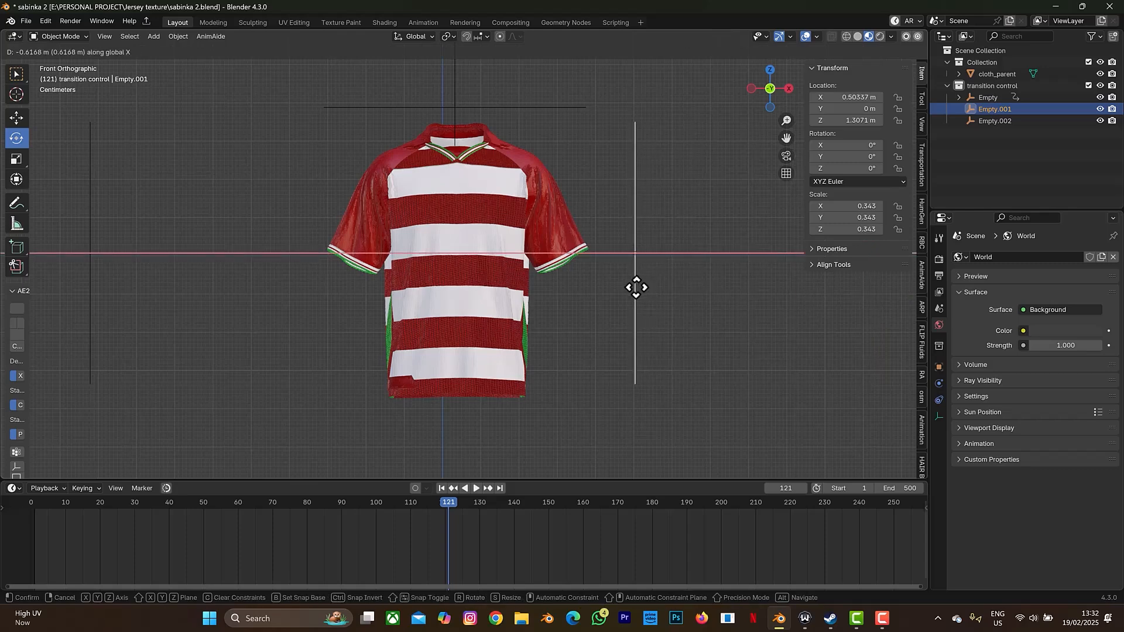
# - Keyframe Empty.001 beside the jersey at frame 121 and left of it (X −0.41 m) at frame 240
pyautogui.click(635, 285)
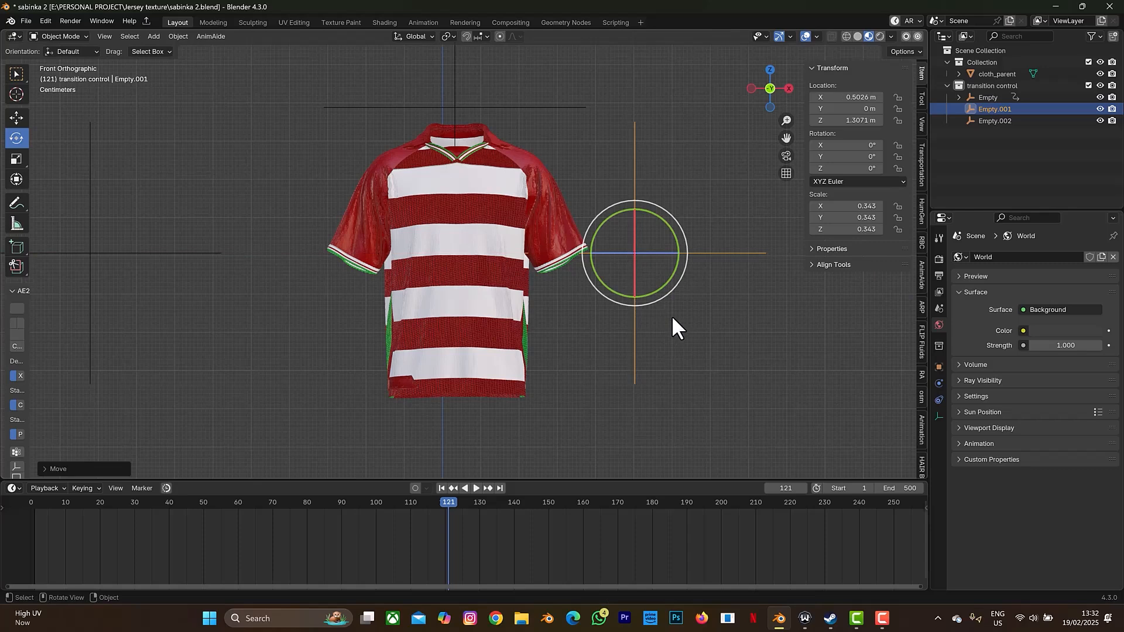
pyautogui.press('i')
pyautogui.click(786, 489)
pyautogui.write('2')
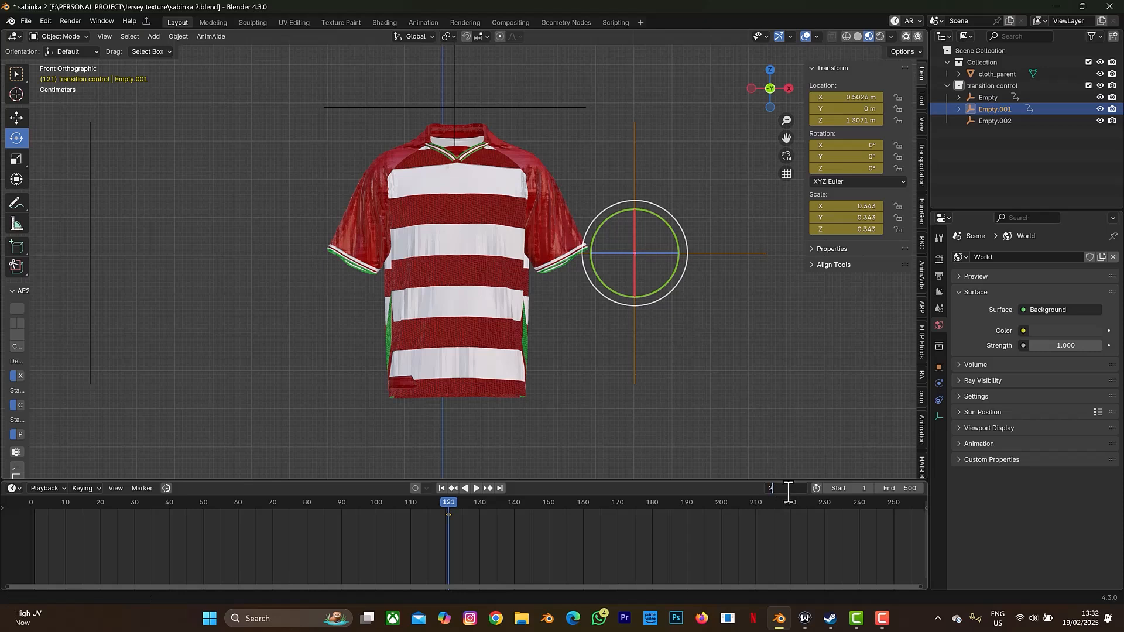
pyautogui.write('40')
pyautogui.press('Return')
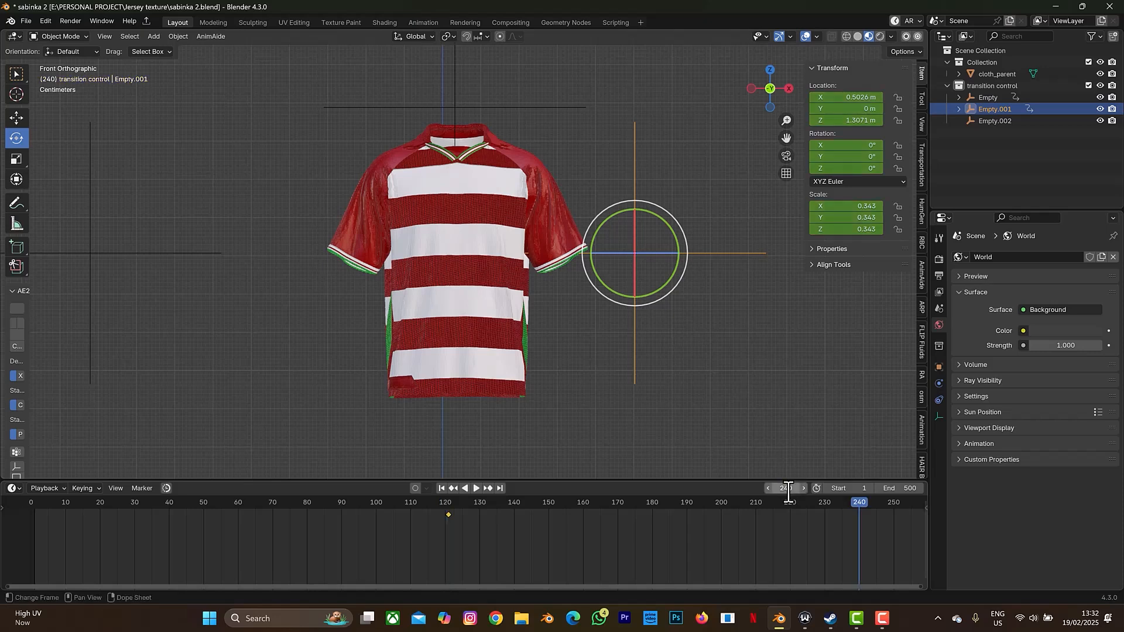
pyautogui.press('g')
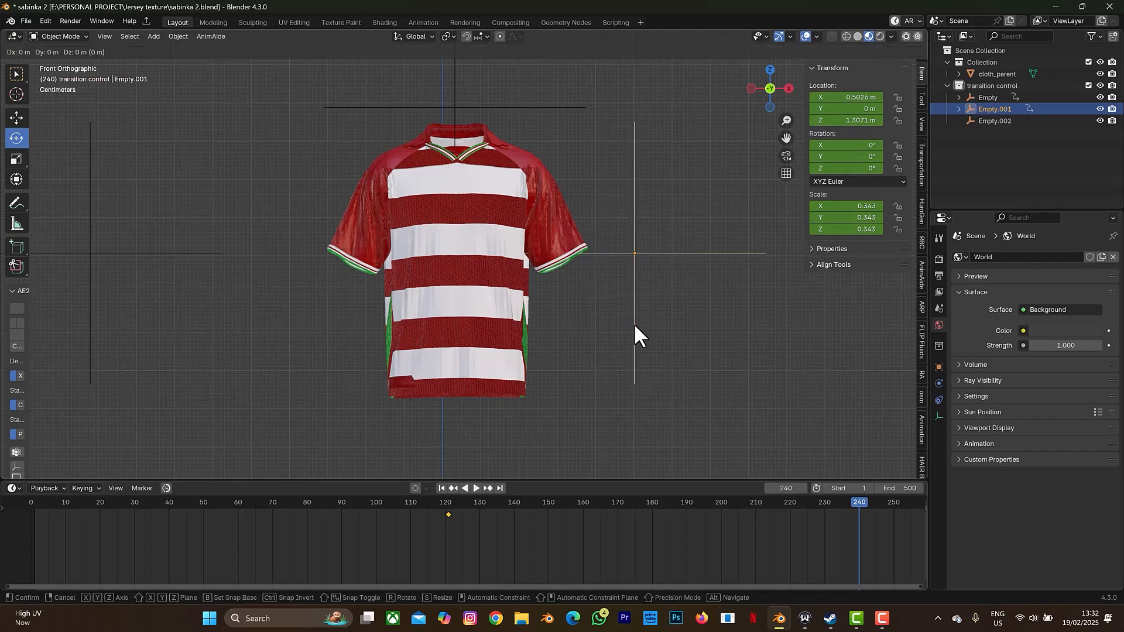
pyautogui.press('x')
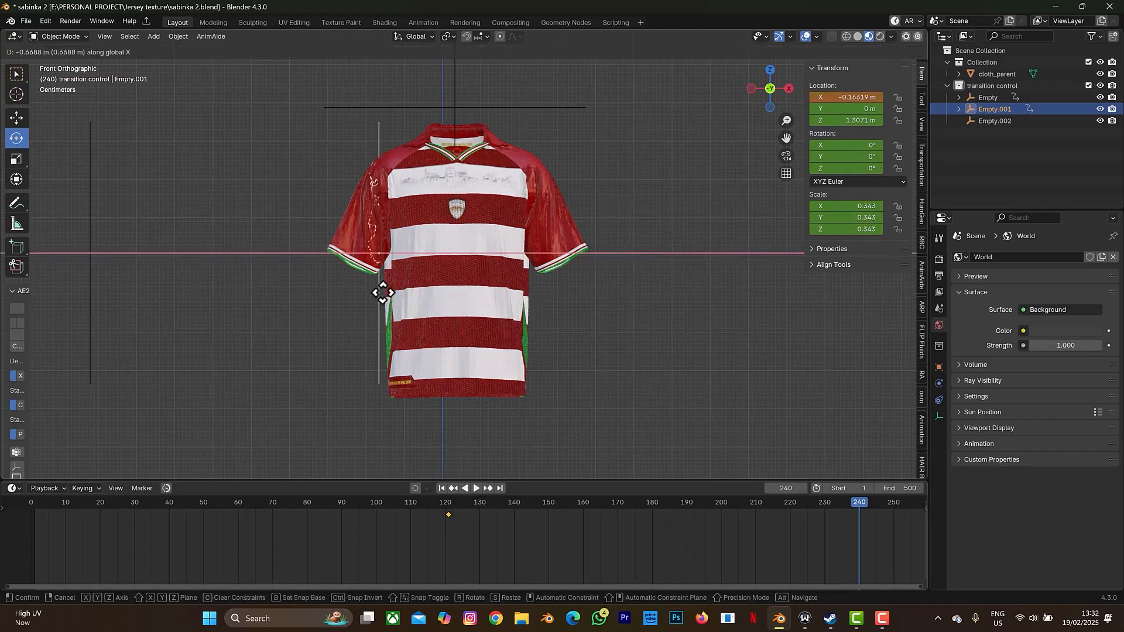
pyautogui.click(286, 289)
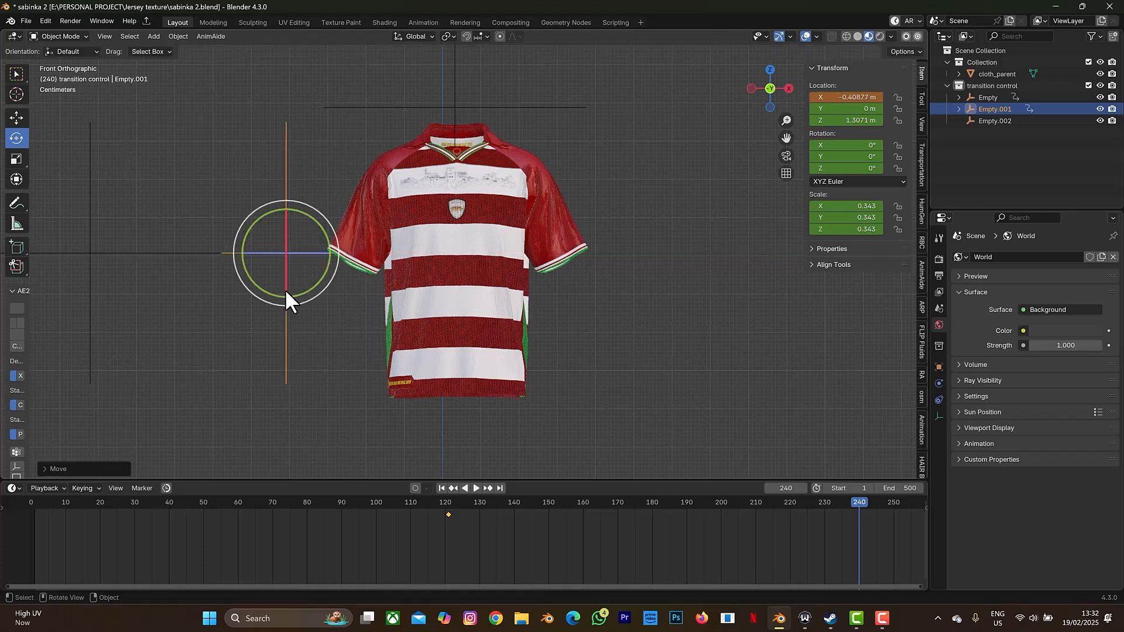
pyautogui.press('i')
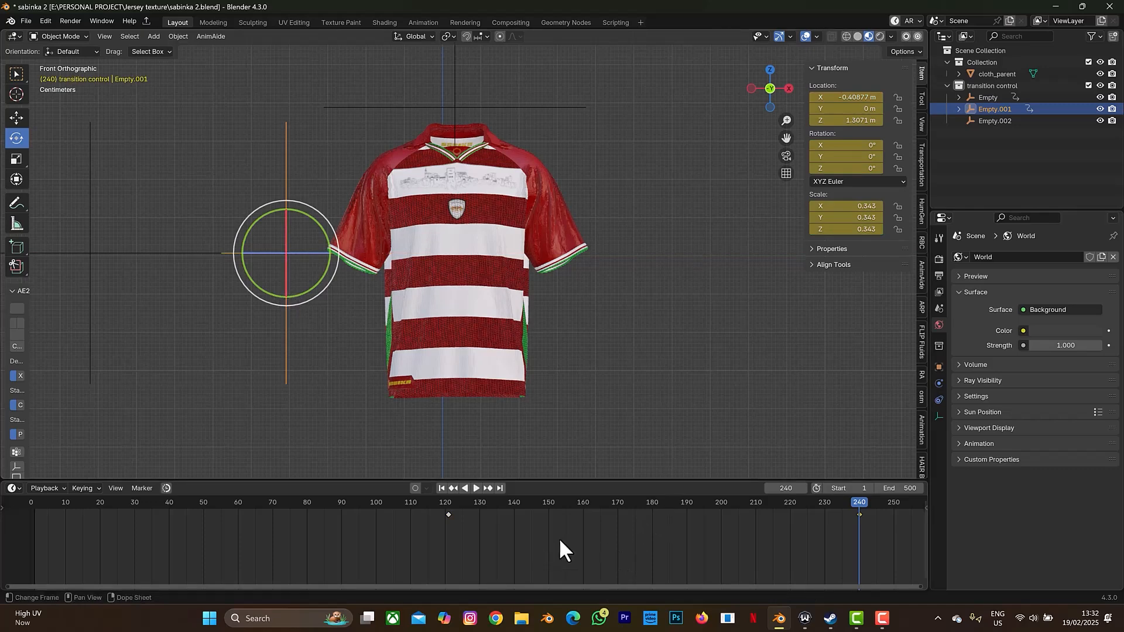
# - Set all of Empty.001's keyframes to Linear interpolation
pyautogui.press('a')
pyautogui.press('t')
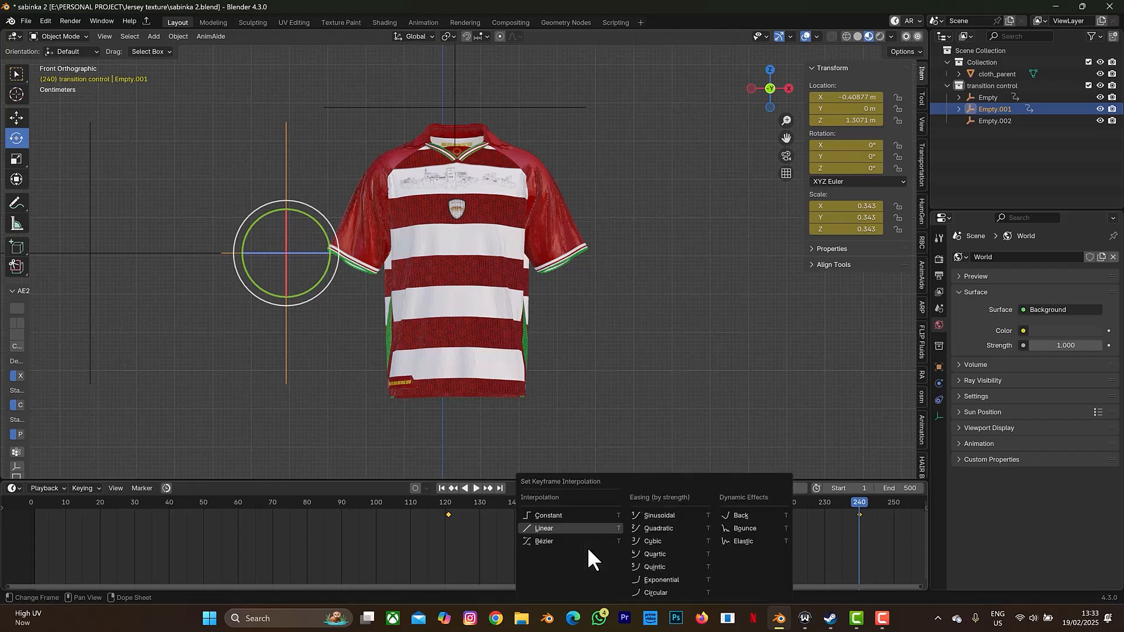
pyautogui.click(533, 526)
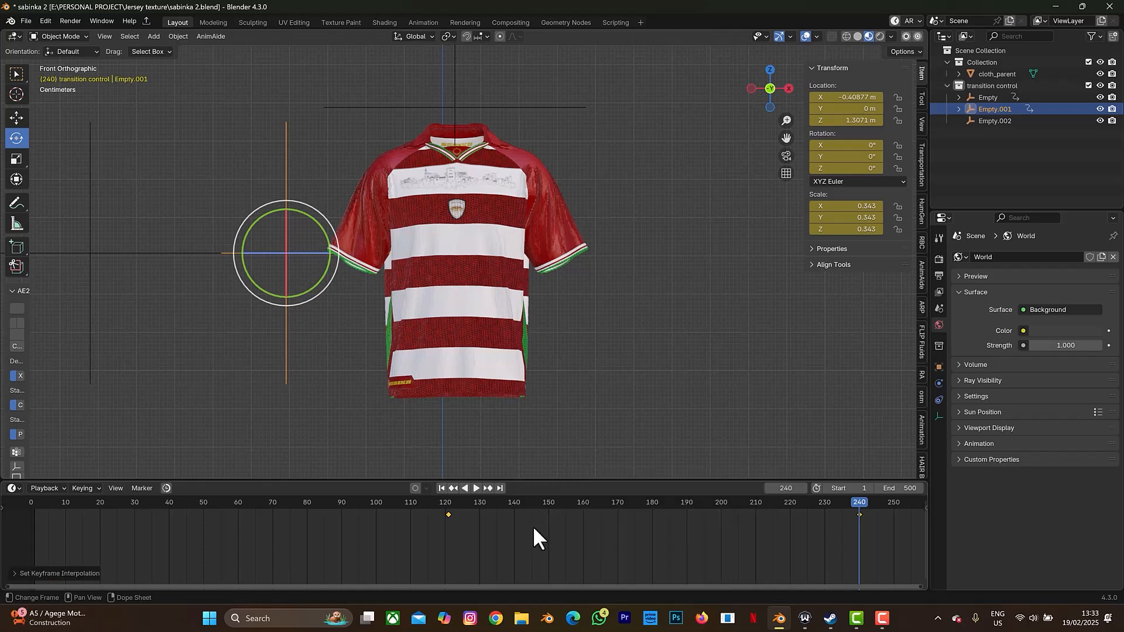
# - Select Empty.002, scrub the transition playback and stop it at frame 79, stripes reaching the chest
pyautogui.click(93, 255)
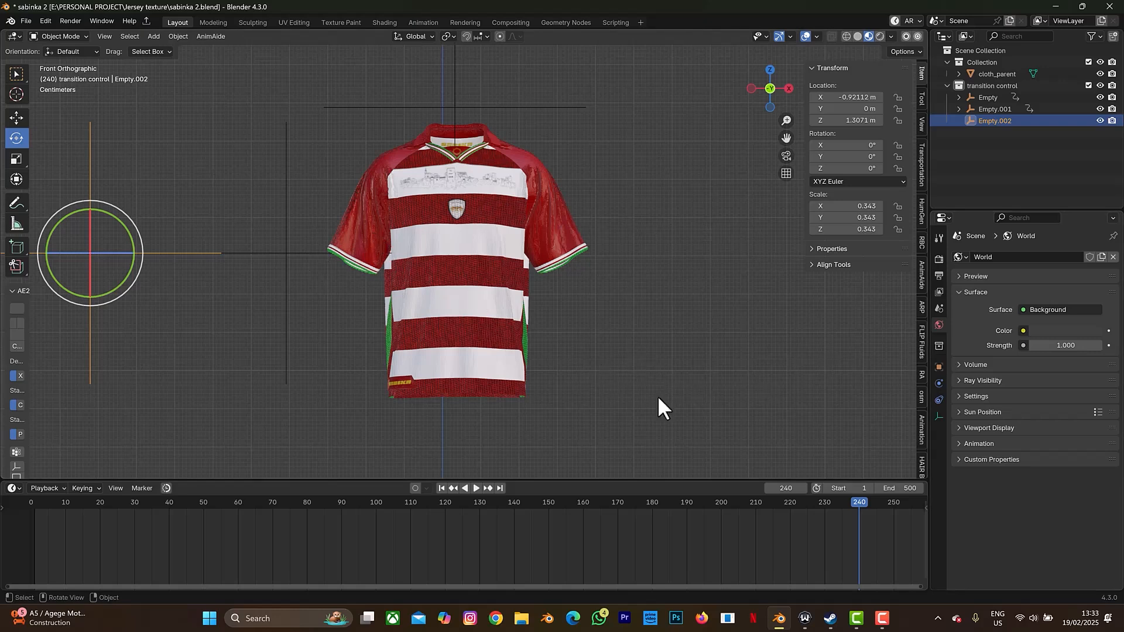
pyautogui.moveTo(851, 498); pyautogui.dragTo(788, 473)
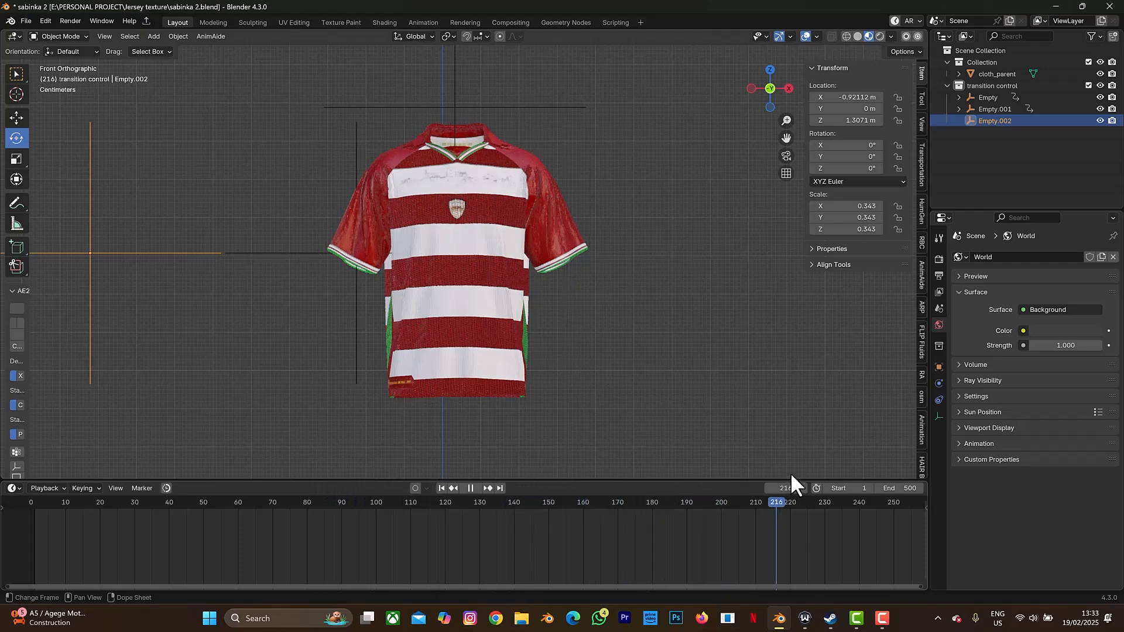
pyautogui.press('space')
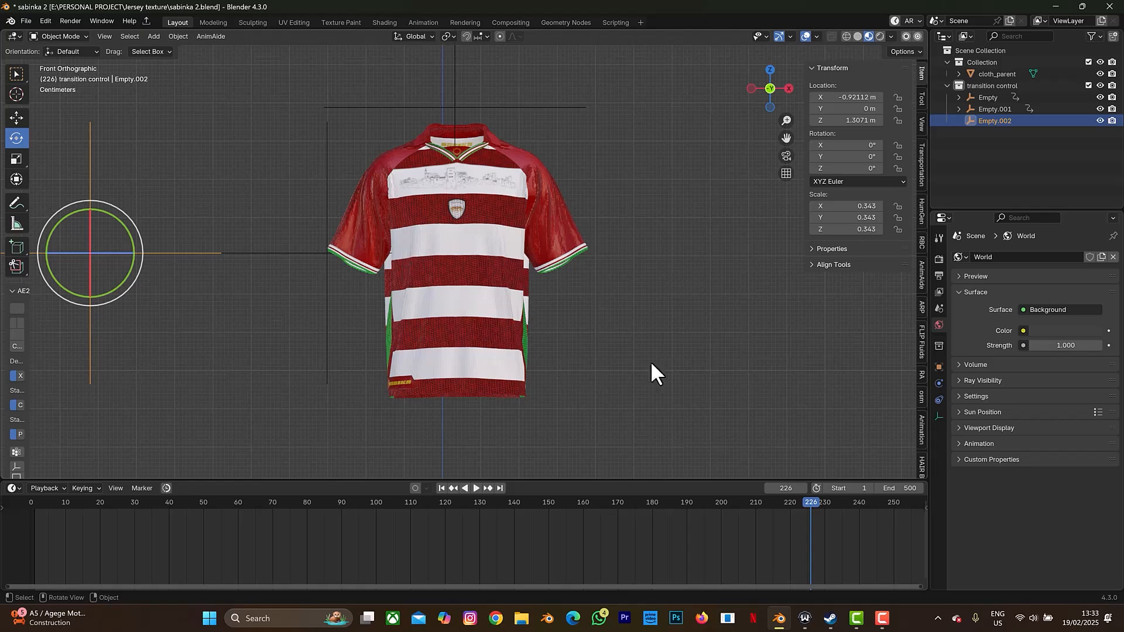
pyautogui.moveTo(808, 502); pyautogui.dragTo(252, 528)
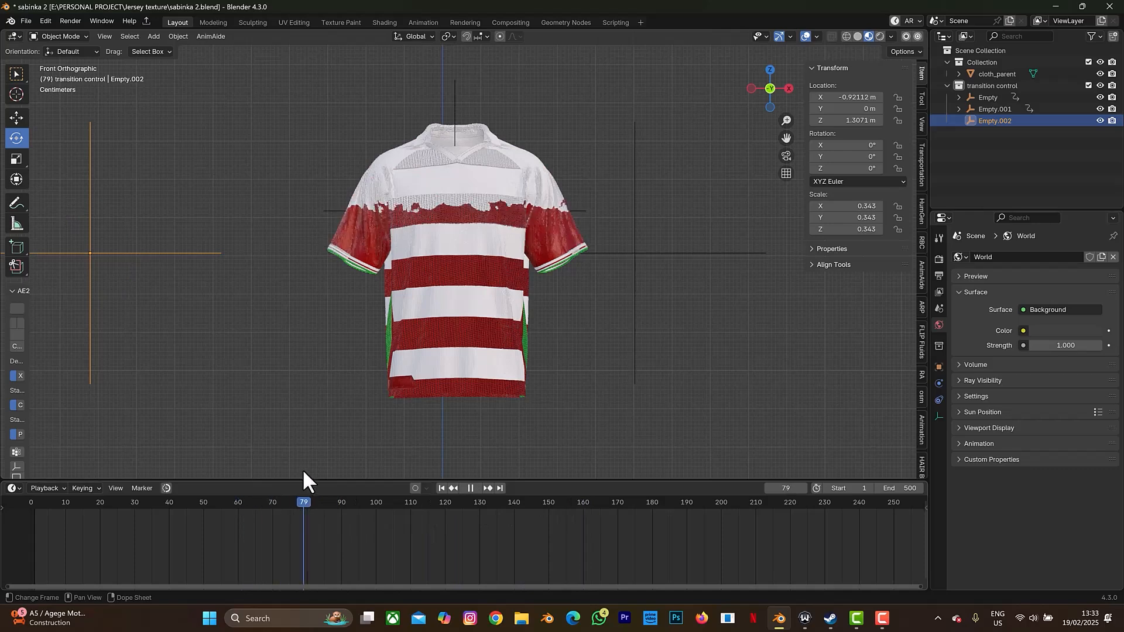
pyautogui.press('space')
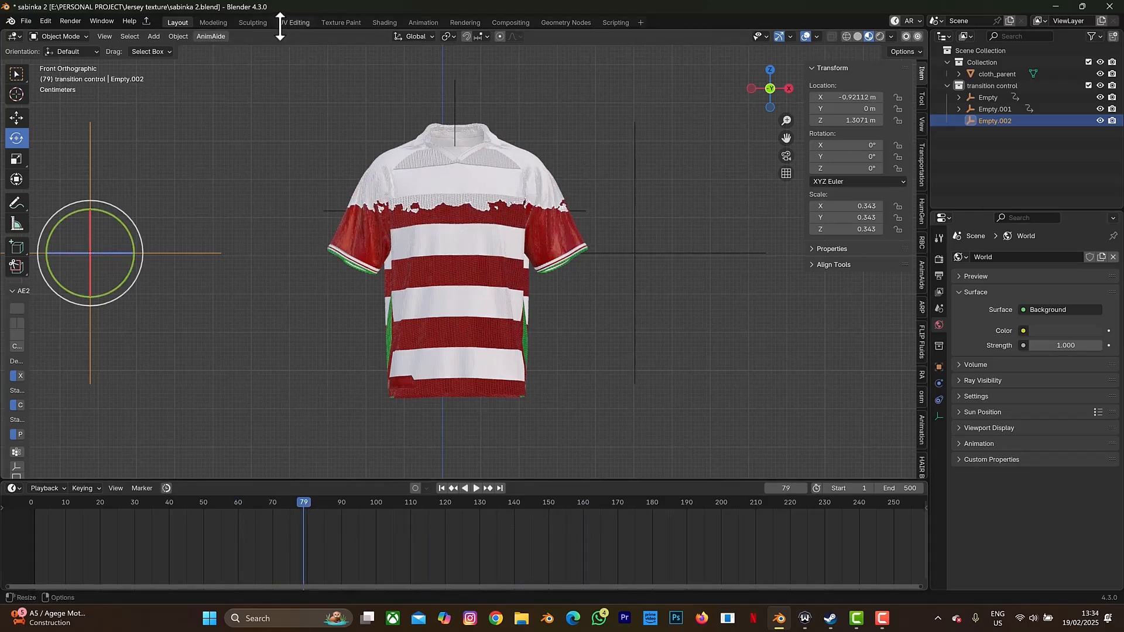
# - Show the jersey's material nodes in the Shading workspace, framing the Transition and Material Output nodes
pyautogui.click(383, 22)
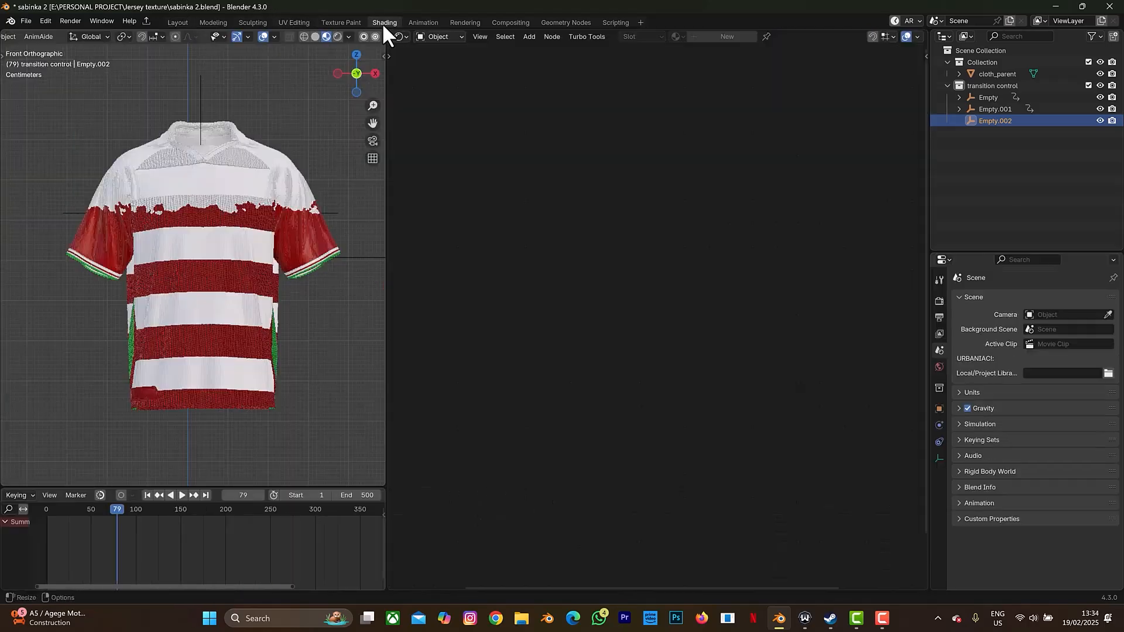
pyautogui.click(246, 304)
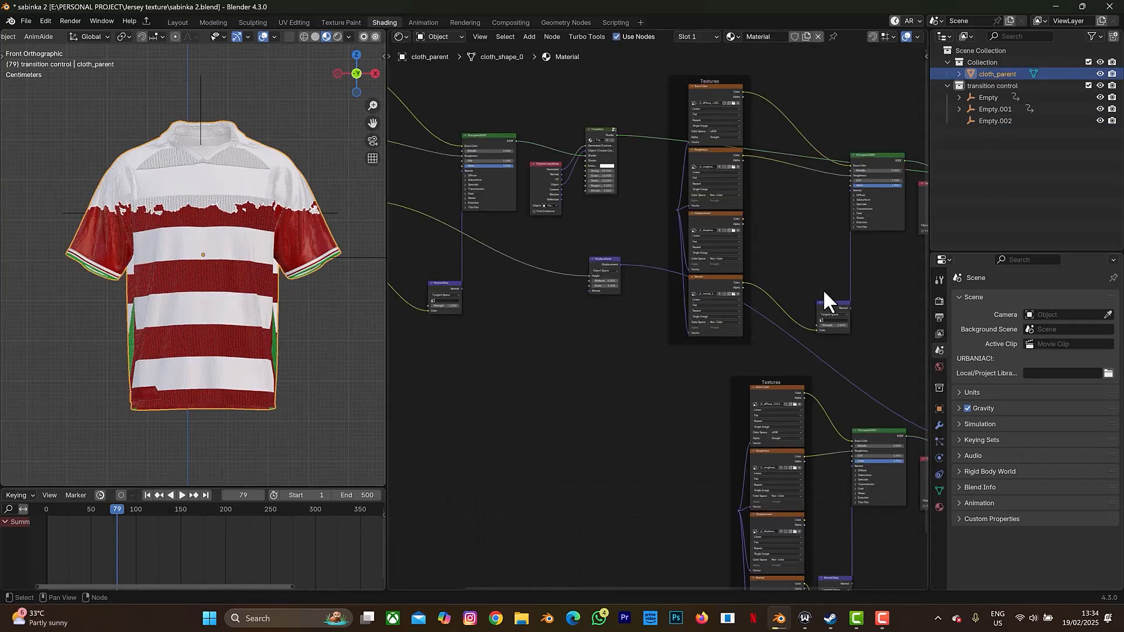
pyautogui.moveTo(824, 280); pyautogui.dragTo(546, 155, button='middle')
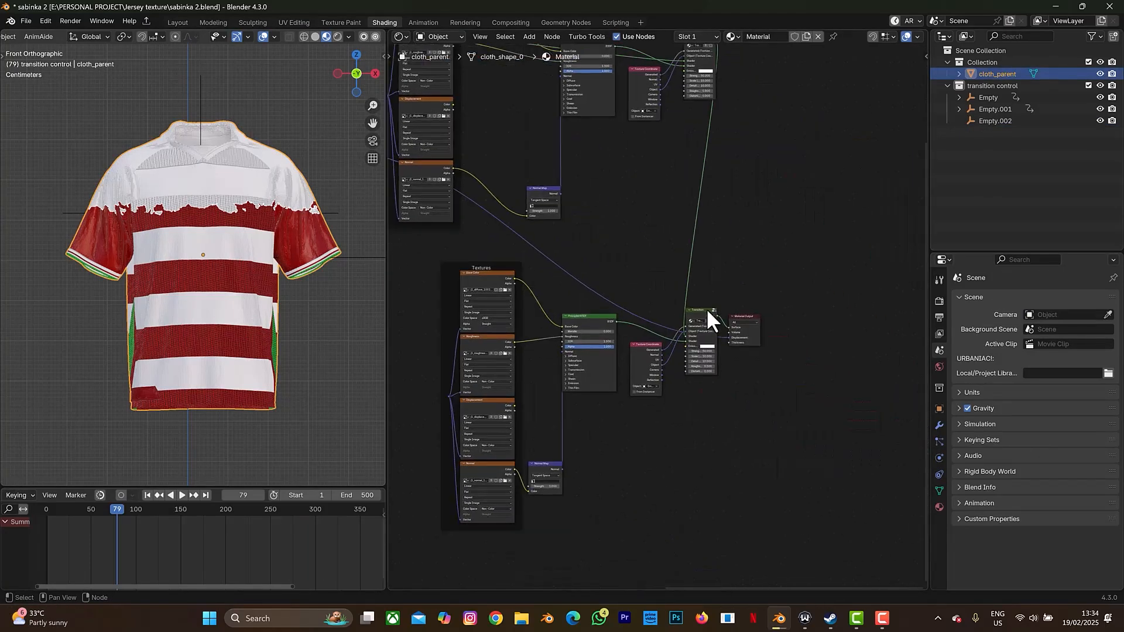
pyautogui.scroll(4, 708, 308)
pyautogui.scroll(3, 764, 260)
pyautogui.moveTo(811, 236); pyautogui.dragTo(674, 156, button='middle')
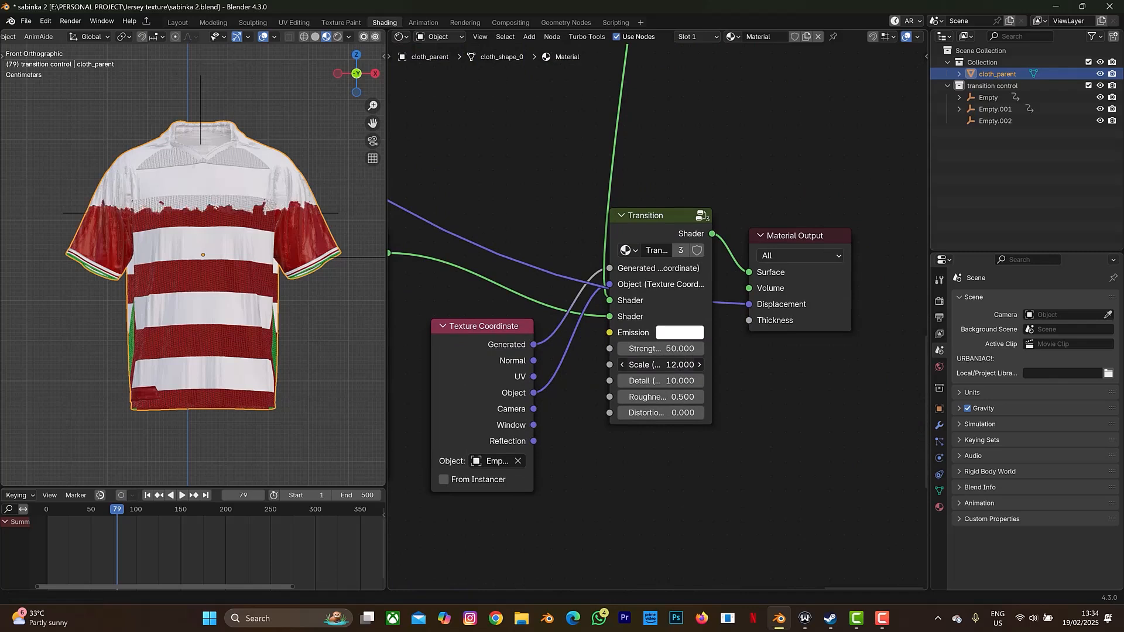
# - Tune the Transition node to Scale 15.4, Detail 5.1 and Distortion 19.2
pyautogui.moveTo(661, 365)
pyautogui.mouseDown()
pyautogui.moveTo(697, 365)
pyautogui.moveTo(650, 364)
pyautogui.moveTo(664, 365)
pyautogui.mouseUp()
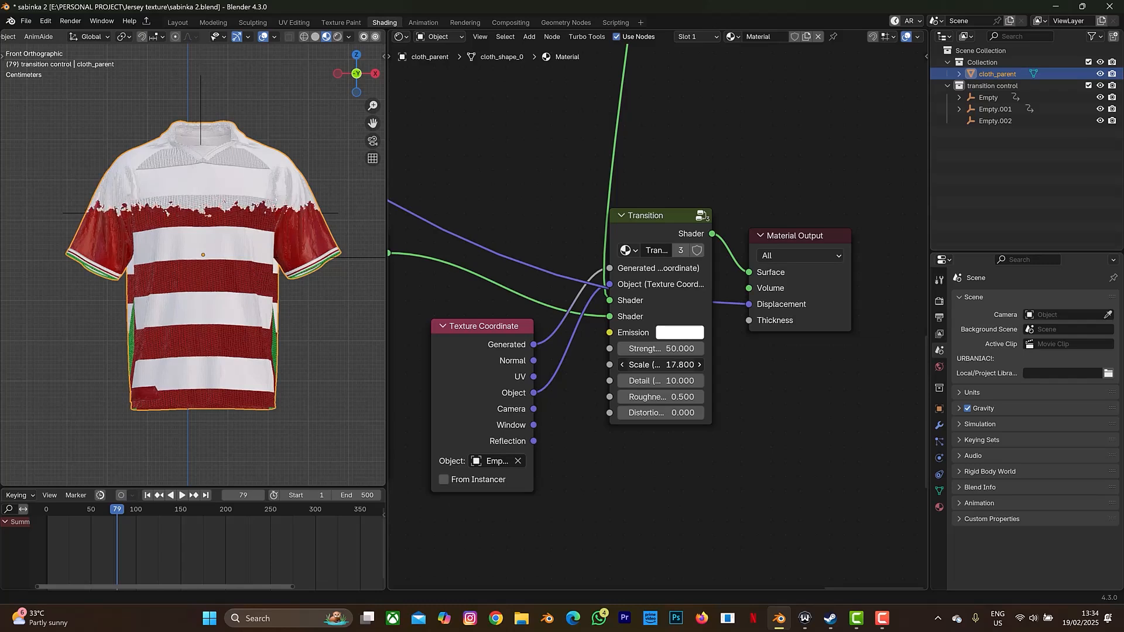
pyautogui.moveTo(662, 365); pyautogui.dragTo(664, 364)
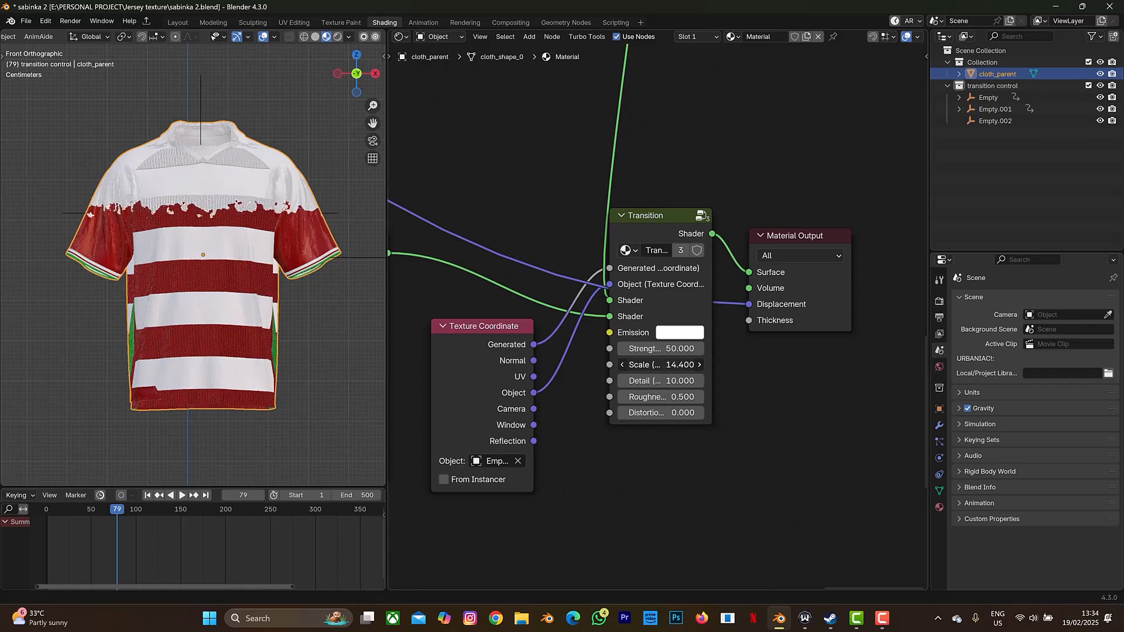
pyautogui.moveTo(662, 365); pyautogui.dragTo(663, 380)
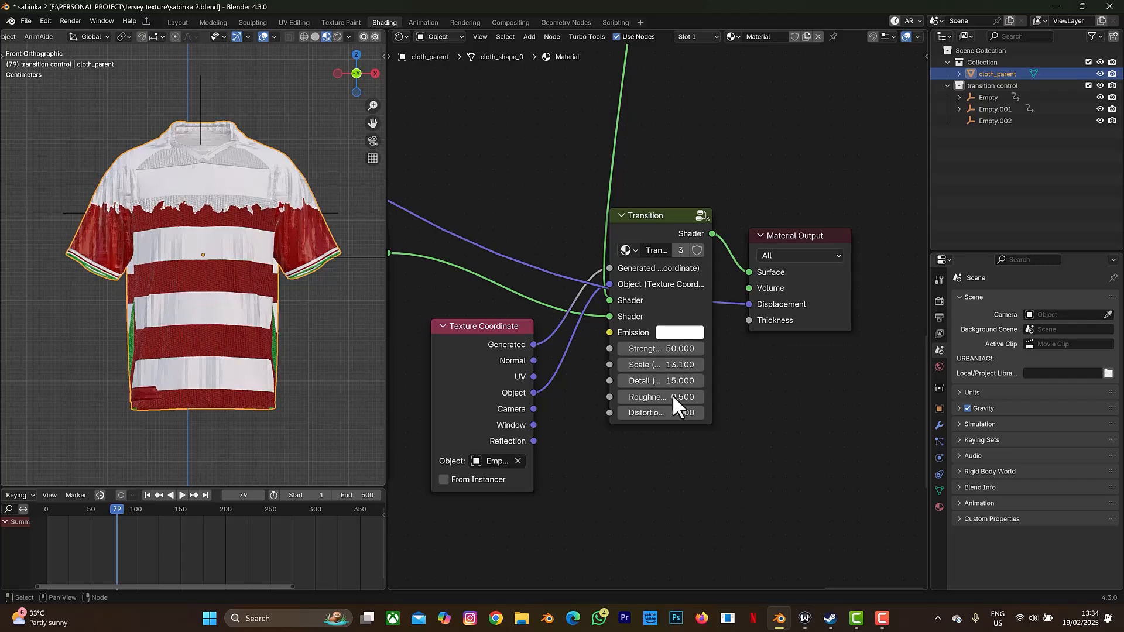
pyautogui.moveTo(660, 413); pyautogui.dragTo(679, 413)
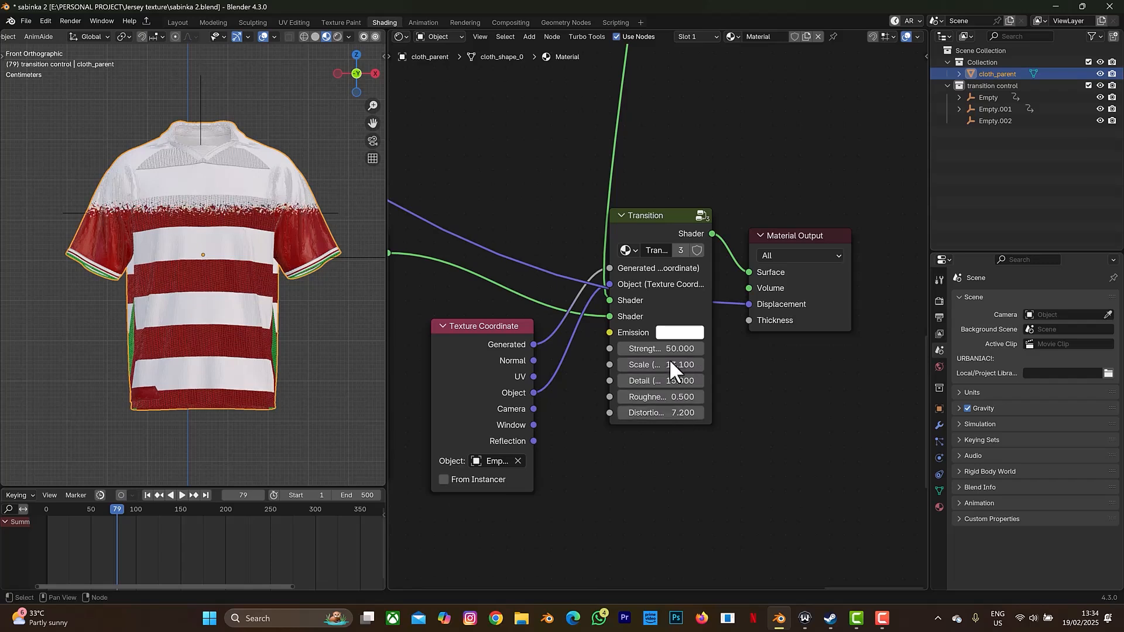
pyautogui.moveTo(671, 364); pyautogui.dragTo(677, 365)
pyautogui.moveTo(693, 412); pyautogui.dragTo(686, 413)
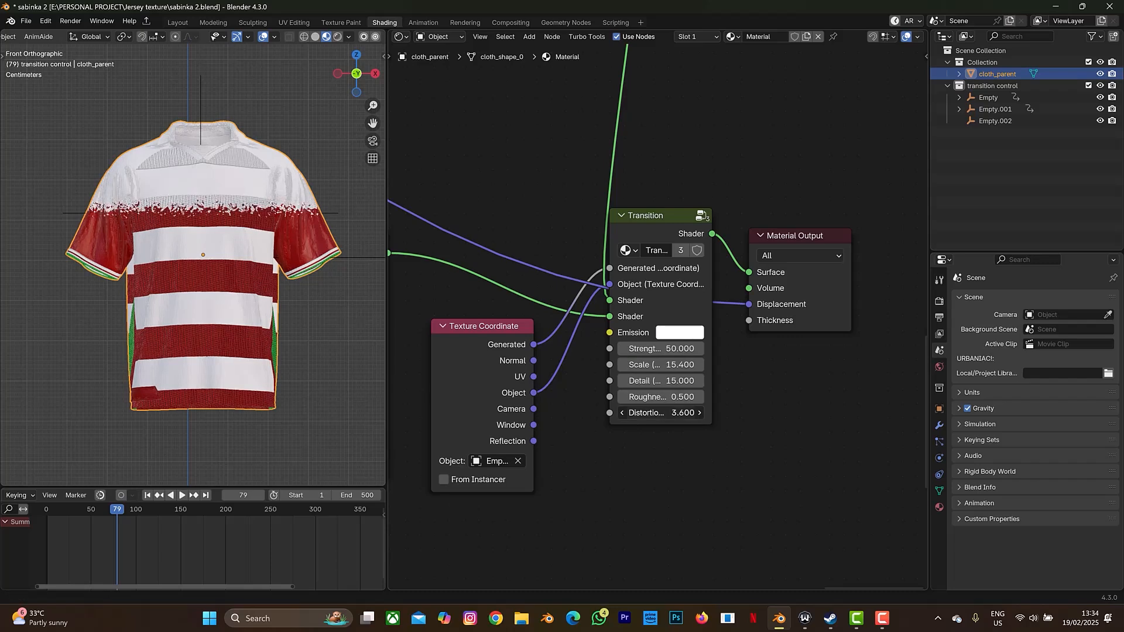
pyautogui.moveTo(665, 413); pyautogui.dragTo(767, 396)
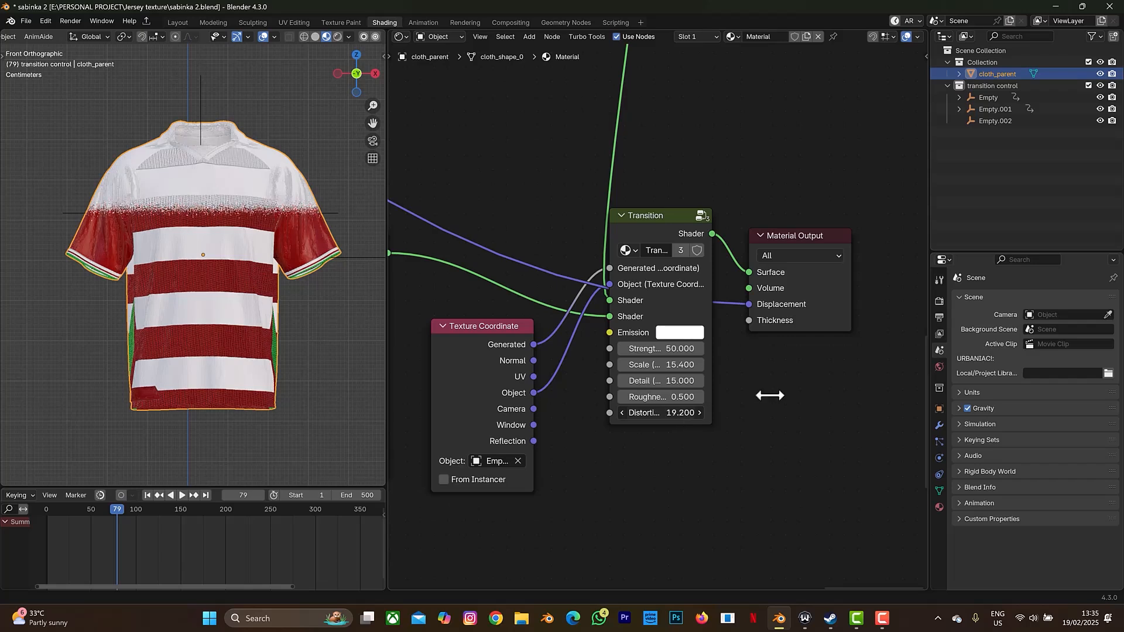
pyautogui.moveTo(671, 381); pyautogui.dragTo(621, 381)
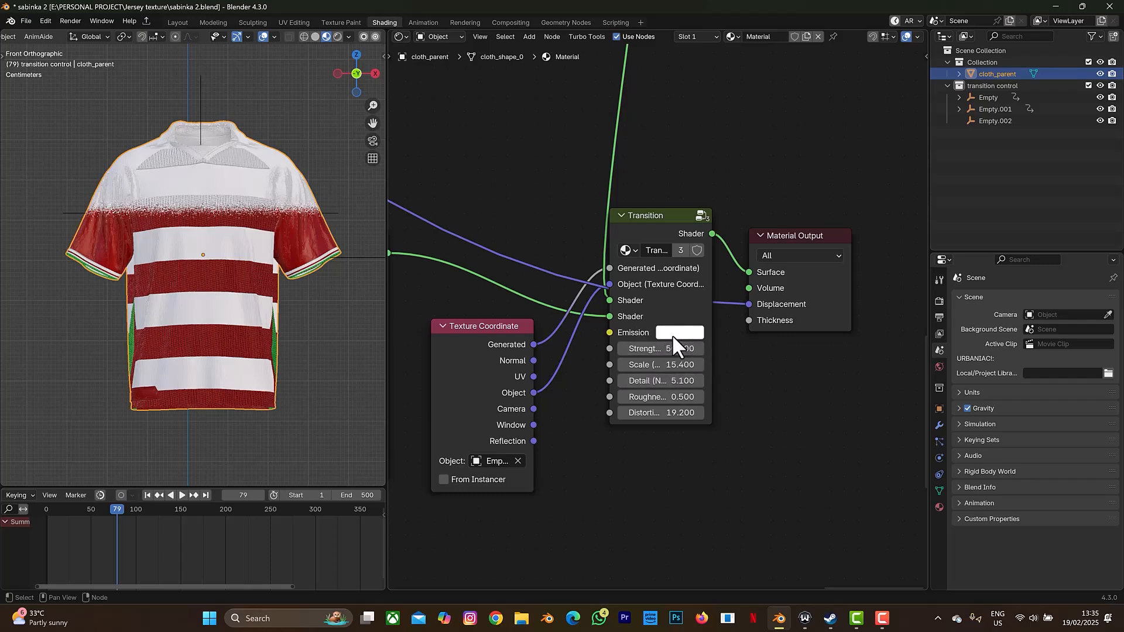
# - Set the first Transition node's Emission colour to yellow
pyautogui.click(678, 332)
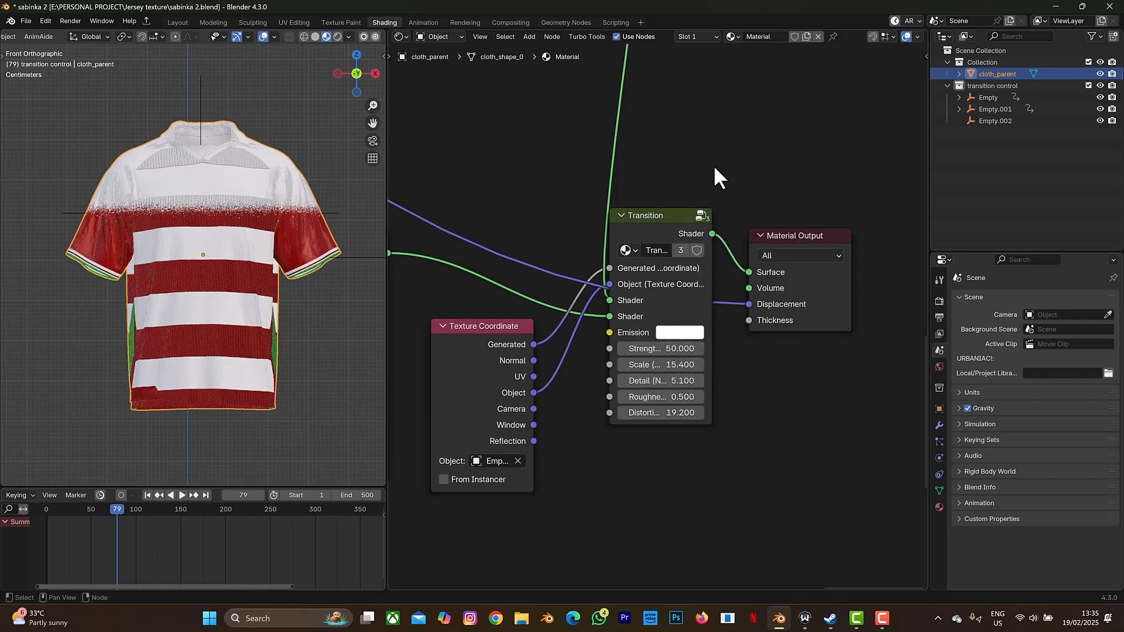
pyautogui.click(670, 333)
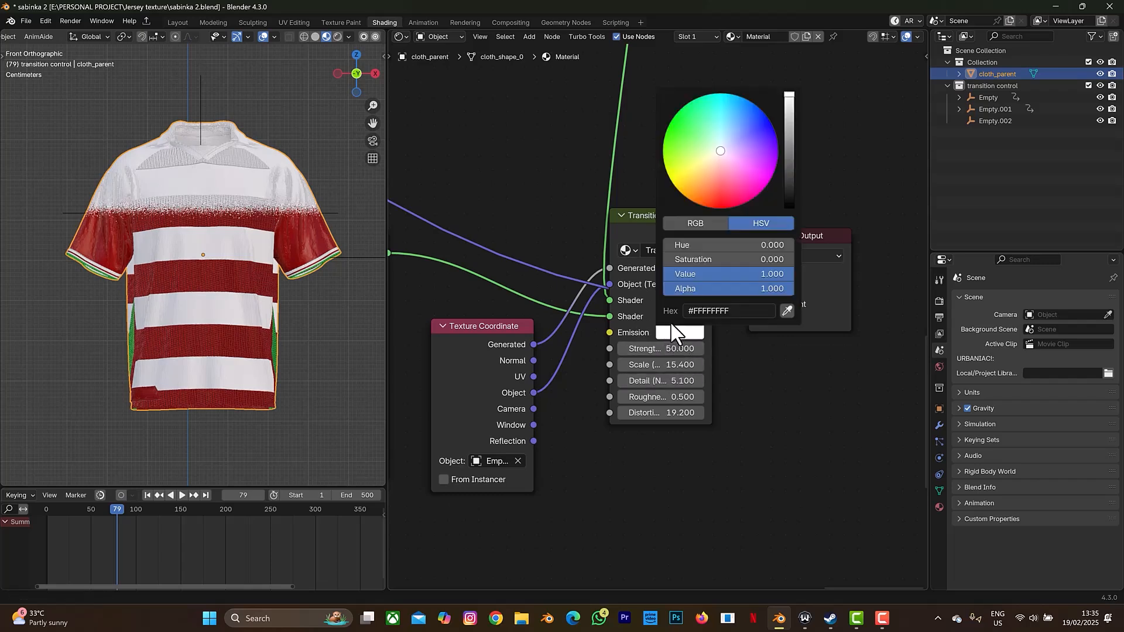
pyautogui.click(684, 181)
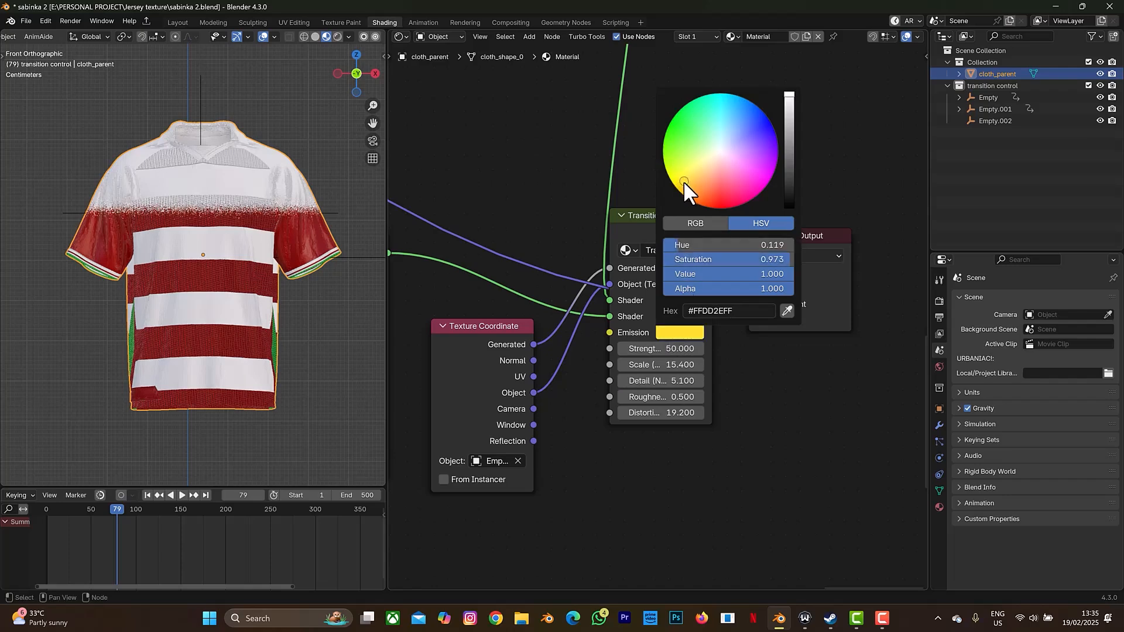
pyautogui.scroll(5, 225, 208)
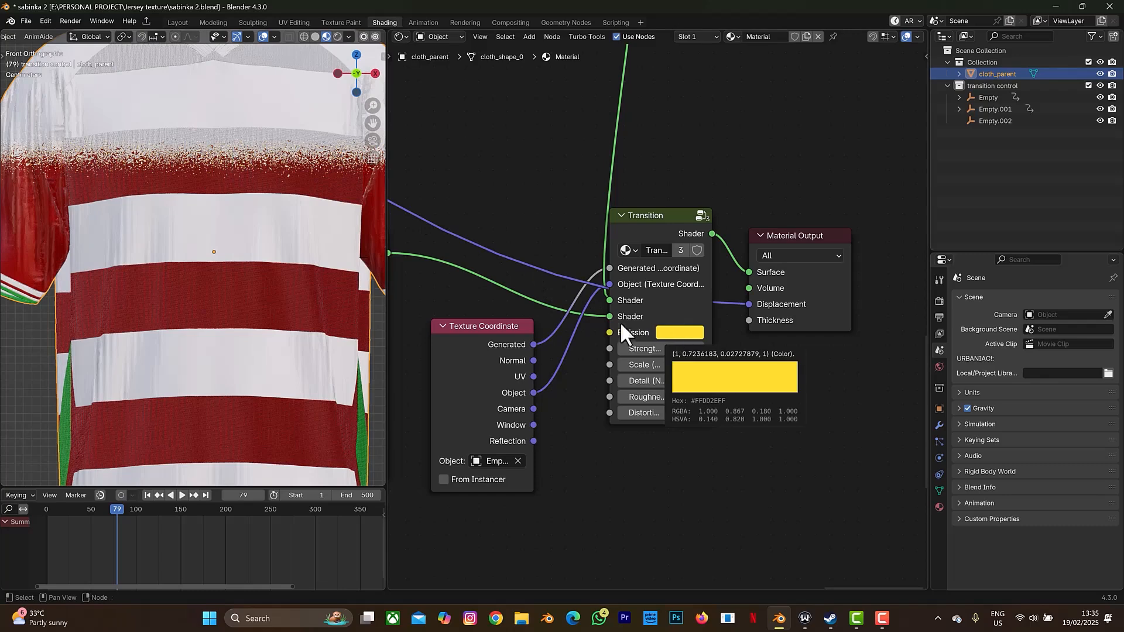
# - Copy the hex code of the yellow emission colour
pyautogui.moveTo(762, 218); pyautogui.dragTo(722, 362, button='middle')
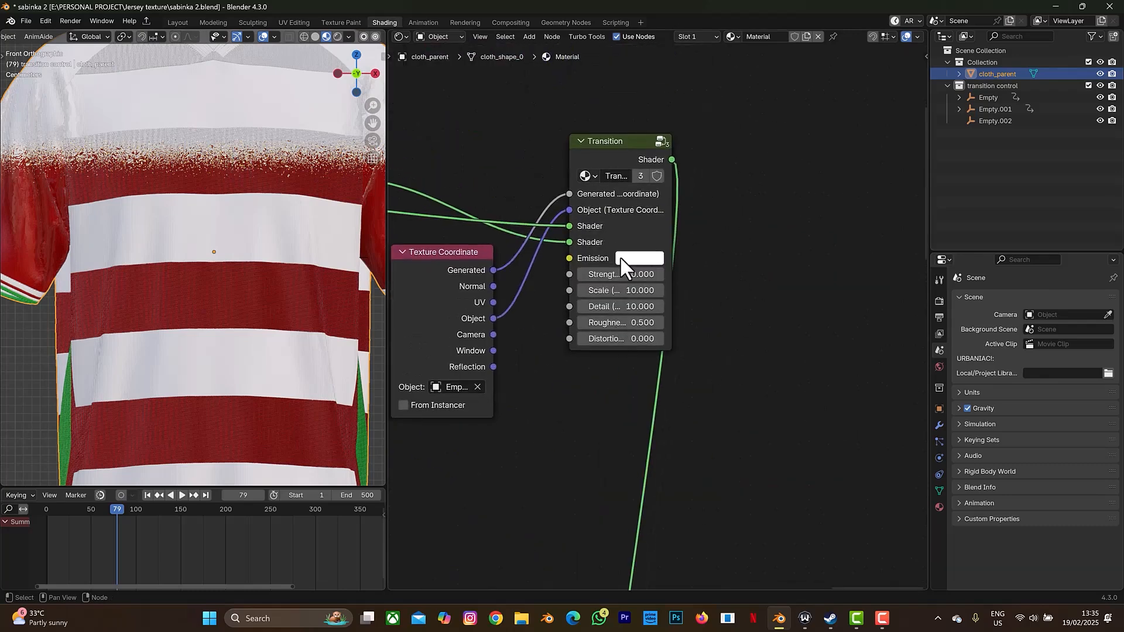
pyautogui.moveTo(768, 404); pyautogui.dragTo(753, 170, button='middle')
pyautogui.moveTo(761, 515); pyautogui.dragTo(747, 64, button='middle')
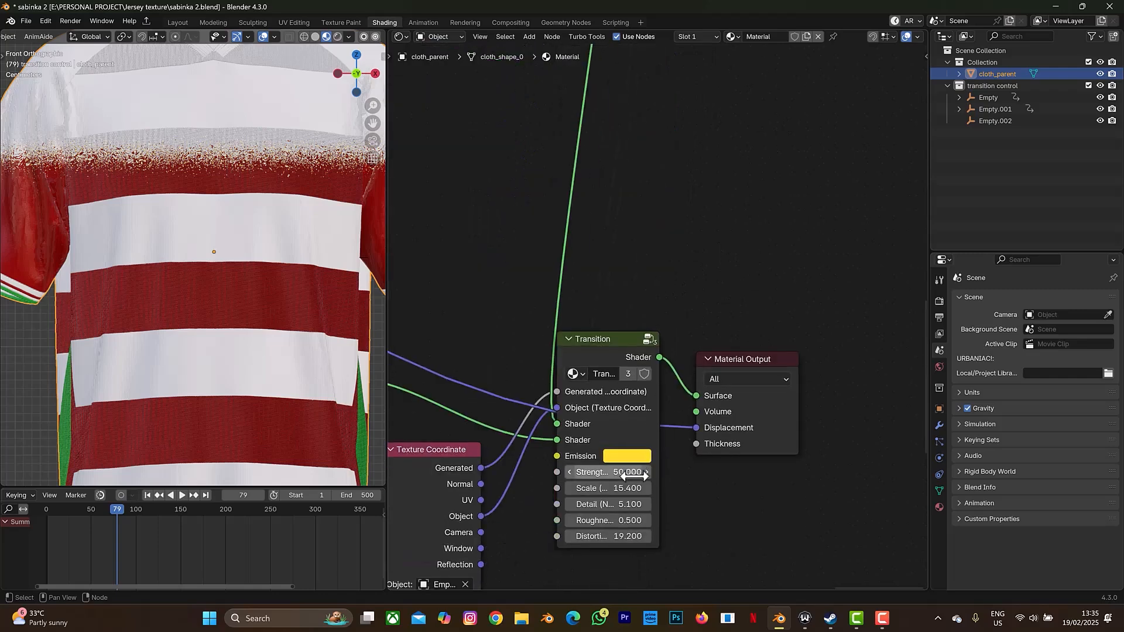
pyautogui.click(628, 457)
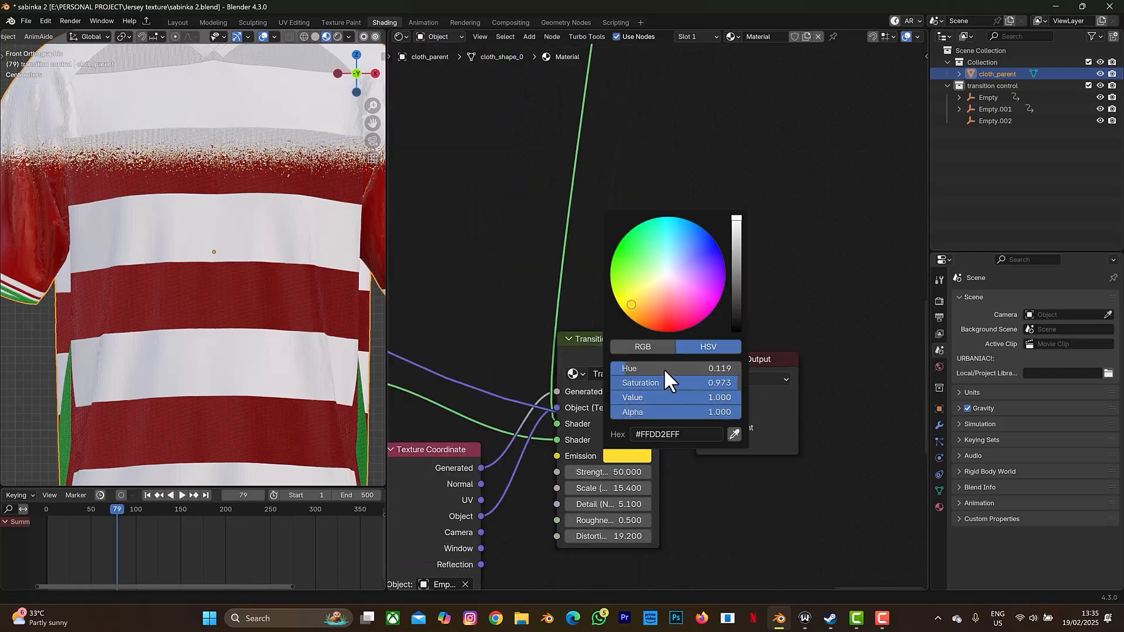
pyautogui.click(688, 434)
pyautogui.press('Return')
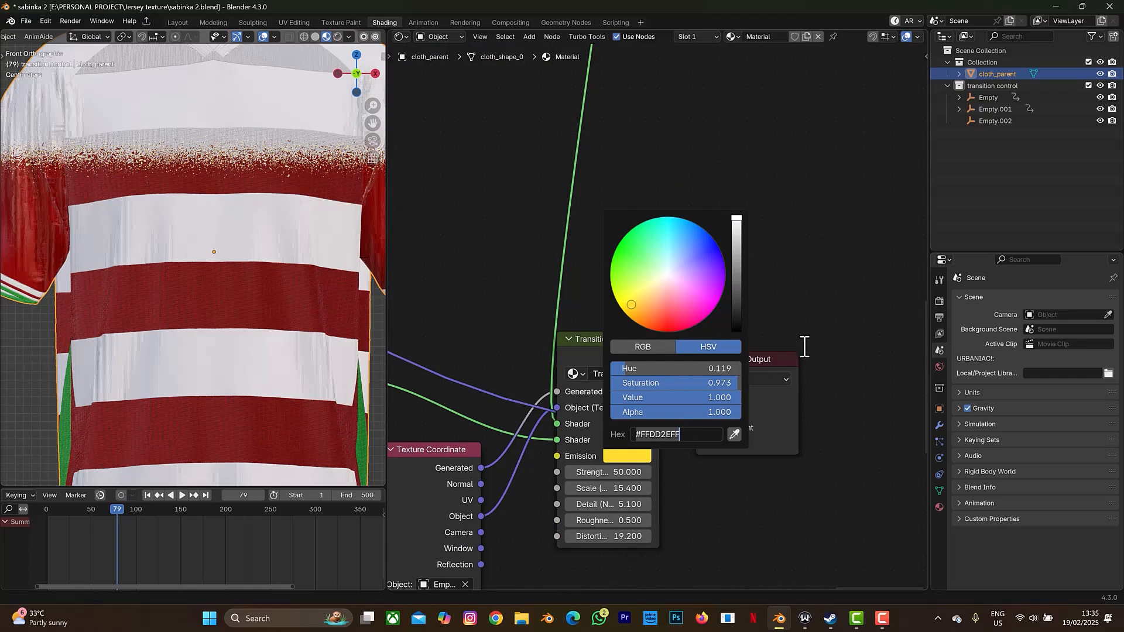
# - Paste the yellow hex code into the second Transition node's Emission colour
pyautogui.moveTo(739, 159); pyautogui.dragTo(750, 311, button='middle')
pyautogui.moveTo(696, 208); pyautogui.dragTo(656, 106, button='middle')
pyautogui.click(635, 136)
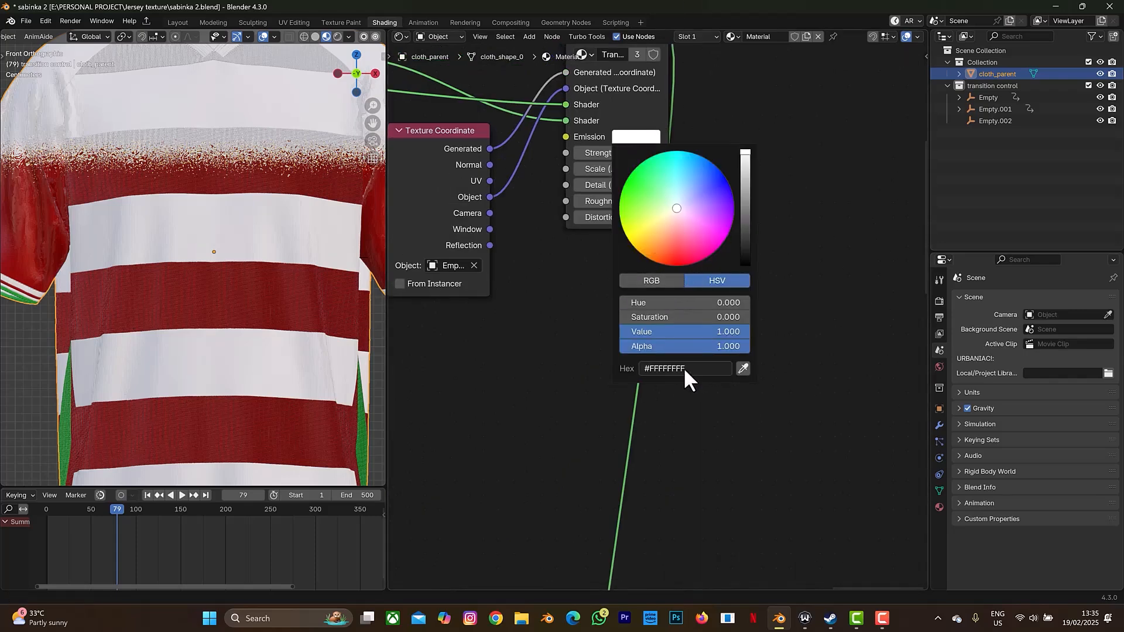
pyautogui.write('#FFDD25FF')
pyautogui.press('Return')
pyautogui.moveTo(734, 457); pyautogui.dragTo(719, 103, button='middle')
pyautogui.moveTo(790, 550); pyautogui.dragTo(818, 384, button='middle')
# - Set the second Transition node's Scale to 15.4 and Detail to 5.1
pyautogui.click(642, 226)
pyautogui.write('15.4')
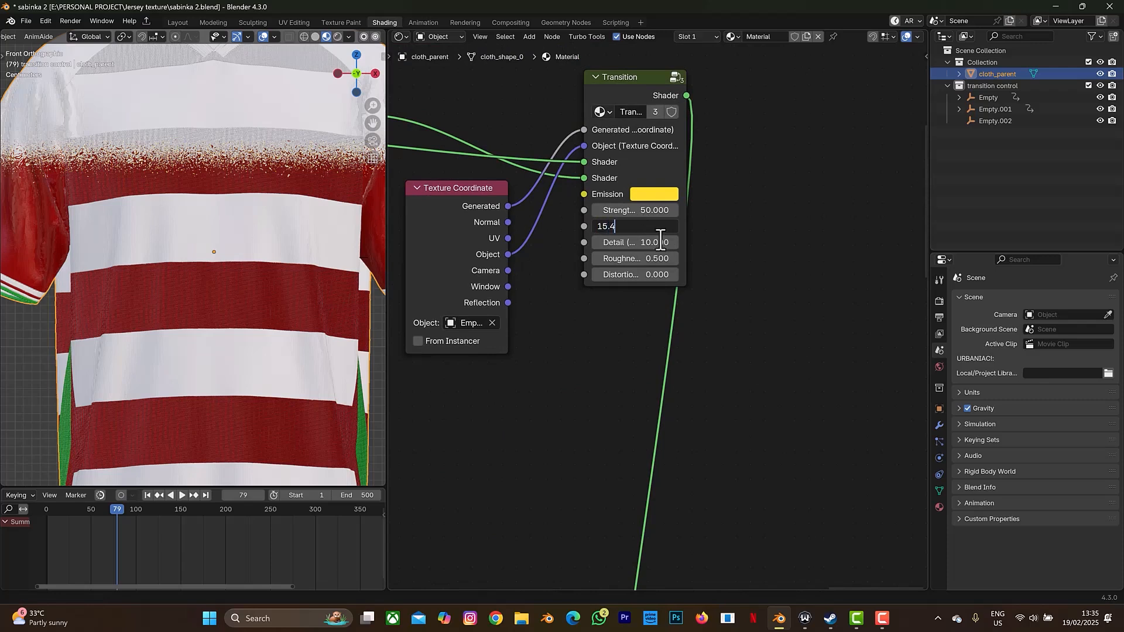
pyautogui.press('Return')
pyautogui.click(661, 243)
pyautogui.write('10.0')
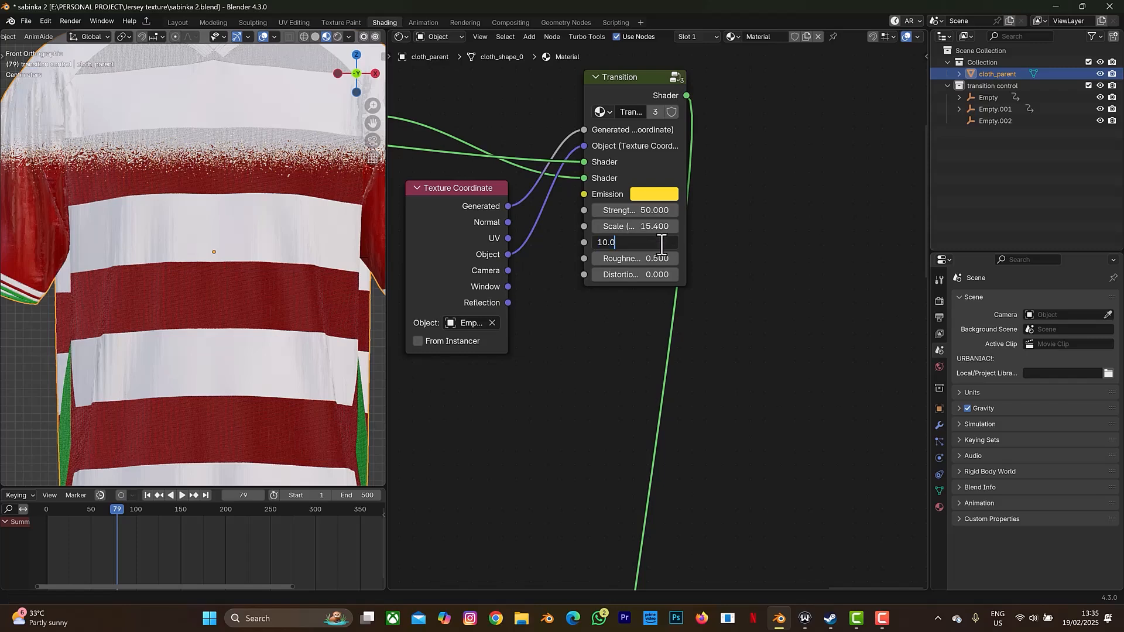
pyautogui.write('5')
pyautogui.hotkey('ctrl', 'a')
pyautogui.write('5.1')
pyautogui.press('Return')
# - Set the second Transition node's Distortion to 19.2
pyautogui.moveTo(764, 485); pyautogui.dragTo(761, 402, button='middle')
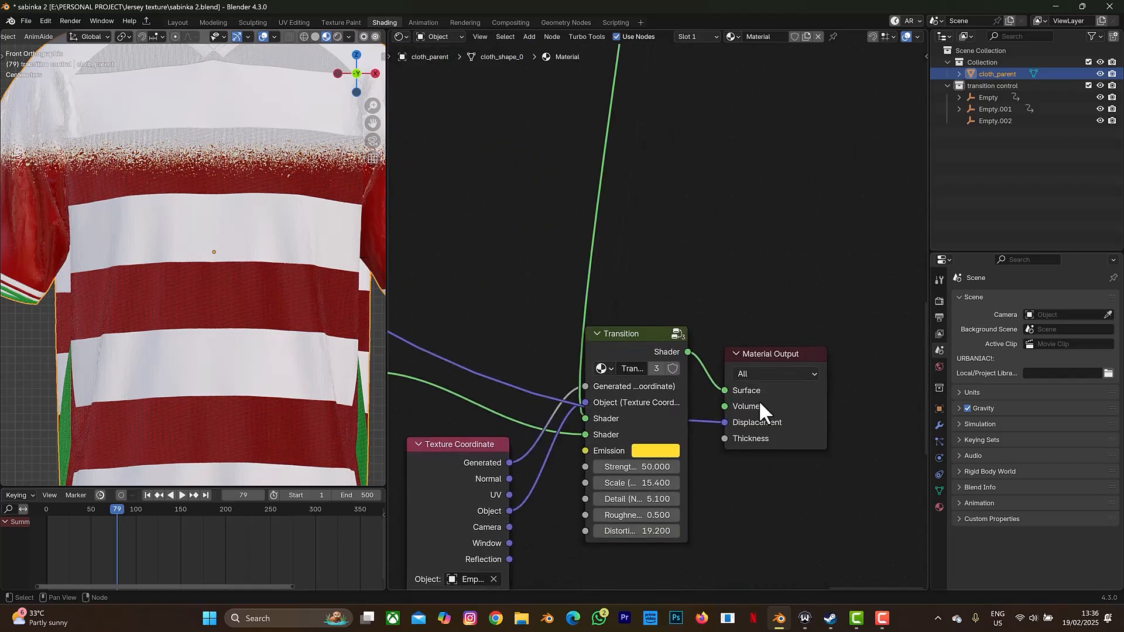
pyautogui.moveTo(746, 176)
pyautogui.mouseDown(button='middle')
pyautogui.moveTo(791, 50)
pyautogui.moveTo(743, 156)
pyautogui.mouseUp(button='middle')
pyautogui.click(709, 224)
pyautogui.write('19.2')
pyautogui.press('Return')
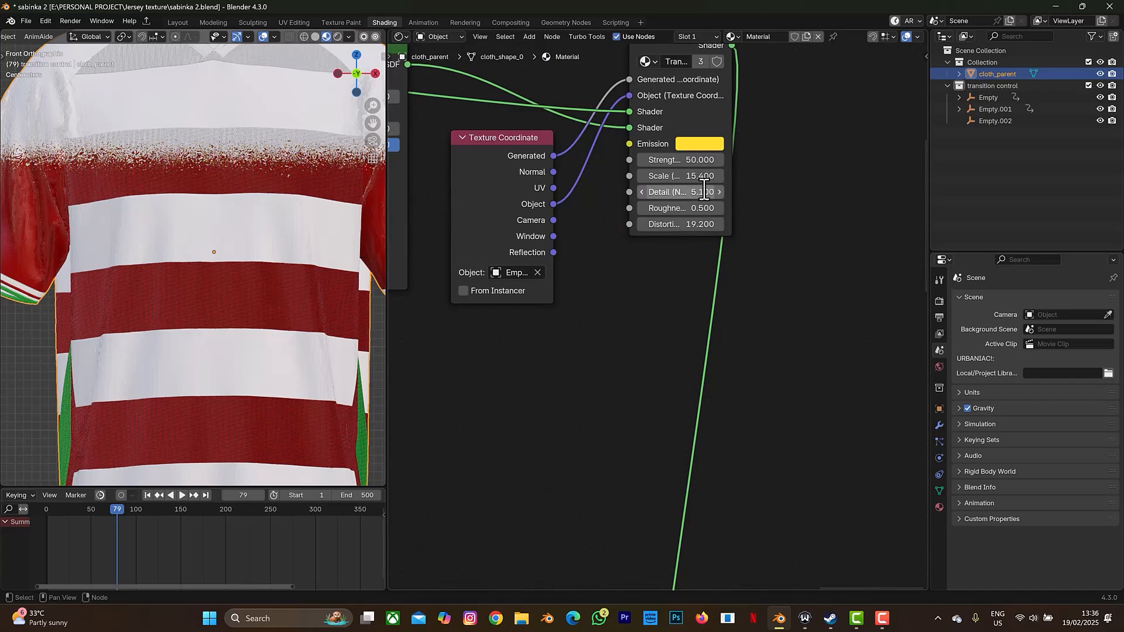
pyautogui.scroll(-4, 318, 280)
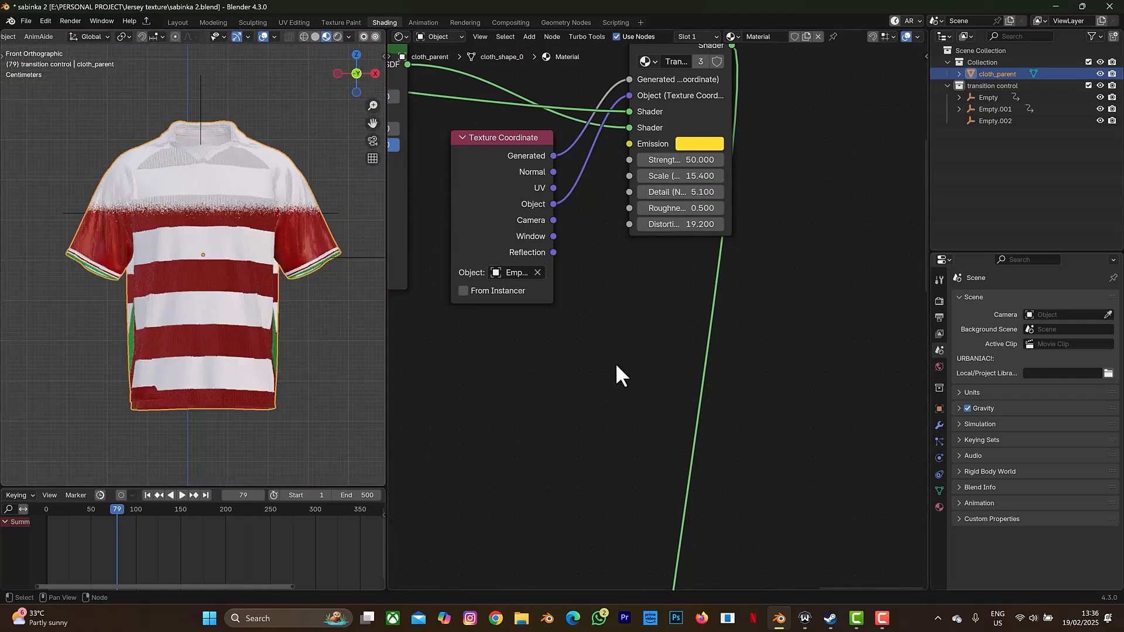
pyautogui.scroll(1, 526, 395)
pyautogui.scroll(-5, 521, 386)
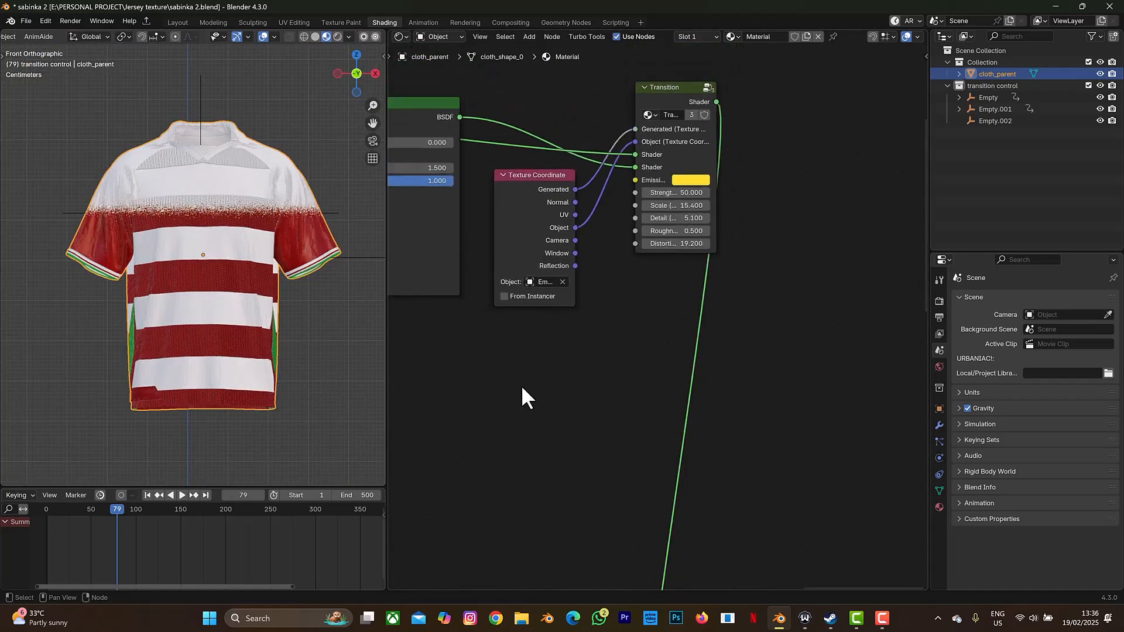
pyautogui.moveTo(521, 393); pyautogui.dragTo(462, 404, button='middle')
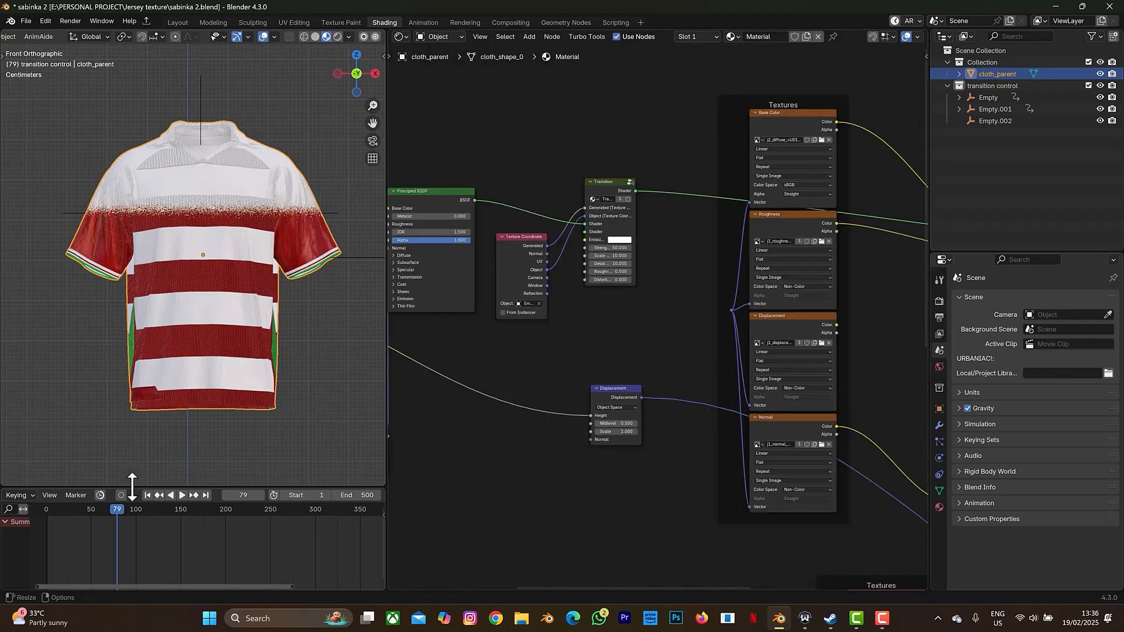